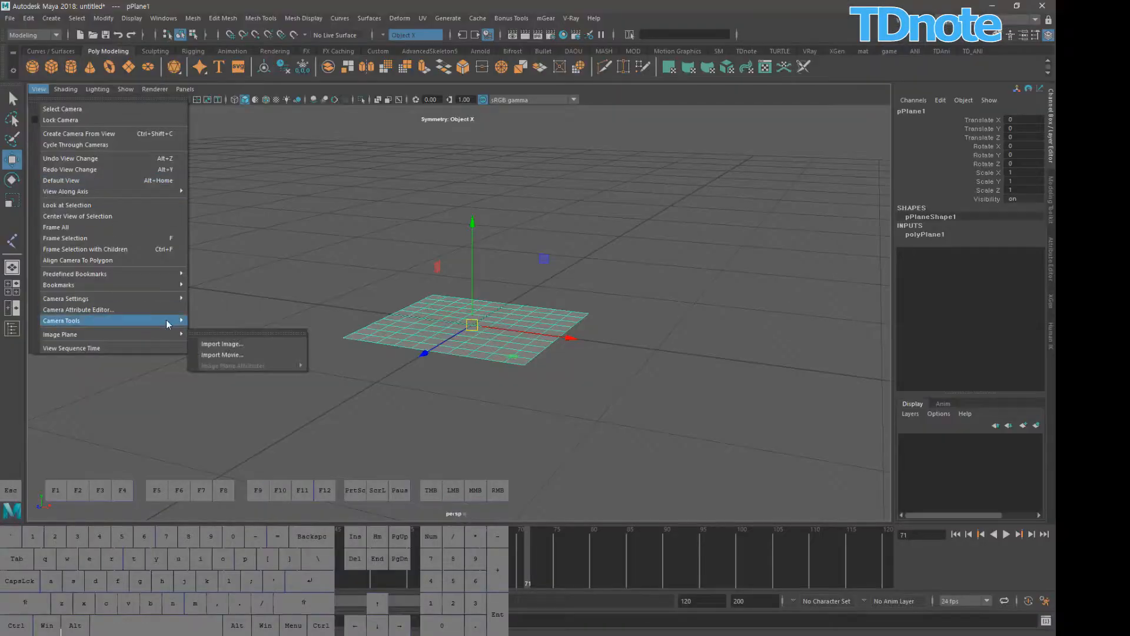
- Detach the Camera Tools and View menus as floating windows and place them side by side over the viewport
{"action": "mouse_move", "coordinate": [150, 321]}
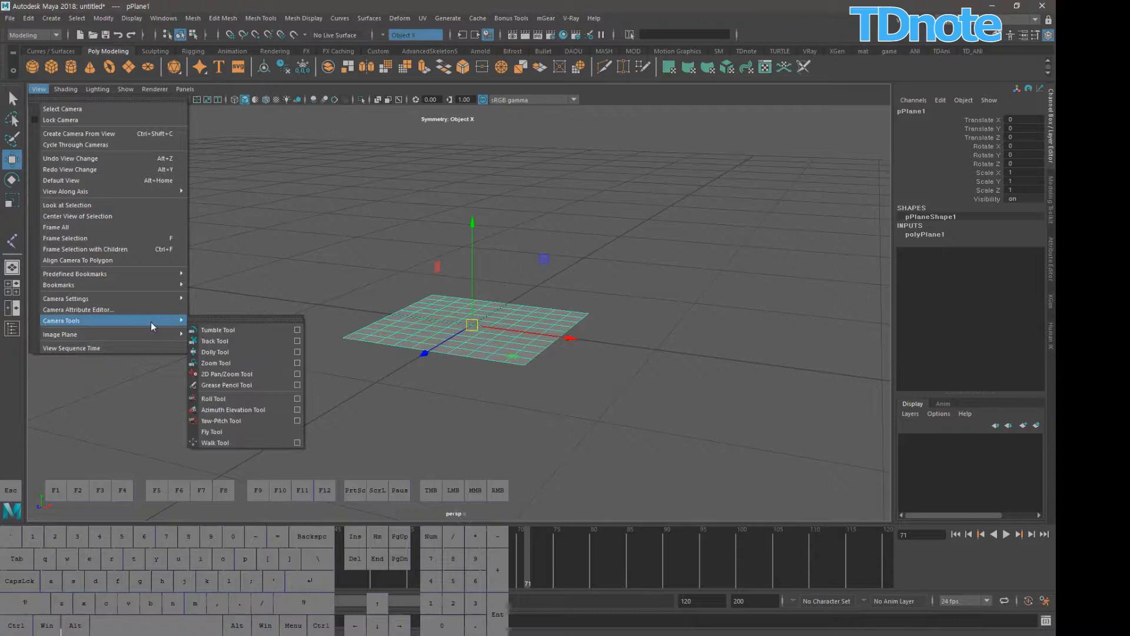
{"action": "left_click", "coordinate": [217, 322]}
{"action": "left_click_drag", "start_coordinate": [254, 327], "coordinate": [294, 159]}
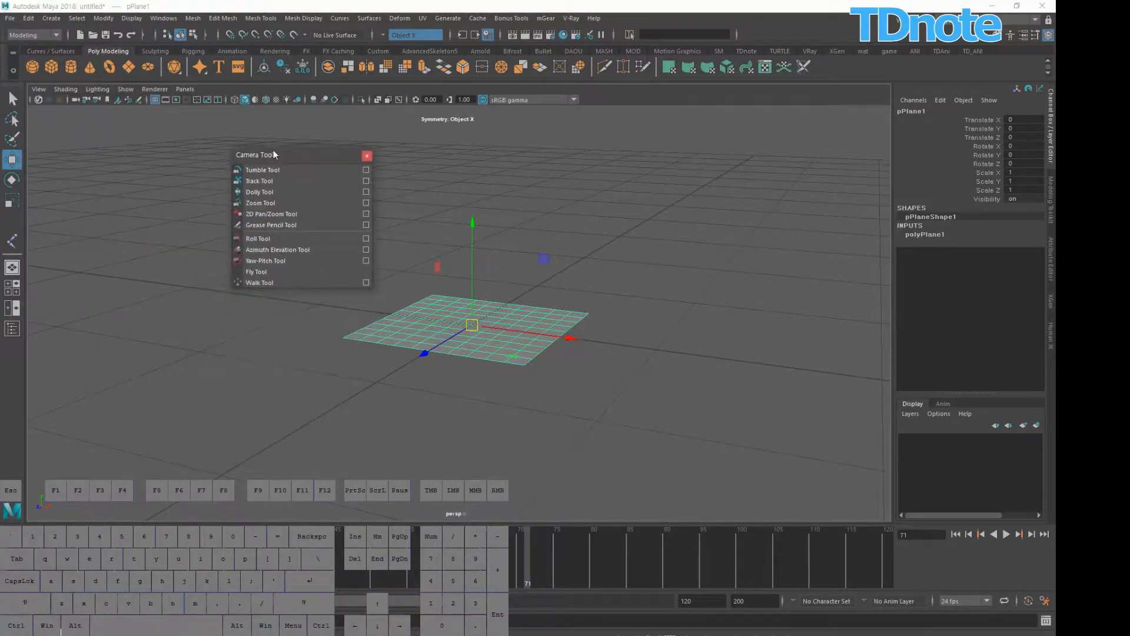
{"action": "left_click", "coordinate": [38, 89]}
{"action": "left_click", "coordinate": [113, 98]}
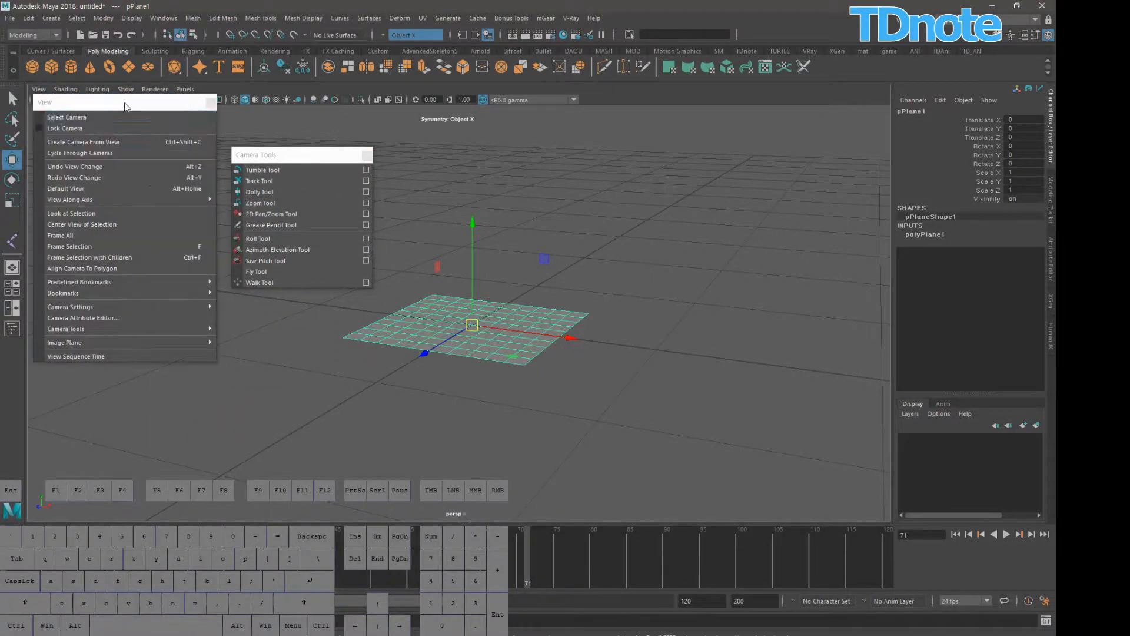
{"action": "left_click_drag", "start_coordinate": [153, 101], "coordinate": [173, 174]}
{"action": "left_click_drag", "start_coordinate": [288, 157], "coordinate": [303, 212]}
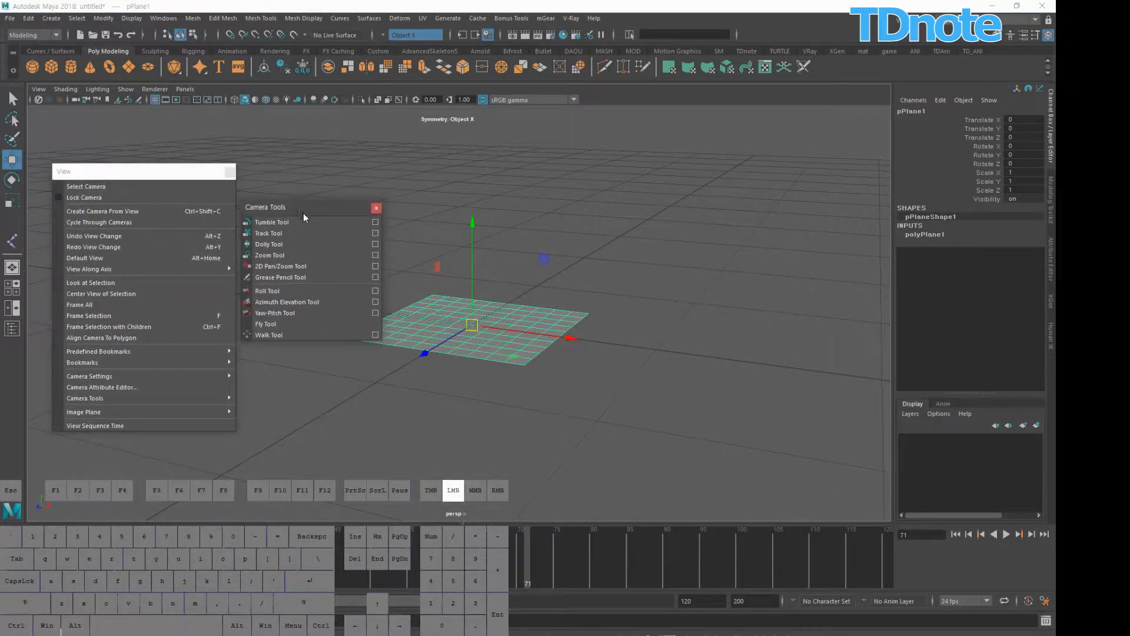
- Orbit the perspective camera around the plane with the Tumble Tool, from overhead to a low angle, and return to the Select tool
{"action": "middle_click_drag", "start_coordinate": [737, 249], "coordinate": [785, 265], "text": "alt"}
{"action": "left_click_drag", "start_coordinate": [776, 273], "coordinate": [763, 276], "text": "alt"}
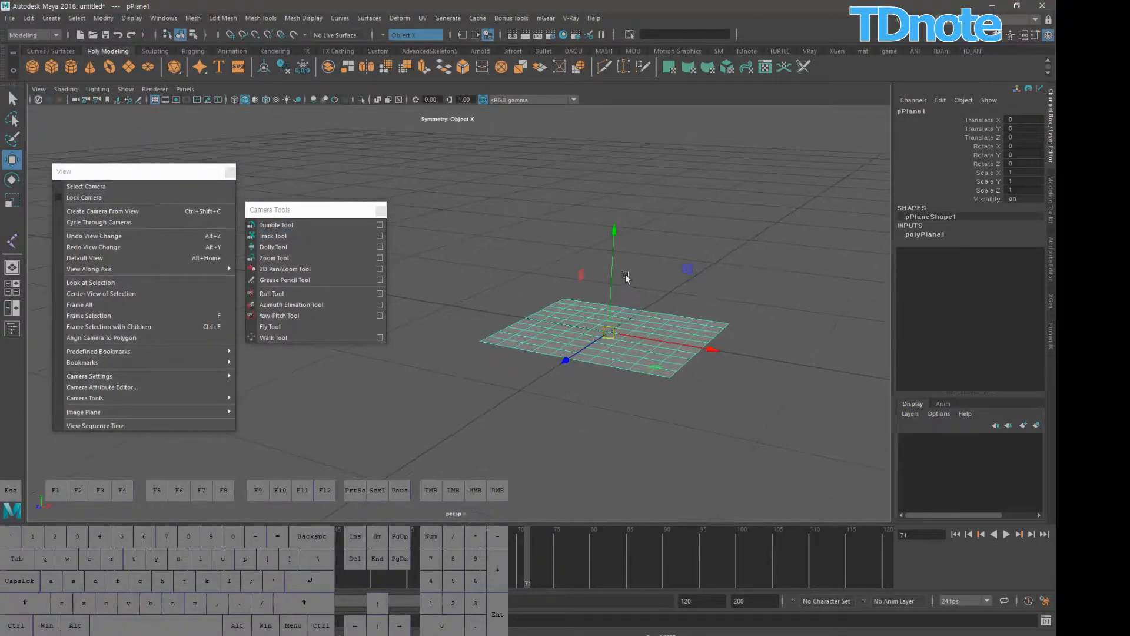
{"action": "left_click", "coordinate": [274, 227]}
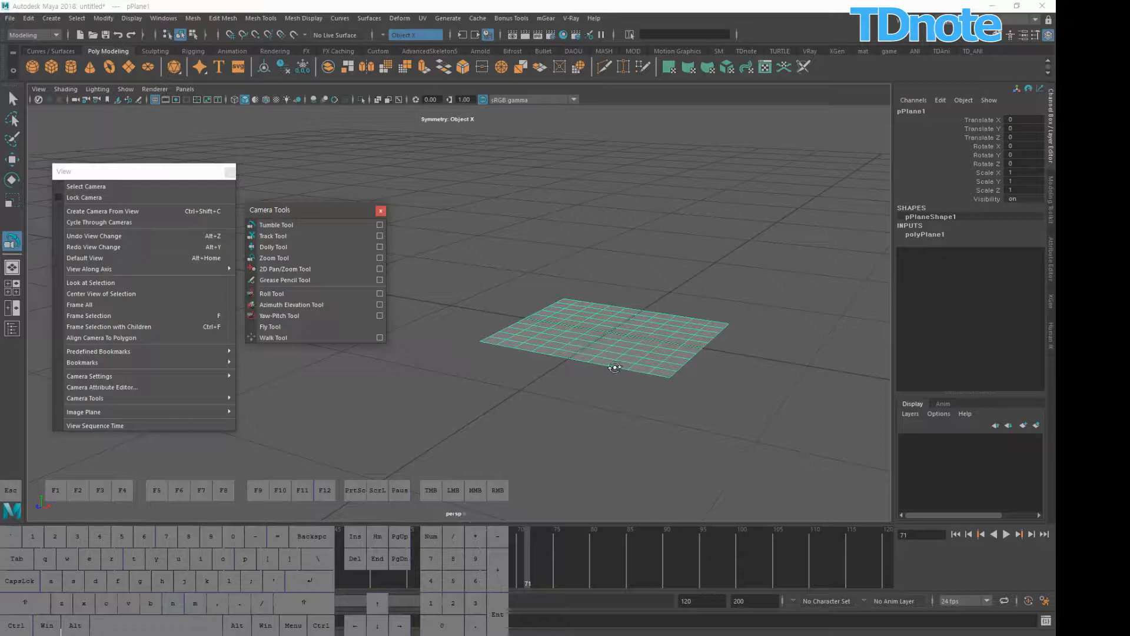
{"action": "left_click_drag", "start_coordinate": [684, 376], "coordinate": [632, 164]}
{"action": "left_click_drag", "start_coordinate": [662, 382], "coordinate": [636, 270]}
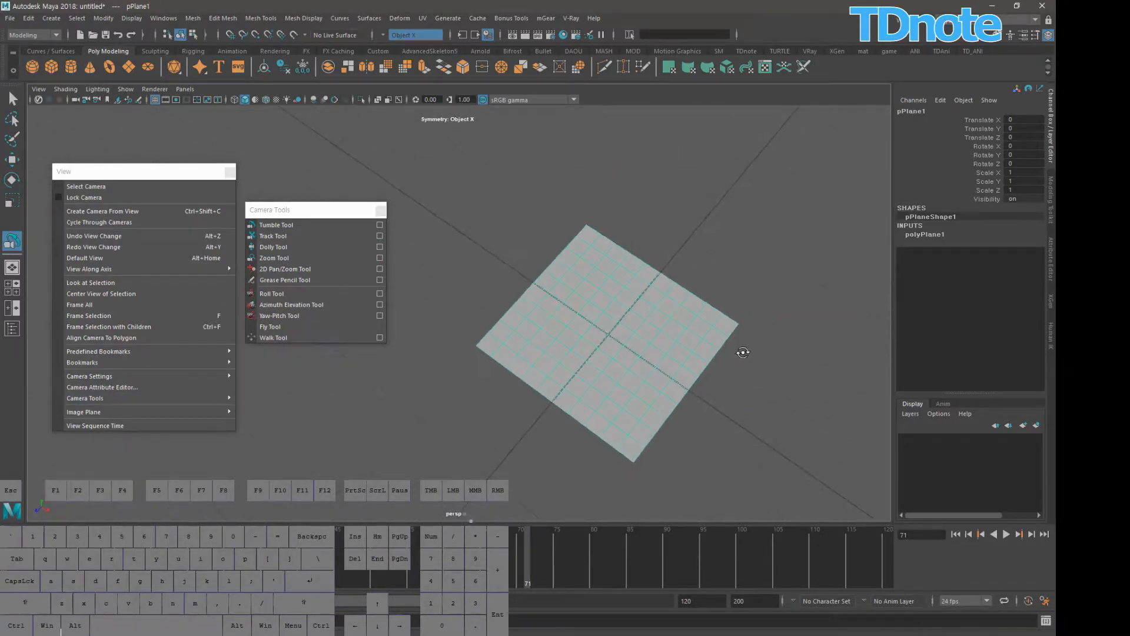
{"action": "left_click_drag", "start_coordinate": [742, 351], "coordinate": [640, 351]}
{"action": "left_click_drag", "start_coordinate": [515, 408], "coordinate": [618, 368]}
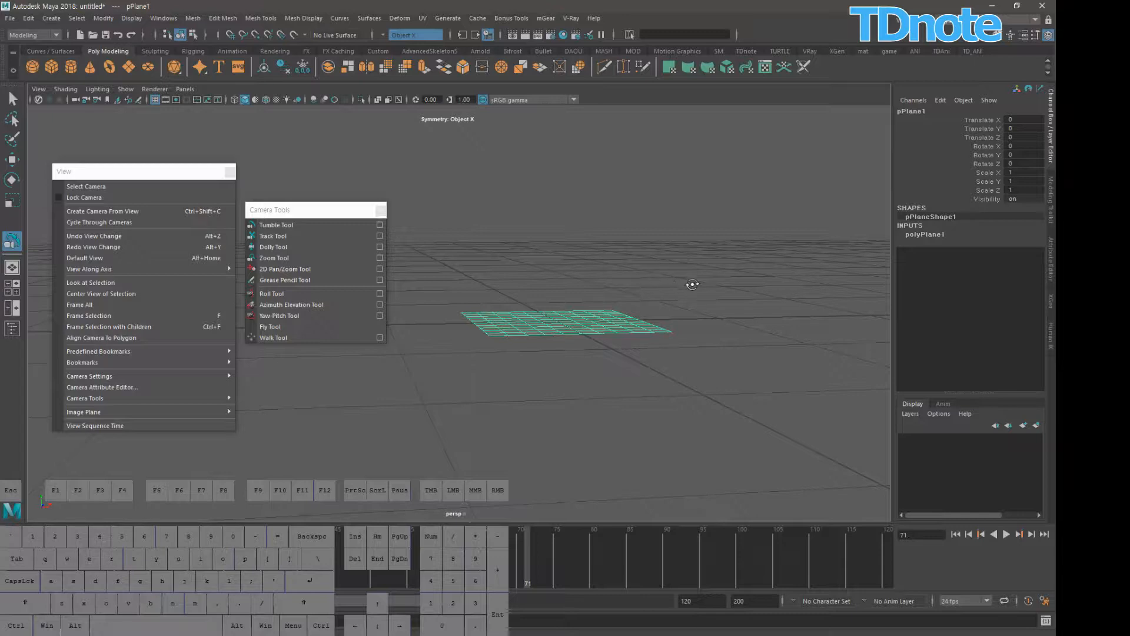
{"action": "key", "text": "q"}
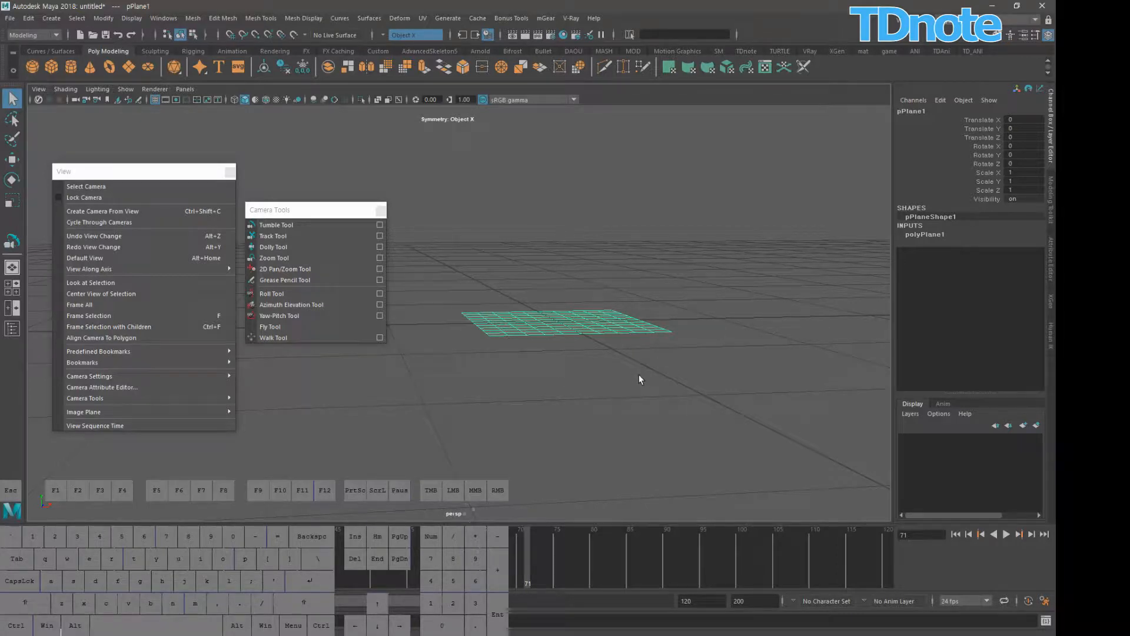
- Track and tumble the perspective view to examine the plane from several angles and offsets
{"action": "middle_click_drag", "start_coordinate": [693, 343], "coordinate": [676, 307], "text": "alt"}
{"action": "left_click_drag", "start_coordinate": [687, 306], "coordinate": [218, 341], "text": "alt"}
{"action": "mouse_move", "coordinate": [639, 349]}
{"action": "left_mouse_down", "text": "alt"}
{"action": "mouse_move", "coordinate": [473, 326]}
{"action": "mouse_move", "coordinate": [636, 326]}
{"action": "mouse_move", "coordinate": [618, 328]}
{"action": "mouse_move", "coordinate": [629, 332]}
{"action": "left_mouse_up", "text": "alt"}
{"action": "middle_click_drag", "start_coordinate": [629, 332], "coordinate": [630, 417], "text": "alt"}
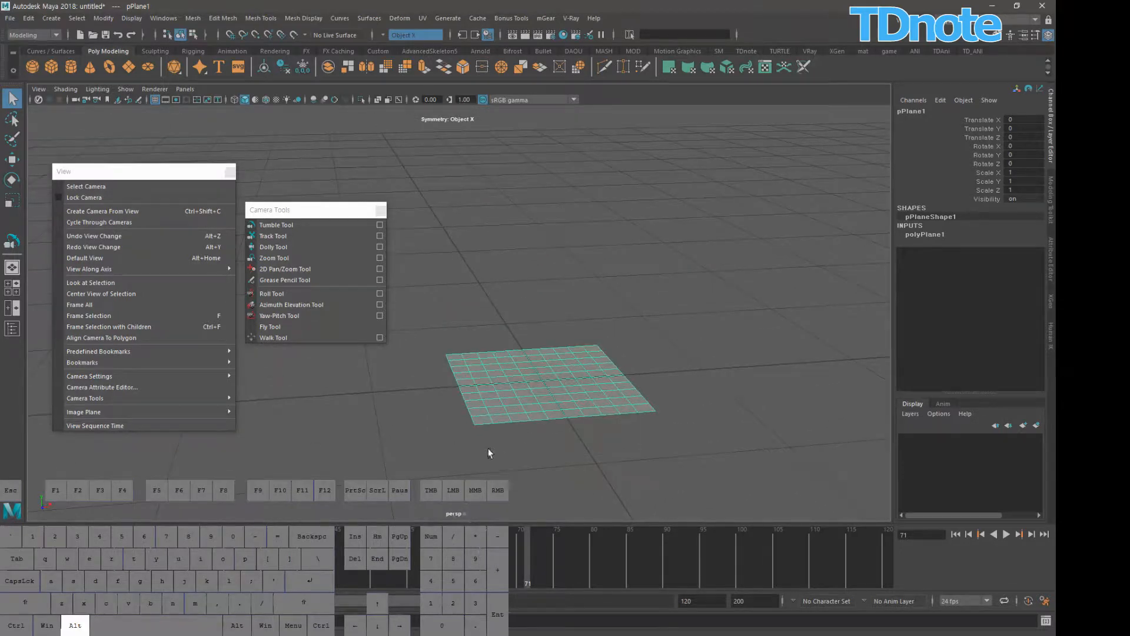
{"action": "left_click_drag", "start_coordinate": [489, 453], "coordinate": [537, 384], "text": "alt"}
{"action": "middle_click_drag", "start_coordinate": [537, 384], "coordinate": [656, 384], "text": "alt"}
{"action": "left_click_drag", "start_coordinate": [656, 384], "coordinate": [616, 421], "text": "alt"}
{"action": "middle_click_drag", "start_coordinate": [612, 413], "coordinate": [415, 412], "text": "alt"}
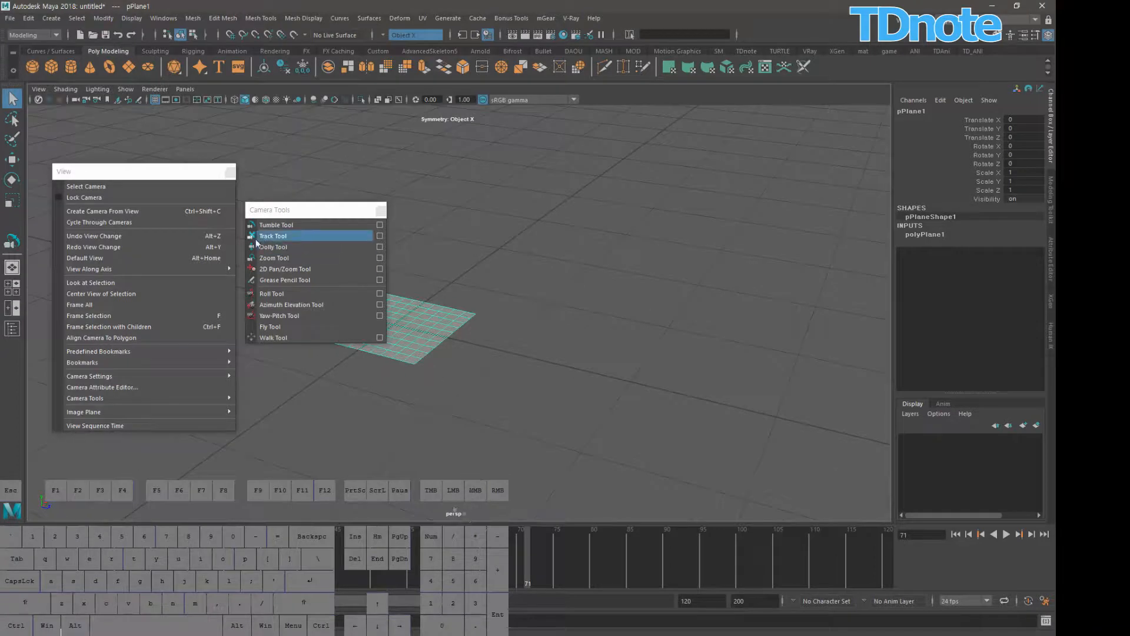
{"action": "middle_click_drag", "start_coordinate": [610, 371], "coordinate": [785, 355], "text": "alt"}
{"action": "middle_click_drag", "start_coordinate": [616, 370], "coordinate": [709, 290], "text": "alt"}
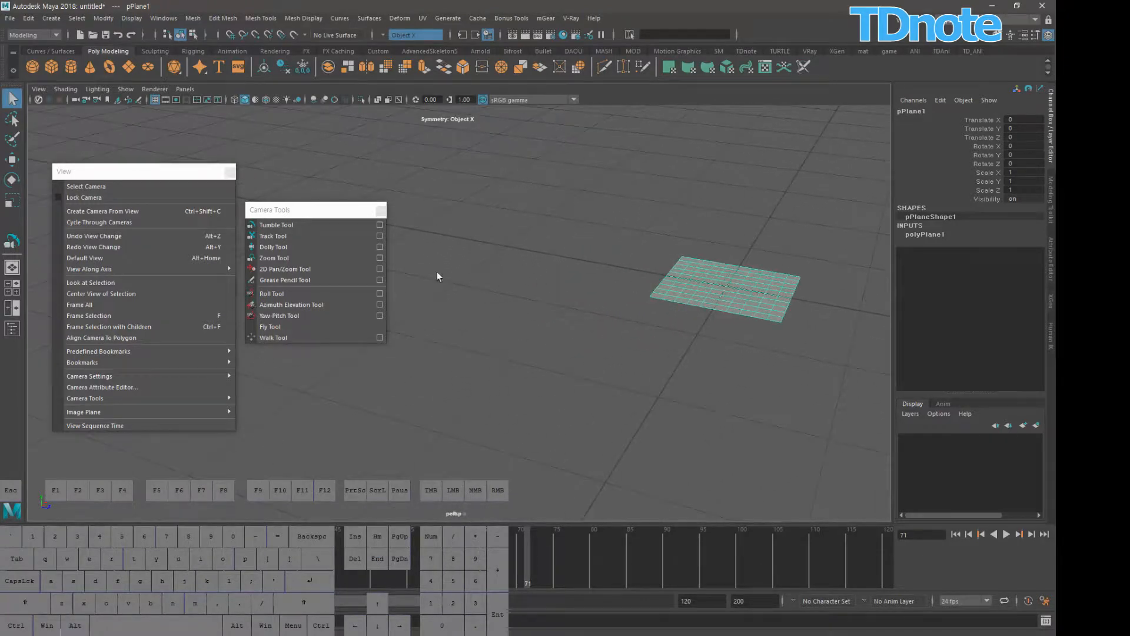
- Move the camera away from and back toward the plane with the Dolly Tool
{"action": "left_click", "coordinate": [280, 252]}
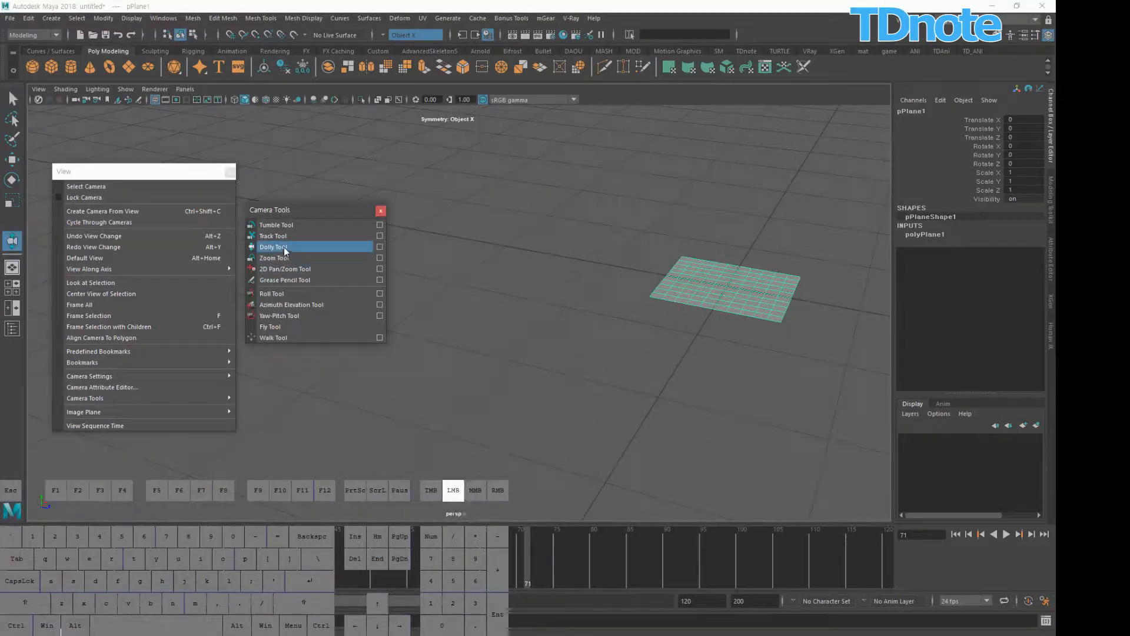
{"action": "left_click", "coordinate": [283, 249]}
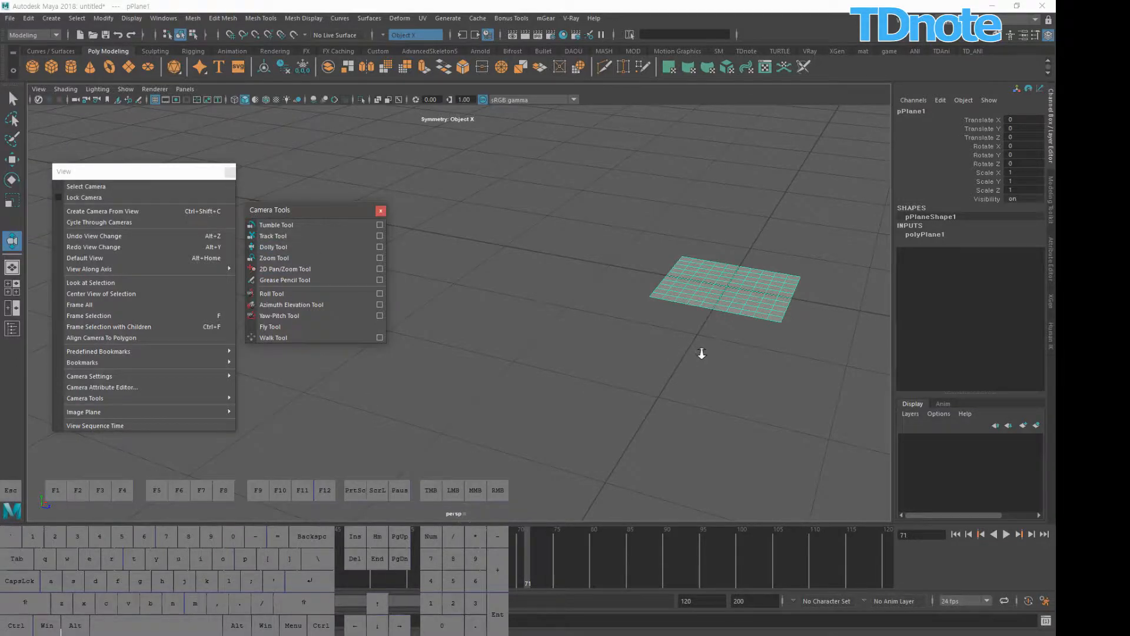
{"action": "left_click_drag", "start_coordinate": [702, 353], "coordinate": [484, 341]}
{"action": "left_click_drag", "start_coordinate": [572, 391], "coordinate": [797, 336]}
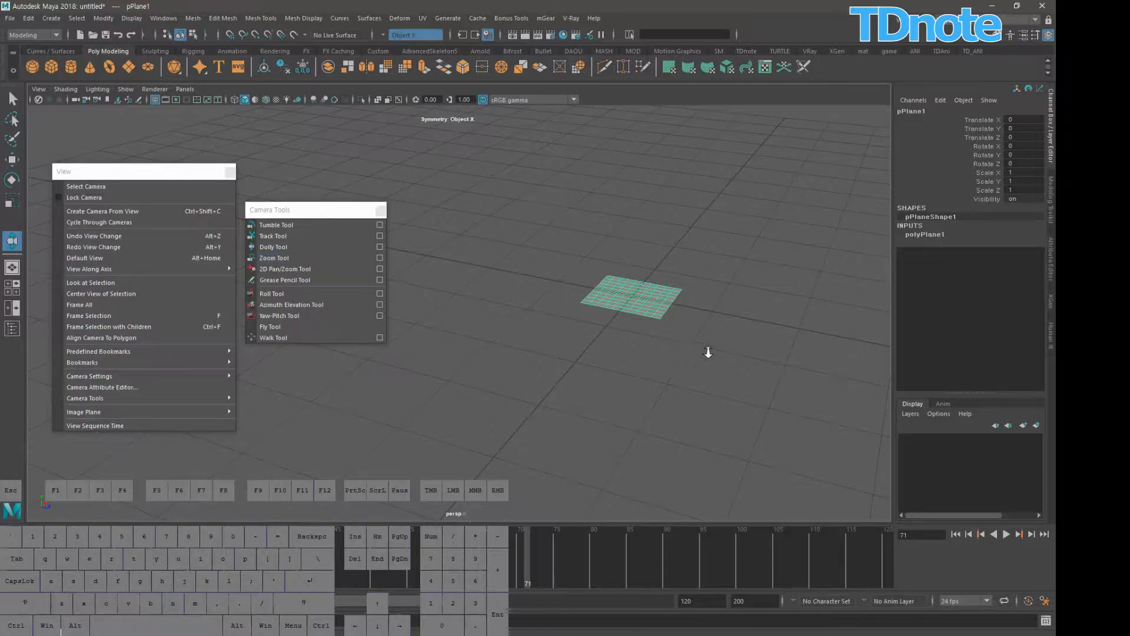
- Zoom the perspective view far out and back in on the plane with the Zoom Tool
{"action": "left_click", "coordinate": [320, 259]}
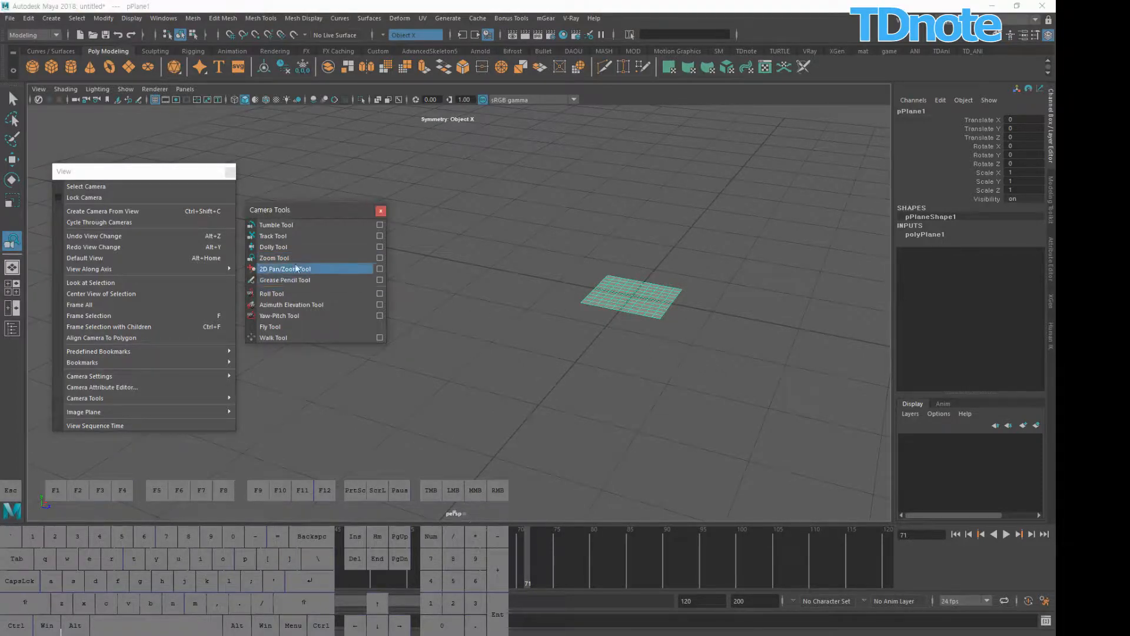
{"action": "left_click", "coordinate": [276, 259]}
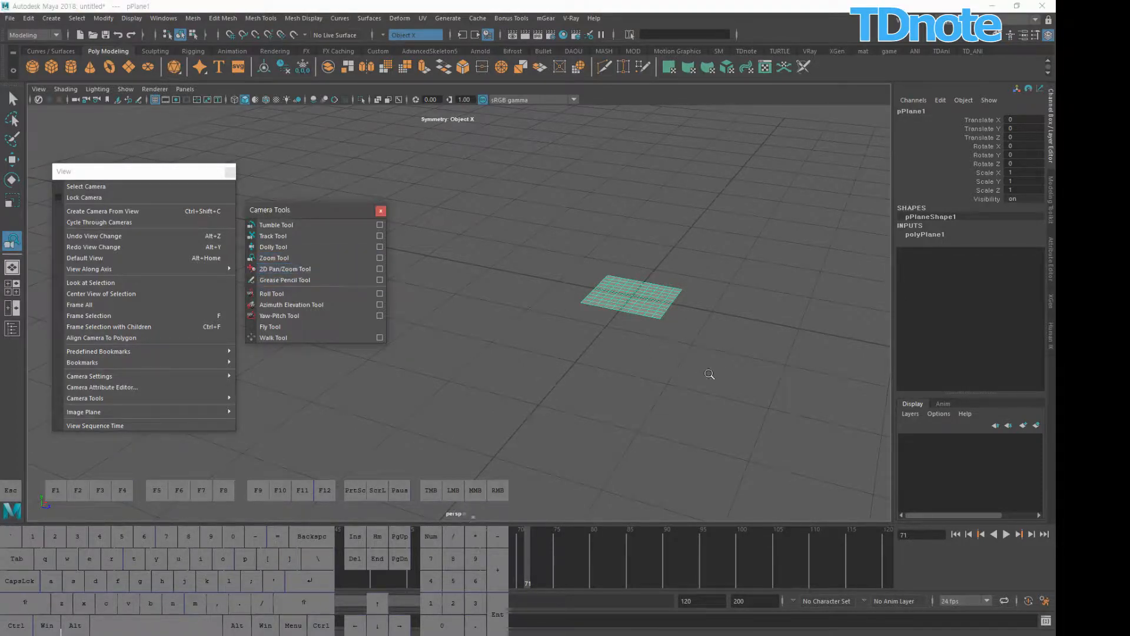
{"action": "left_click_drag", "start_coordinate": [705, 376], "coordinate": [419, 419]}
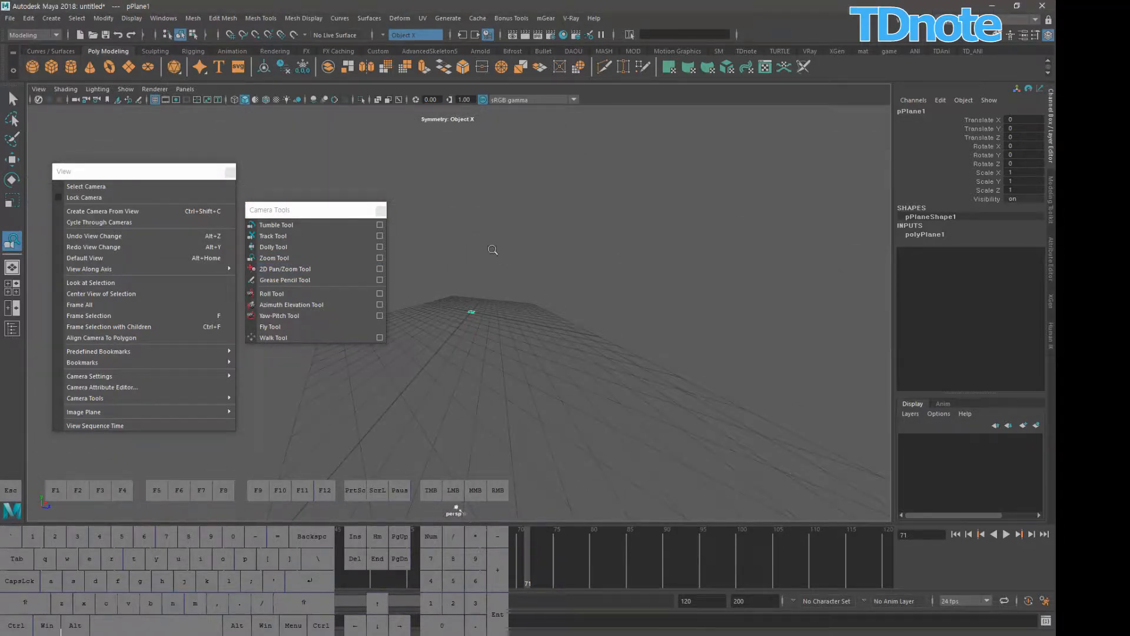
{"action": "left_click_drag", "start_coordinate": [436, 389], "coordinate": [877, 366]}
{"action": "left_click_drag", "start_coordinate": [504, 394], "coordinate": [771, 377]}
{"action": "left_click_drag", "start_coordinate": [601, 397], "coordinate": [709, 375]}
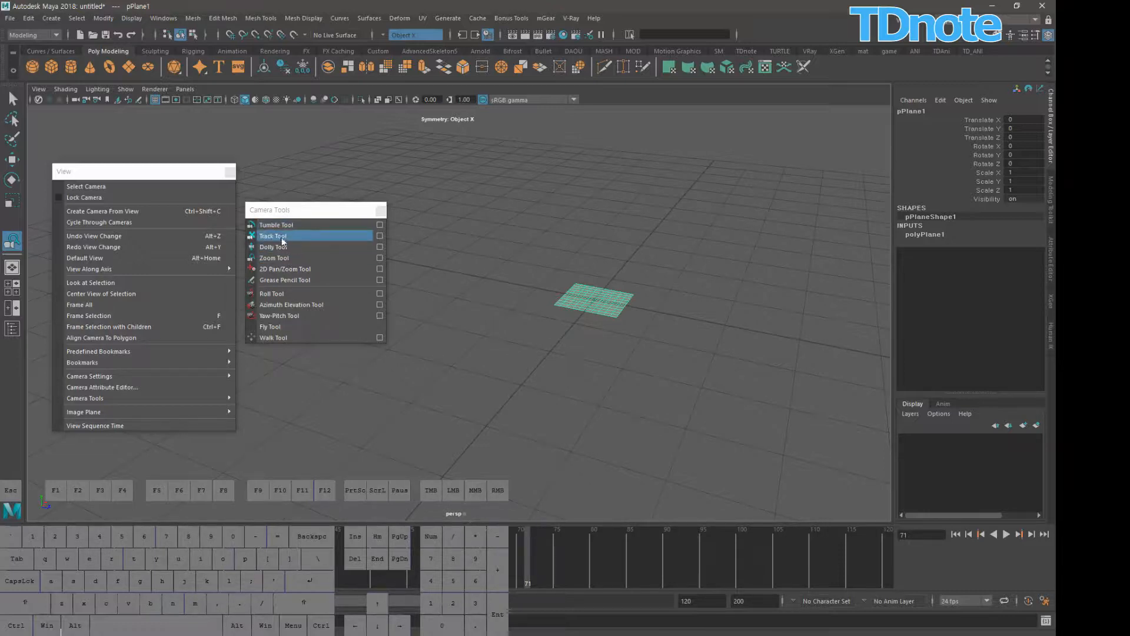
- Combine tracking, tumbling and dollying to inspect the plane from different sides, from a distant view to a close-up
{"action": "left_click", "coordinate": [274, 258]}
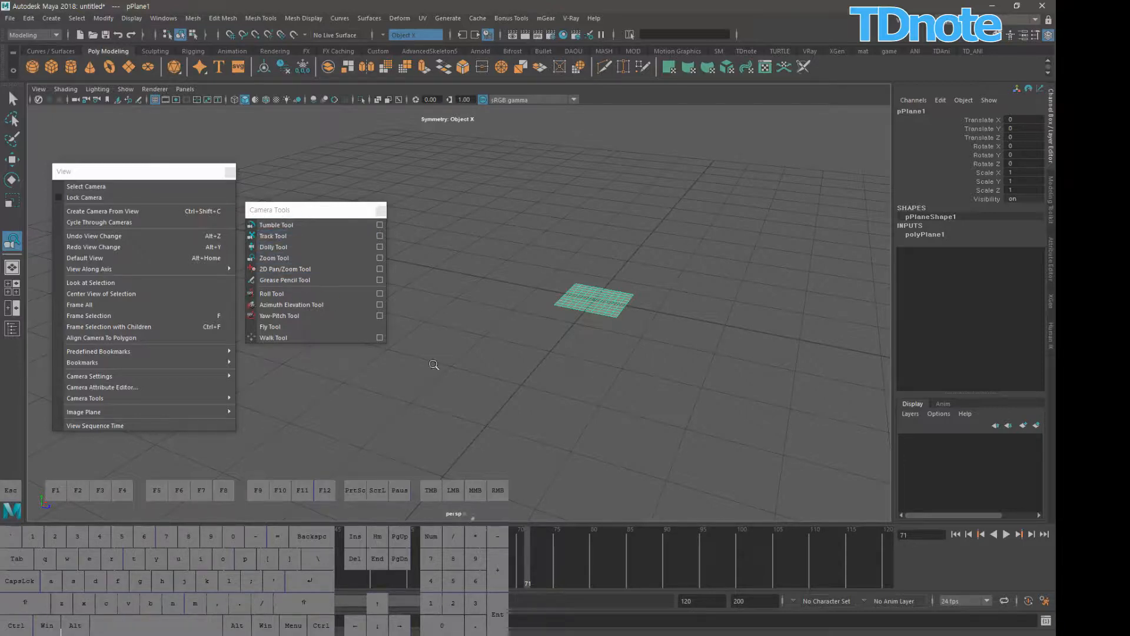
{"action": "middle_click_drag", "start_coordinate": [717, 358], "coordinate": [559, 426], "text": "alt"}
{"action": "left_click_drag", "start_coordinate": [558, 425], "coordinate": [724, 412], "text": "alt"}
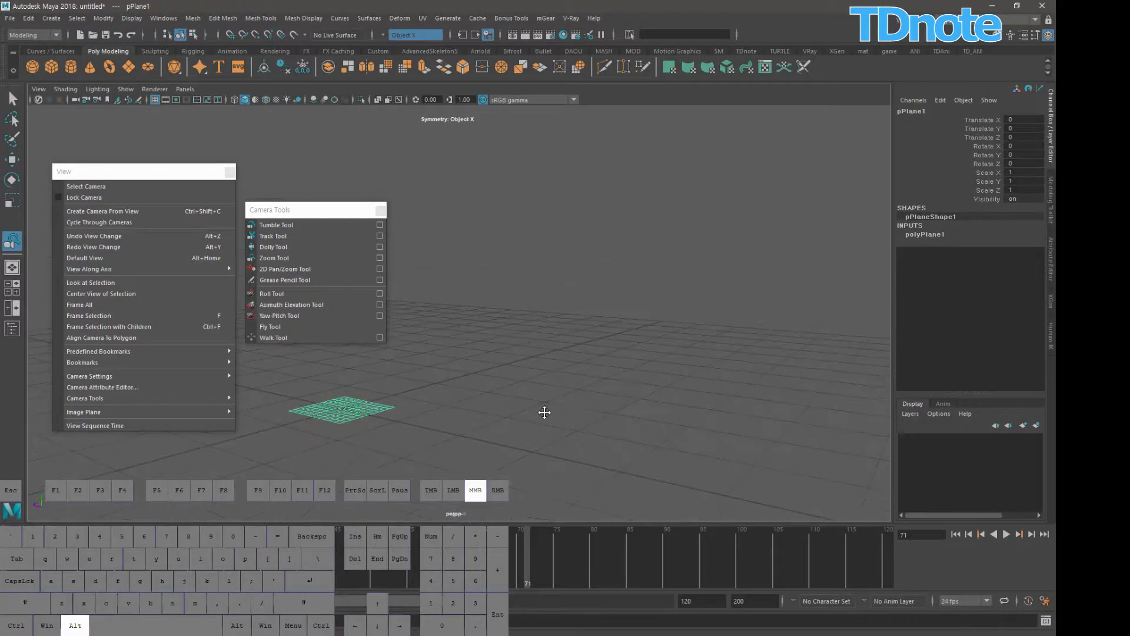
{"action": "middle_click_drag", "start_coordinate": [542, 411], "coordinate": [777, 374], "text": "alt"}
{"action": "left_click_drag", "start_coordinate": [671, 412], "coordinate": [454, 404], "text": "alt"}
{"action": "right_click_drag", "start_coordinate": [453, 404], "coordinate": [647, 374], "text": "alt"}
{"action": "middle_click_drag", "start_coordinate": [646, 374], "coordinate": [481, 266], "text": "alt"}
{"action": "right_click_drag", "start_coordinate": [518, 288], "coordinate": [820, 325], "text": "alt"}
{"action": "middle_click_drag", "start_coordinate": [682, 362], "coordinate": [767, 307], "text": "alt"}
{"action": "left_click_drag", "start_coordinate": [743, 383], "coordinate": [720, 390], "text": "alt"}
{"action": "middle_click_drag", "start_coordinate": [703, 381], "coordinate": [737, 331], "text": "alt"}
{"action": "left_click_drag", "start_coordinate": [759, 338], "coordinate": [734, 342], "text": "alt"}
{"action": "left_click_drag", "start_coordinate": [596, 356], "coordinate": [627, 377], "text": "alt"}
{"action": "middle_click_drag", "start_coordinate": [627, 376], "coordinate": [718, 374], "text": "alt"}
{"action": "middle_click_drag", "start_coordinate": [717, 373], "coordinate": [582, 394], "text": "alt"}
{"action": "right_click_drag", "start_coordinate": [636, 355], "coordinate": [497, 350], "text": "alt"}
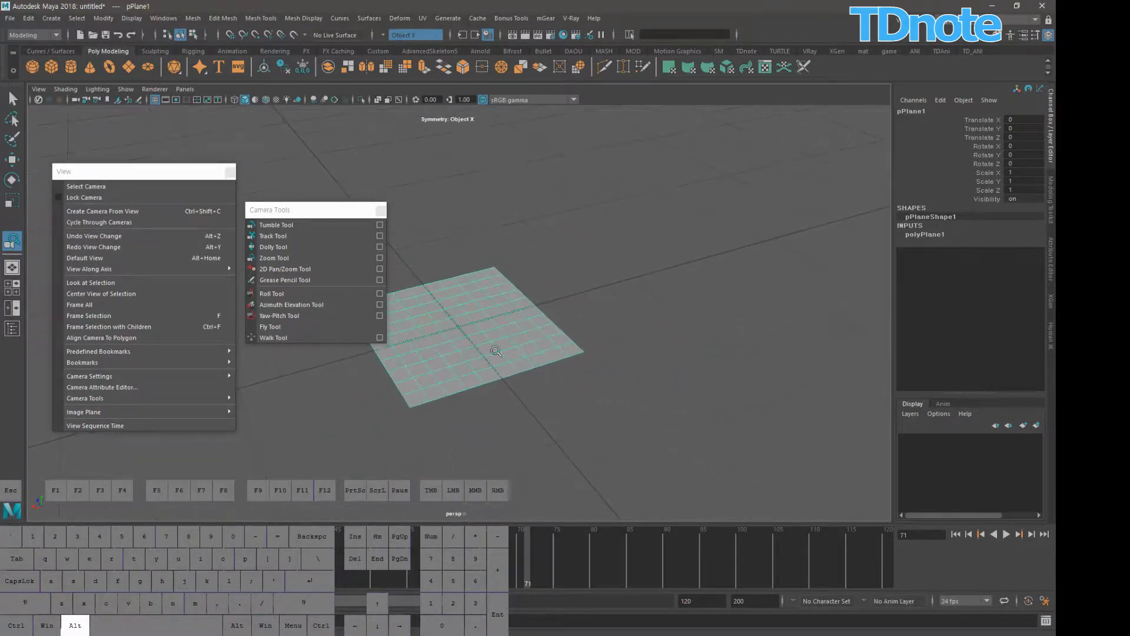
{"action": "middle_click_drag", "start_coordinate": [554, 357], "coordinate": [601, 384], "text": "alt"}
{"action": "left_click_drag", "start_coordinate": [606, 385], "coordinate": [515, 385], "text": "alt"}
{"action": "middle_click_drag", "start_coordinate": [566, 387], "coordinate": [815, 380], "text": "alt"}
{"action": "right_click_drag", "start_coordinate": [695, 364], "coordinate": [803, 365], "text": "alt"}
{"action": "middle_click_drag", "start_coordinate": [807, 368], "coordinate": [630, 354], "text": "alt"}
{"action": "left_click_drag", "start_coordinate": [669, 379], "coordinate": [772, 376], "text": "alt"}
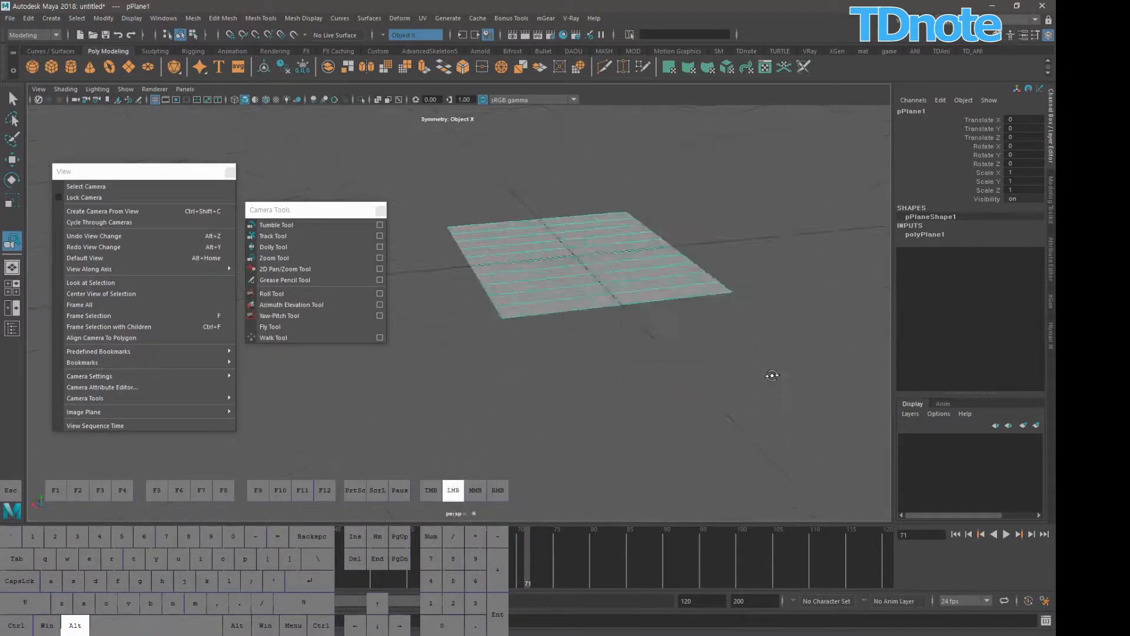
{"action": "middle_click_drag", "start_coordinate": [772, 376], "coordinate": [704, 369], "text": "alt"}
{"action": "left_click_drag", "start_coordinate": [704, 369], "coordinate": [603, 354], "text": "alt"}
{"action": "middle_click_drag", "start_coordinate": [604, 355], "coordinate": [629, 447], "text": "alt"}
{"action": "right_click_drag", "start_coordinate": [611, 391], "coordinate": [733, 356], "text": "alt"}
{"action": "left_click_drag", "start_coordinate": [732, 357], "coordinate": [701, 383], "text": "alt"}
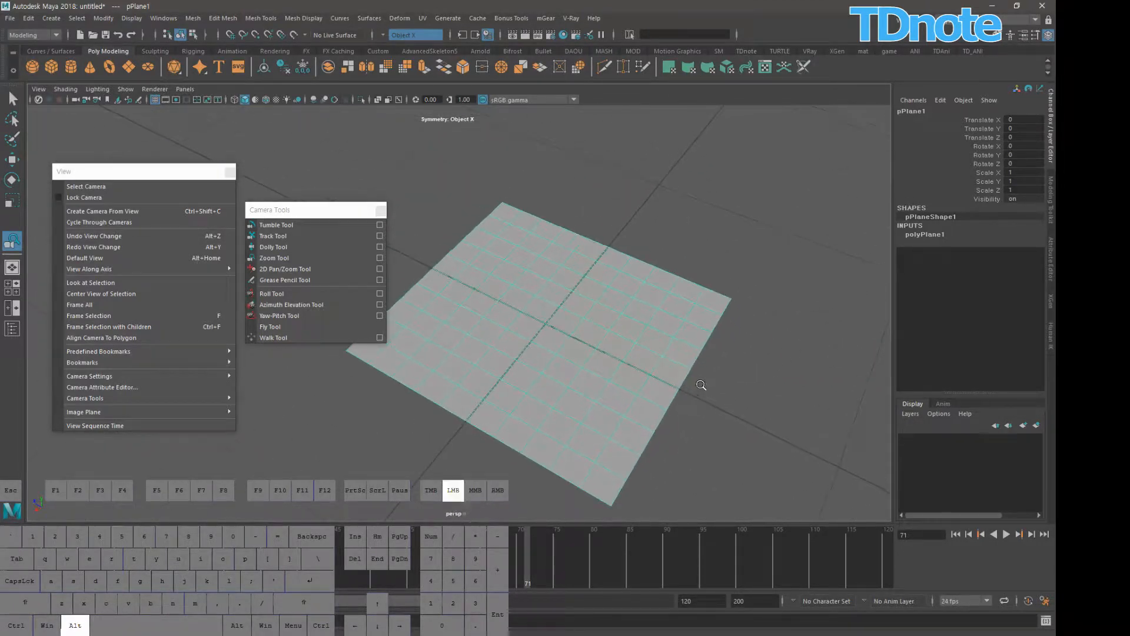
{"action": "left_click_drag", "start_coordinate": [701, 282], "coordinate": [741, 328]}
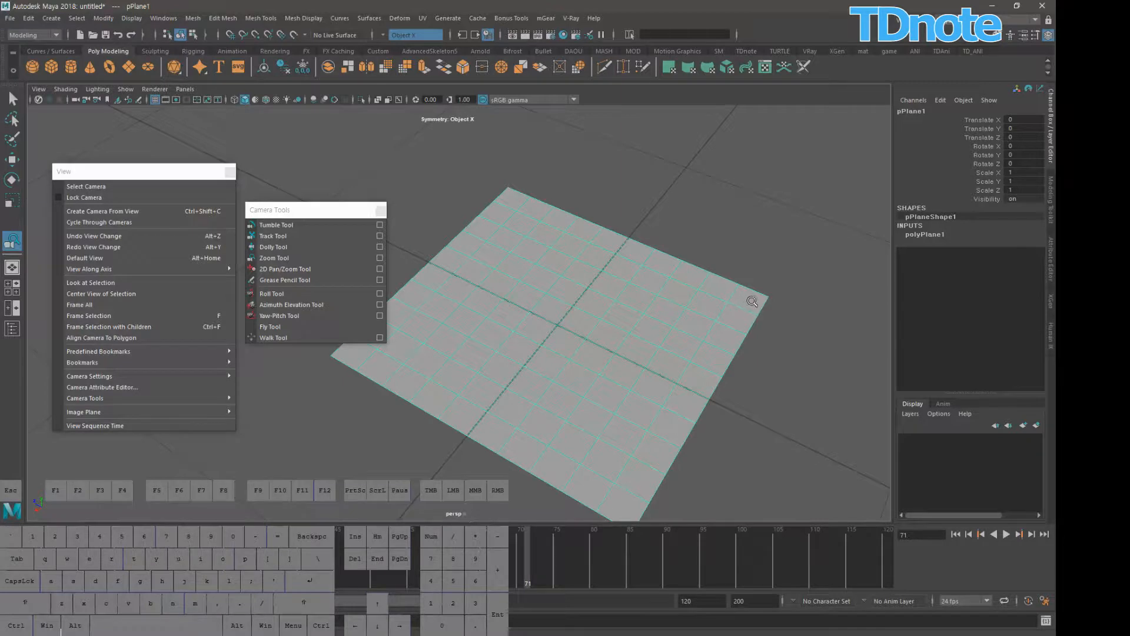
- Switch to vertex selection and move a group of the plane's vertices with the Move Tool, using object X symmetry
{"action": "key", "text": "F9"}
{"action": "key", "text": "q"}
{"action": "left_click_drag", "start_coordinate": [717, 271], "coordinate": [807, 270]}
{"action": "key", "text": "w"}
{"action": "right_click_drag", "start_coordinate": [808, 270], "coordinate": [578, 320], "text": "alt"}
{"action": "left_click_drag", "start_coordinate": [578, 320], "coordinate": [687, 336], "text": "alt"}
{"action": "left_click_drag", "start_coordinate": [580, 291], "coordinate": [685, 358]}
{"action": "left_click_drag", "start_coordinate": [605, 322], "coordinate": [640, 321]}
- Select further vertex groups on the plane and move them vertically to raise its corner areas symmetrically
{"action": "left_click_drag", "start_coordinate": [730, 350], "coordinate": [683, 375], "text": "alt"}
{"action": "left_click", "coordinate": [646, 335]}
{"action": "left_click_drag", "start_coordinate": [643, 329], "coordinate": [647, 361]}
{"action": "left_click_drag", "start_coordinate": [711, 318], "coordinate": [718, 346], "text": "alt"}
{"action": "left_click_drag", "start_coordinate": [535, 323], "coordinate": [608, 324], "text": "alt"}
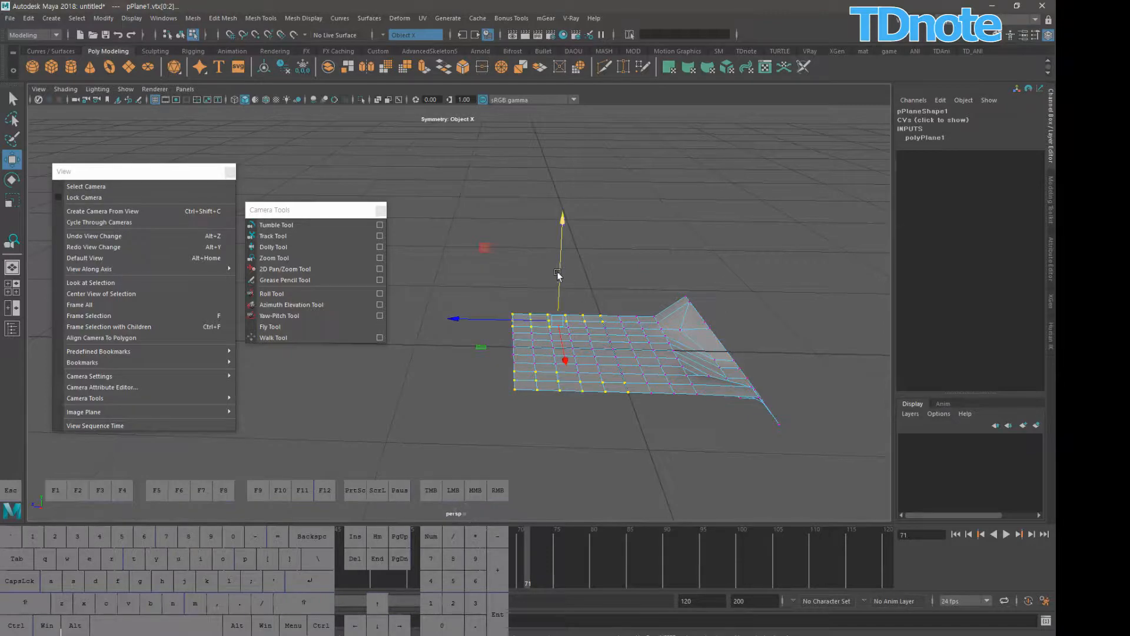
{"action": "left_click_drag", "start_coordinate": [560, 272], "coordinate": [564, 238]}
- Select and shift the middle vertices on the edge between the two raised corners, and clear the selection
{"action": "left_click_drag", "start_coordinate": [670, 273], "coordinate": [563, 348], "text": "alt"}
{"action": "middle_click_drag", "start_coordinate": [563, 347], "coordinate": [683, 463], "text": "alt"}
{"action": "left_click_drag", "start_coordinate": [621, 460], "coordinate": [725, 446], "text": "alt"}
{"action": "middle_click_drag", "start_coordinate": [620, 397], "coordinate": [699, 408], "text": "alt"}
{"action": "left_click_drag", "start_coordinate": [699, 407], "coordinate": [607, 356], "text": "alt"}
{"action": "middle_click_drag", "start_coordinate": [607, 356], "coordinate": [574, 270], "text": "alt"}
{"action": "left_click_drag", "start_coordinate": [691, 355], "coordinate": [668, 326], "text": "alt"}
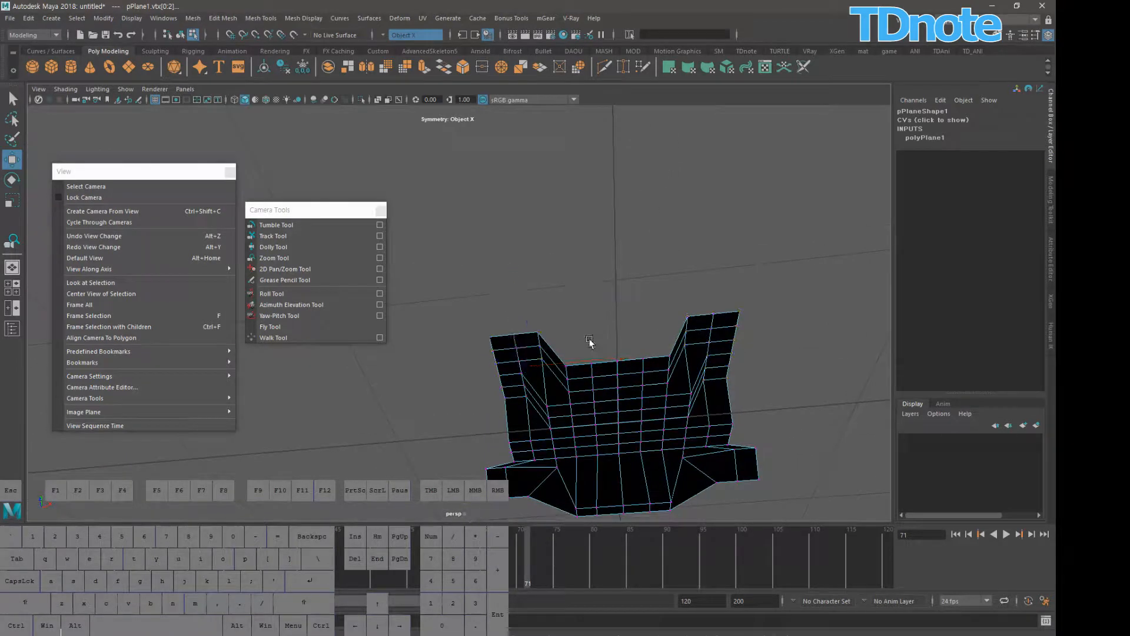
{"action": "left_click", "coordinate": [572, 329]}
{"action": "left_click_drag", "start_coordinate": [652, 368], "coordinate": [653, 369]}
{"action": "mouse_move", "coordinate": [655, 325]}
{"action": "left_mouse_down", "text": "alt"}
{"action": "mouse_move", "coordinate": [620, 364]}
{"action": "mouse_move", "coordinate": [612, 347]}
{"action": "mouse_move", "coordinate": [677, 330]}
{"action": "mouse_move", "coordinate": [701, 354]}
{"action": "mouse_move", "coordinate": [690, 314]}
{"action": "mouse_move", "coordinate": [666, 325]}
{"action": "left_mouse_up", "text": "alt"}
{"action": "middle_click_drag", "start_coordinate": [666, 326], "coordinate": [608, 306], "text": "alt"}
{"action": "right_click_drag", "start_coordinate": [608, 305], "coordinate": [775, 288], "text": "alt"}
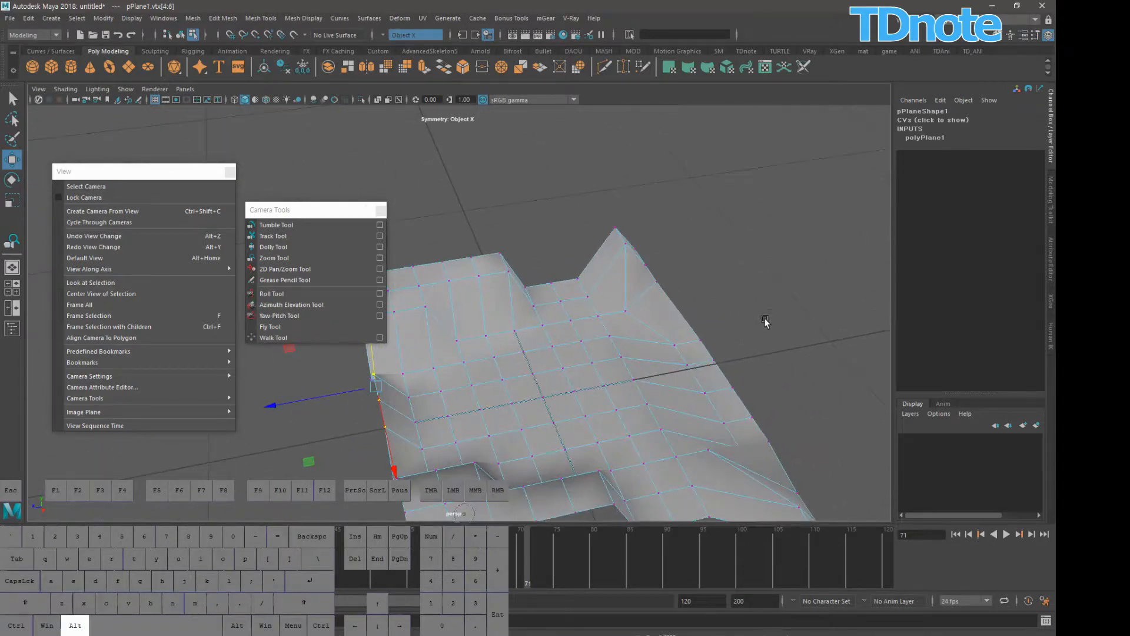
{"action": "middle_click_drag", "start_coordinate": [767, 324], "coordinate": [764, 279], "text": "alt"}
{"action": "right_click_drag", "start_coordinate": [780, 305], "coordinate": [709, 303], "text": "alt"}
{"action": "left_click_drag", "start_coordinate": [749, 312], "coordinate": [769, 325], "text": "alt"}
{"action": "left_click", "coordinate": [768, 318]}
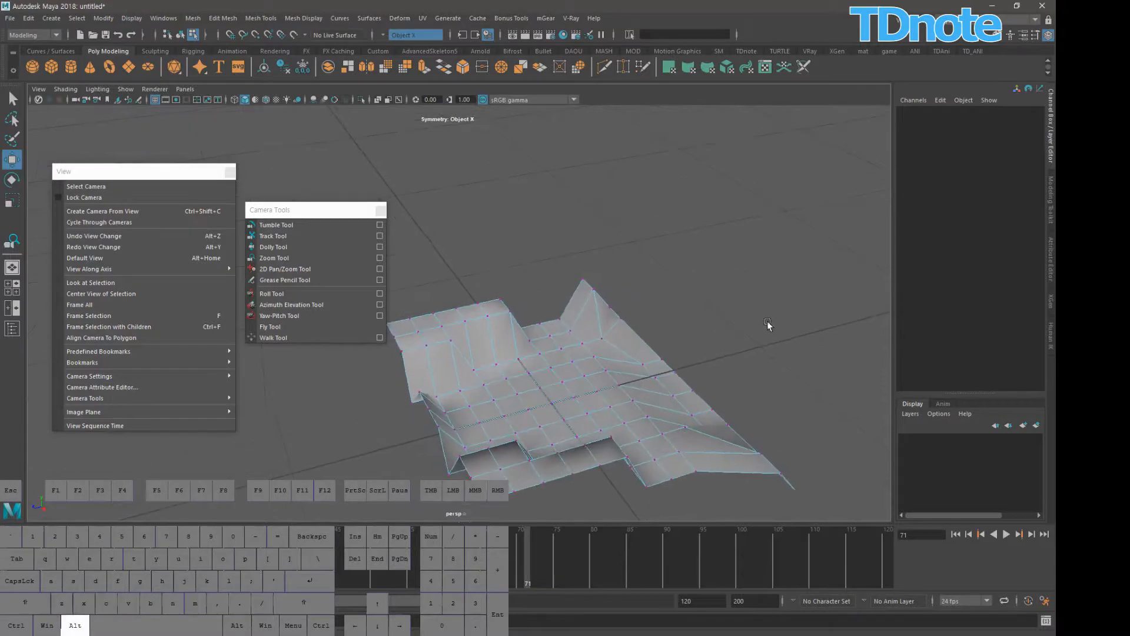
- Examine the deformed mesh from several angles by tracking, tumbling and dollying the perspective view
{"action": "middle_click_drag", "start_coordinate": [769, 330], "coordinate": [735, 303], "text": "alt"}
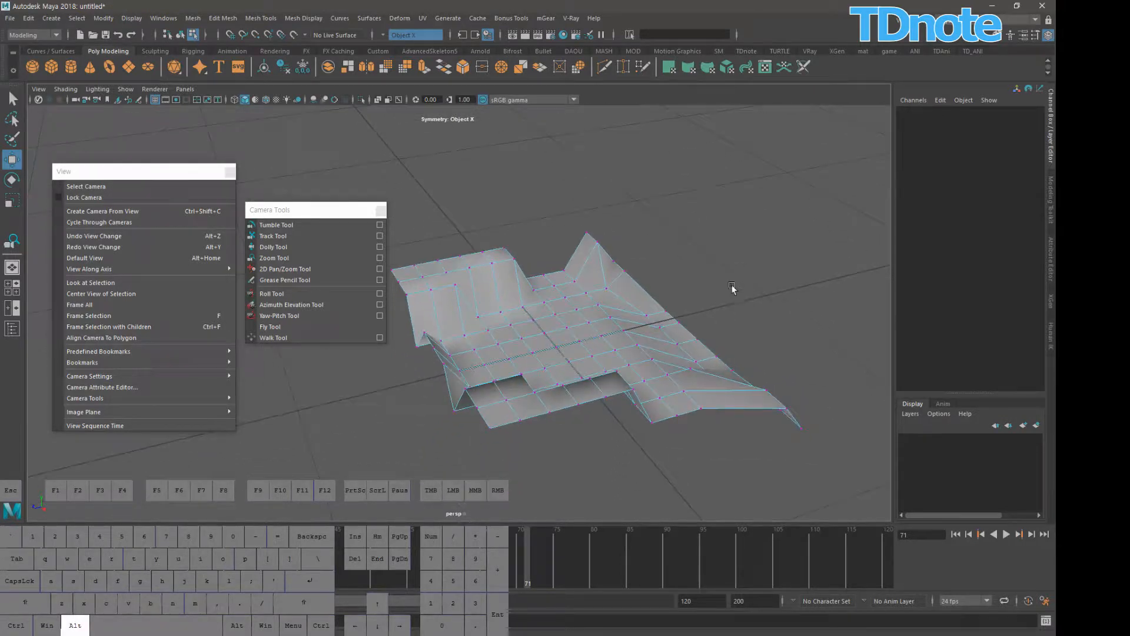
{"action": "right_click_drag", "start_coordinate": [732, 286], "coordinate": [691, 277], "text": "alt"}
{"action": "middle_click_drag", "start_coordinate": [715, 273], "coordinate": [733, 330], "text": "alt"}
{"action": "left_click_drag", "start_coordinate": [732, 327], "coordinate": [710, 303], "text": "alt"}
{"action": "middle_click_drag", "start_coordinate": [712, 306], "coordinate": [686, 242], "text": "alt"}
{"action": "right_click_drag", "start_coordinate": [734, 259], "coordinate": [671, 309], "text": "alt"}
{"action": "middle_click_drag", "start_coordinate": [672, 315], "coordinate": [753, 389], "text": "alt"}
{"action": "left_click_drag", "start_coordinate": [753, 389], "coordinate": [600, 368], "text": "alt"}
{"action": "middle_click_drag", "start_coordinate": [601, 368], "coordinate": [854, 318], "text": "alt"}
{"action": "left_click_drag", "start_coordinate": [853, 318], "coordinate": [660, 368], "text": "alt"}
{"action": "middle_click_drag", "start_coordinate": [659, 368], "coordinate": [808, 287], "text": "alt"}
{"action": "left_click_drag", "start_coordinate": [808, 286], "coordinate": [683, 365], "text": "alt"}
{"action": "middle_click_drag", "start_coordinate": [683, 365], "coordinate": [677, 411], "text": "alt"}
{"action": "right_click_drag", "start_coordinate": [683, 405], "coordinate": [775, 338], "text": "alt"}
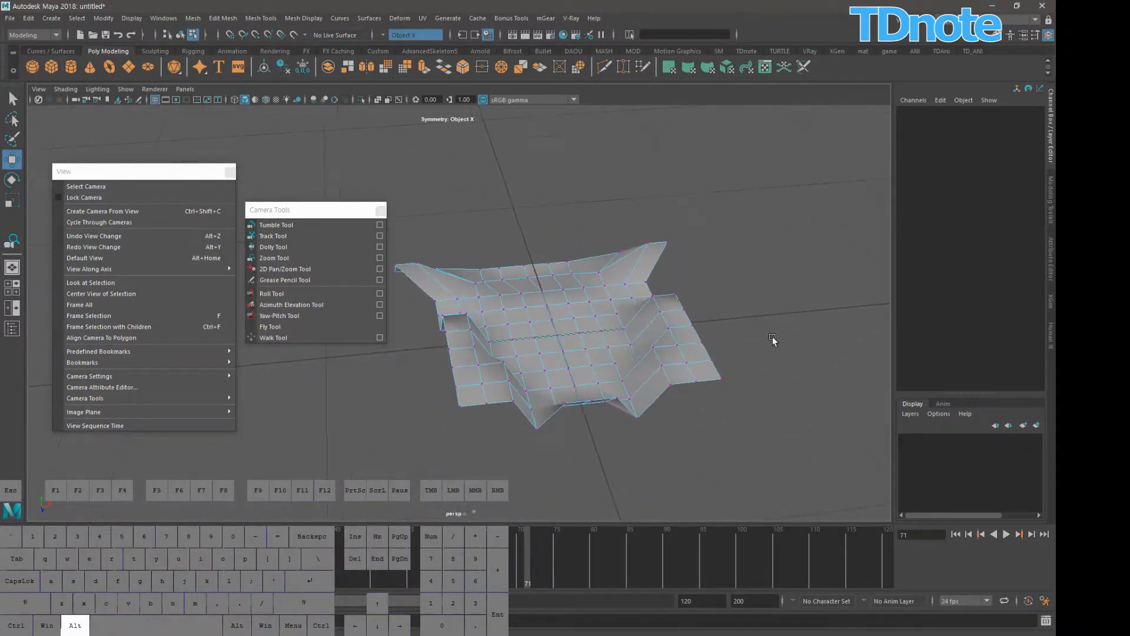
{"action": "left_click_drag", "start_coordinate": [802, 344], "coordinate": [777, 353], "text": "alt"}
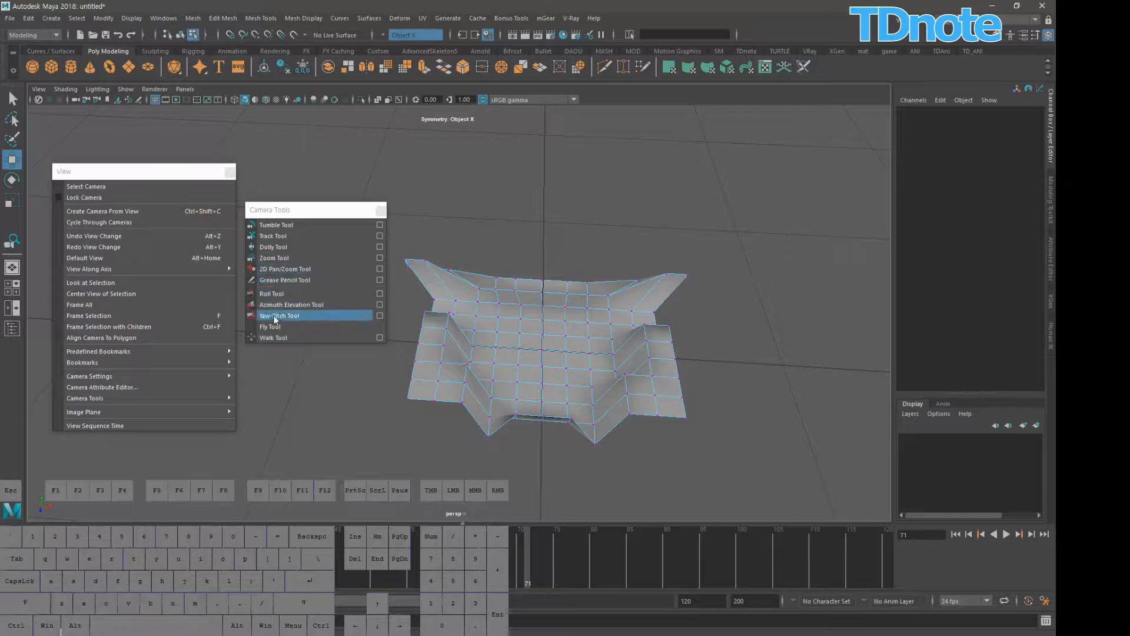
- Shift the perspective view in two dimensions over the deformed mesh with the 2D Pan/Zoom Tool
{"action": "left_click", "coordinate": [290, 270]}
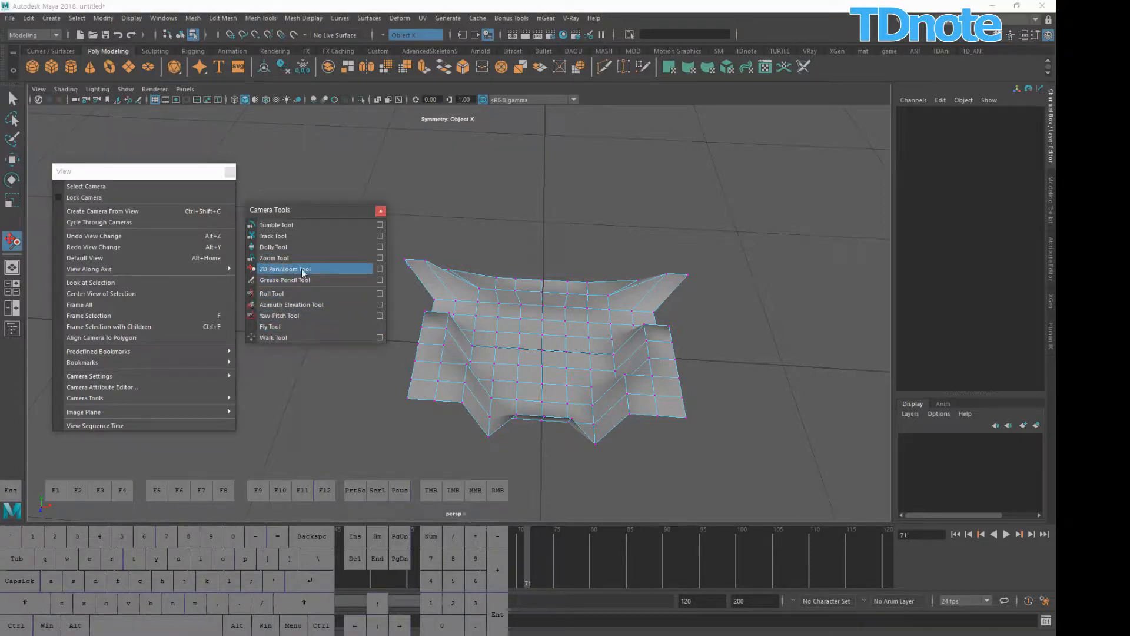
{"action": "left_click_drag", "start_coordinate": [739, 365], "coordinate": [731, 333]}
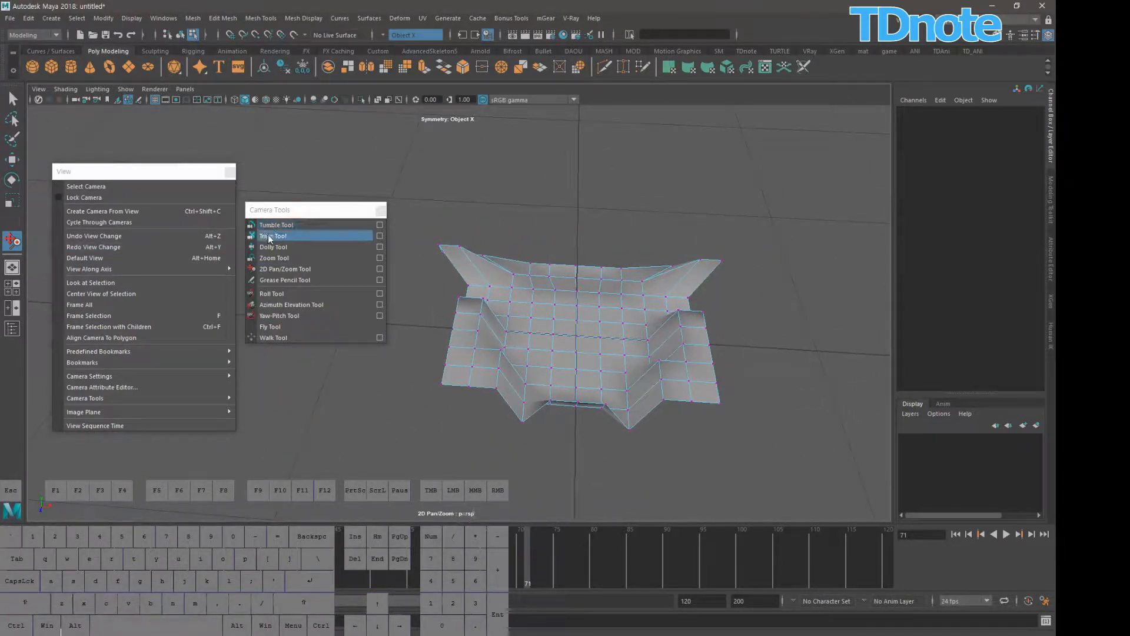
{"action": "mouse_move", "coordinate": [792, 362]}
{"action": "middle_mouse_down"}
{"action": "mouse_move", "coordinate": [779, 422]}
{"action": "mouse_move", "coordinate": [676, 333]}
{"action": "mouse_move", "coordinate": [774, 318]}
{"action": "mouse_move", "coordinate": [765, 312]}
{"action": "middle_mouse_up"}
- Activate the Grease Pencil Tool and draw several freehand pencil strokes beside and below the deformed mesh
{"action": "left_click", "coordinate": [305, 281]}
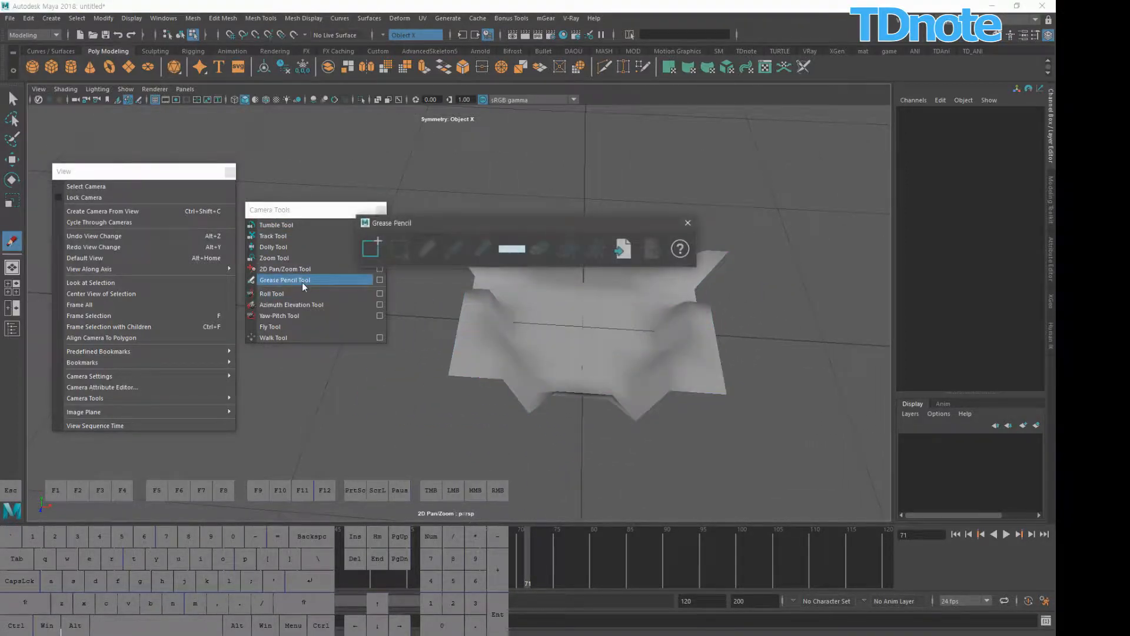
{"action": "left_click_drag", "start_coordinate": [485, 222], "coordinate": [718, 132]}
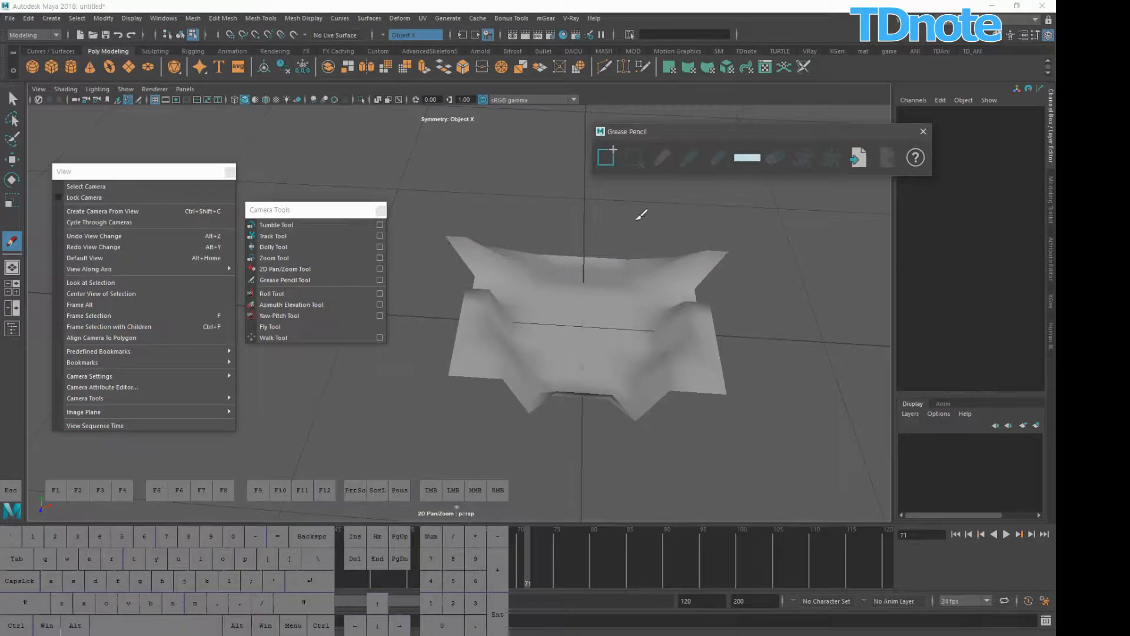
{"action": "left_click", "coordinate": [811, 249]}
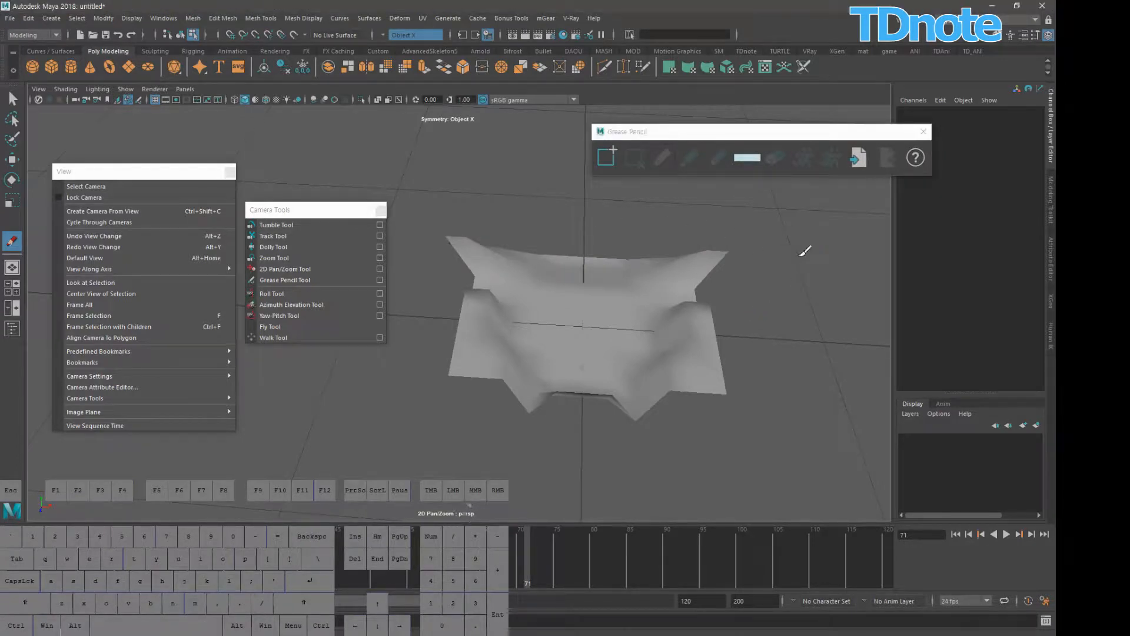
{"action": "left_click_drag", "start_coordinate": [807, 252], "coordinate": [755, 314]}
{"action": "mouse_move", "coordinate": [815, 284]}
{"action": "left_mouse_down"}
{"action": "mouse_move", "coordinate": [768, 343]}
{"action": "mouse_move", "coordinate": [782, 340]}
{"action": "mouse_move", "coordinate": [698, 511]}
{"action": "left_mouse_up"}
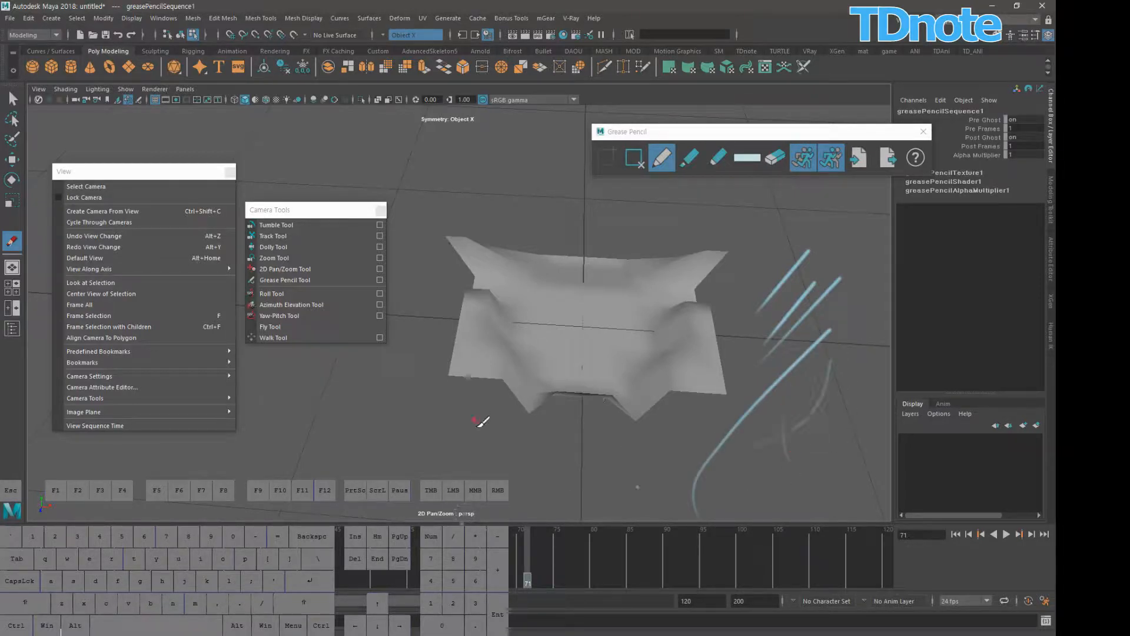
{"action": "left_click_drag", "start_coordinate": [412, 468], "coordinate": [715, 353]}
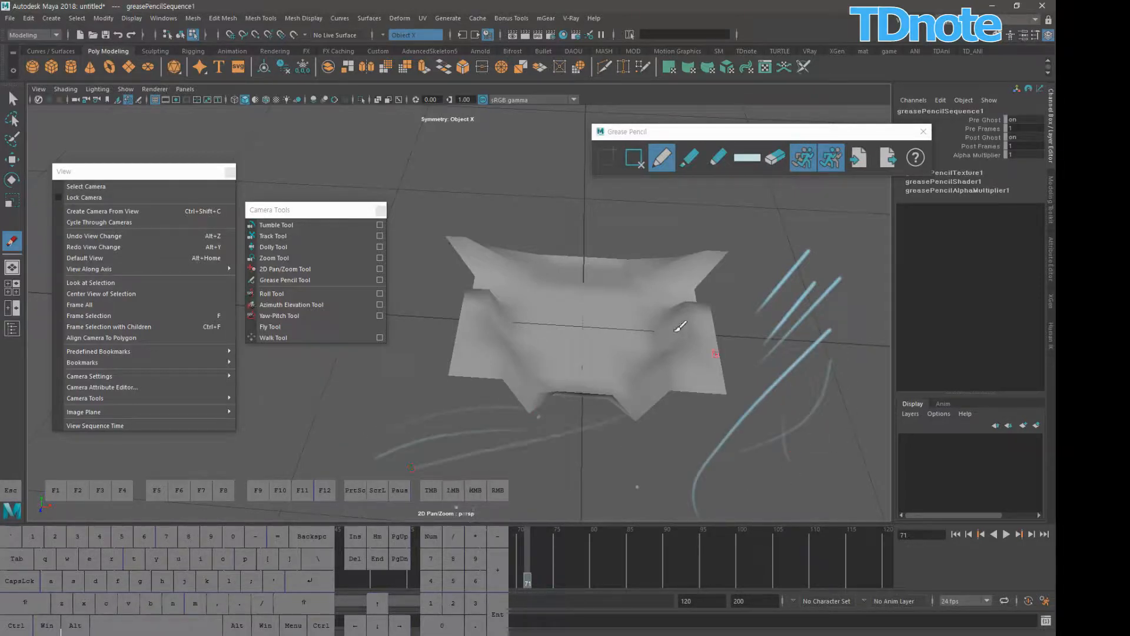
{"action": "left_click_drag", "start_coordinate": [577, 441], "coordinate": [654, 424]}
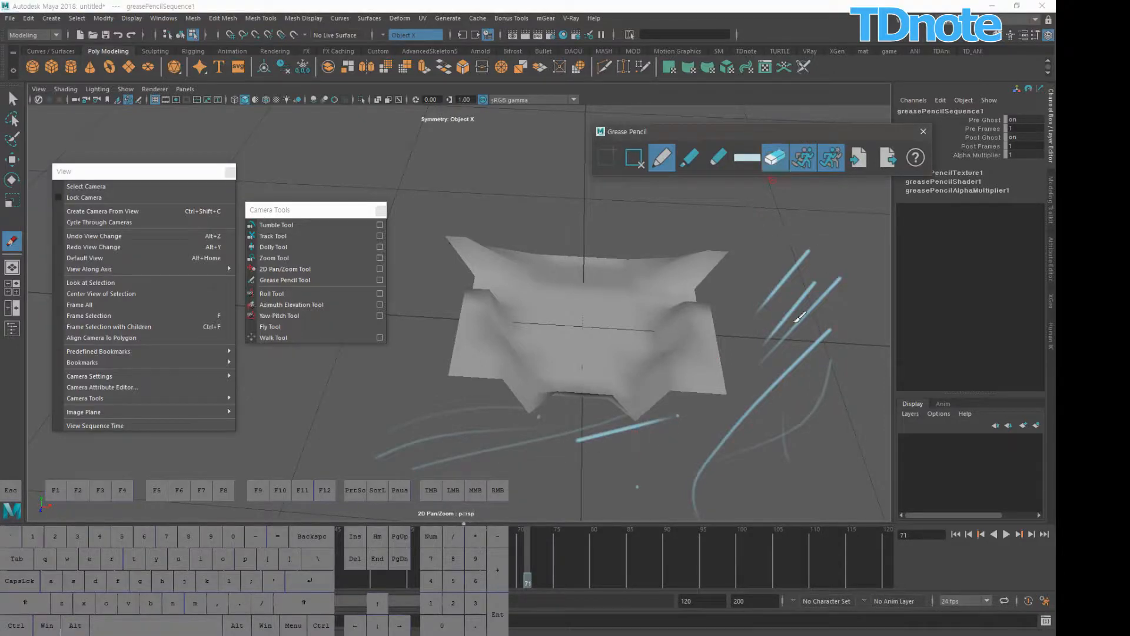
- Erase the pencil strokes around the mesh and draw a Soft Pencil arrow pointing at its raised corner
{"action": "left_click", "coordinate": [775, 158]}
{"action": "mouse_move", "coordinate": [827, 291]}
{"action": "left_mouse_down"}
{"action": "mouse_move", "coordinate": [754, 353]}
{"action": "mouse_move", "coordinate": [759, 439]}
{"action": "mouse_move", "coordinate": [545, 423]}
{"action": "left_mouse_up"}
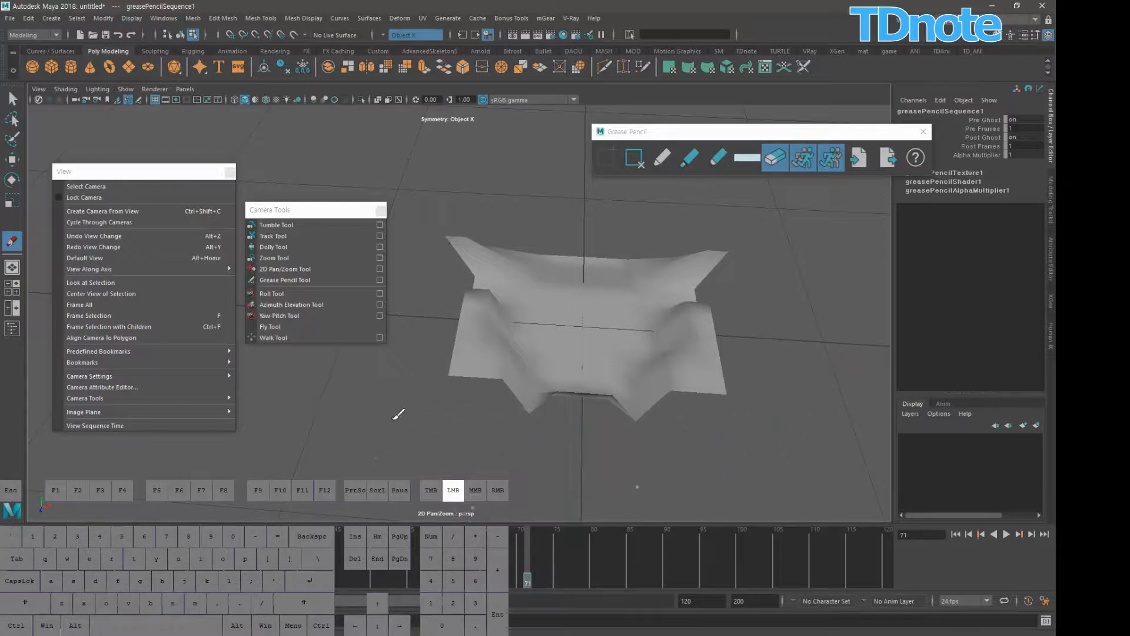
{"action": "left_click", "coordinate": [718, 158]}
{"action": "left_click_drag", "start_coordinate": [856, 219], "coordinate": [826, 229]}
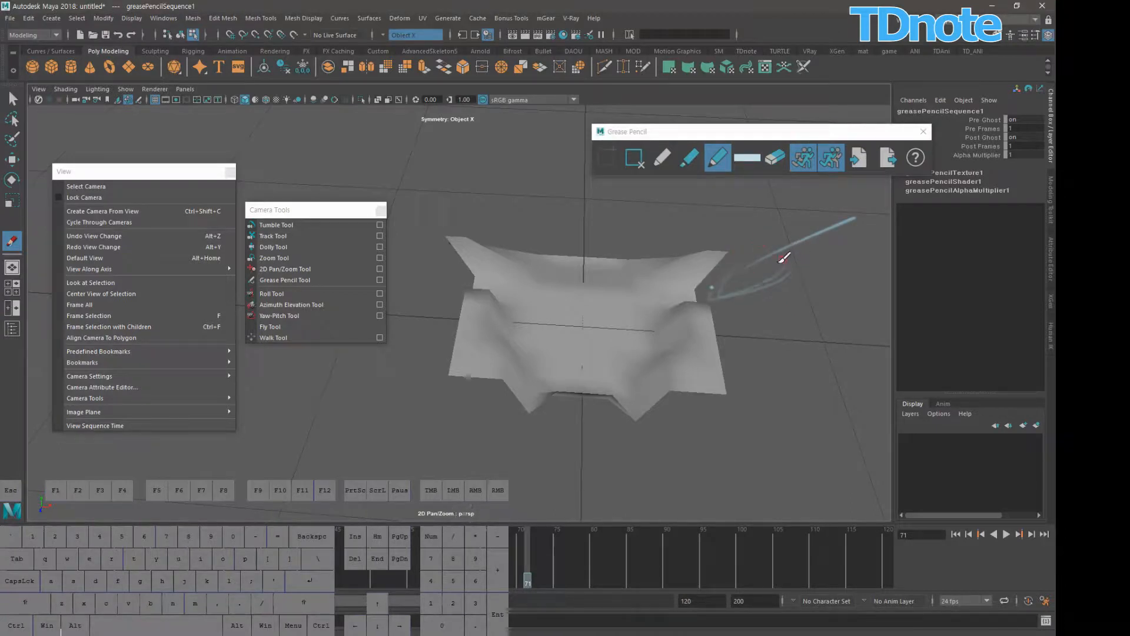
- Play the timeline, go to frame 54, and draw a grease pencil arrow pointing at the mesh's lower corner
{"action": "left_click", "coordinate": [1007, 534]}
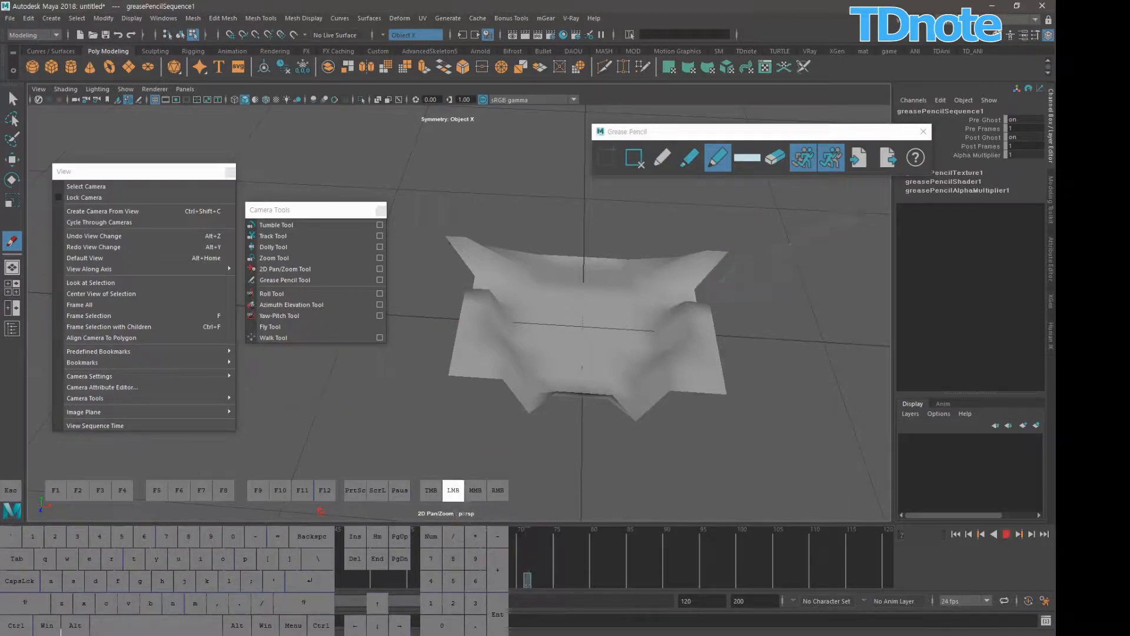
{"action": "left_click_drag", "start_coordinate": [419, 553], "coordinate": [404, 553]}
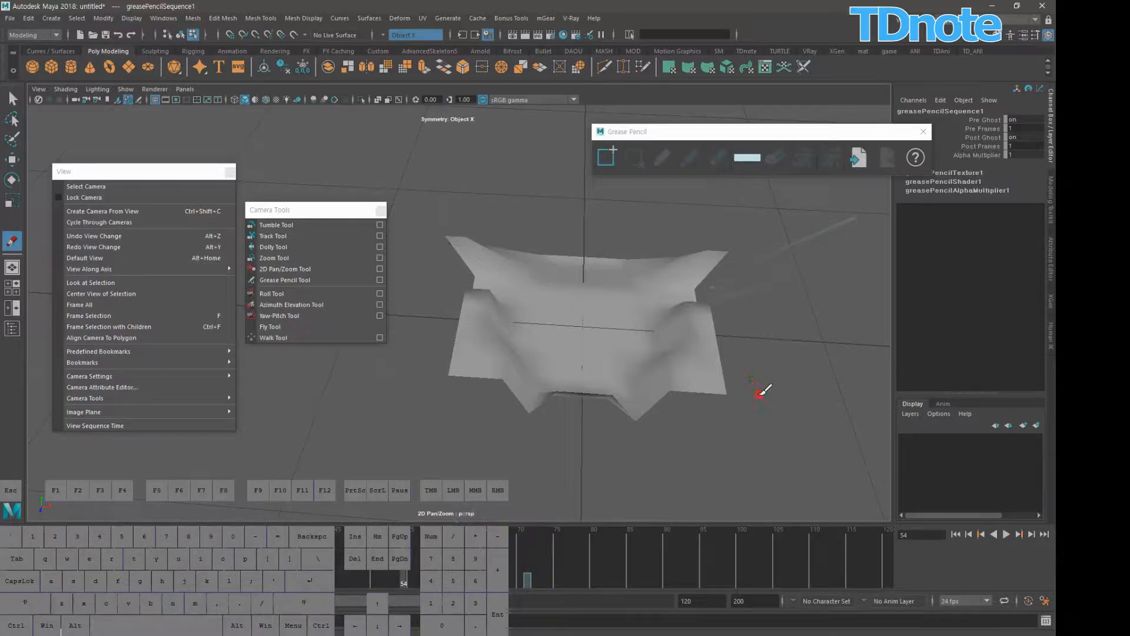
{"action": "left_click_drag", "start_coordinate": [754, 395], "coordinate": [826, 460]}
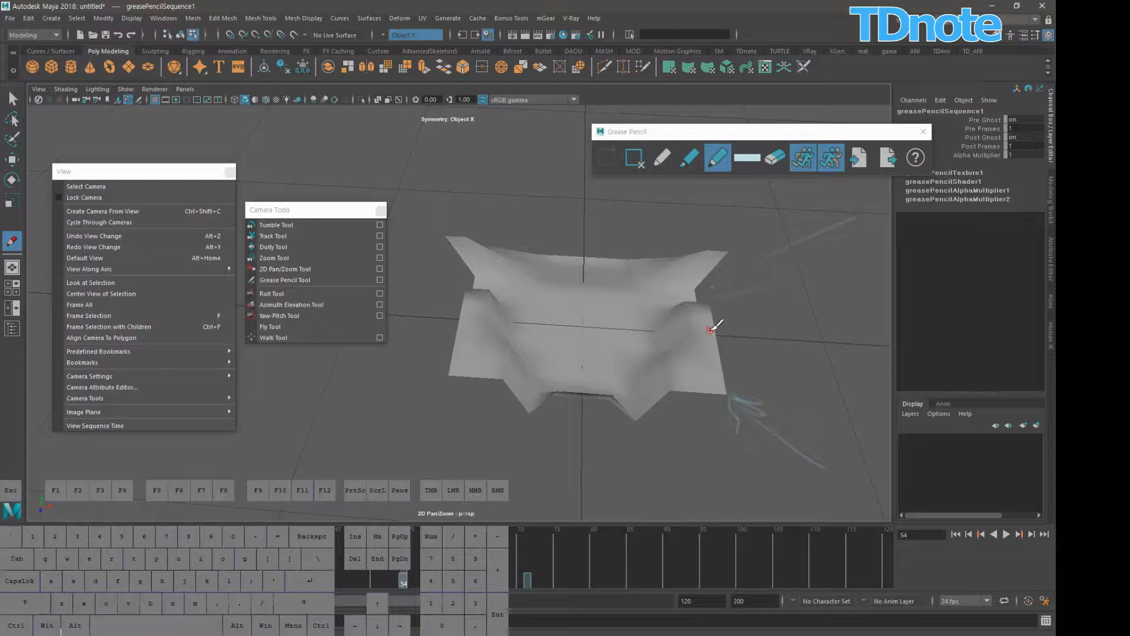
{"action": "left_click_drag", "start_coordinate": [692, 368], "coordinate": [693, 362]}
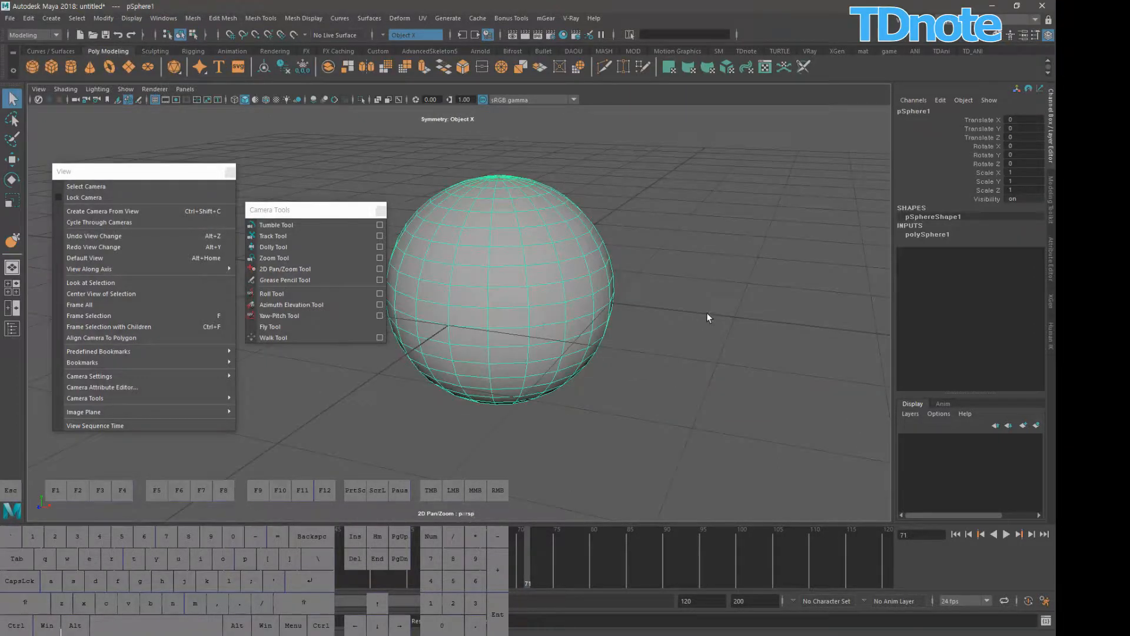
- Examine the polygon sphere by tumbling, dollying and tracking the perspective view
{"action": "left_click_drag", "start_coordinate": [706, 312], "coordinate": [751, 317], "text": "alt"}
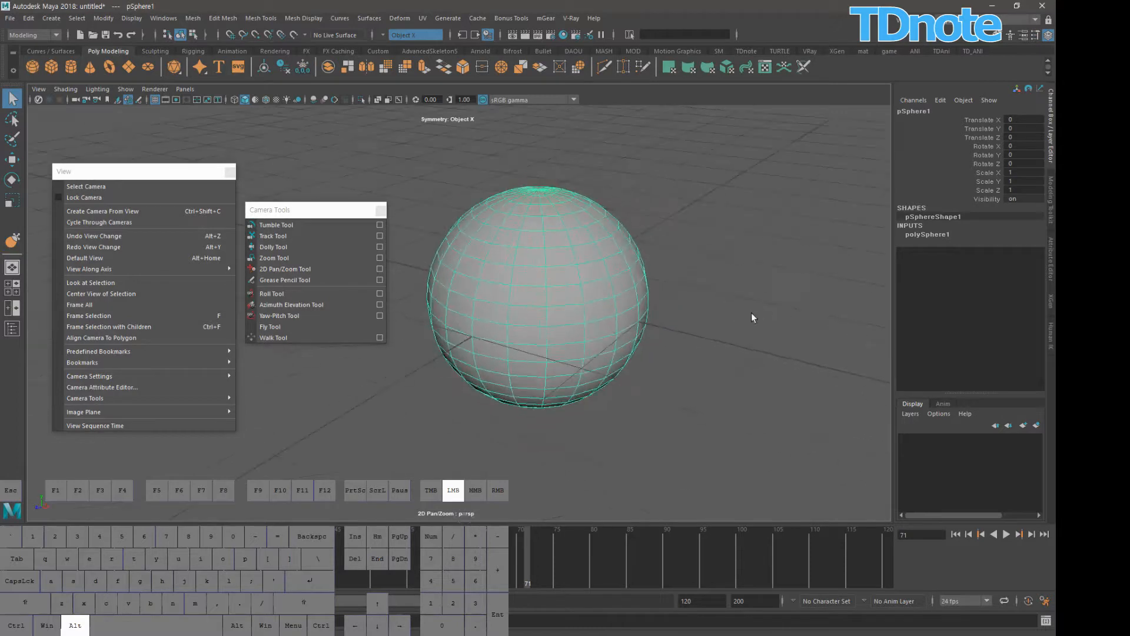
{"action": "right_click_drag", "start_coordinate": [751, 313], "coordinate": [575, 265], "text": "alt"}
{"action": "left_click_drag", "start_coordinate": [575, 265], "coordinate": [601, 269], "text": "alt"}
{"action": "middle_click_drag", "start_coordinate": [668, 263], "coordinate": [751, 278], "text": "alt"}
{"action": "left_click_drag", "start_coordinate": [750, 277], "coordinate": [670, 311], "text": "alt"}
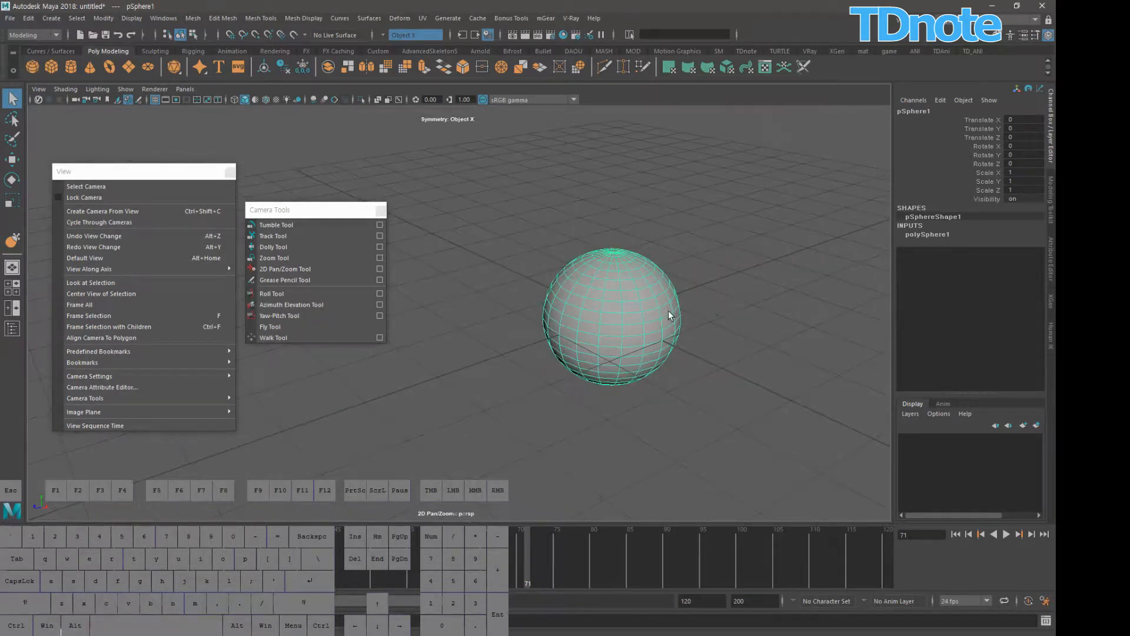
- Try moving the sphere along its Z axis, undo the move, and clear the selection
{"action": "key", "text": "w"}
{"action": "mouse_move", "coordinate": [689, 350]}
{"action": "left_mouse_down", "text": "alt"}
{"action": "mouse_move", "coordinate": [777, 391]}
{"action": "mouse_move", "coordinate": [711, 349]}
{"action": "mouse_move", "coordinate": [764, 393]}
{"action": "mouse_move", "coordinate": [705, 381]}
{"action": "mouse_move", "coordinate": [666, 337]}
{"action": "mouse_move", "coordinate": [718, 359]}
{"action": "mouse_move", "coordinate": [676, 352]}
{"action": "left_mouse_up", "text": "alt"}
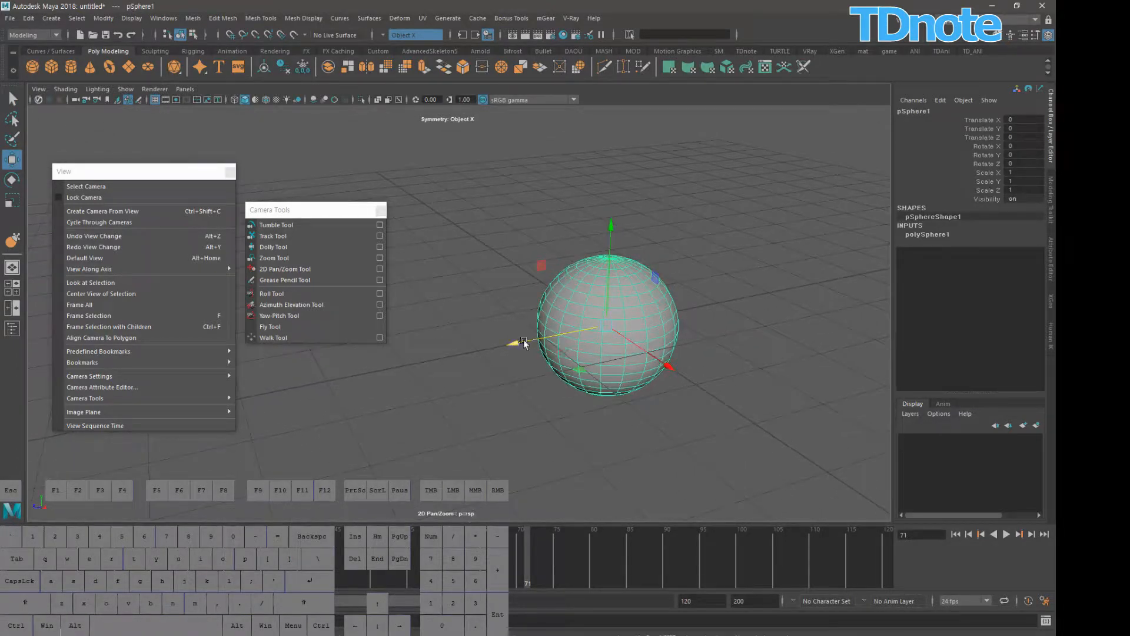
{"action": "left_click_drag", "start_coordinate": [524, 341], "coordinate": [487, 350]}
{"action": "key", "text": "ctrl+z"}
{"action": "left_click", "coordinate": [746, 333]}
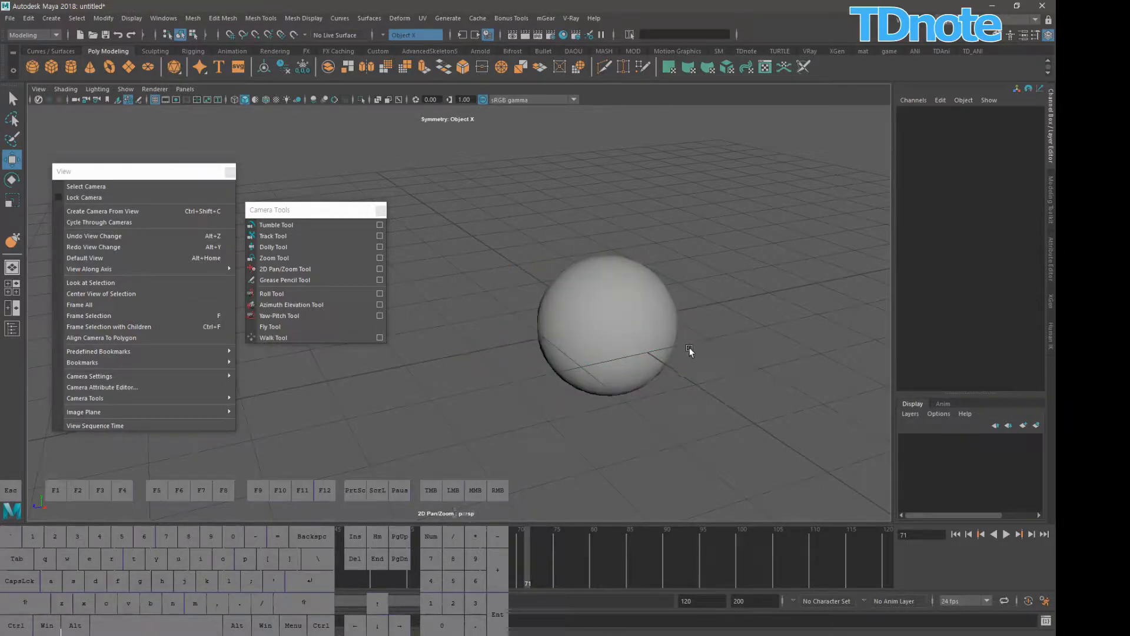
- Switch to the side view and select the vertices in the lower rear quarter of the sphere
{"action": "key", "text": "space"}
{"action": "left_click_drag", "start_coordinate": [709, 353], "coordinate": [750, 351]}
{"action": "left_click", "coordinate": [677, 357], "text": "alt"}
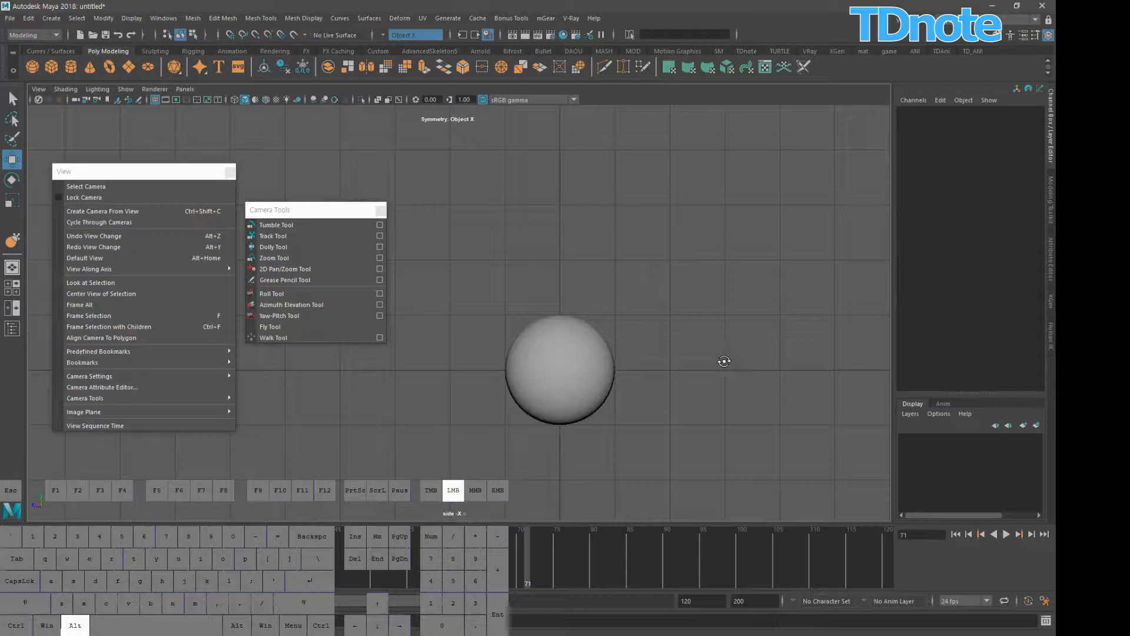
{"action": "left_click", "coordinate": [581, 377]}
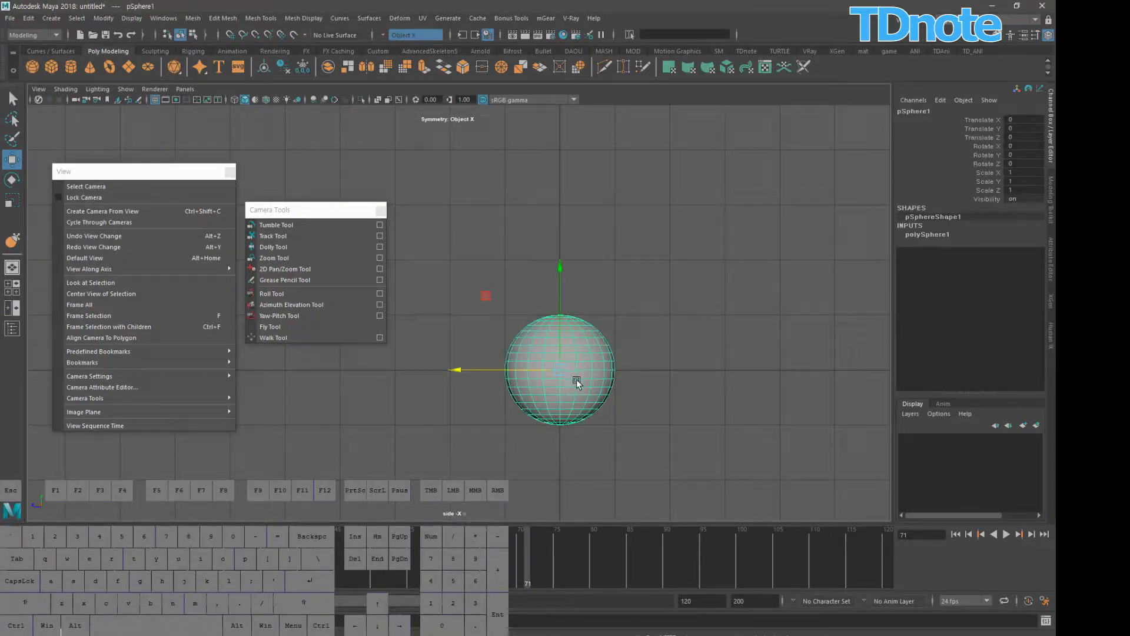
{"action": "key", "text": "F9"}
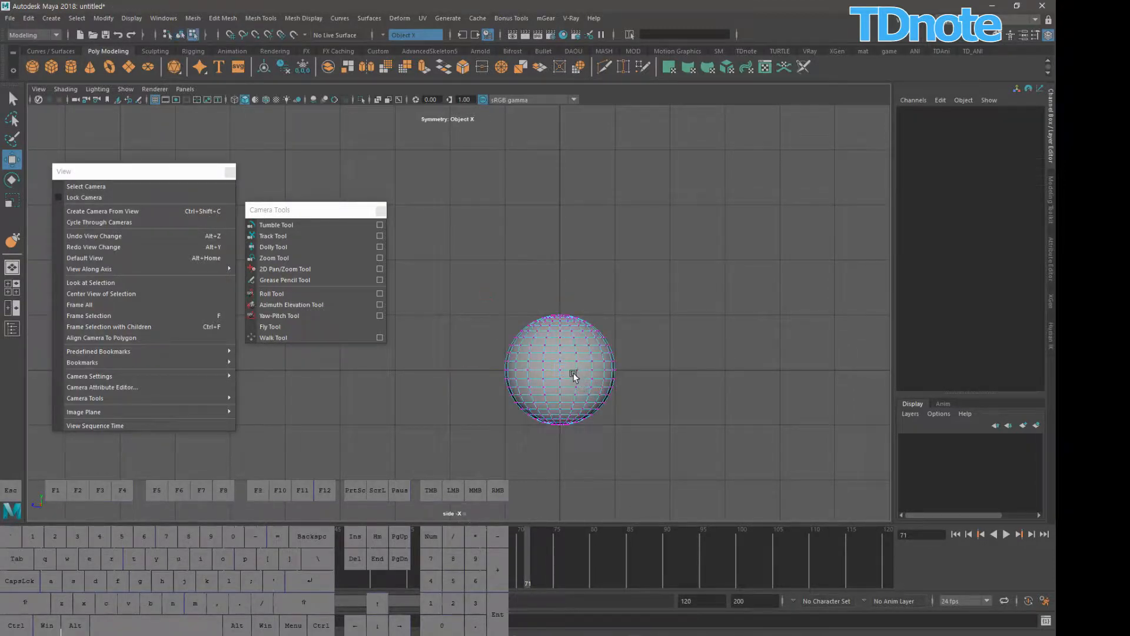
{"action": "left_click_drag", "start_coordinate": [565, 369], "coordinate": [642, 434]}
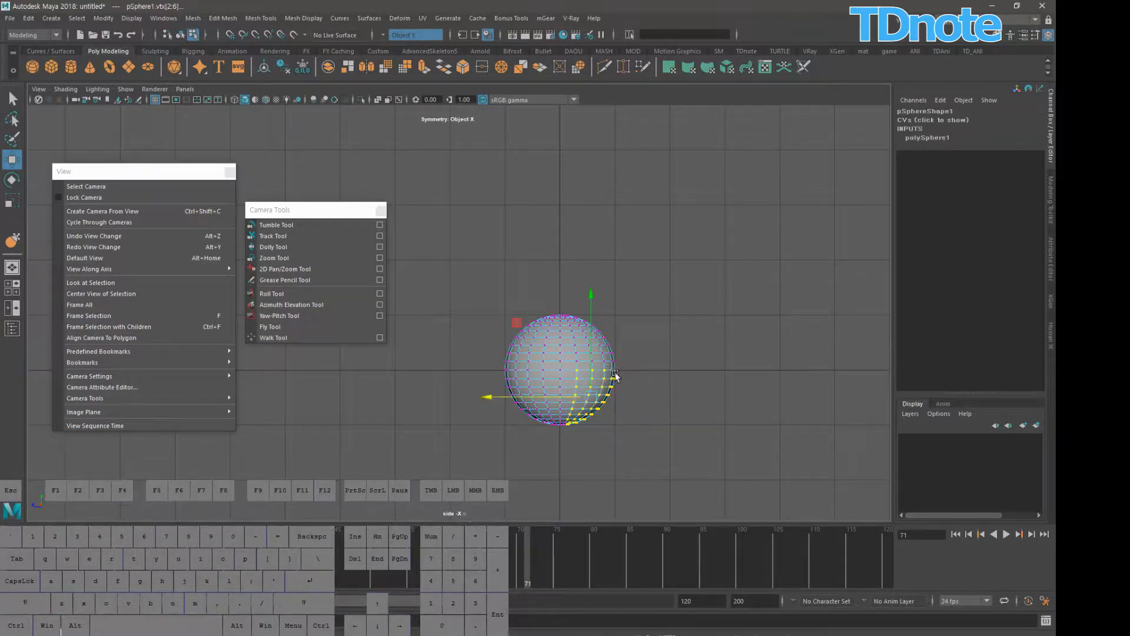
- Scale the selected vertices to form a notch under the back of the sphere, and return to object mode
{"action": "key", "text": "e"}
{"action": "key", "text": "r"}
{"action": "left_click_drag", "start_coordinate": [562, 273], "coordinate": [557, 349]}
{"action": "left_click", "coordinate": [669, 423]}
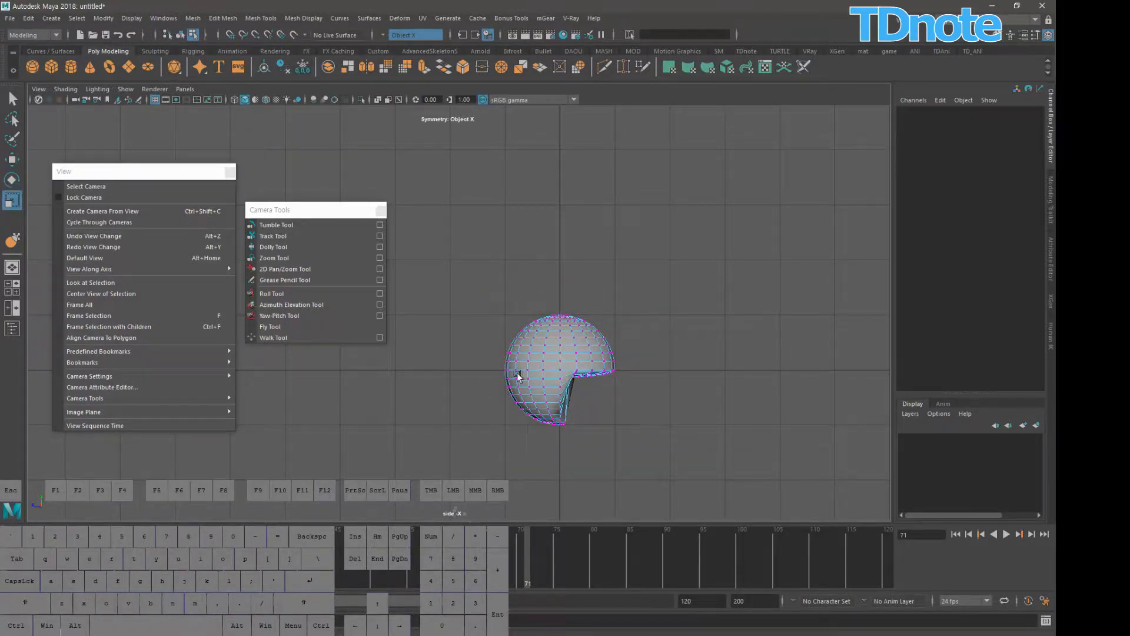
{"action": "key", "text": "F8"}
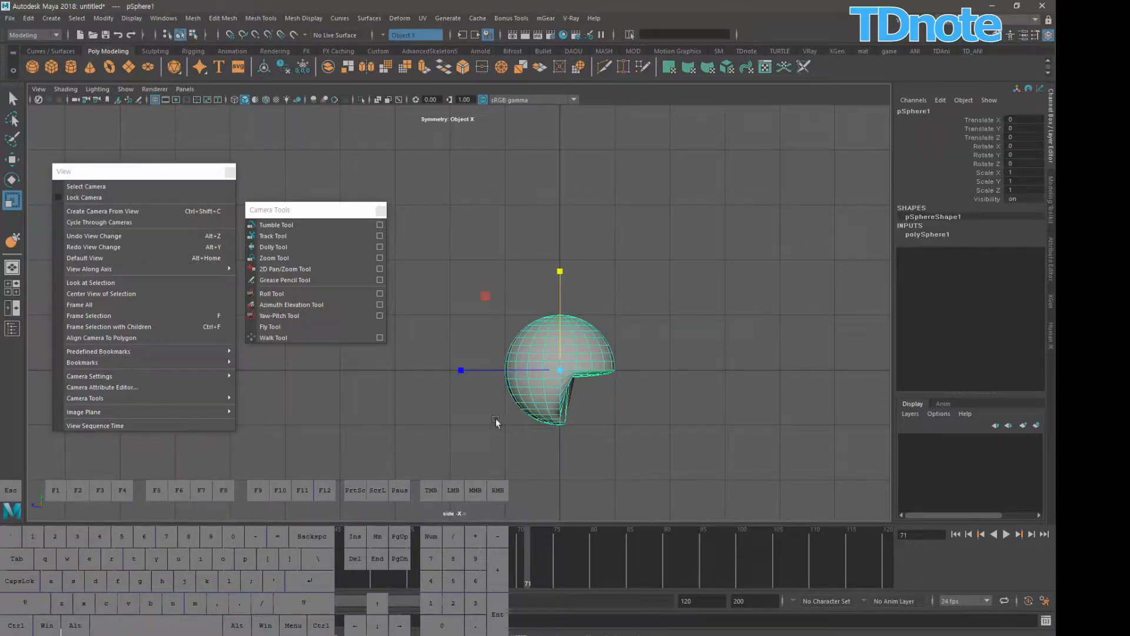
- Select the notched sphere and pull its lower front outline outward with the Grab sculpting tool to form a jaw
{"action": "left_click", "coordinate": [497, 419]}
{"action": "left_click", "coordinate": [516, 380]}
{"action": "left_click", "coordinate": [155, 51]}
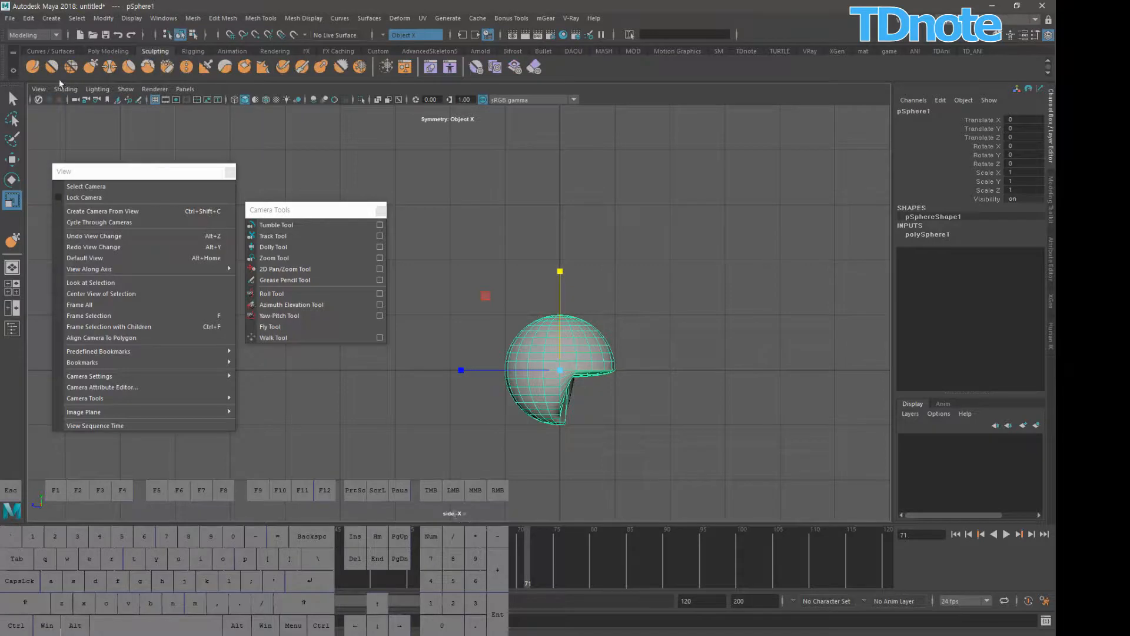
{"action": "left_click", "coordinate": [90, 66]}
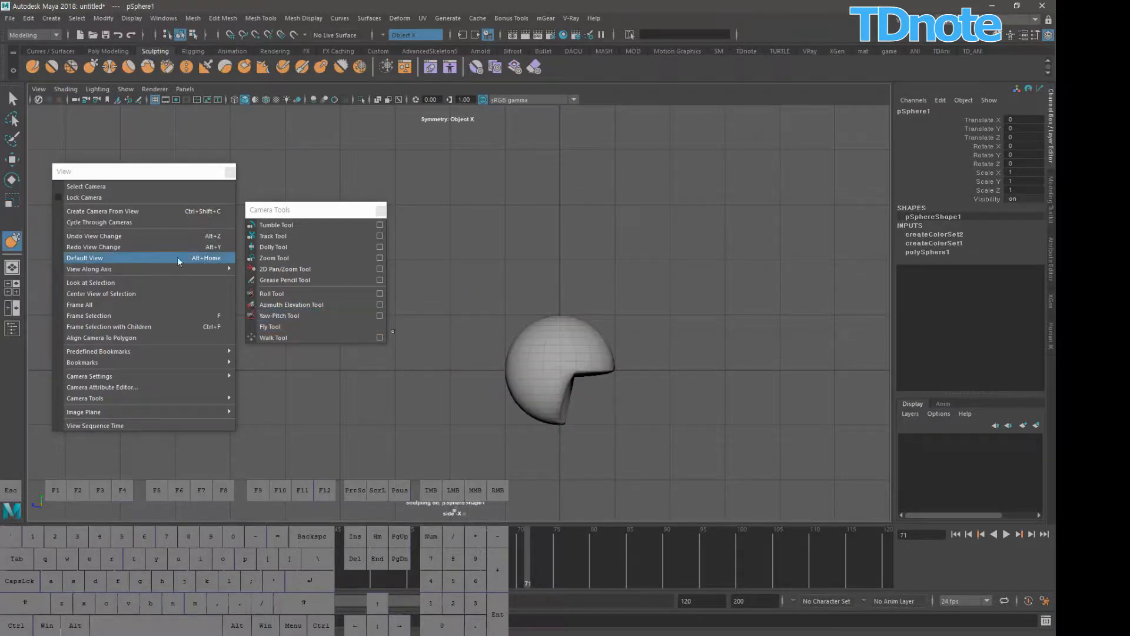
{"action": "left_click_drag", "start_coordinate": [545, 419], "coordinate": [520, 416]}
{"action": "left_click_drag", "start_coordinate": [528, 387], "coordinate": [526, 382]}
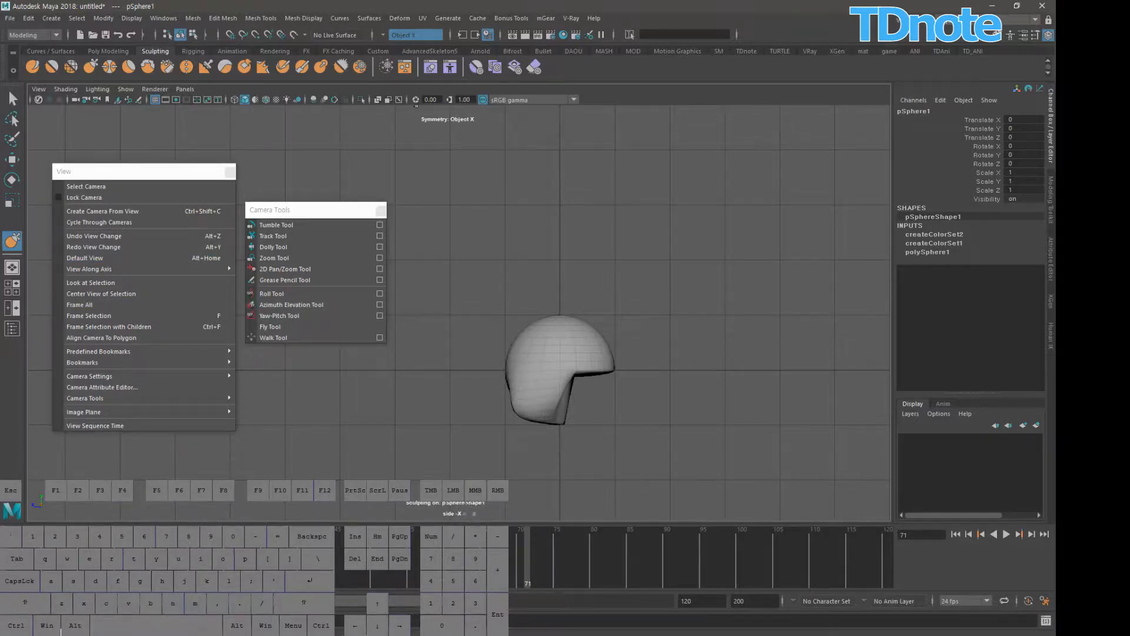
- Switch to the perspective view, turn the head shape to its front, and resize the Grab brush over its side
{"action": "key", "text": "space"}
{"action": "left_click_drag", "start_coordinate": [590, 206], "coordinate": [601, 177]}
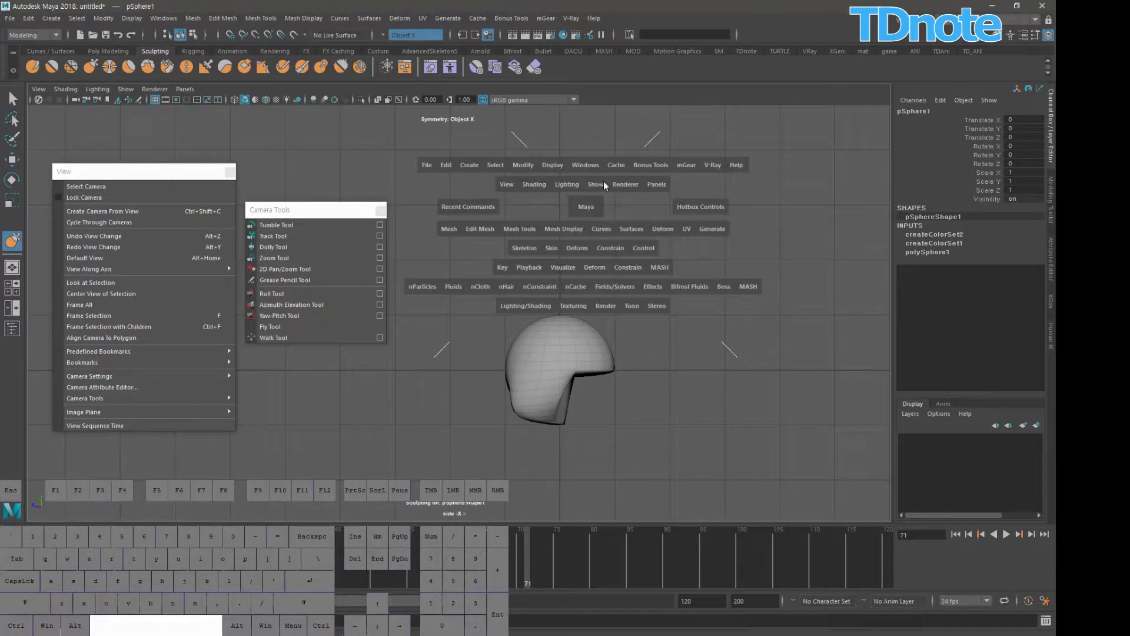
{"action": "mouse_move", "coordinate": [721, 318]}
{"action": "left_mouse_down", "text": "alt"}
{"action": "mouse_move", "coordinate": [745, 295]}
{"action": "mouse_move", "coordinate": [677, 306]}
{"action": "mouse_move", "coordinate": [574, 276]}
{"action": "mouse_move", "coordinate": [571, 346]}
{"action": "mouse_move", "coordinate": [544, 352]}
{"action": "mouse_move", "coordinate": [596, 355]}
{"action": "mouse_move", "coordinate": [571, 359]}
{"action": "left_mouse_up", "text": "alt"}
{"action": "mouse_move", "coordinate": [575, 360]}
{"action": "left_mouse_down", "text": "alt"}
{"action": "mouse_move", "coordinate": [593, 341]}
{"action": "mouse_move", "coordinate": [515, 314]}
{"action": "left_mouse_up", "text": "alt"}
{"action": "mouse_move", "coordinate": [582, 287]}
{"action": "left_mouse_down", "text": "alt"}
{"action": "mouse_move", "coordinate": [557, 301]}
{"action": "mouse_move", "coordinate": [590, 323]}
{"action": "mouse_move", "coordinate": [583, 318]}
{"action": "mouse_move", "coordinate": [676, 306]}
{"action": "mouse_move", "coordinate": [651, 284]}
{"action": "left_mouse_up", "text": "alt"}
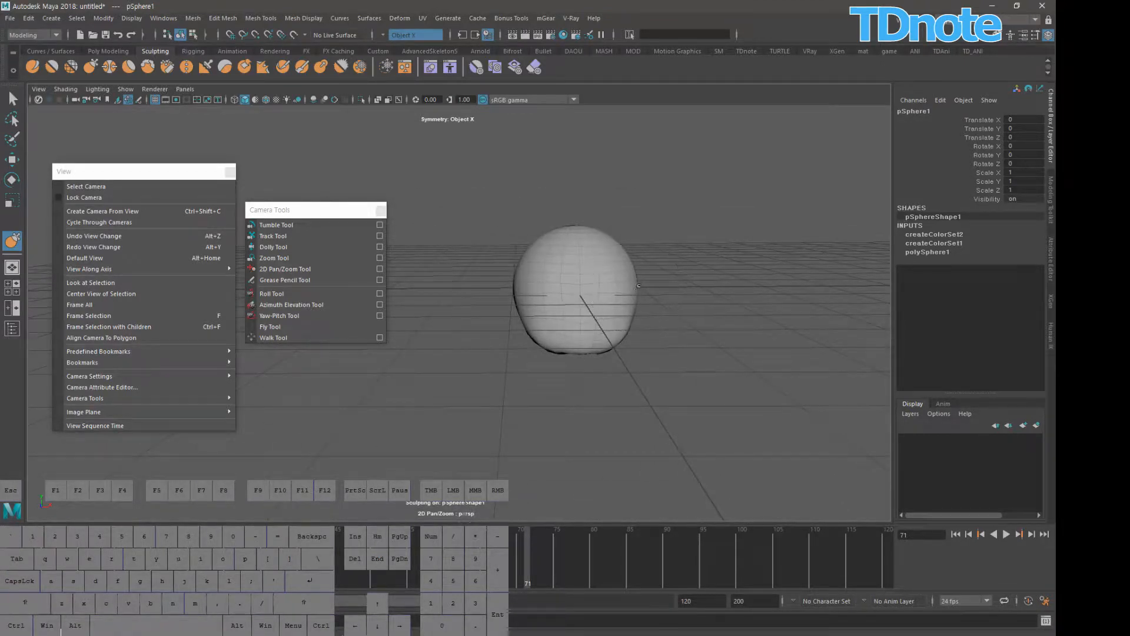
{"action": "key", "text": "b"}
{"action": "mouse_move", "coordinate": [636, 277]}
{"action": "left_mouse_down"}
{"action": "mouse_move", "coordinate": [672, 278]}
{"action": "mouse_move", "coordinate": [637, 275]}
{"action": "mouse_move", "coordinate": [585, 305]}
{"action": "mouse_move", "coordinate": [576, 296]}
{"action": "mouse_move", "coordinate": [629, 301]}
{"action": "left_mouse_up"}
{"action": "left_click_drag", "start_coordinate": [643, 314], "coordinate": [624, 338], "text": "alt"}
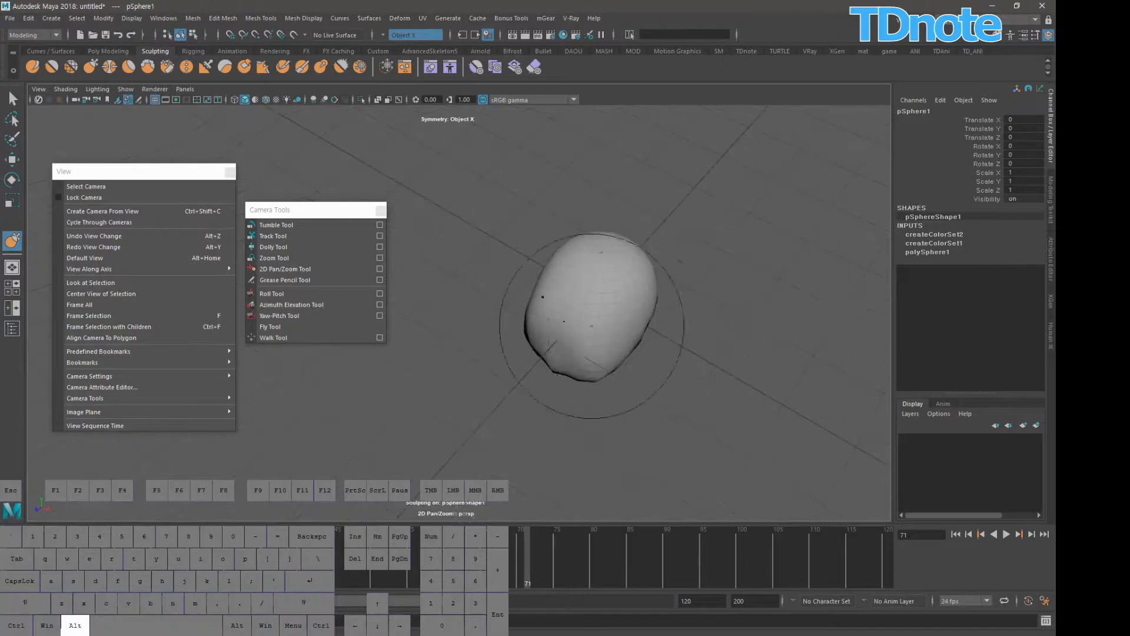
- Reshape the underside of the jaw and taper the chin of the head with Grab strokes from several angles
{"action": "right_click_drag", "start_coordinate": [580, 336], "coordinate": [721, 298], "text": "alt"}
{"action": "left_click_drag", "start_coordinate": [715, 300], "coordinate": [659, 391], "text": "alt"}
{"action": "mouse_move", "coordinate": [542, 418]}
{"action": "left_mouse_down", "text": "alt"}
{"action": "mouse_move", "coordinate": [588, 396]}
{"action": "mouse_move", "coordinate": [567, 348]}
{"action": "mouse_move", "coordinate": [563, 374]}
{"action": "mouse_move", "coordinate": [604, 406]}
{"action": "left_mouse_up", "text": "alt"}
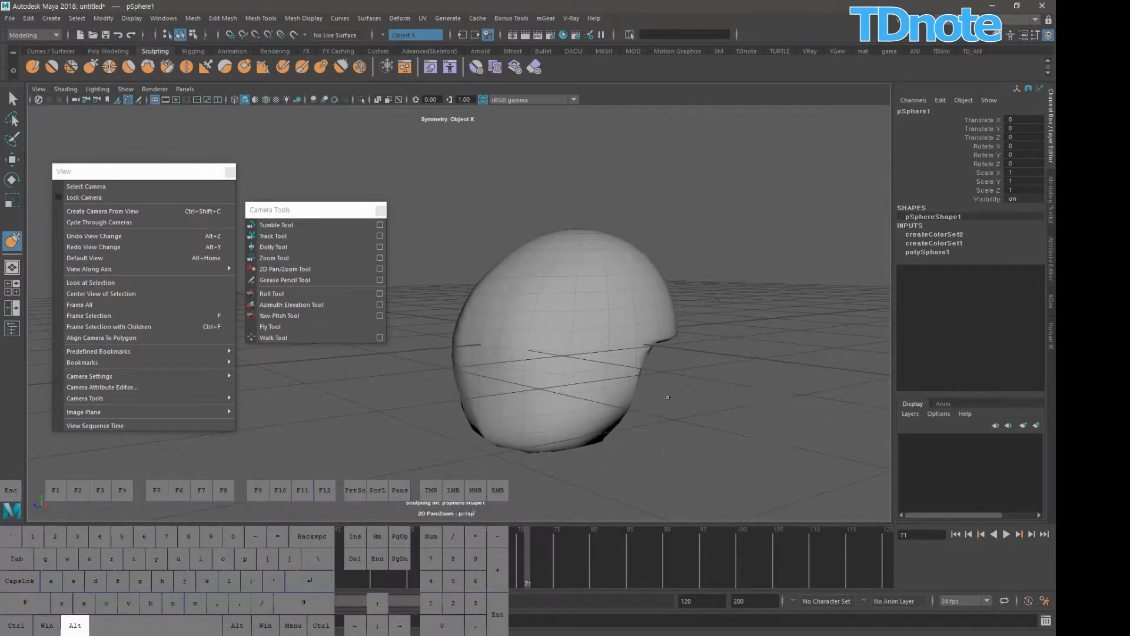
{"action": "left_click_drag", "start_coordinate": [669, 393], "coordinate": [654, 330], "text": "alt"}
{"action": "left_click_drag", "start_coordinate": [546, 415], "coordinate": [553, 350]}
{"action": "mouse_move", "coordinate": [625, 335]}
{"action": "left_mouse_down", "text": "alt"}
{"action": "mouse_move", "coordinate": [635, 349]}
{"action": "mouse_move", "coordinate": [733, 348]}
{"action": "mouse_move", "coordinate": [673, 369]}
{"action": "left_mouse_up", "text": "alt"}
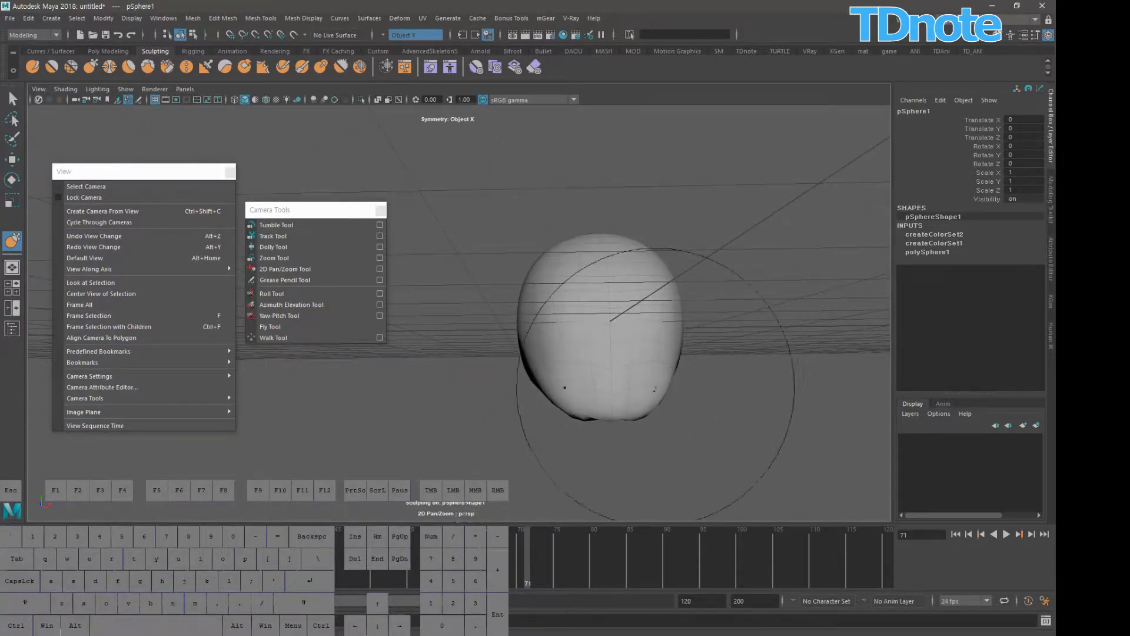
{"action": "left_click_drag", "start_coordinate": [639, 411], "coordinate": [633, 425]}
{"action": "left_click_drag", "start_coordinate": [625, 429], "coordinate": [625, 420]}
{"action": "left_click_drag", "start_coordinate": [690, 333], "coordinate": [701, 367], "text": "alt"}
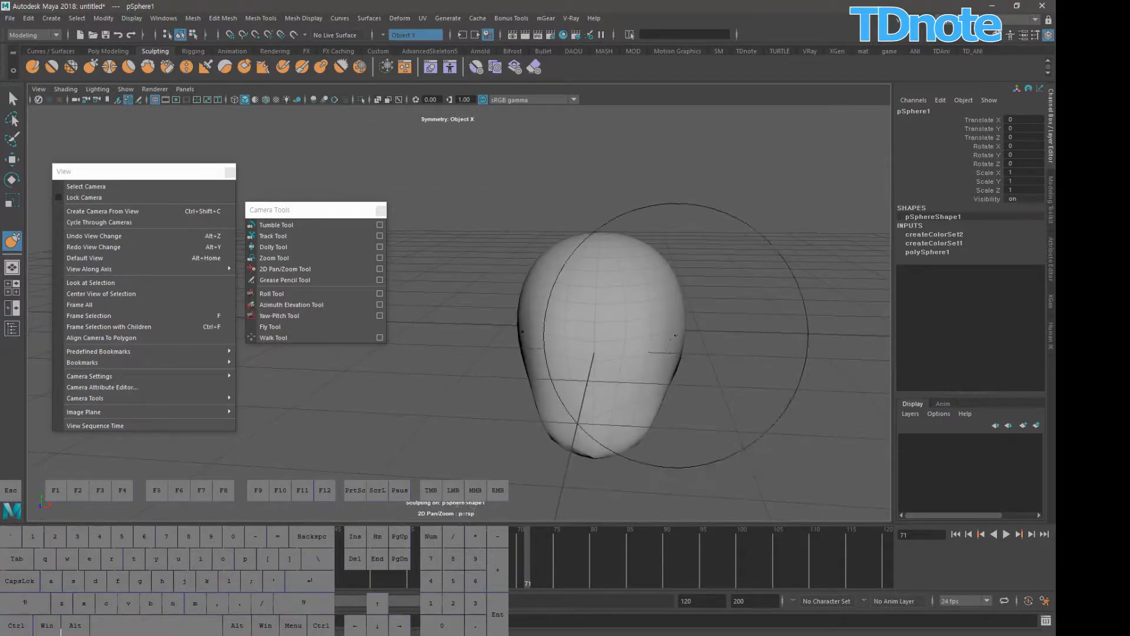
- Adjust the lower back of the skull above the neck notch with short Grab strokes
{"action": "mouse_move", "coordinate": [737, 334]}
{"action": "left_mouse_down"}
{"action": "mouse_move", "coordinate": [655, 293]}
{"action": "mouse_move", "coordinate": [613, 298]}
{"action": "mouse_move", "coordinate": [626, 361]}
{"action": "left_mouse_up"}
{"action": "left_click_drag", "start_coordinate": [581, 323], "coordinate": [580, 342]}
{"action": "left_click_drag", "start_coordinate": [588, 333], "coordinate": [593, 343]}
{"action": "left_click_drag", "start_coordinate": [624, 331], "coordinate": [632, 339]}
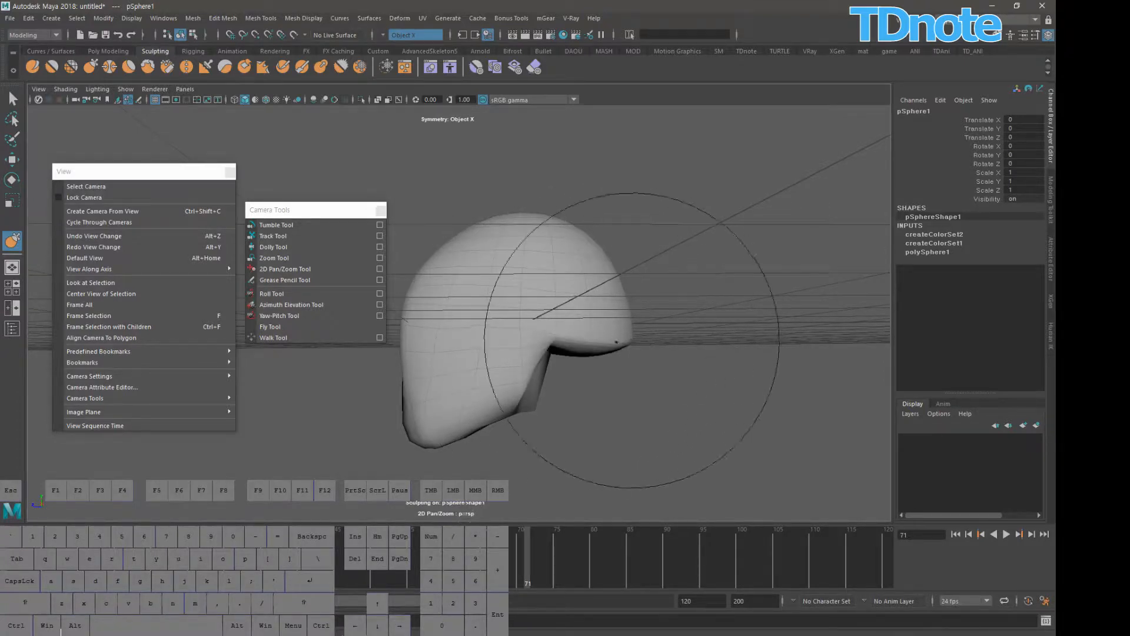
- Refine the neck area and side of the head with further Grab strokes
{"action": "middle_click_drag", "start_coordinate": [634, 339], "coordinate": [683, 248], "text": "alt"}
{"action": "left_click_drag", "start_coordinate": [683, 248], "coordinate": [678, 260], "text": "alt"}
{"action": "mouse_move", "coordinate": [591, 329]}
{"action": "left_mouse_down"}
{"action": "mouse_move", "coordinate": [567, 329]}
{"action": "mouse_move", "coordinate": [734, 321]}
{"action": "left_mouse_up"}
{"action": "left_click_drag", "start_coordinate": [641, 279], "coordinate": [662, 306], "text": "alt"}
{"action": "mouse_move", "coordinate": [667, 260]}
{"action": "left_mouse_down"}
{"action": "mouse_move", "coordinate": [657, 261]}
{"action": "mouse_move", "coordinate": [709, 257]}
{"action": "mouse_move", "coordinate": [696, 260]}
{"action": "left_mouse_up"}
{"action": "right_click_drag", "start_coordinate": [695, 263], "coordinate": [701, 297], "text": "alt"}
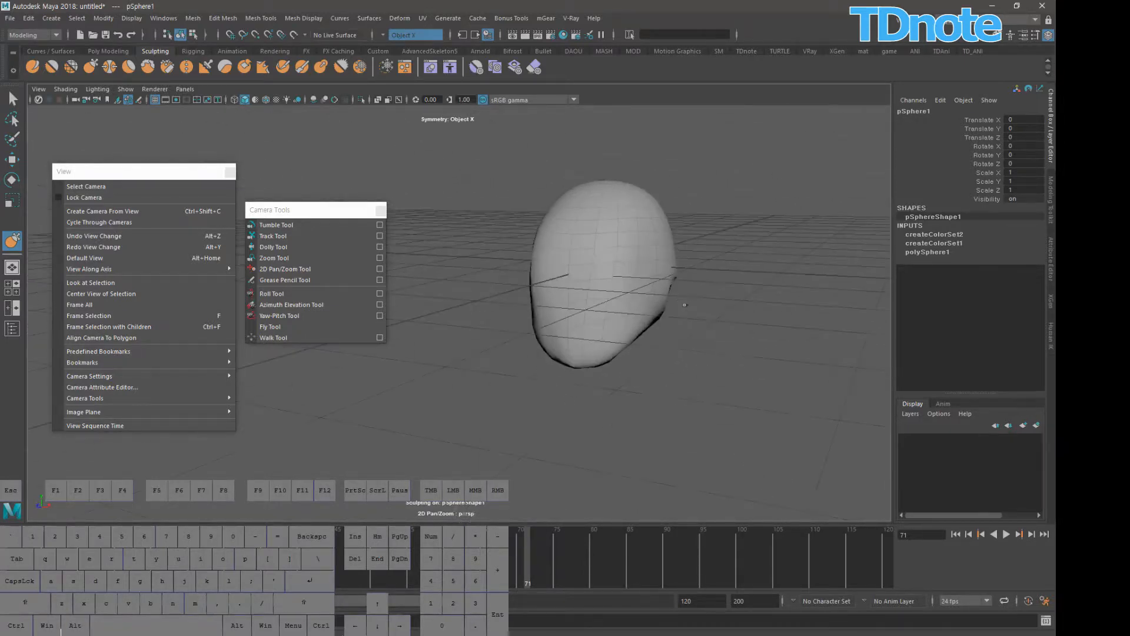
- Leave sculpting for the Select Tool, deselect the head to view it from the side and front, and reselect it
{"action": "key", "text": "q"}
{"action": "left_click", "coordinate": [735, 306]}
{"action": "mouse_move", "coordinate": [736, 307]}
{"action": "left_mouse_down", "text": "alt"}
{"action": "mouse_move", "coordinate": [672, 379]}
{"action": "mouse_move", "coordinate": [612, 385]}
{"action": "mouse_move", "coordinate": [654, 348]}
{"action": "left_mouse_up", "text": "alt"}
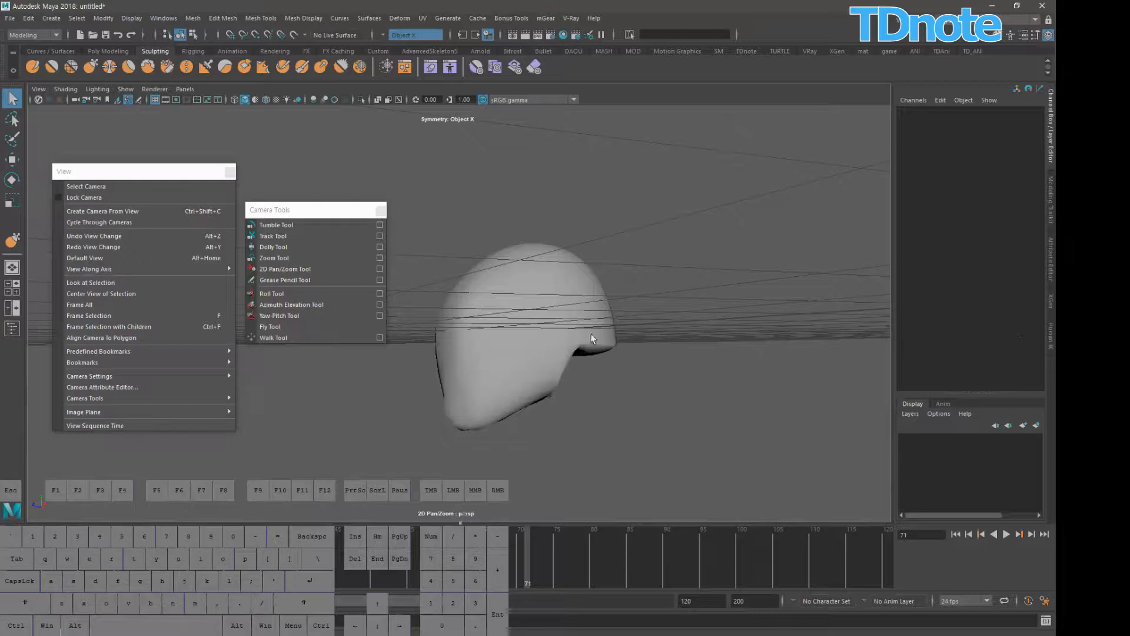
{"action": "left_click_drag", "start_coordinate": [638, 361], "coordinate": [704, 340], "text": "alt"}
{"action": "left_click", "coordinate": [617, 325]}
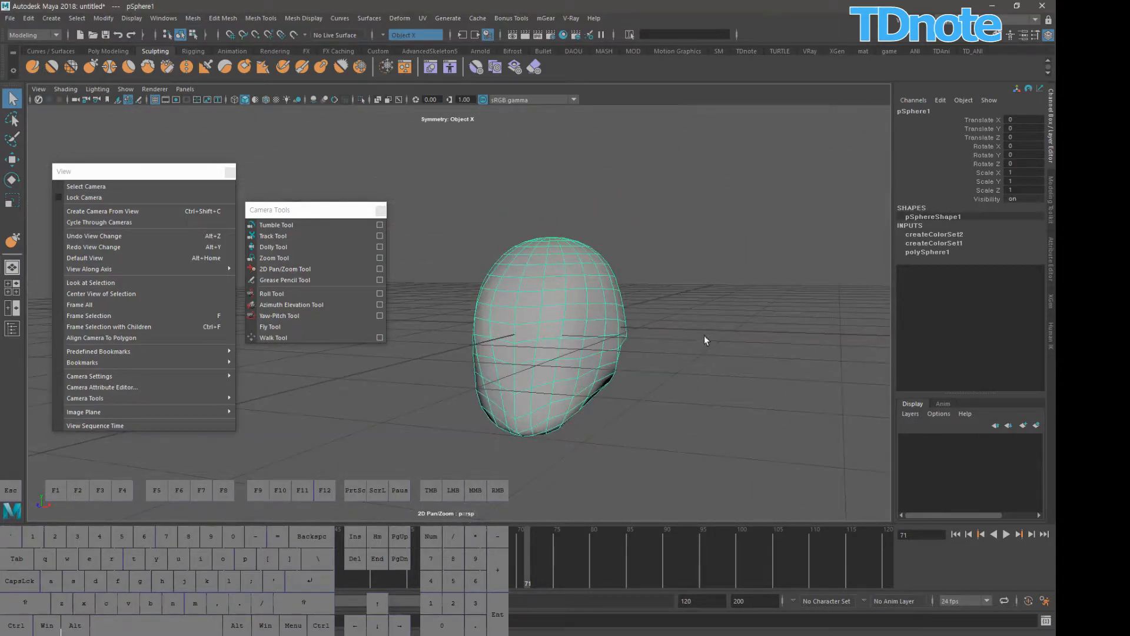
- Duplicate the head and move the copy beside the original to about X 3.3, Y 0.9, Z -0.5
{"action": "left_click", "coordinate": [704, 340]}
{"action": "left_click_drag", "start_coordinate": [592, 323], "coordinate": [539, 285], "text": "alt"}
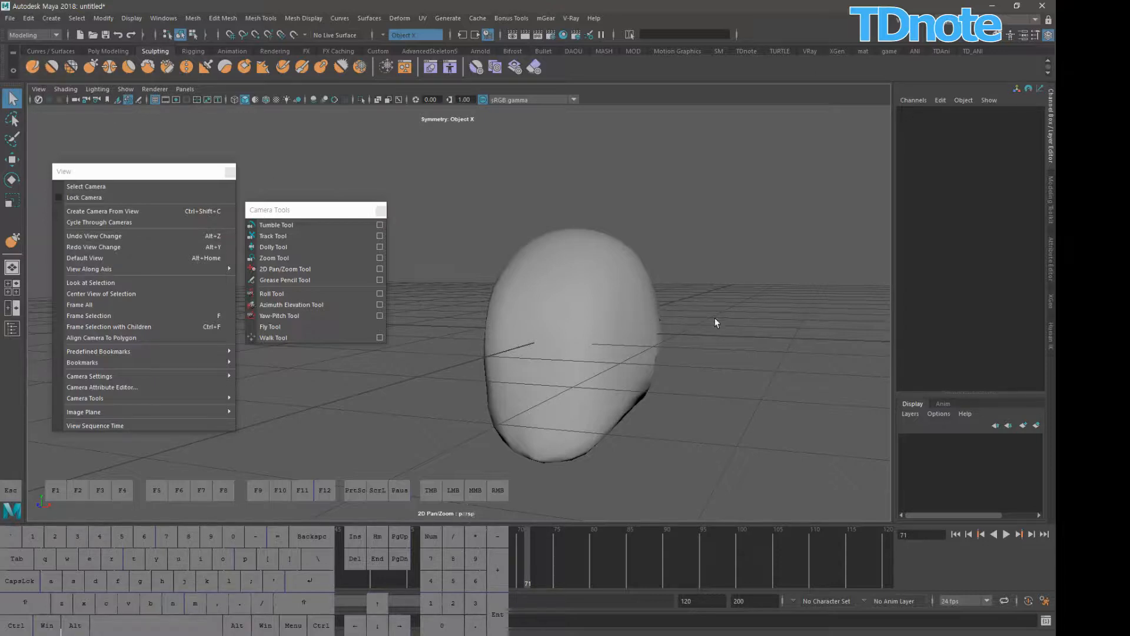
{"action": "left_click_drag", "start_coordinate": [723, 316], "coordinate": [606, 315], "text": "alt"}
{"action": "right_click_drag", "start_coordinate": [747, 292], "coordinate": [517, 265], "text": "alt"}
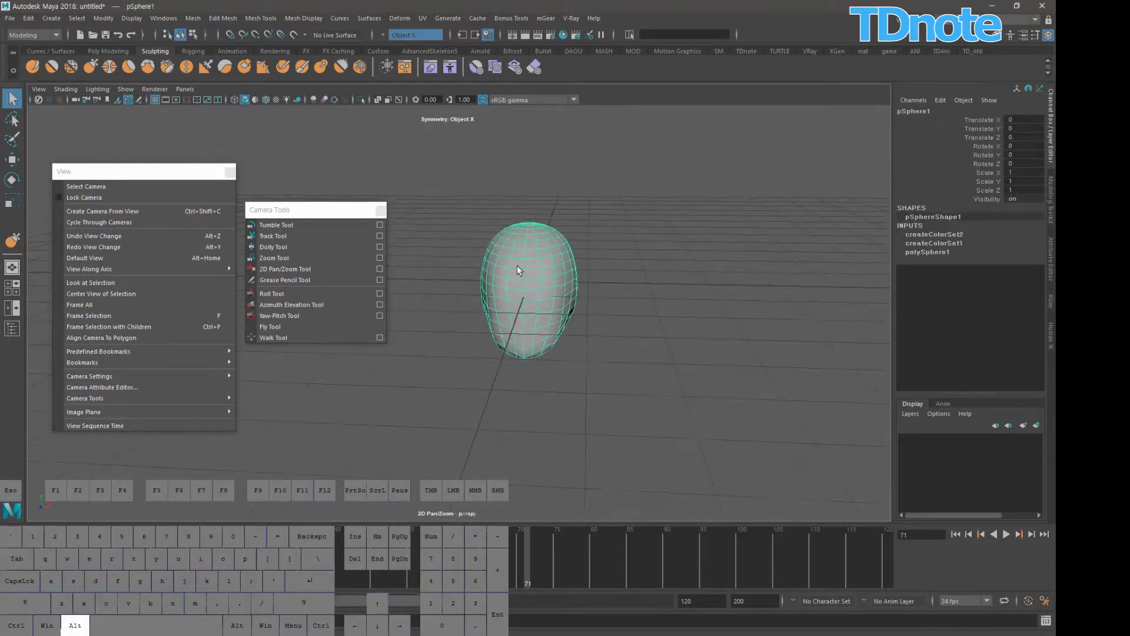
{"action": "middle_click_drag", "start_coordinate": [517, 265], "coordinate": [547, 350], "text": "alt"}
{"action": "left_click_drag", "start_coordinate": [577, 357], "coordinate": [632, 366], "text": "alt"}
{"action": "key", "text": "ctrl+d"}
{"action": "key", "text": "w"}
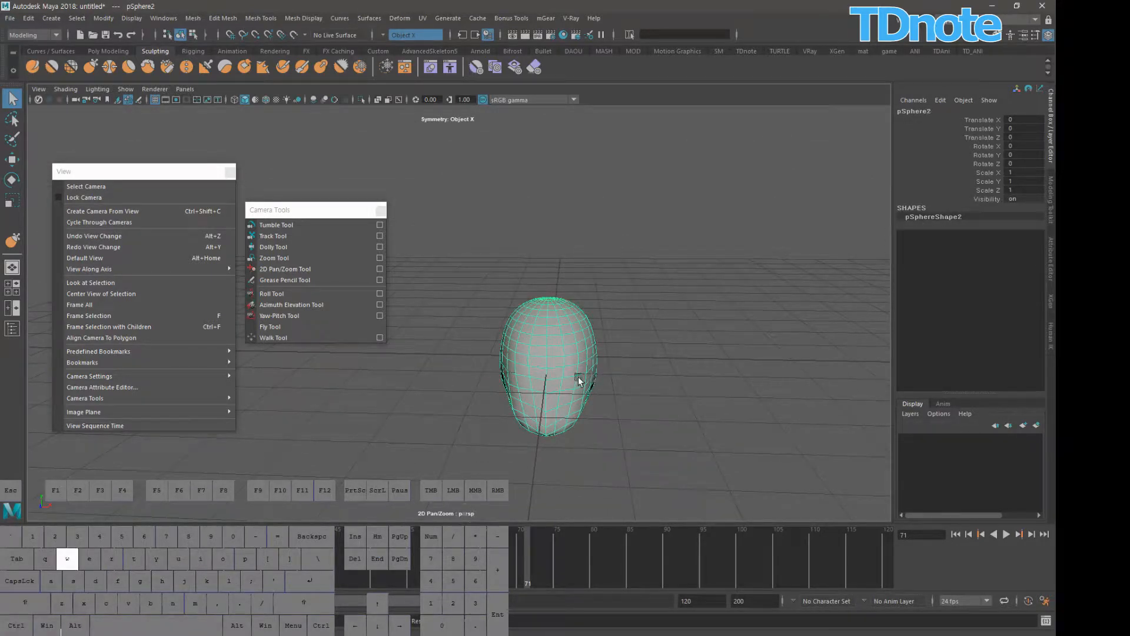
{"action": "left_click_drag", "start_coordinate": [549, 355], "coordinate": [750, 270]}
{"action": "key", "text": "ctrl+z"}
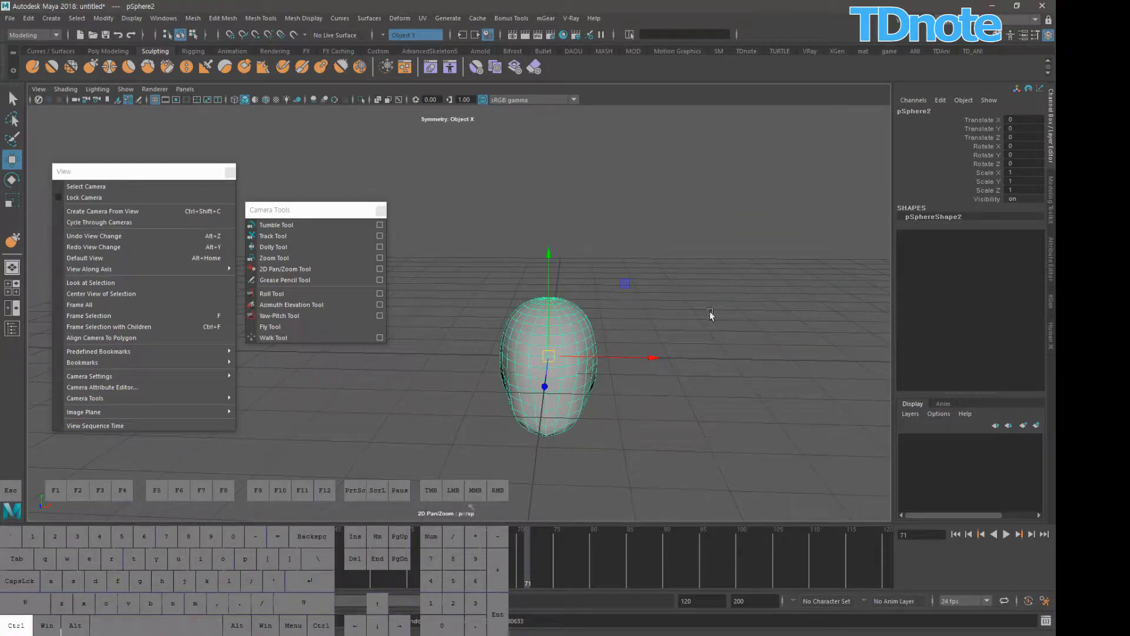
{"action": "left_click_drag", "start_coordinate": [557, 368], "coordinate": [754, 315]}
- Duplicate the head again and place this copy above the original at about X -1.7, Y 2.05, Z -0.2
{"action": "key", "text": "ctrl+d"}
{"action": "left_click_drag", "start_coordinate": [543, 350], "coordinate": [449, 237]}
{"action": "right_click_drag", "start_coordinate": [709, 240], "coordinate": [567, 340], "text": "alt"}
{"action": "middle_click_drag", "start_coordinate": [567, 340], "coordinate": [706, 378], "text": "alt"}
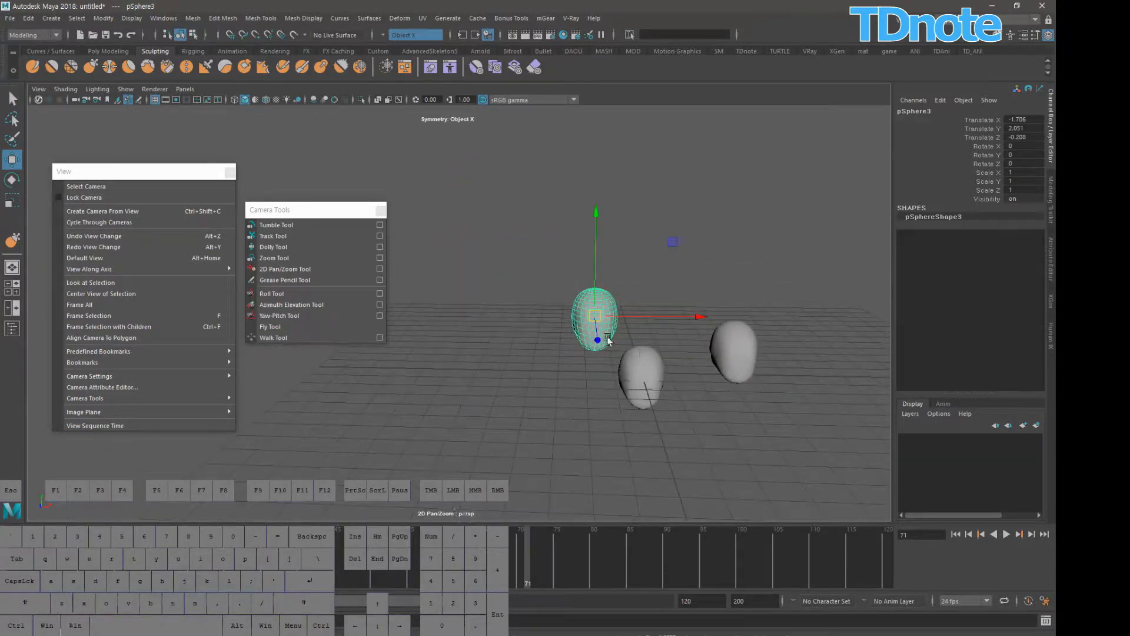
- Make four more copies of the head, scatter them around the scene at different heights, and clear the selection
{"action": "key", "text": "ctrl+d"}
{"action": "left_click_drag", "start_coordinate": [595, 318], "coordinate": [777, 211]}
{"action": "key", "text": "ctrl+d"}
{"action": "key", "text": "ctrl+d"}
{"action": "key", "text": "ctrl+d"}
{"action": "left_click", "coordinate": [789, 338]}
- Close the floating Camera Tools and View menus, and practise dollying, tracking and tumbling around the scattered heads
{"action": "left_click", "coordinate": [381, 211]}
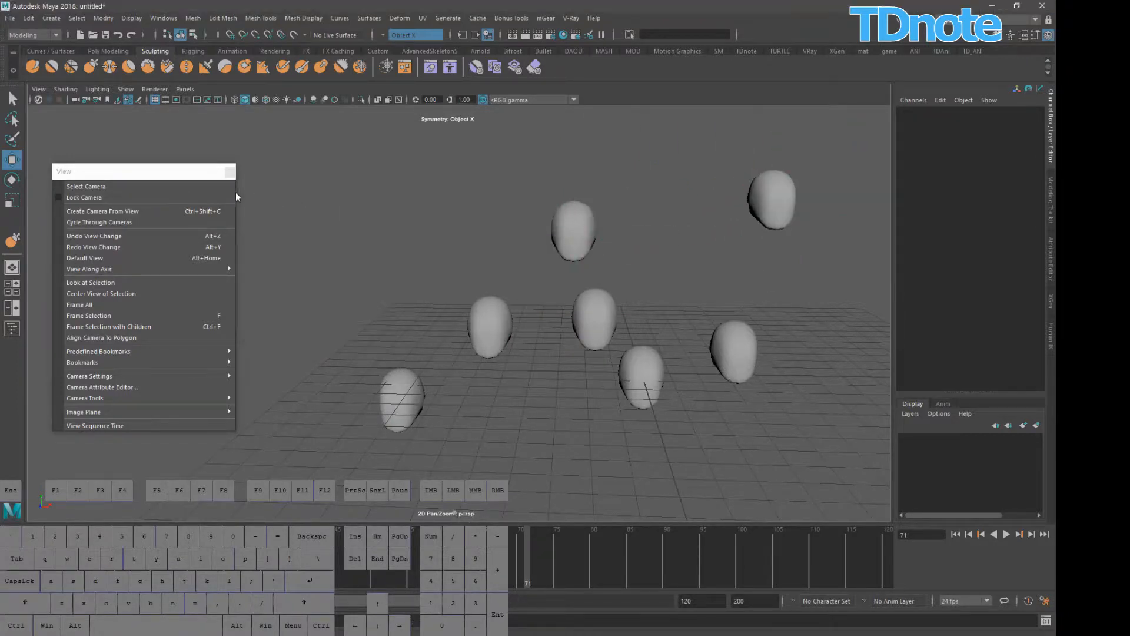
{"action": "left_click", "coordinate": [229, 172]}
{"action": "right_click_drag", "start_coordinate": [587, 270], "coordinate": [506, 257], "text": "alt"}
{"action": "middle_click_drag", "start_coordinate": [507, 255], "coordinate": [442, 258], "text": "alt"}
{"action": "right_click_drag", "start_coordinate": [441, 258], "coordinate": [359, 265], "text": "alt"}
{"action": "middle_click_drag", "start_coordinate": [484, 295], "coordinate": [570, 326], "text": "alt"}
{"action": "right_click_drag", "start_coordinate": [570, 327], "coordinate": [730, 296], "text": "alt"}
{"action": "middle_click_drag", "start_coordinate": [653, 344], "coordinate": [635, 304], "text": "alt"}
{"action": "left_click_drag", "start_coordinate": [634, 303], "coordinate": [447, 435], "text": "alt"}
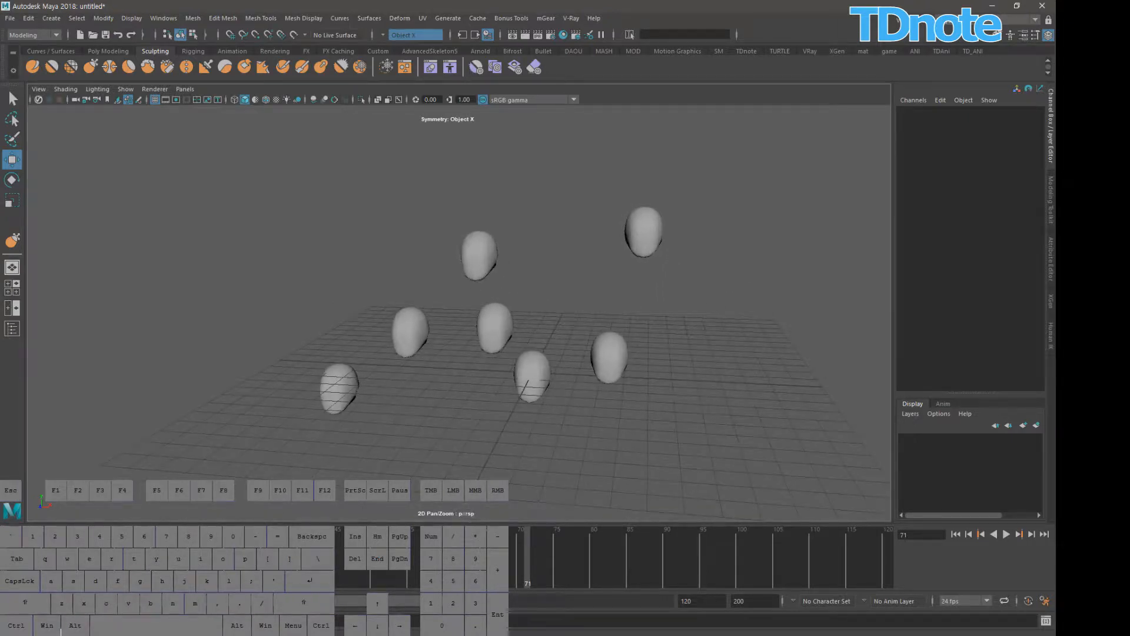
- Check the camera shortcut table in the browser, return to Maya, and frame the lowest outermost head with Frame Selection
{"action": "key", "text": "alt+Tab"}
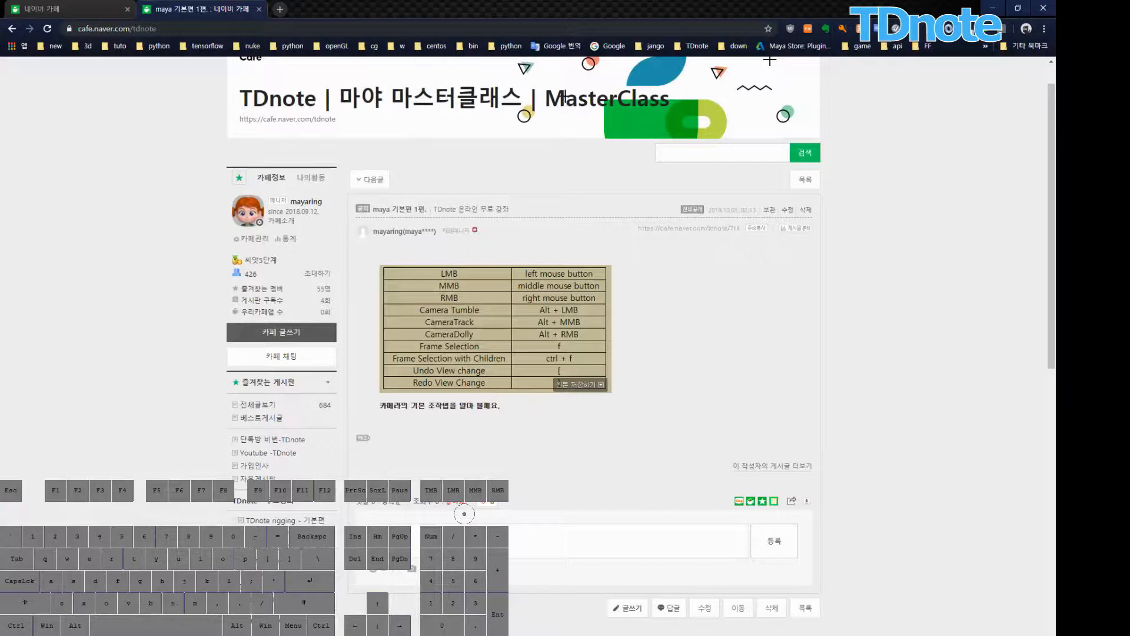
{"action": "key", "text": "alt+Tab"}
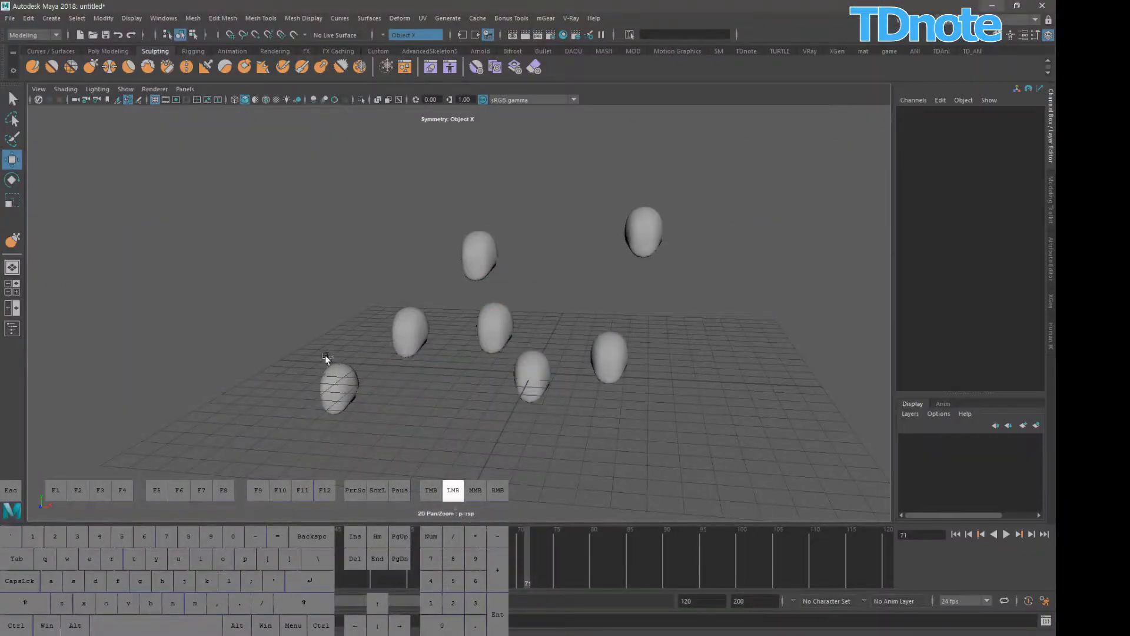
{"action": "left_click_drag", "start_coordinate": [325, 355], "coordinate": [358, 382]}
{"action": "key", "text": "f"}
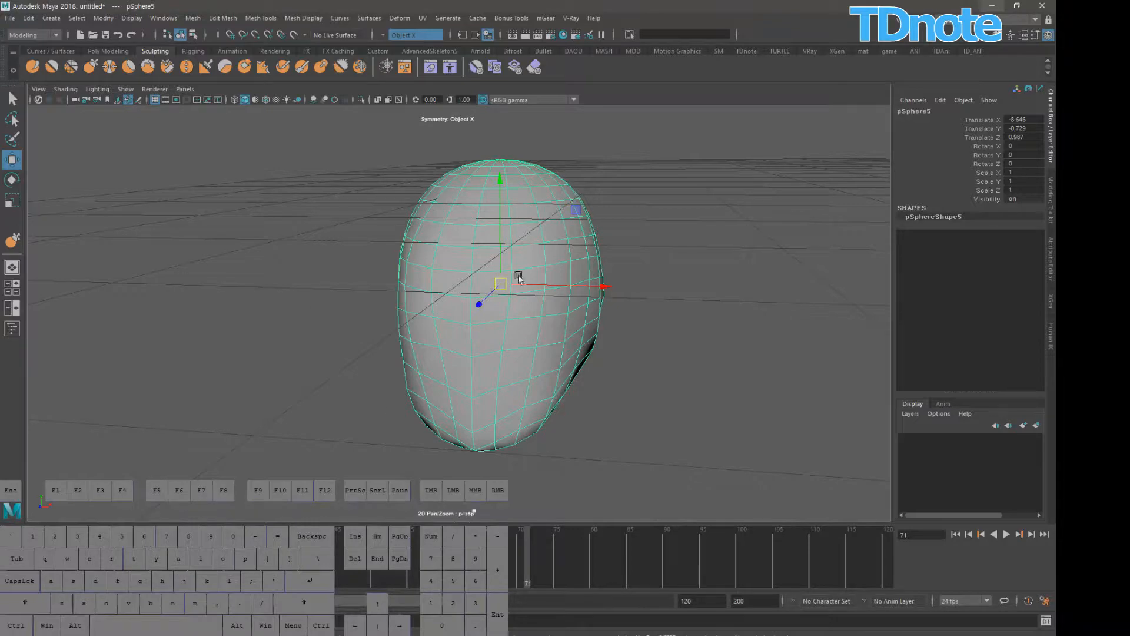
{"action": "left_click_drag", "start_coordinate": [652, 390], "coordinate": [560, 315], "text": "alt"}
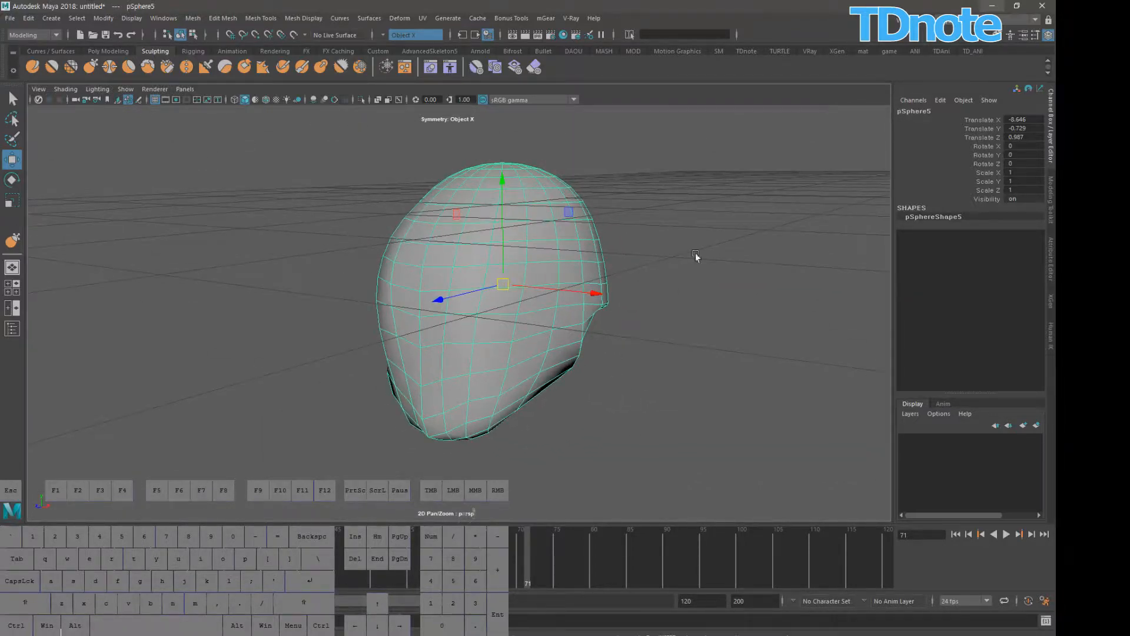
{"action": "right_click_drag", "start_coordinate": [695, 253], "coordinate": [549, 305], "text": "alt"}
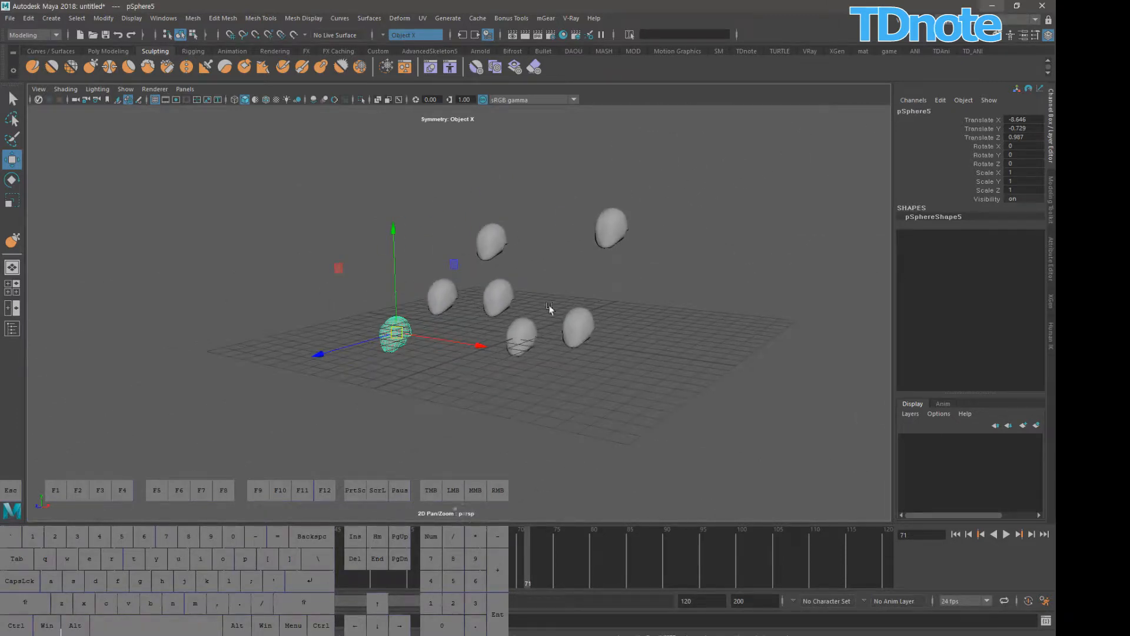
- Frame the view on a selection of three heads, on a selection of five heads, and on the whole scene
{"action": "left_click_drag", "start_coordinate": [497, 277], "coordinate": [607, 370]}
{"action": "key", "text": "f"}
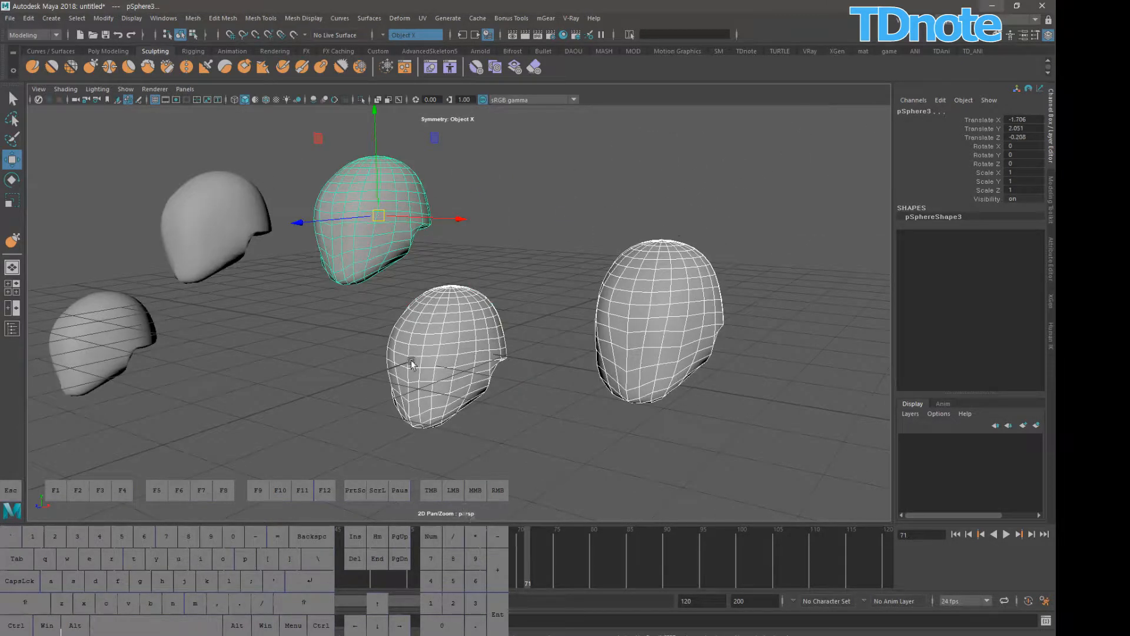
{"action": "left_click_drag", "start_coordinate": [108, 175], "coordinate": [721, 388]}
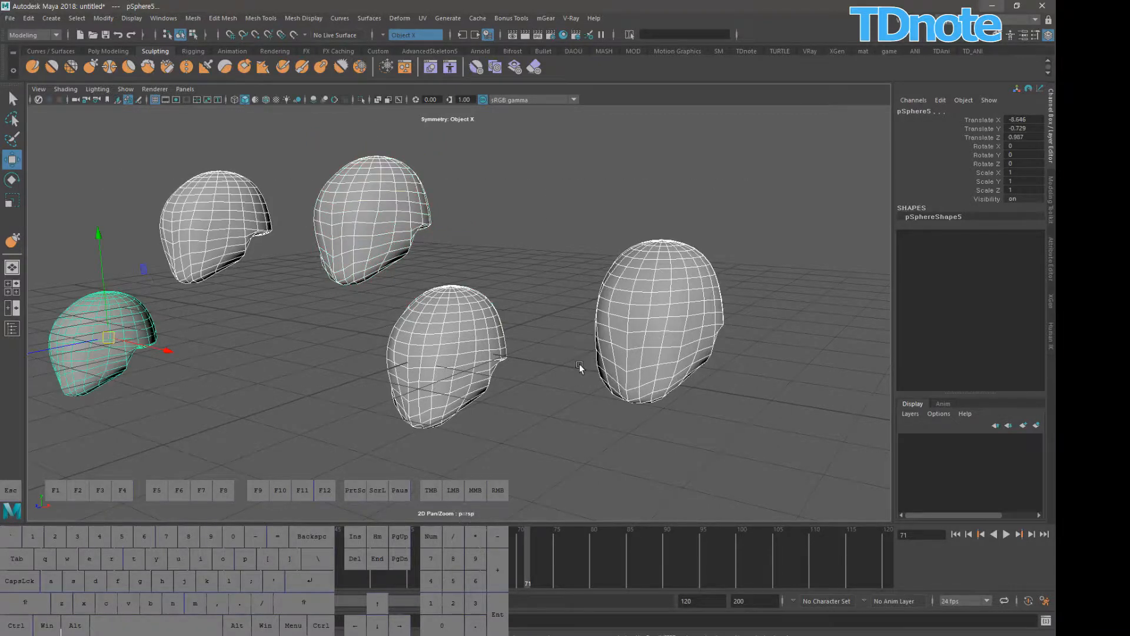
{"action": "key", "text": "f"}
{"action": "left_click", "coordinate": [647, 403]}
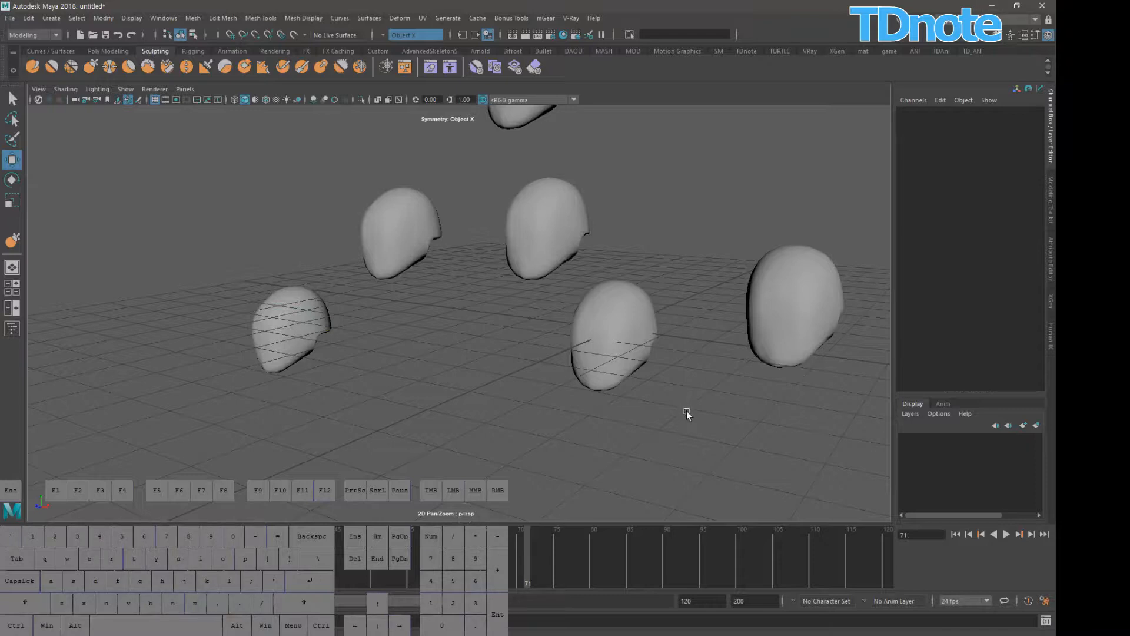
{"action": "key", "text": "a"}
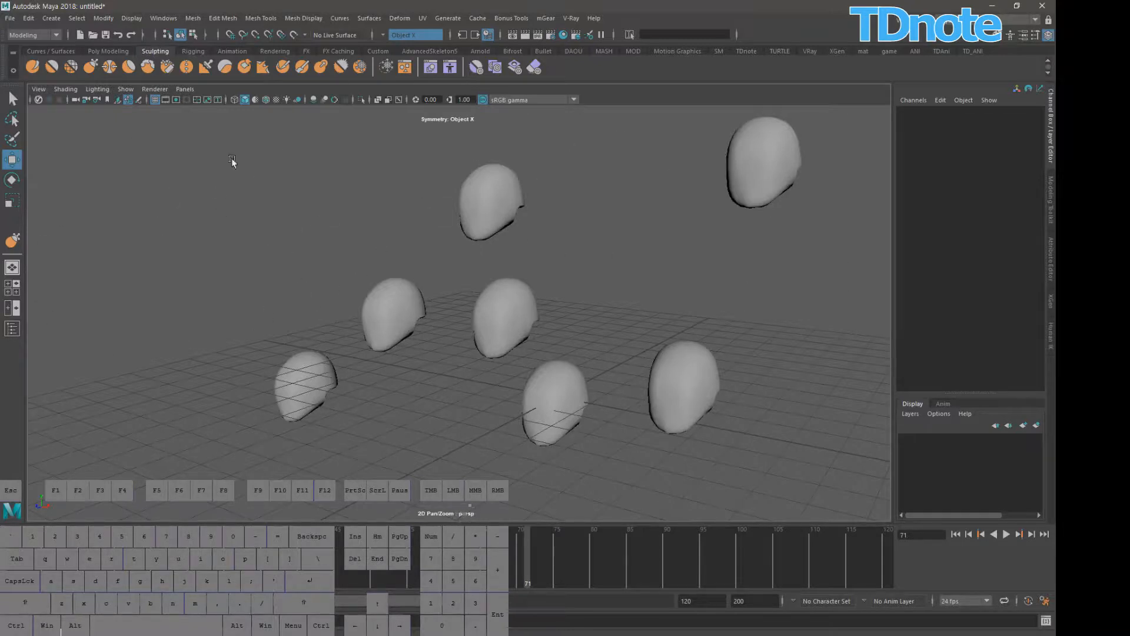
- Move the highest outlying head far from the group to about X 23.4, Y 12.5, Z -15.8, and deselect it
{"action": "right_click_drag", "start_coordinate": [602, 329], "coordinate": [315, 394], "text": "alt"}
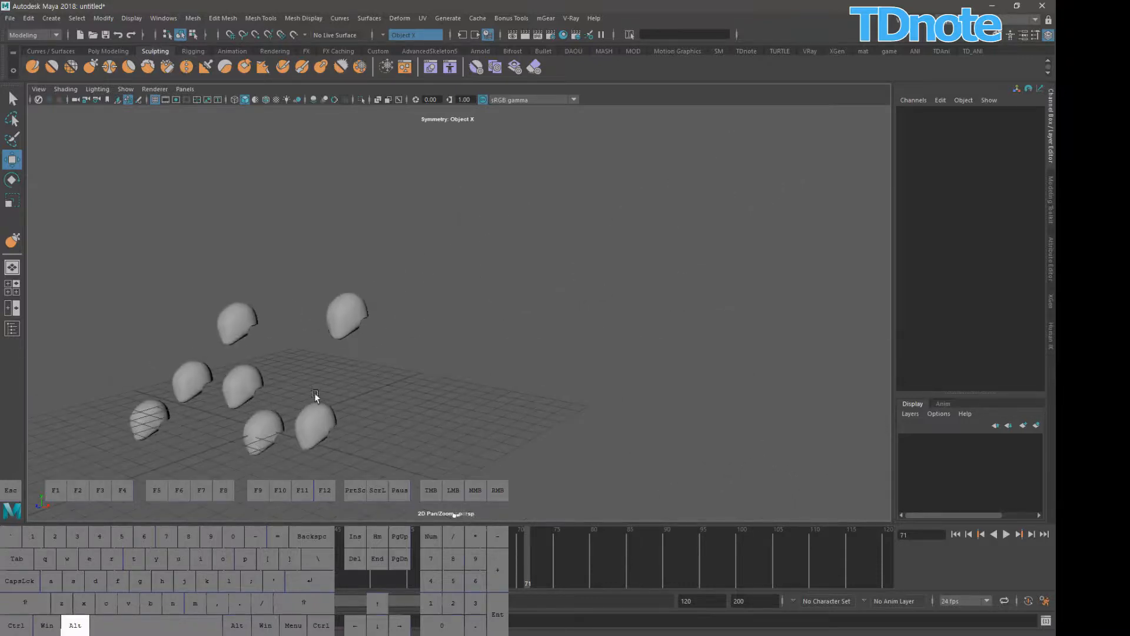
{"action": "left_click", "coordinate": [349, 312]}
{"action": "left_click_drag", "start_coordinate": [351, 319], "coordinate": [842, 182]}
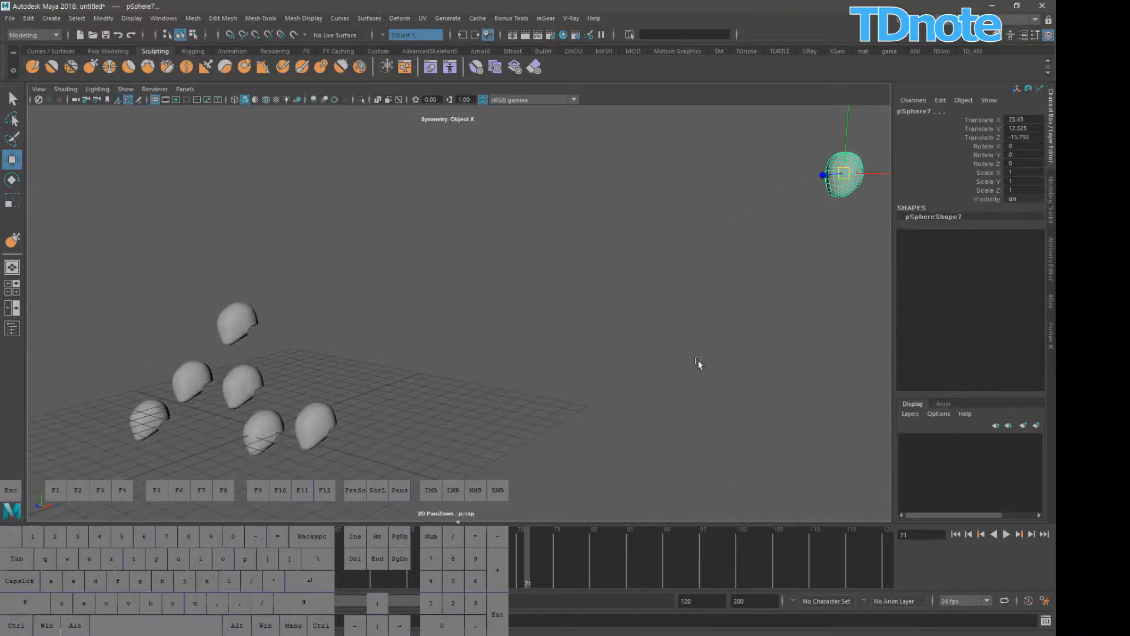
{"action": "left_click", "coordinate": [720, 422]}
{"action": "left_click_drag", "start_coordinate": [698, 395], "coordinate": [695, 395], "text": "alt"}
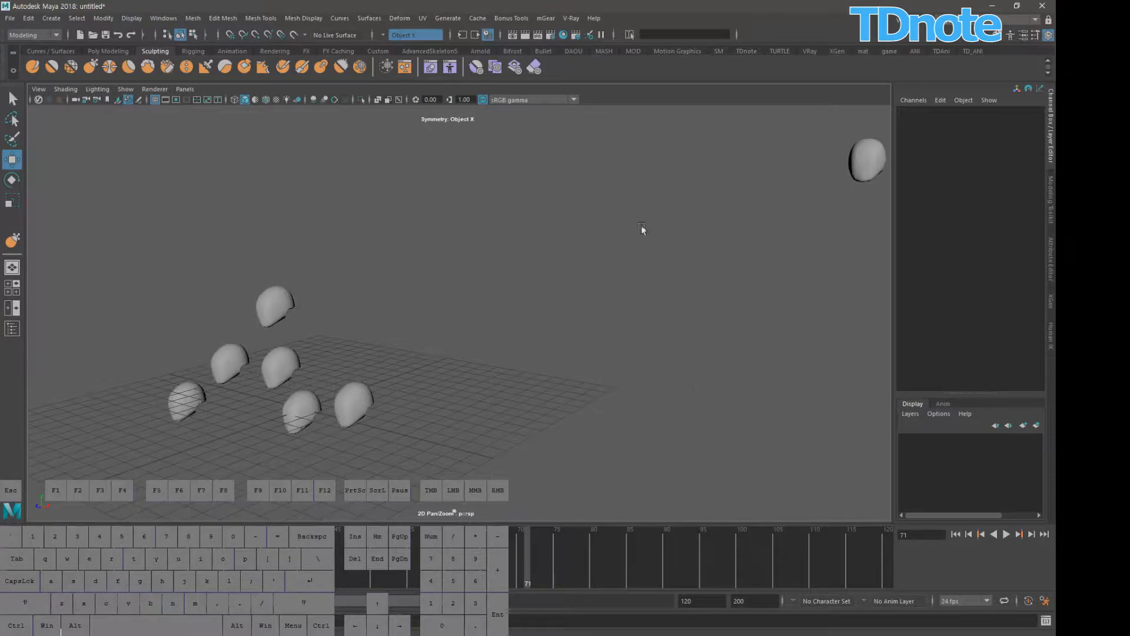
- Frame the head copy beside the original, undo that view change, and tumble around the deselected heads
{"action": "left_click", "coordinate": [353, 405]}
{"action": "key", "text": "f"}
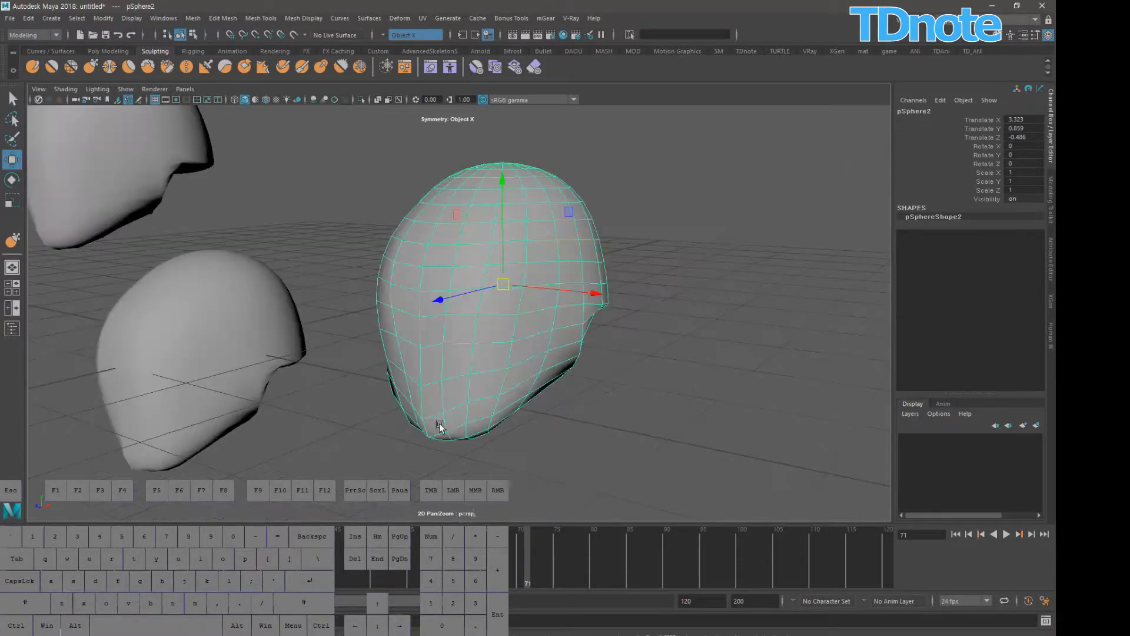
{"action": "key", "text": "["}
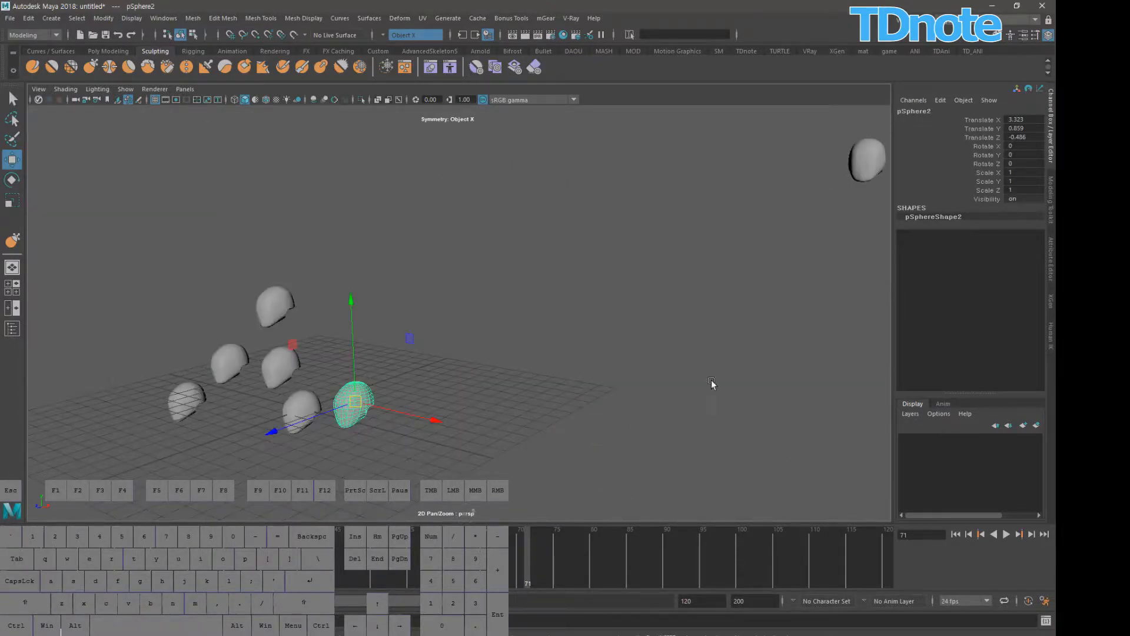
{"action": "left_click", "coordinate": [711, 382]}
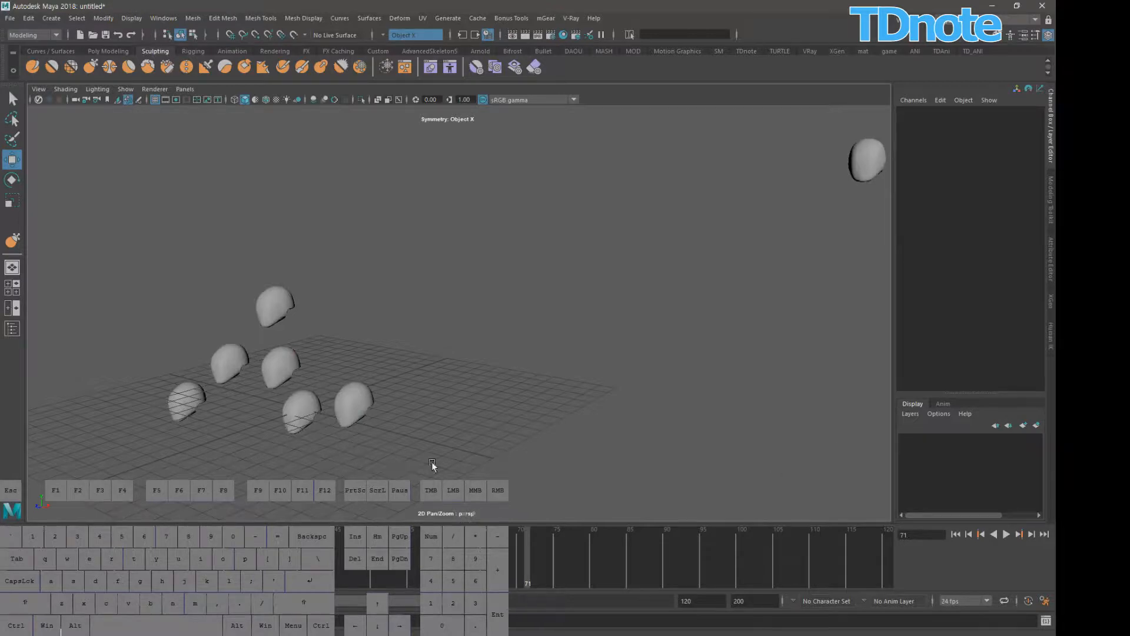
{"action": "left_click_drag", "start_coordinate": [432, 462], "coordinate": [581, 317], "text": "alt"}
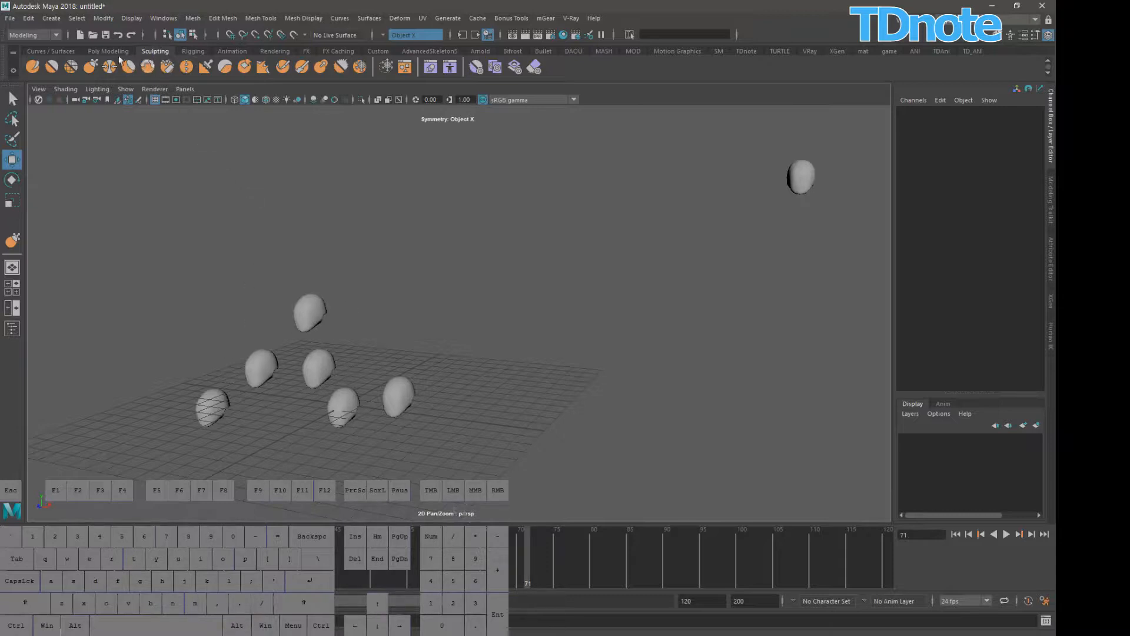
- Create a NURBS circle, move it along X to about 15.1, and deselect it
{"action": "left_click", "coordinate": [47, 51]}
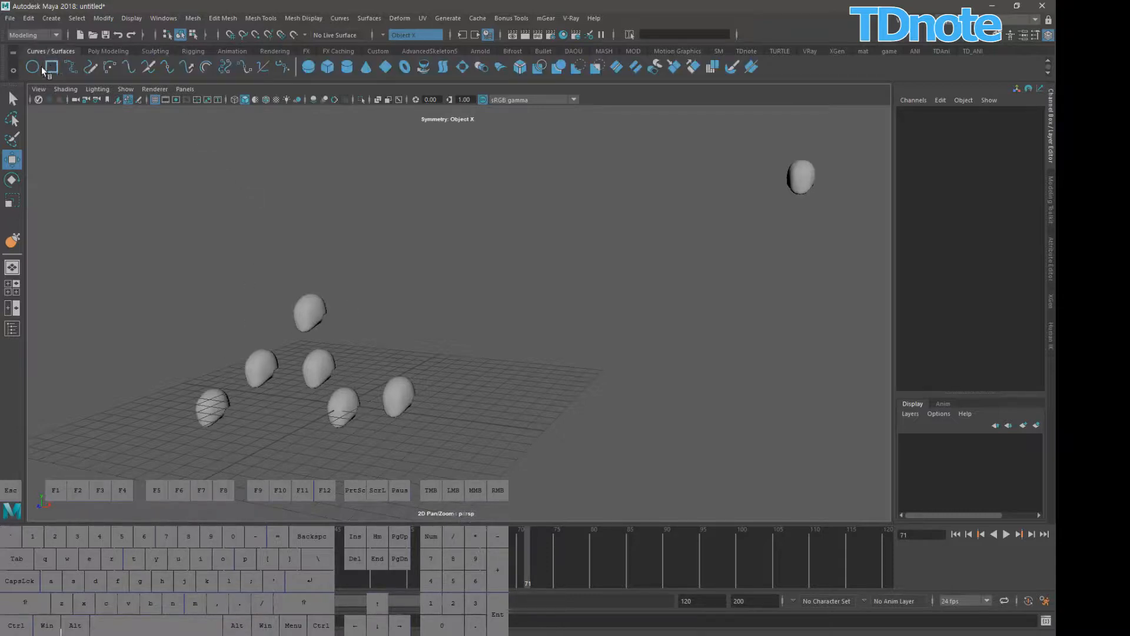
{"action": "left_click", "coordinate": [34, 66]}
{"action": "left_click_drag", "start_coordinate": [397, 412], "coordinate": [718, 452]}
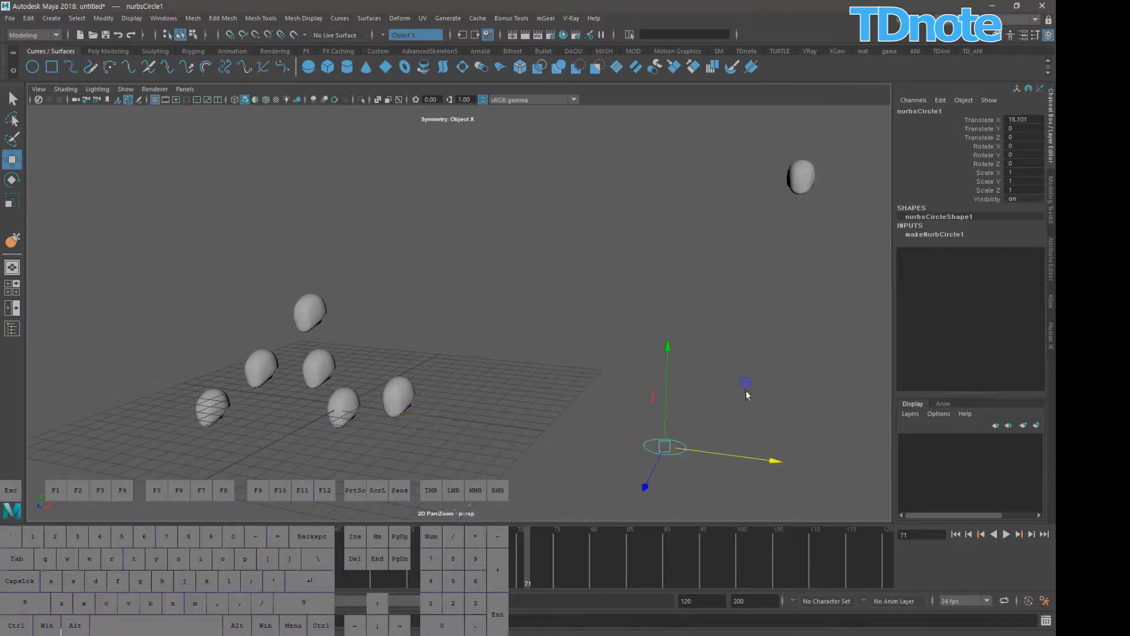
{"action": "left_click", "coordinate": [700, 313]}
{"action": "left_click_drag", "start_coordinate": [594, 428], "coordinate": [702, 496]}
{"action": "left_click", "coordinate": [500, 279]}
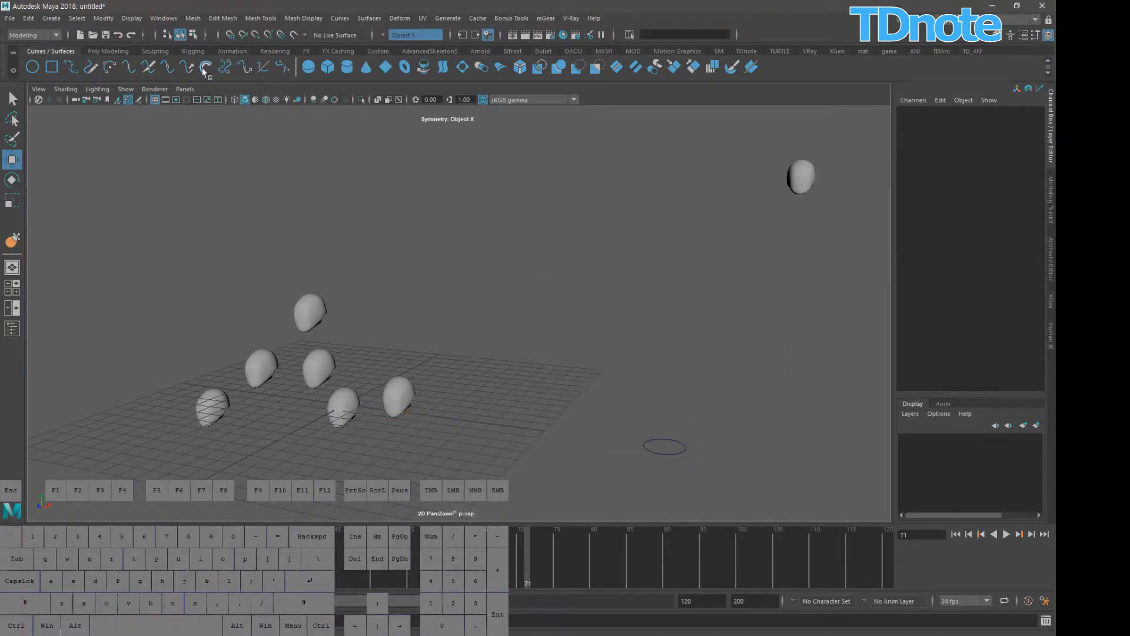
- Create a four-joint chain between the group of heads and the distant head, and clear the selection
{"action": "left_click", "coordinate": [198, 52]}
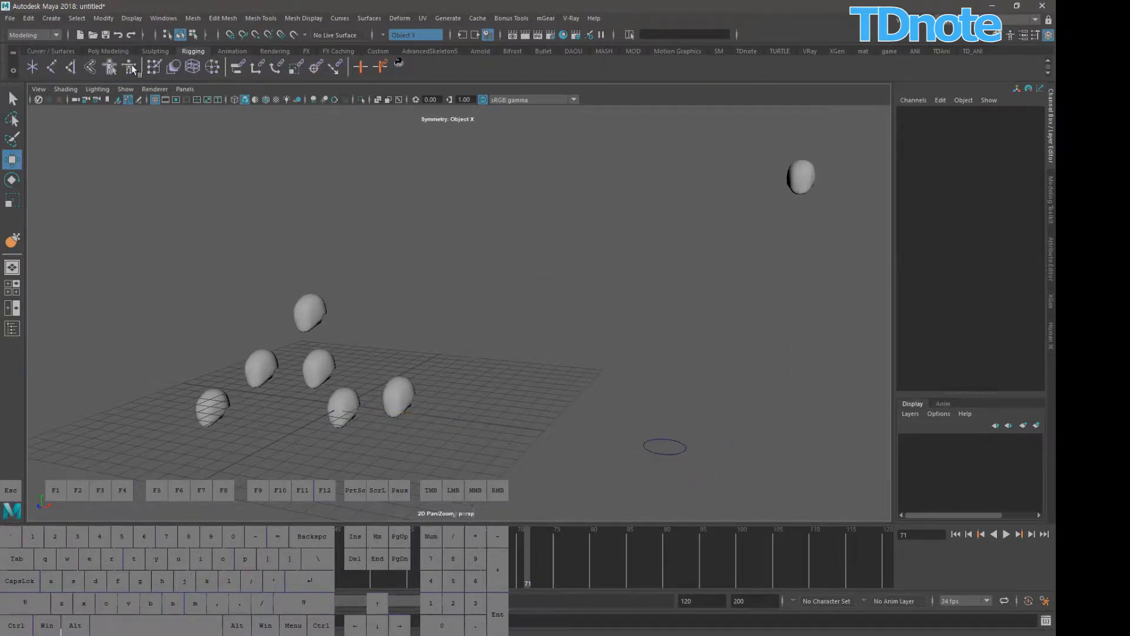
{"action": "left_click", "coordinate": [51, 66]}
{"action": "left_click", "coordinate": [498, 380]}
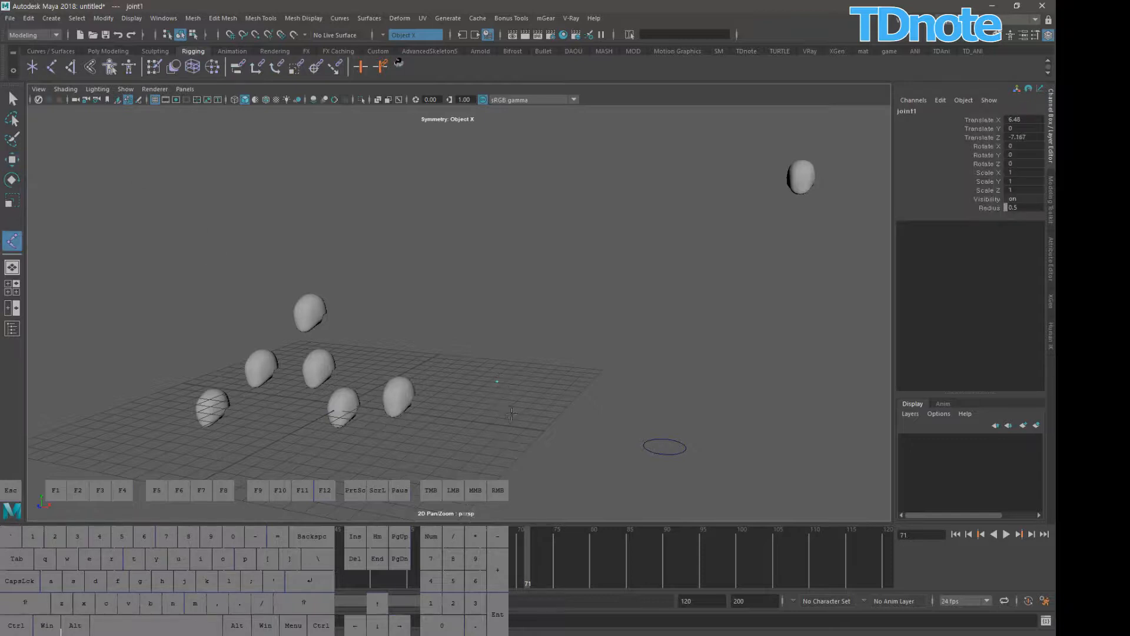
{"action": "left_click", "coordinate": [590, 377]}
{"action": "left_click", "coordinate": [618, 303]}
{"action": "left_click", "coordinate": [463, 277]}
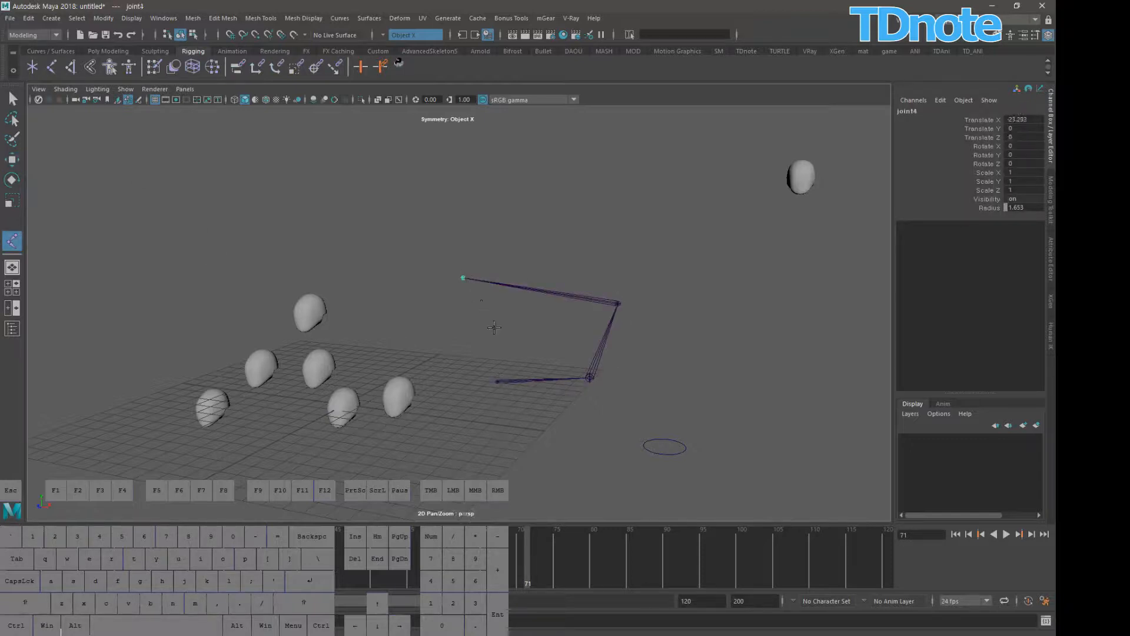
{"action": "key", "text": "Return"}
{"action": "left_click", "coordinate": [747, 372]}
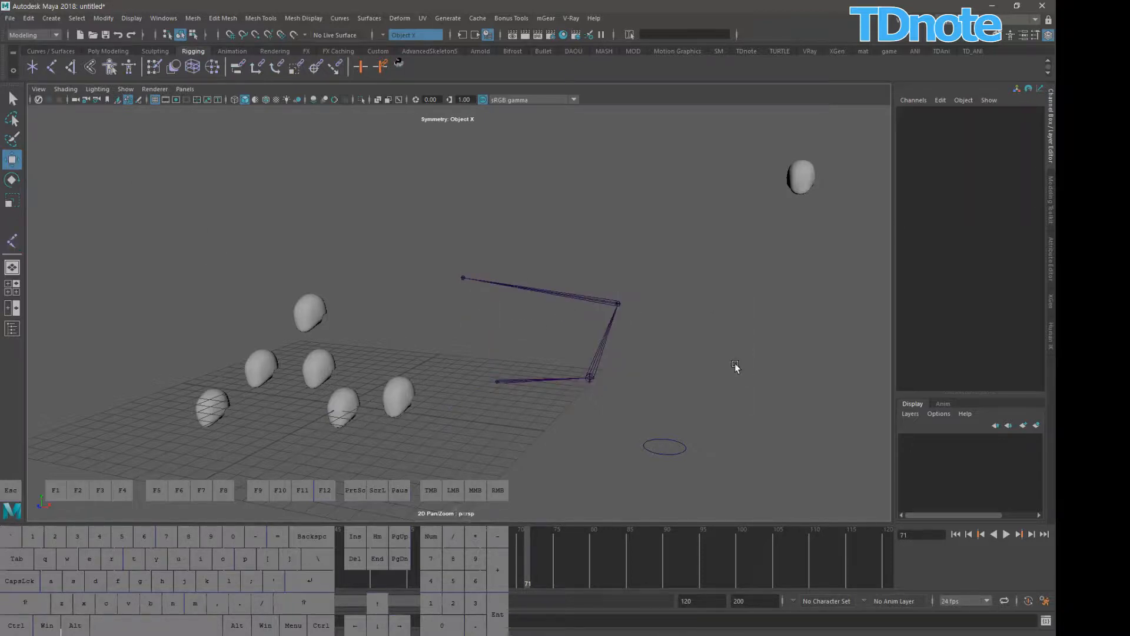
- View the heads, circle and joint chain from other angles, selecting and deselecting the chain's root joint
{"action": "scroll", "coordinate": [736, 366], "scroll_direction": "down", "scroll_amount": 2}
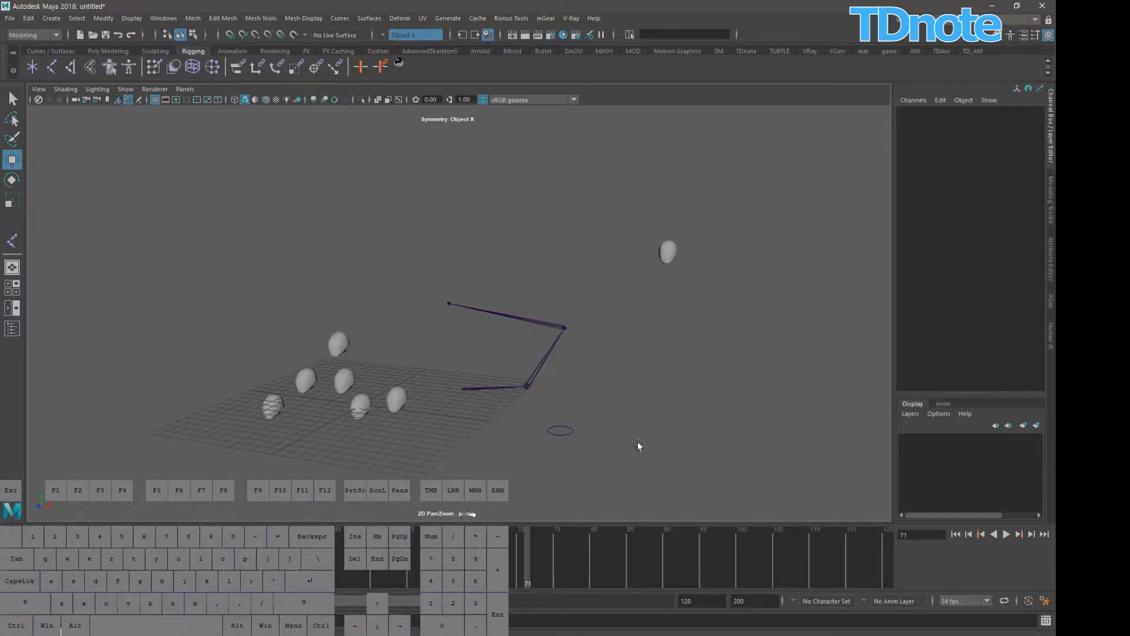
{"action": "left_click_drag", "start_coordinate": [637, 442], "coordinate": [705, 393], "text": "alt"}
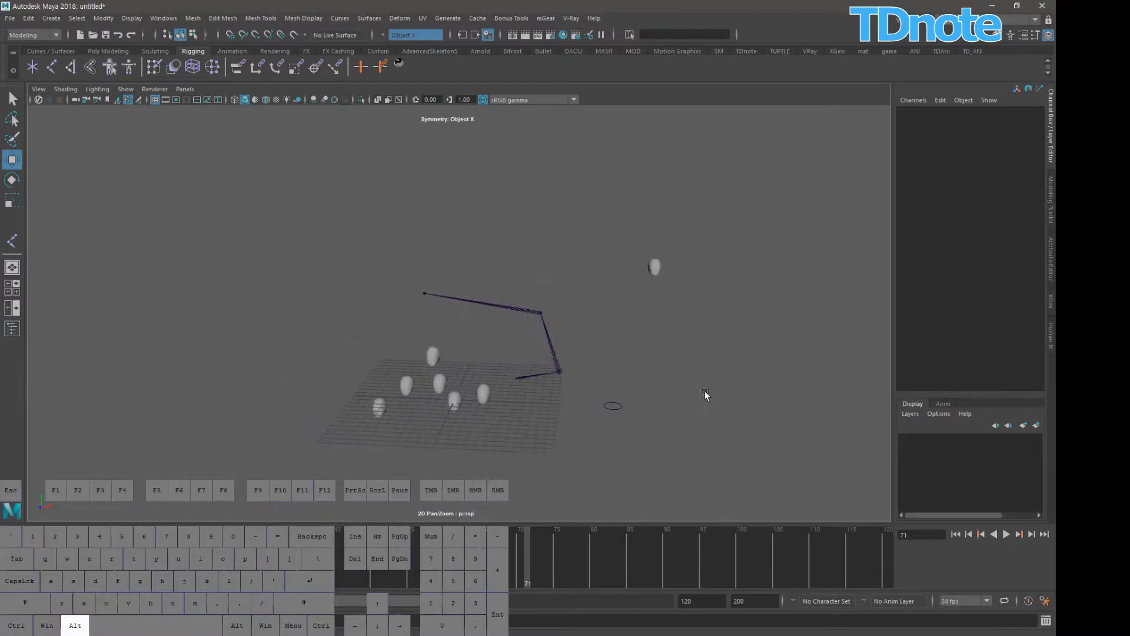
{"action": "scroll", "coordinate": [692, 393], "scroll_direction": "up", "scroll_amount": 3}
{"action": "left_click", "coordinate": [568, 425]}
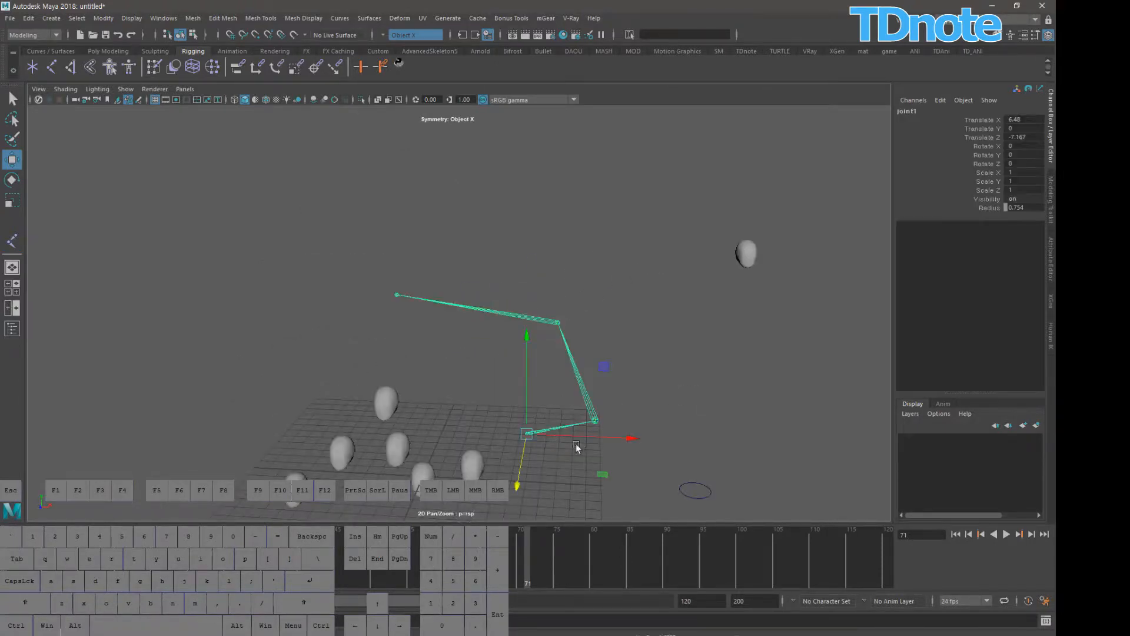
{"action": "left_click_drag", "start_coordinate": [584, 444], "coordinate": [613, 424], "text": "alt"}
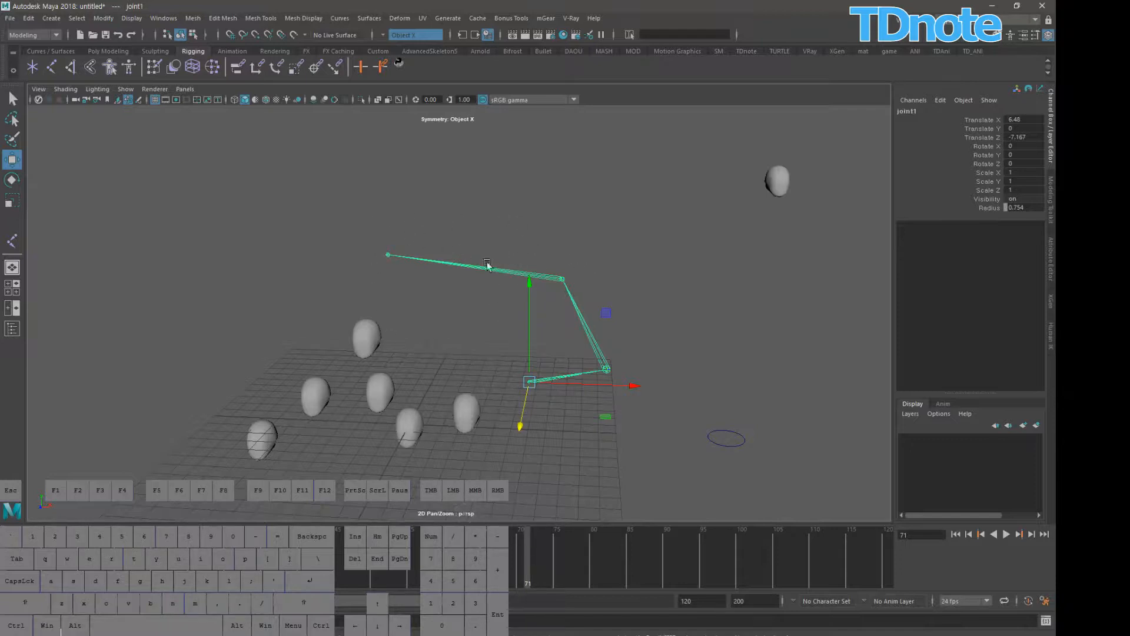
{"action": "left_click", "coordinate": [687, 325]}
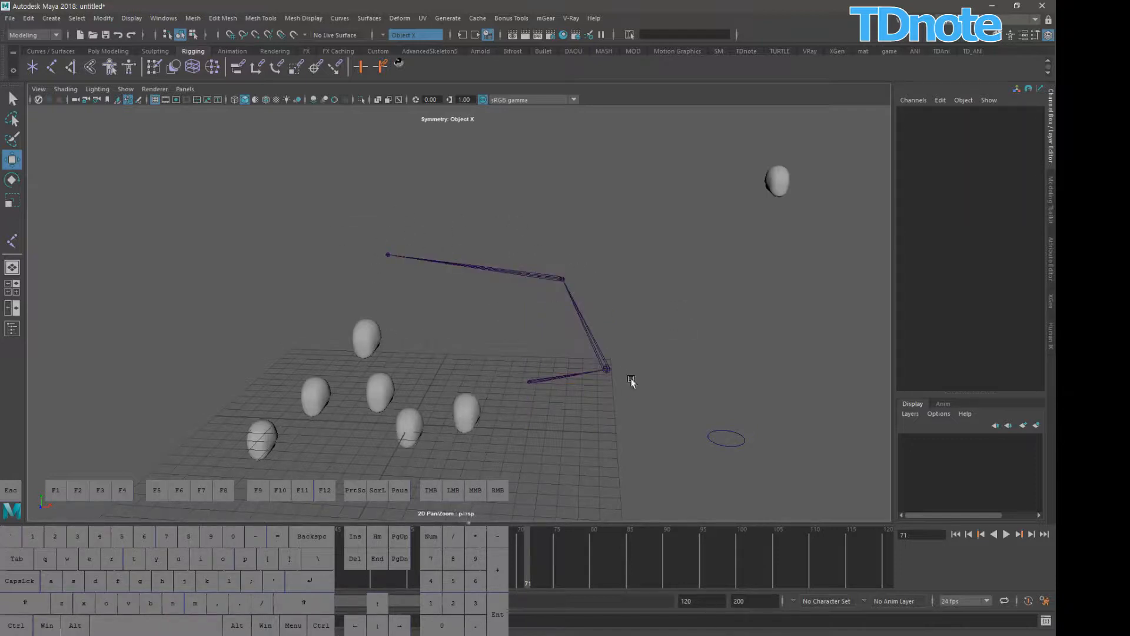
- Open the Outliner, parent pSphere7 and pSphere8 to pSphere3, and expand pSphere3's hierarchy
{"action": "left_click", "coordinate": [276, 447]}
{"action": "left_click", "coordinate": [246, 426]}
{"action": "left_click", "coordinate": [12, 328]}
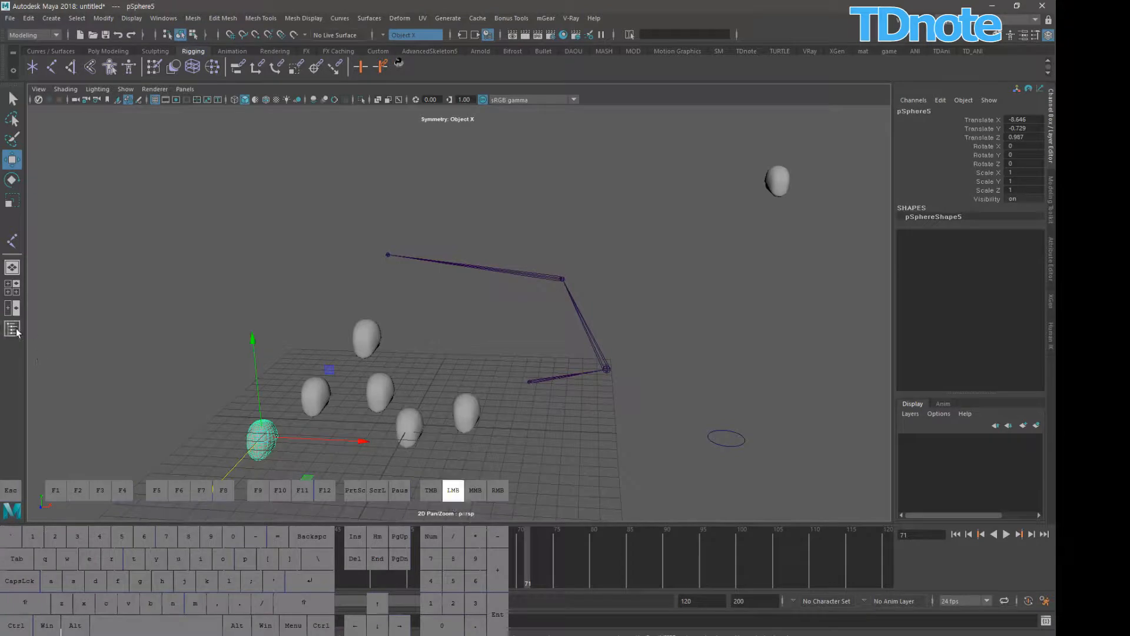
{"action": "left_click", "coordinate": [174, 305]}
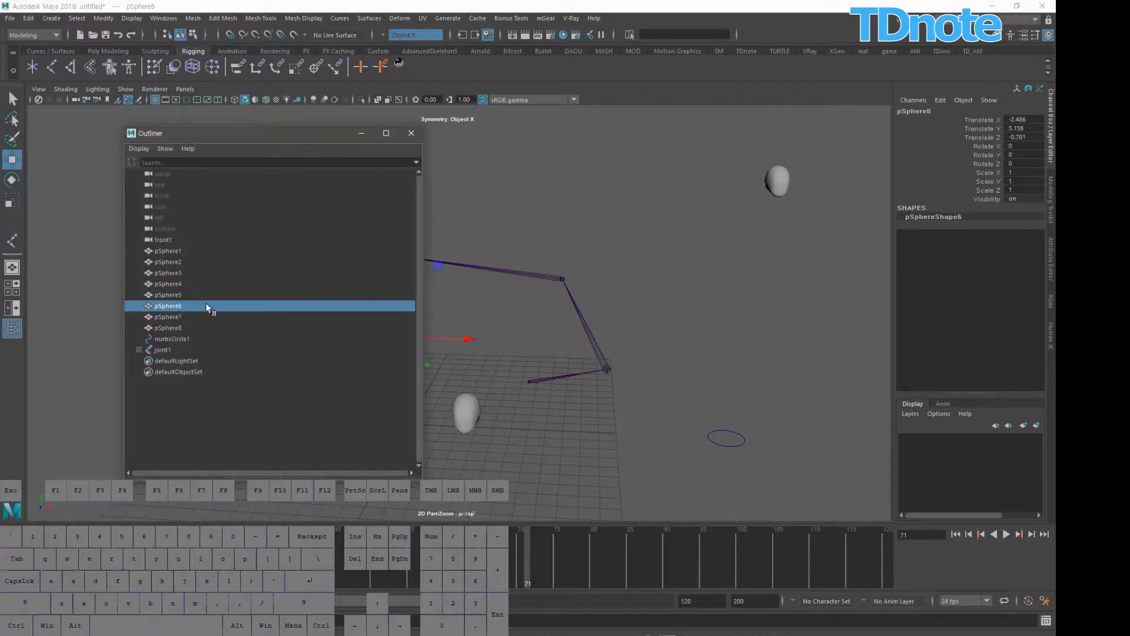
{"action": "left_click", "coordinate": [168, 317]}
{"action": "left_click", "coordinate": [168, 328], "text": "shift"}
{"action": "left_click_drag", "start_coordinate": [343, 135], "coordinate": [818, 192]}
{"action": "left_click", "coordinate": [390, 388], "text": "shift"}
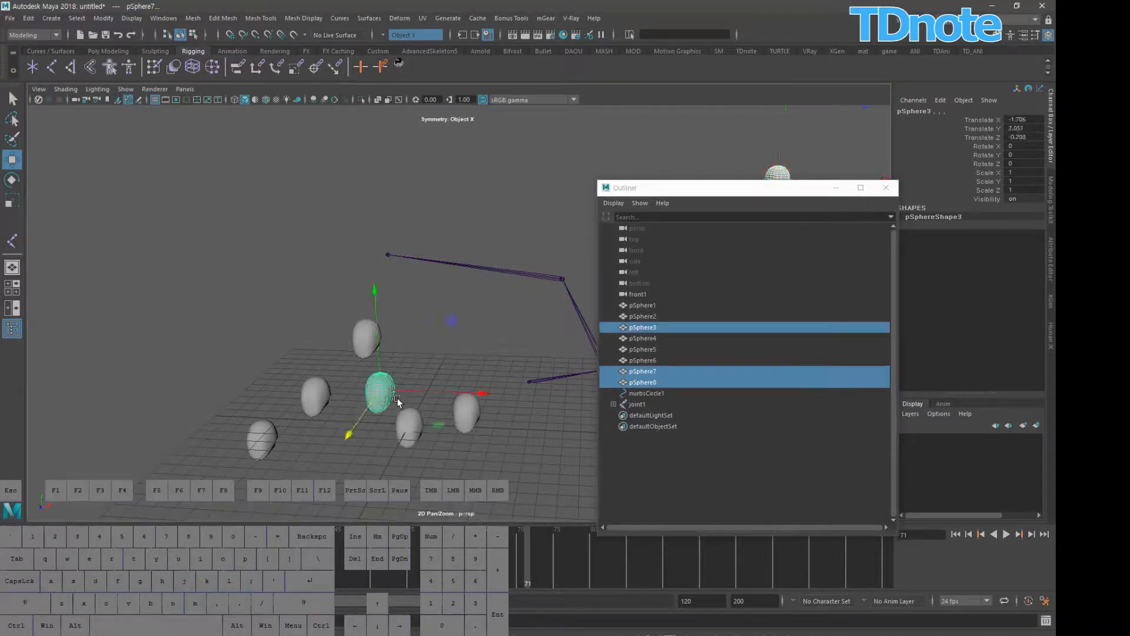
{"action": "key", "text": "p"}
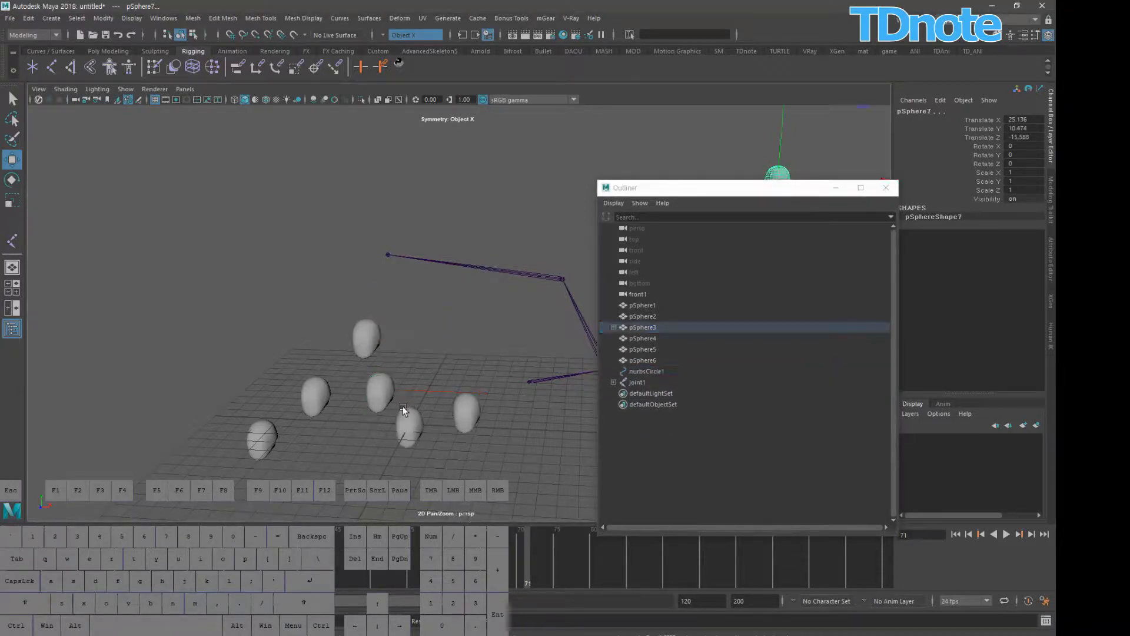
{"action": "left_click", "coordinate": [454, 358]}
{"action": "left_click", "coordinate": [613, 327]}
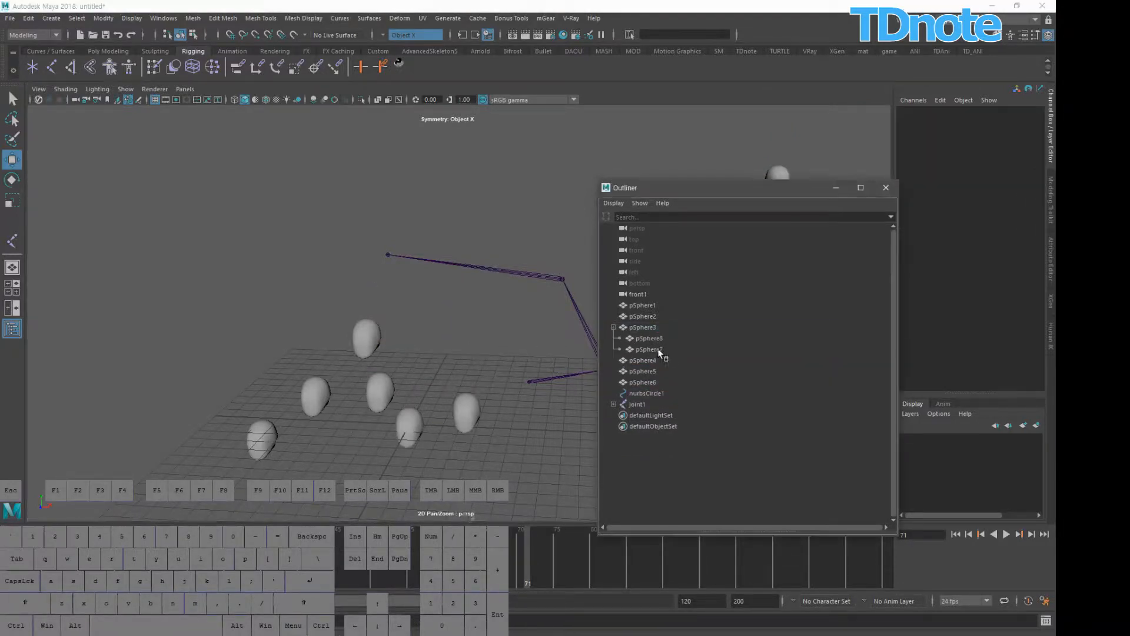
- Select the parent head pSphere3 and frame it on its own, without its children
{"action": "left_click", "coordinate": [645, 327]}
{"action": "left_click_drag", "start_coordinate": [442, 386], "coordinate": [385, 368], "text": "alt"}
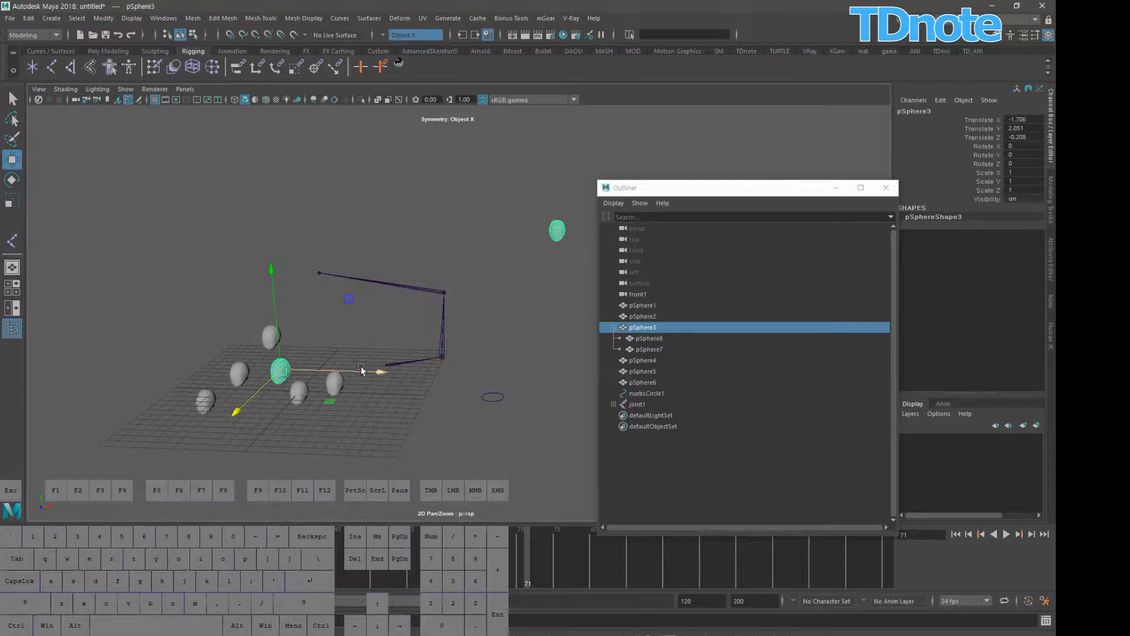
{"action": "key", "text": "f"}
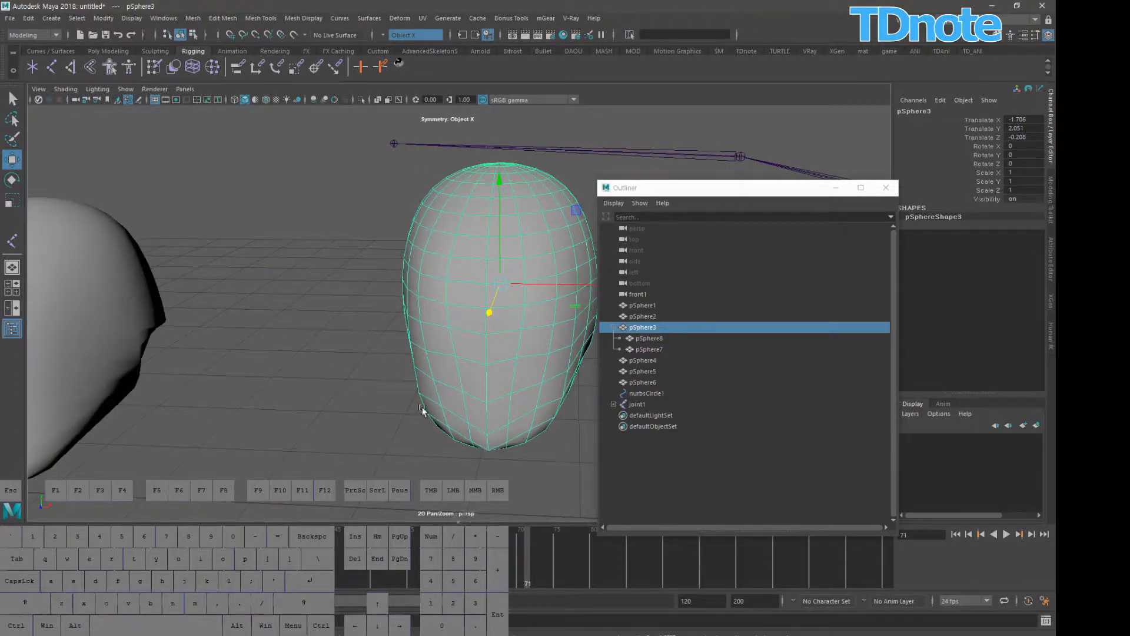
{"action": "middle_click_drag", "start_coordinate": [422, 410], "coordinate": [314, 373], "text": "alt"}
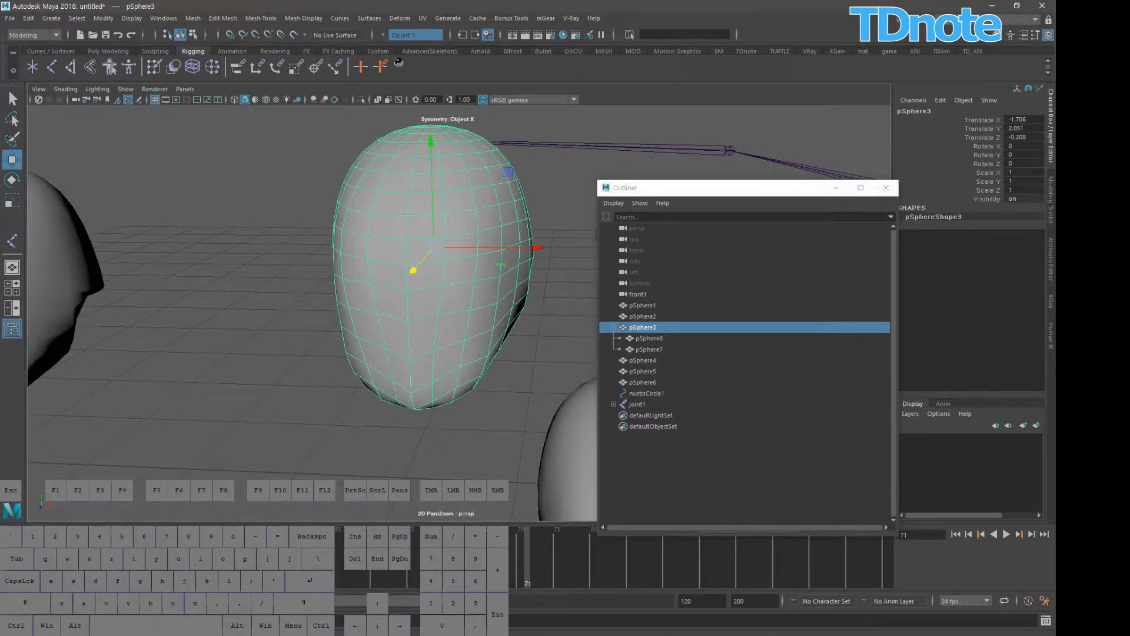
- Switch to the browser to check the Frame Selection with Children shortcut in the cafe post, and return to Maya
{"action": "left_click", "coordinate": [466, 514]}
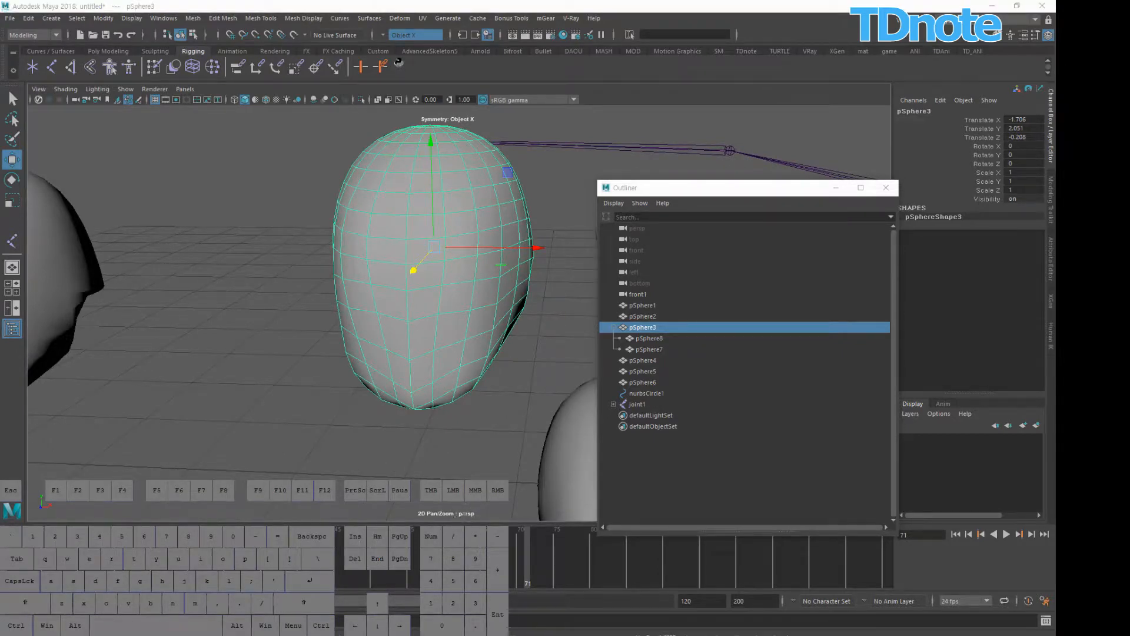
{"action": "key", "text": "alt+Tab"}
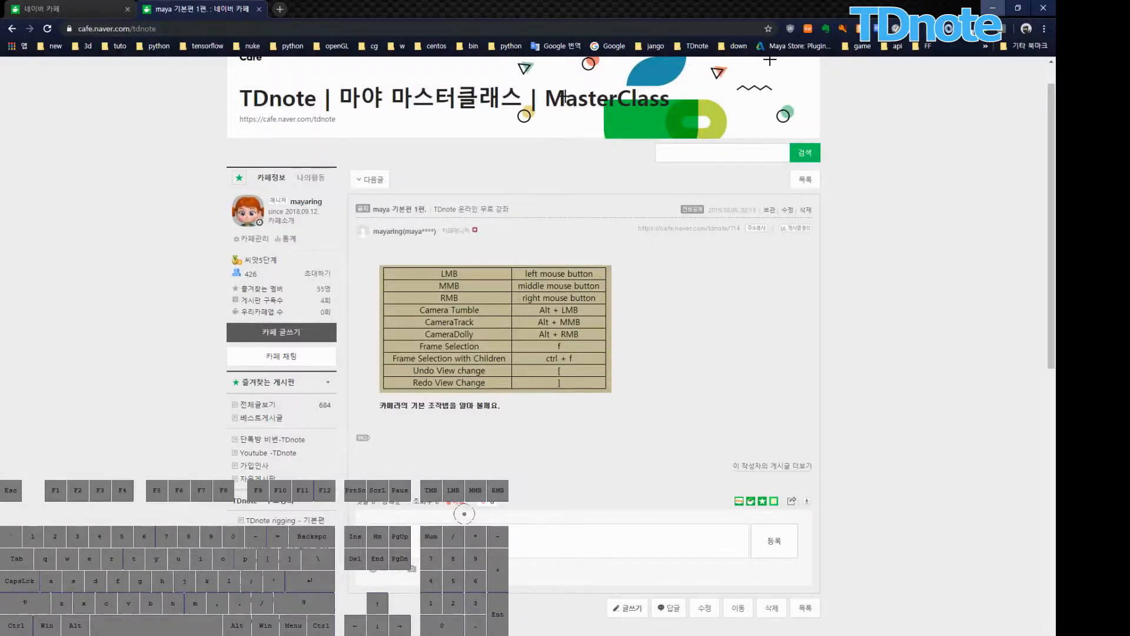
{"action": "key", "text": "alt+Tab"}
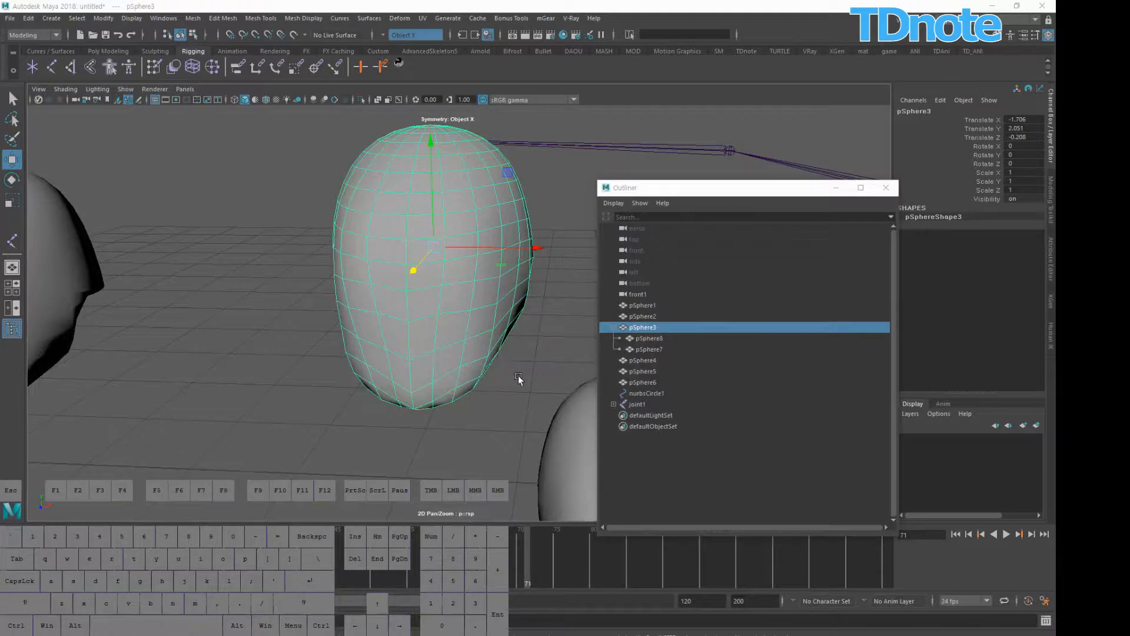
- Frame pSphere3 together with its child heads and move the Outliner aside to uncover the view
{"action": "key", "text": "ctrl+f"}
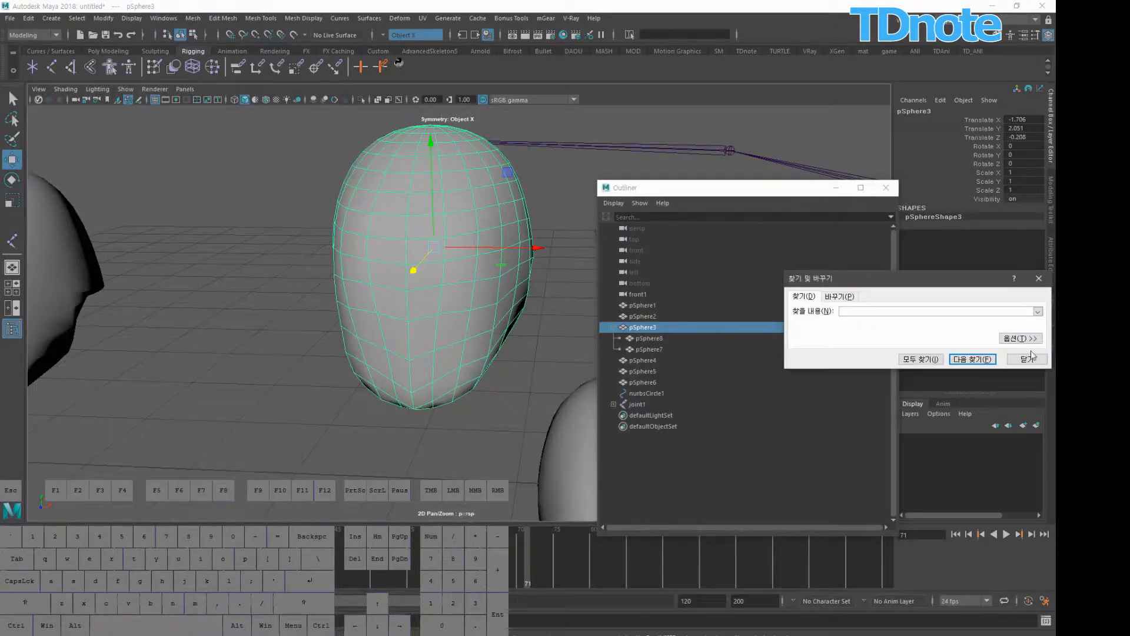
{"action": "left_click", "coordinate": [1038, 278]}
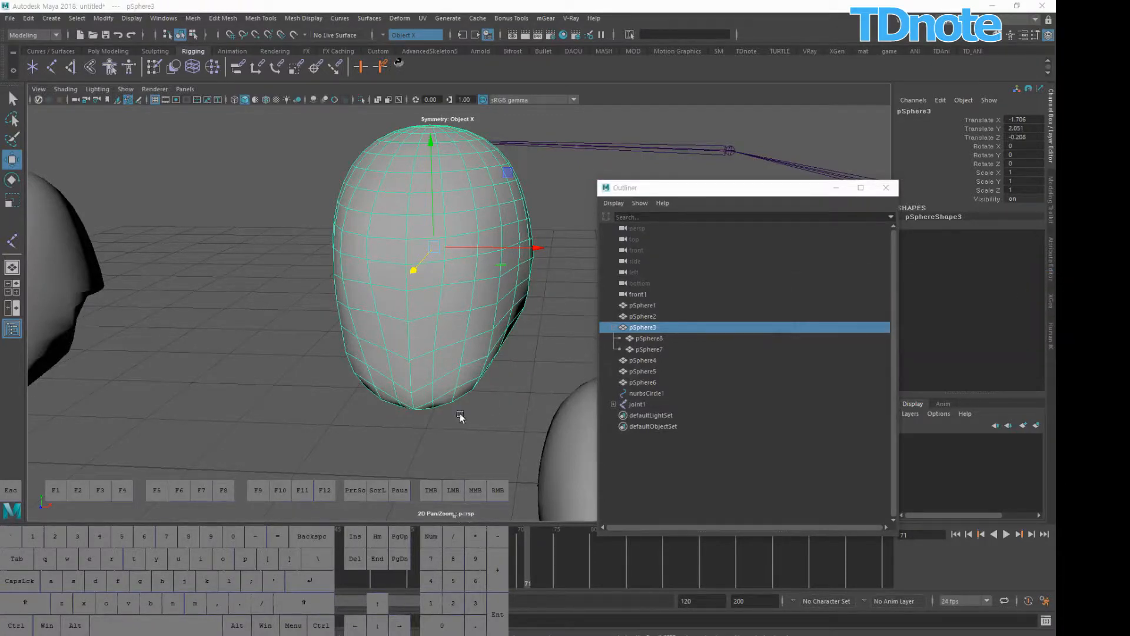
{"action": "left_click", "coordinate": [479, 383]}
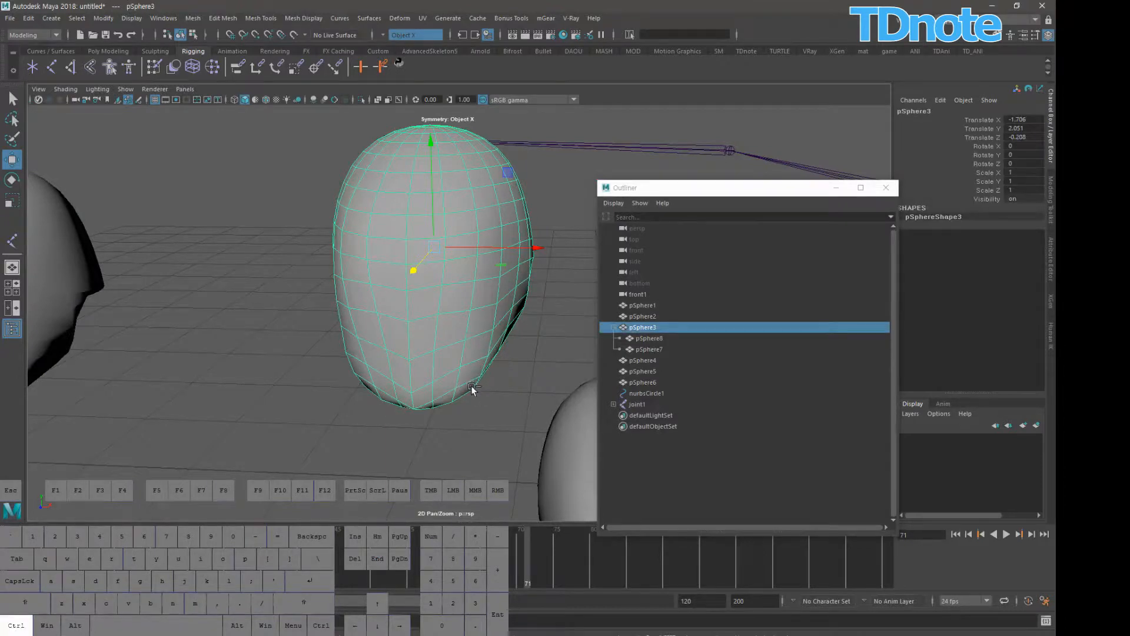
{"action": "key", "text": "ctrl+f"}
{"action": "left_click", "coordinate": [740, 188]}
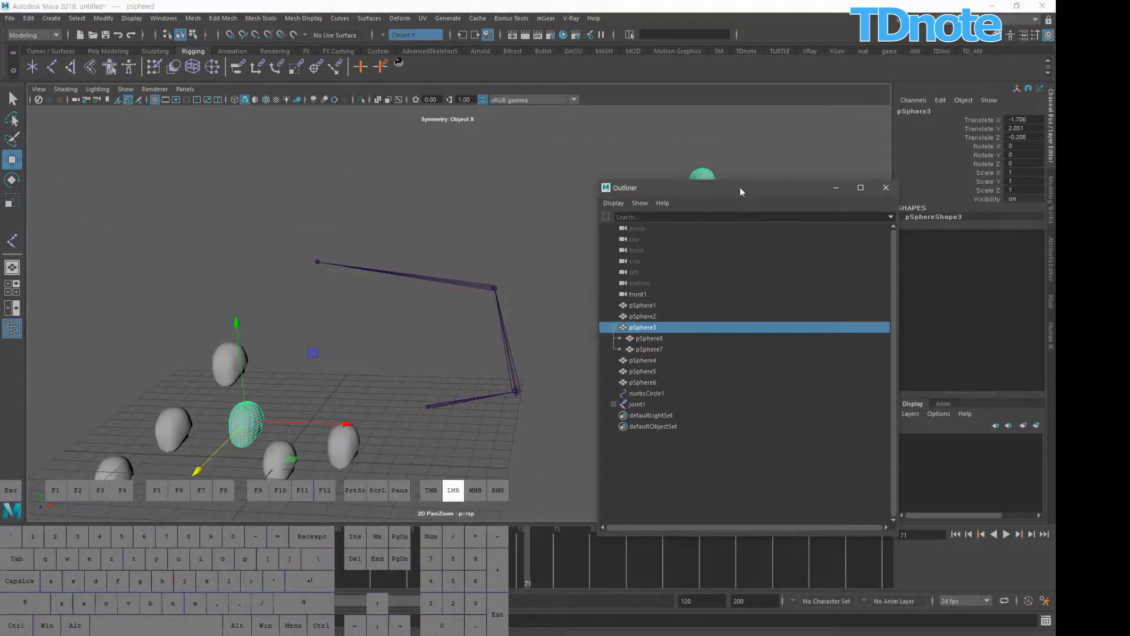
{"action": "left_click_drag", "start_coordinate": [740, 187], "coordinate": [926, 193]}
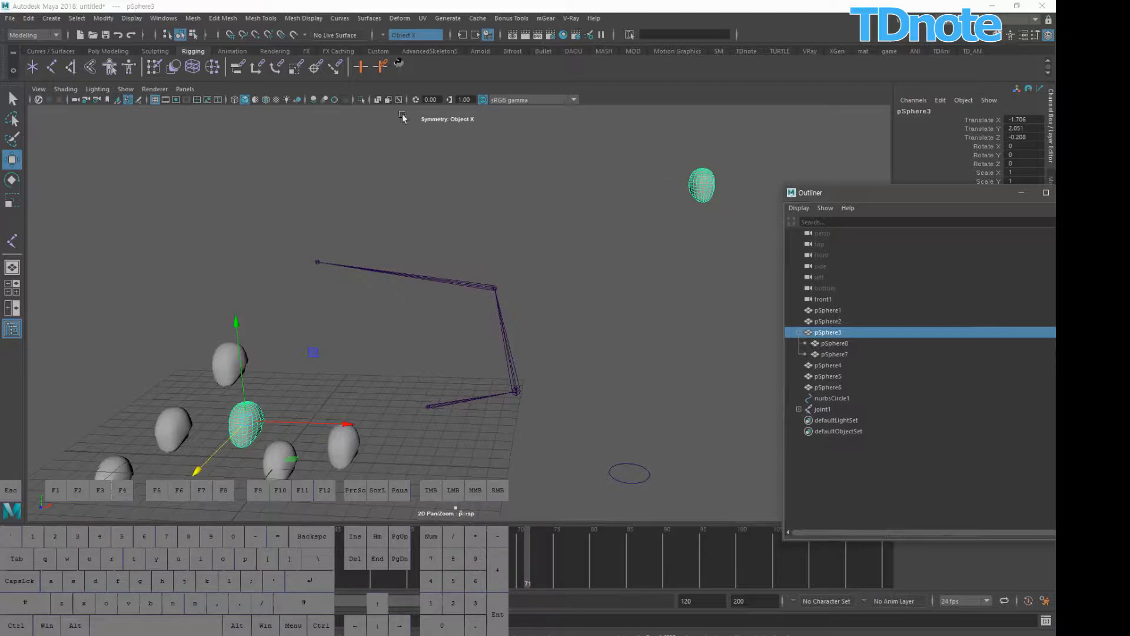
- Clear the selection and make a series of tumble, track and dolly view changes around the heads and joint chain
{"action": "left_click", "coordinate": [594, 394]}
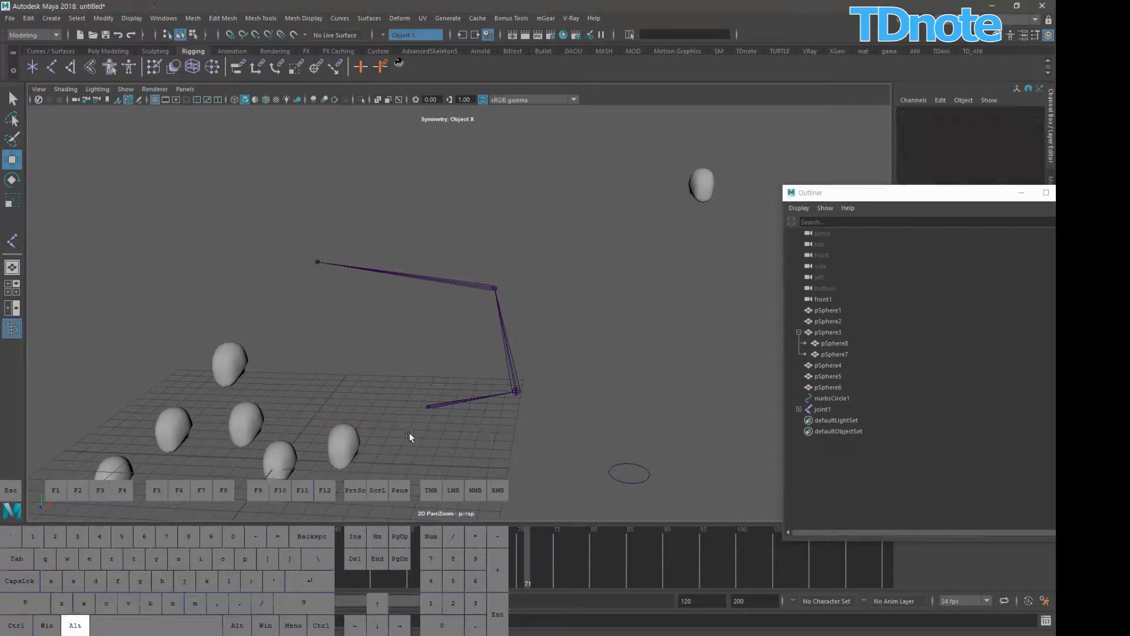
{"action": "middle_click_drag", "start_coordinate": [409, 432], "coordinate": [510, 391], "text": "alt"}
{"action": "left_click_drag", "start_coordinate": [510, 391], "coordinate": [496, 400], "text": "alt"}
{"action": "right_click_drag", "start_coordinate": [530, 377], "coordinate": [558, 376], "text": "alt"}
{"action": "mouse_move", "coordinate": [558, 376]}
{"action": "middle_mouse_down", "text": "alt"}
{"action": "mouse_move", "coordinate": [552, 368]}
{"action": "mouse_move", "coordinate": [569, 377]}
{"action": "middle_mouse_up", "text": "alt"}
{"action": "left_click_drag", "start_coordinate": [569, 377], "coordinate": [603, 368], "text": "alt"}
{"action": "right_click_drag", "start_coordinate": [603, 367], "coordinate": [551, 375], "text": "alt"}
{"action": "middle_click_drag", "start_coordinate": [551, 376], "coordinate": [556, 377], "text": "alt"}
{"action": "right_click_drag", "start_coordinate": [557, 377], "coordinate": [524, 330], "text": "alt"}
{"action": "middle_click_drag", "start_coordinate": [524, 331], "coordinate": [500, 342], "text": "alt"}
{"action": "left_click_drag", "start_coordinate": [500, 342], "coordinate": [606, 336], "text": "alt"}
{"action": "middle_click_drag", "start_coordinate": [607, 335], "coordinate": [574, 298], "text": "alt"}
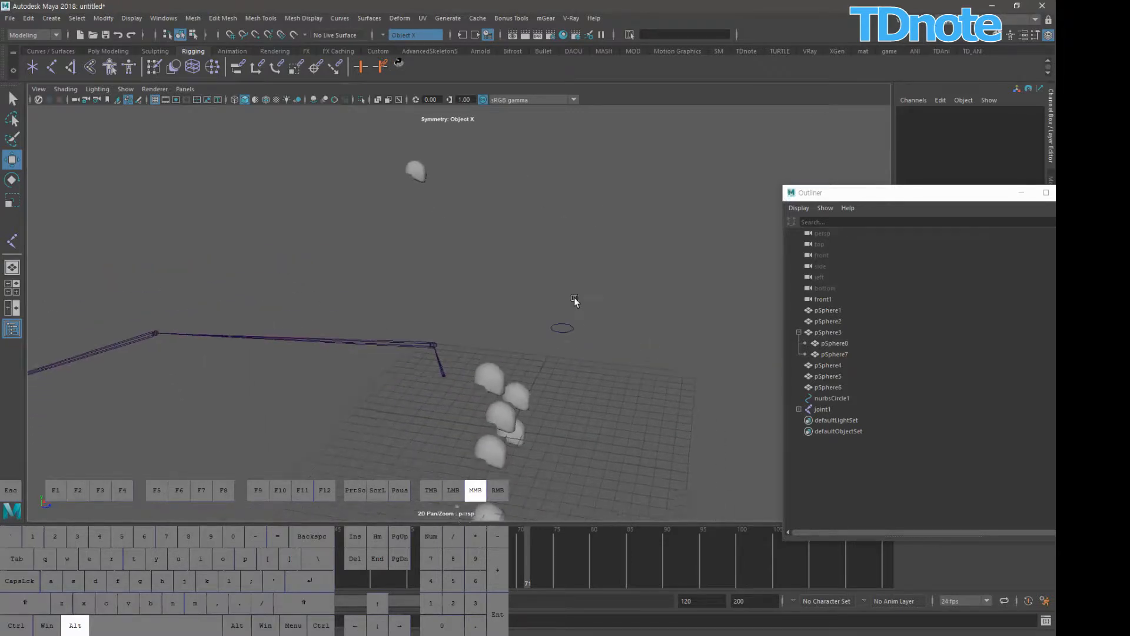
{"action": "left_click_drag", "start_coordinate": [574, 297], "coordinate": [443, 318], "text": "alt"}
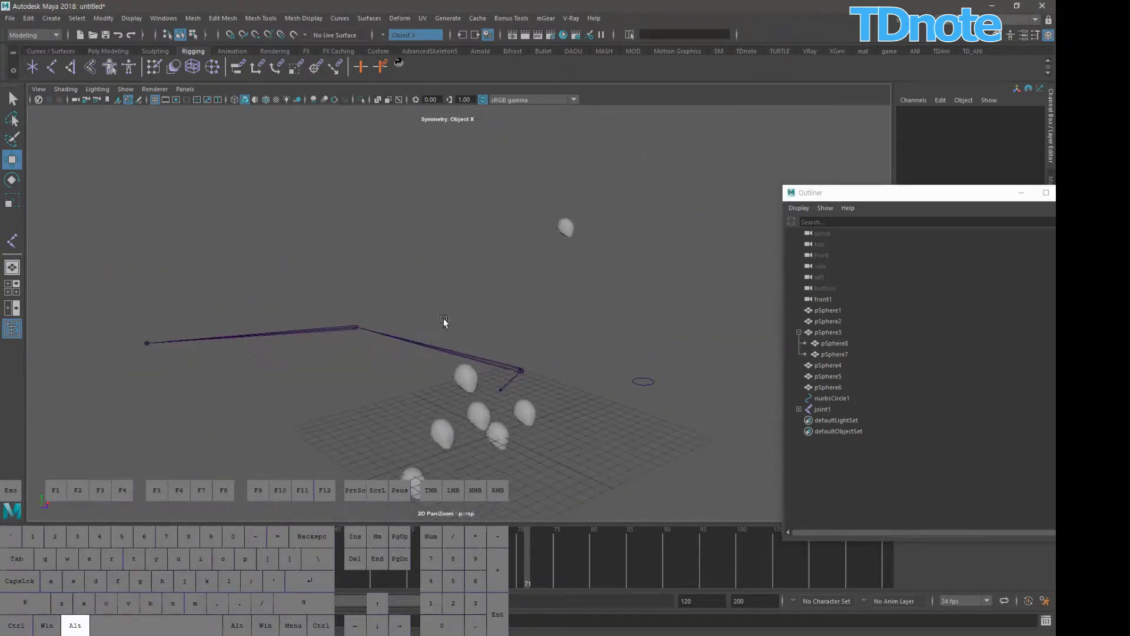
{"action": "right_click_drag", "start_coordinate": [444, 318], "coordinate": [570, 316], "text": "alt"}
{"action": "middle_click_drag", "start_coordinate": [553, 318], "coordinate": [525, 286], "text": "alt"}
{"action": "left_click_drag", "start_coordinate": [537, 301], "coordinate": [548, 309], "text": "alt"}
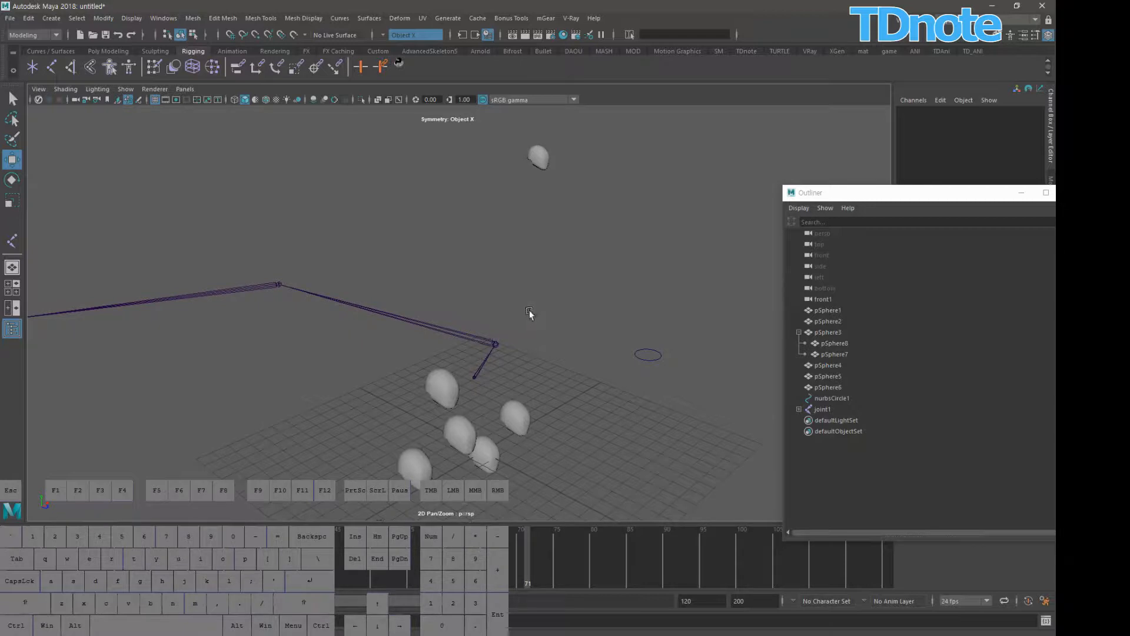
- Undo the last view change and check the undo and redo view shortcuts in the browser's cafe post
{"action": "key", "text": "bracketleft"}
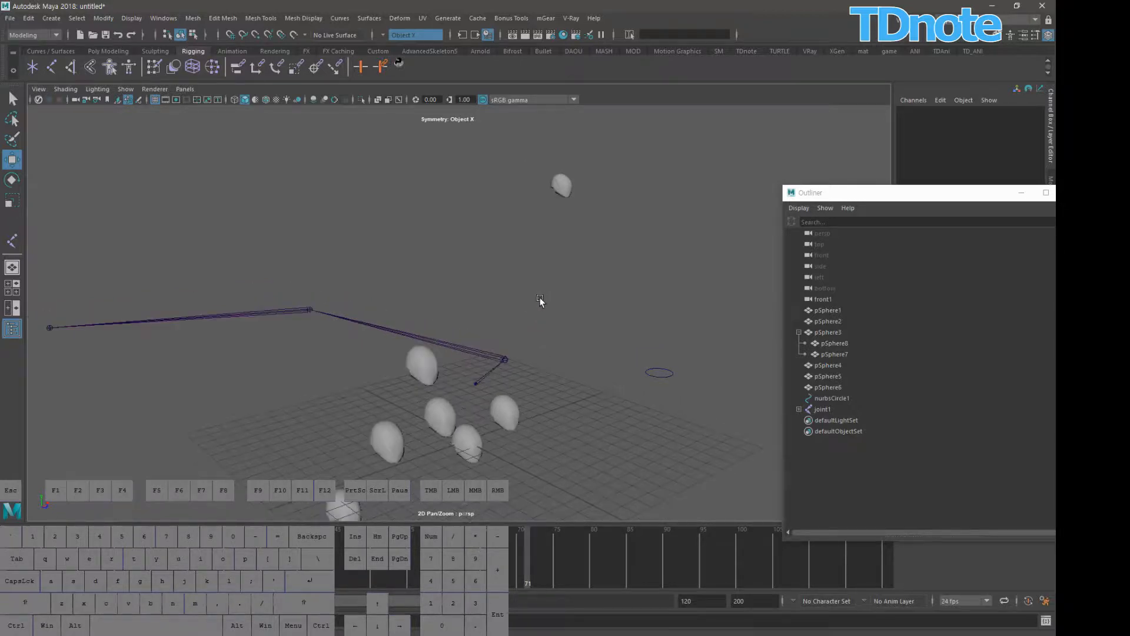
{"action": "left_click", "coordinate": [528, 635]}
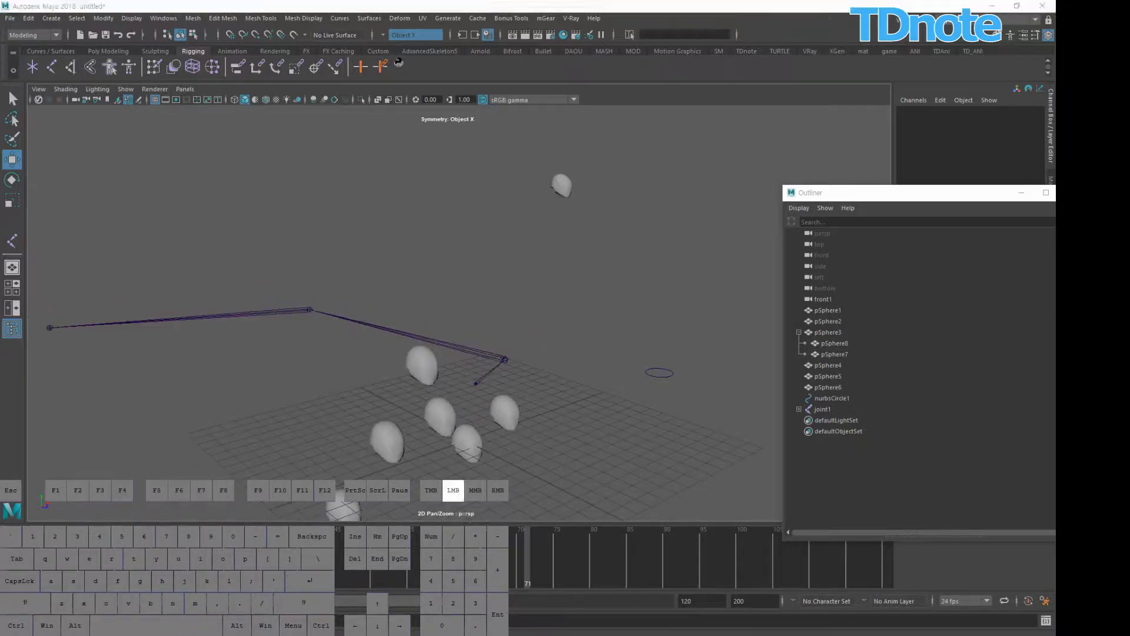
{"action": "left_click", "coordinate": [528, 635]}
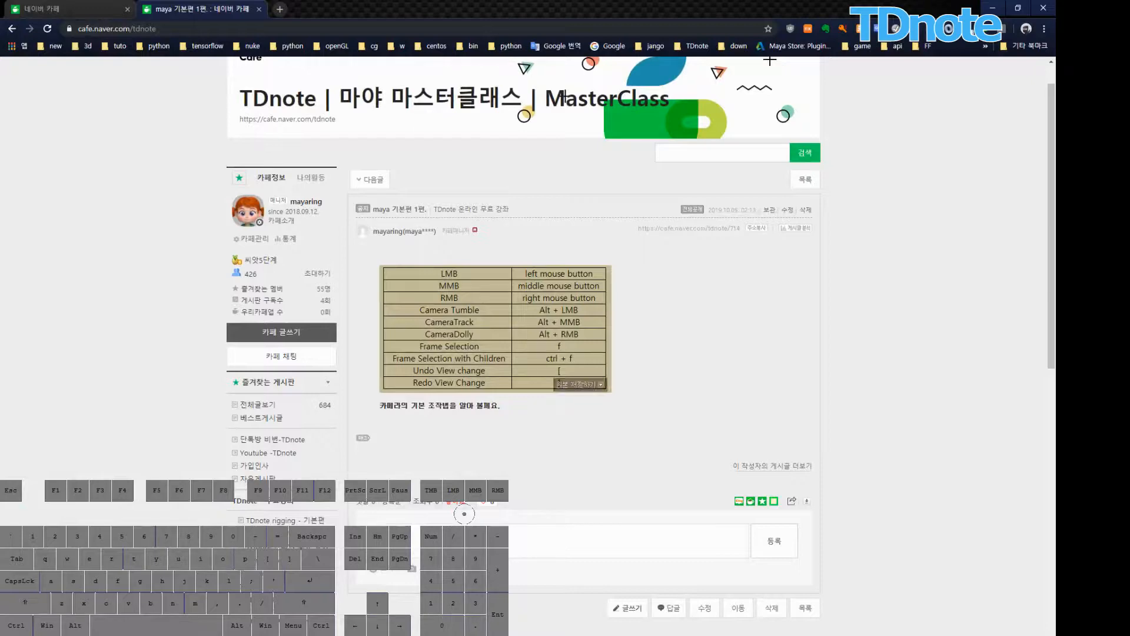
{"action": "left_click", "coordinate": [992, 7]}
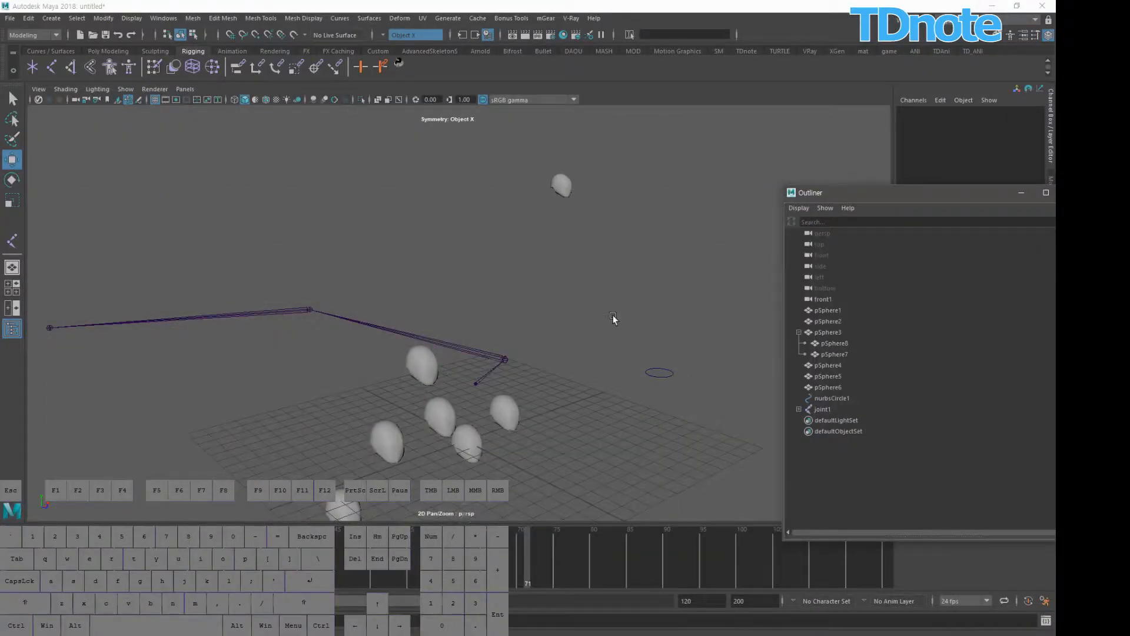
- Undo the view changes repeatedly to go back through the earlier camera positions
{"action": "scroll", "coordinate": [619, 311], "scroll_direction": "down", "scroll_amount": 3}
{"action": "key", "text": "bracketleft"}
{"action": "key", "text": "bracketleft"}
{"action": "key", "text": "bracketleft"}
{"action": "key", "text": "bracketleft"}
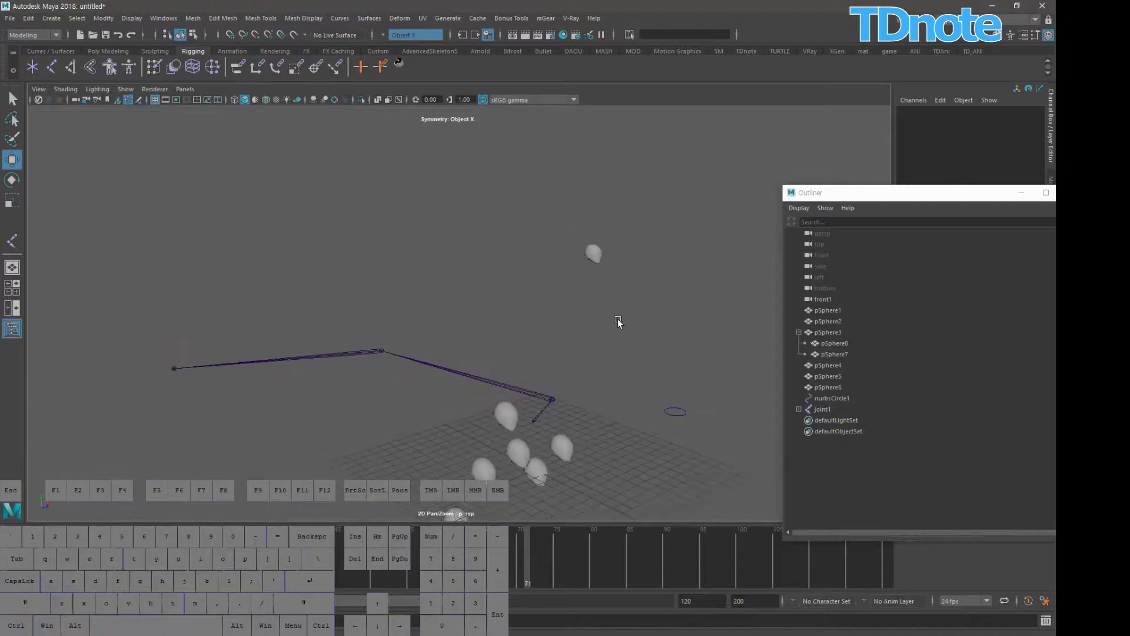
{"action": "key", "text": "bracketleft"}
{"action": "key", "text": "bracketleft"}
{"action": "key", "text": "bracketleft"}
{"action": "key", "text": "bracketleft"}
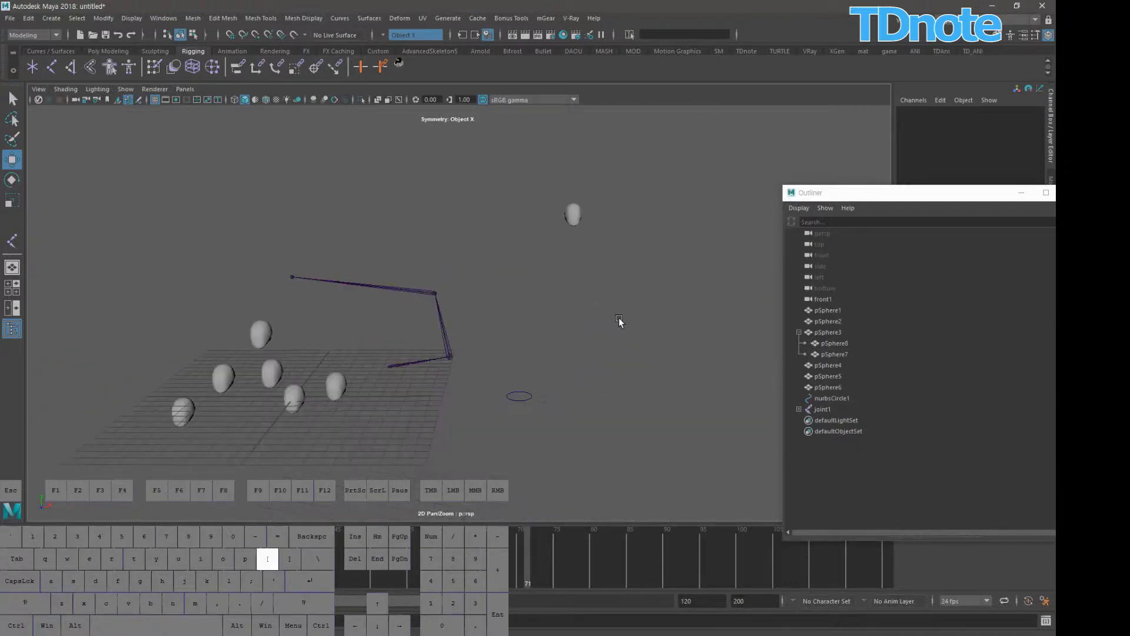
{"action": "key", "text": "bracketleft"}
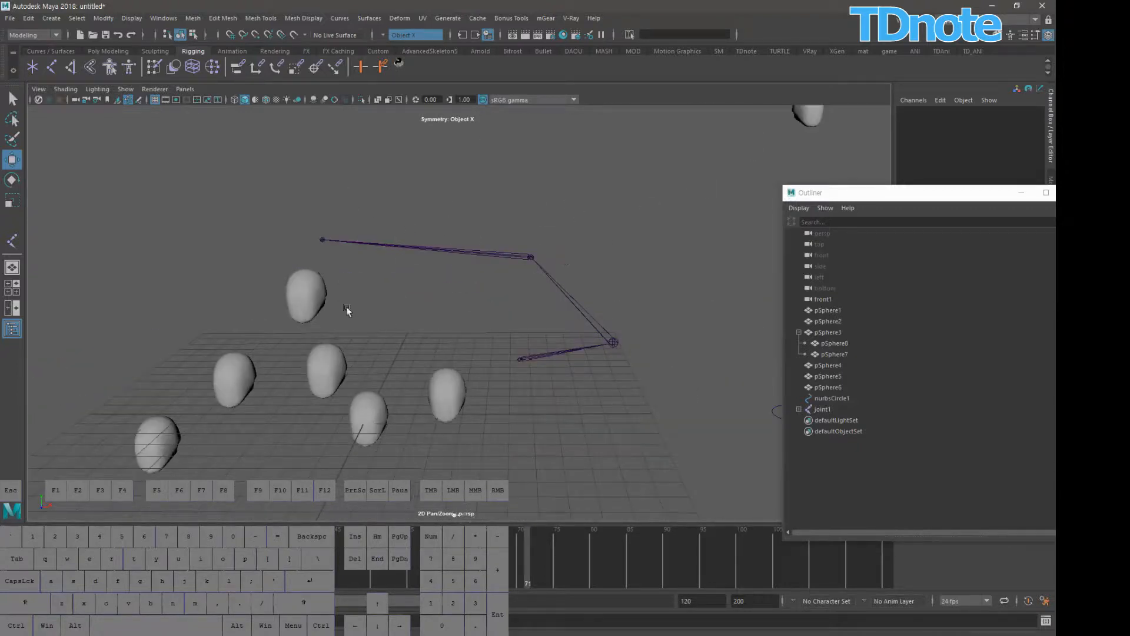
- Examine the Undo and Cameras settings in the Preferences and close the window without changing anything
{"action": "left_click", "coordinate": [1029, 600]}
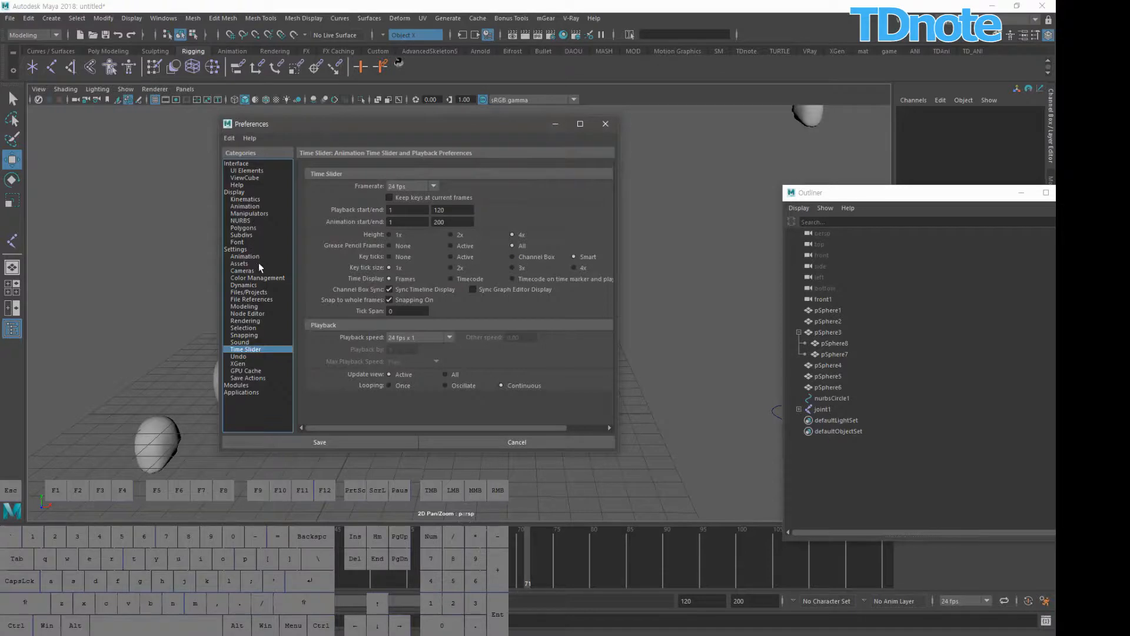
{"action": "left_click", "coordinate": [239, 357]}
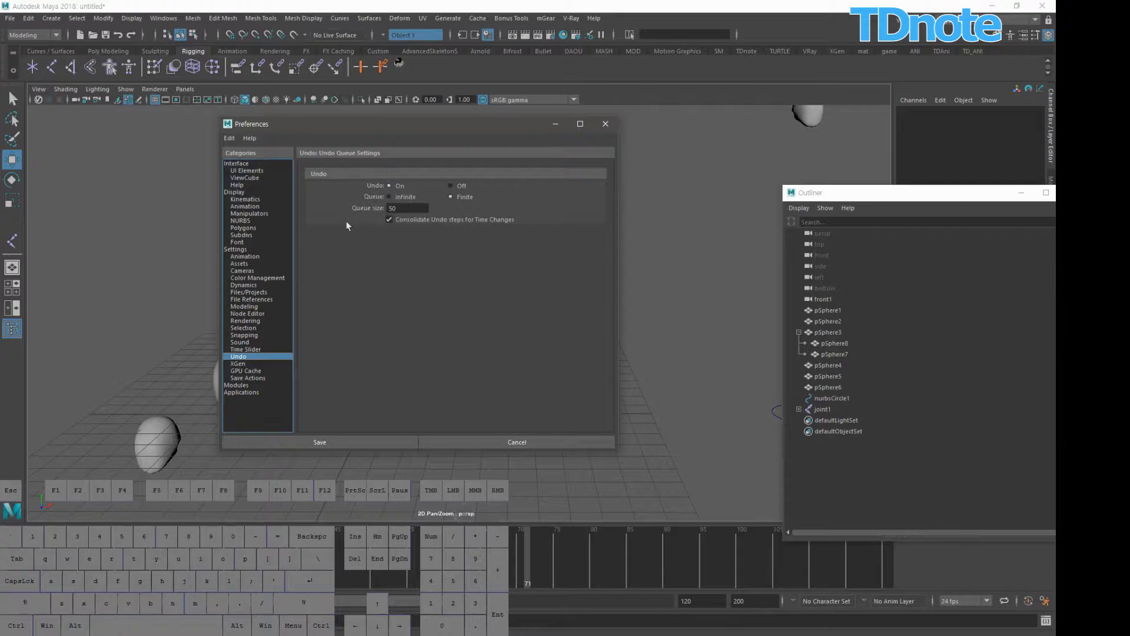
{"action": "left_click", "coordinate": [243, 271]}
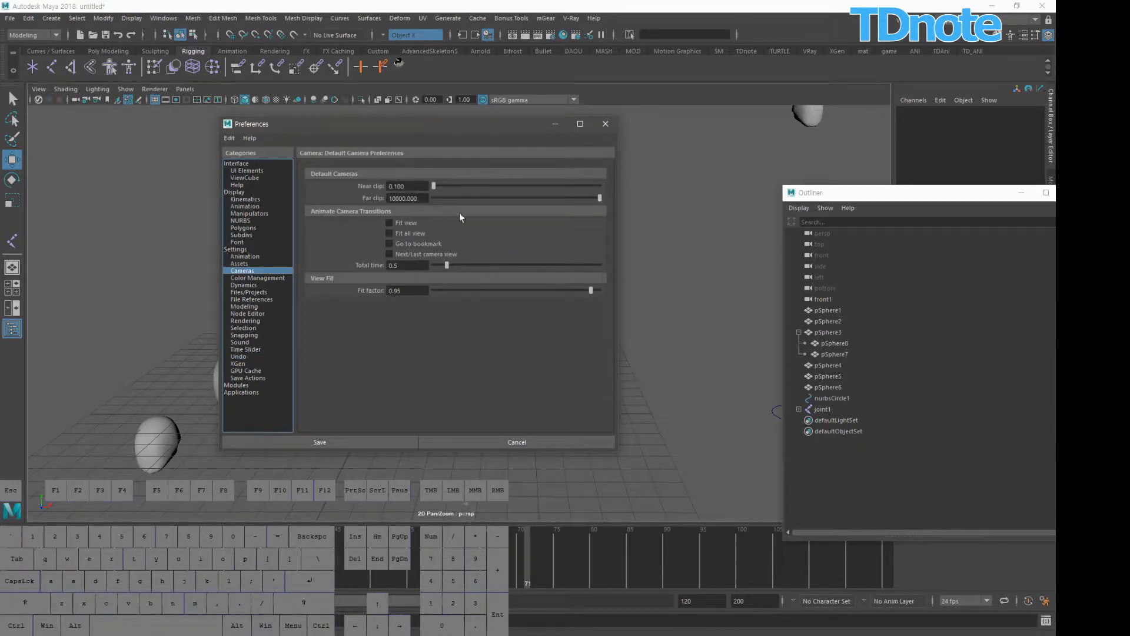
{"action": "left_click", "coordinate": [239, 357]}
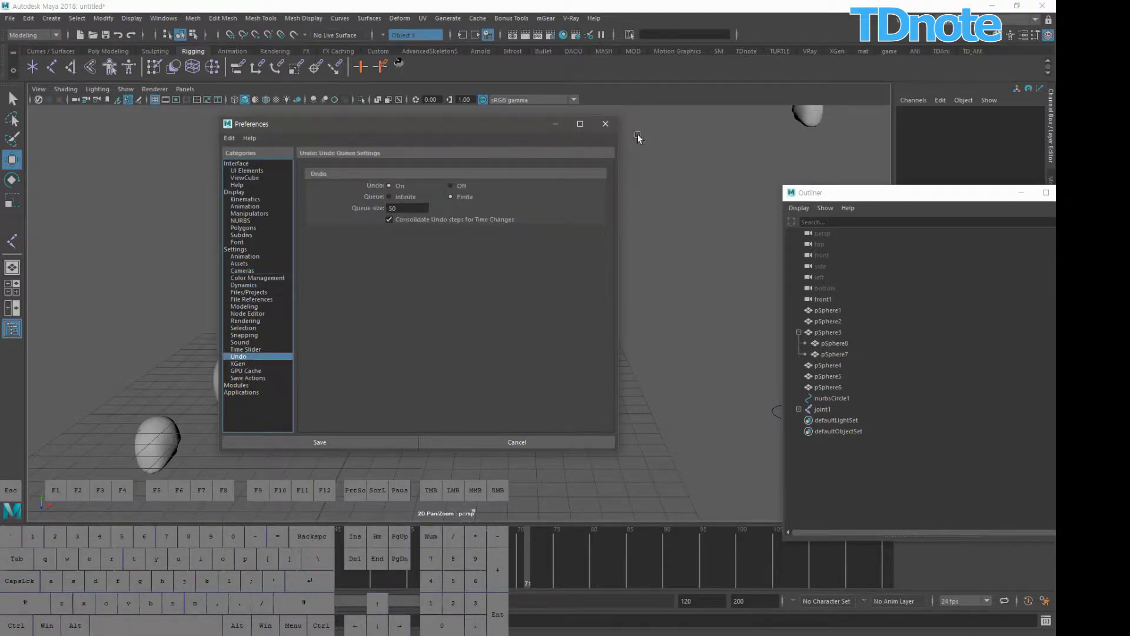
{"action": "left_click", "coordinate": [605, 124]}
- Tumble the view slightly and undo view changes back to the wide view of the whole scene
{"action": "left_click_drag", "start_coordinate": [624, 258], "coordinate": [619, 256], "text": "alt"}
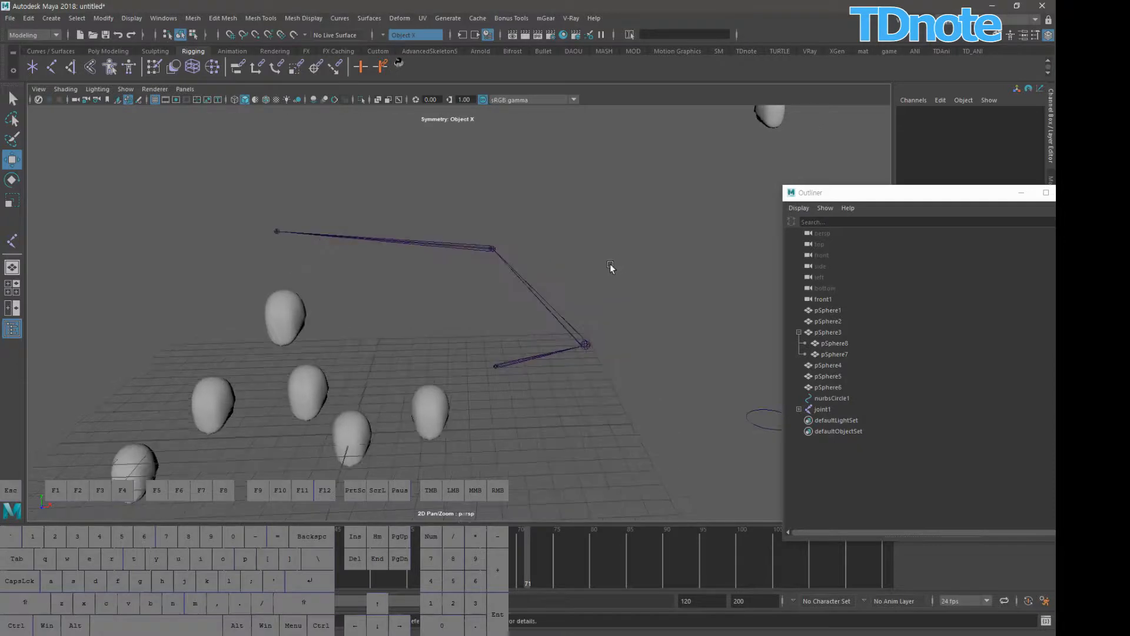
{"action": "key", "text": "bracketleft"}
{"action": "key", "text": "bracketleft"}
{"action": "key", "text": "bracketleft"}
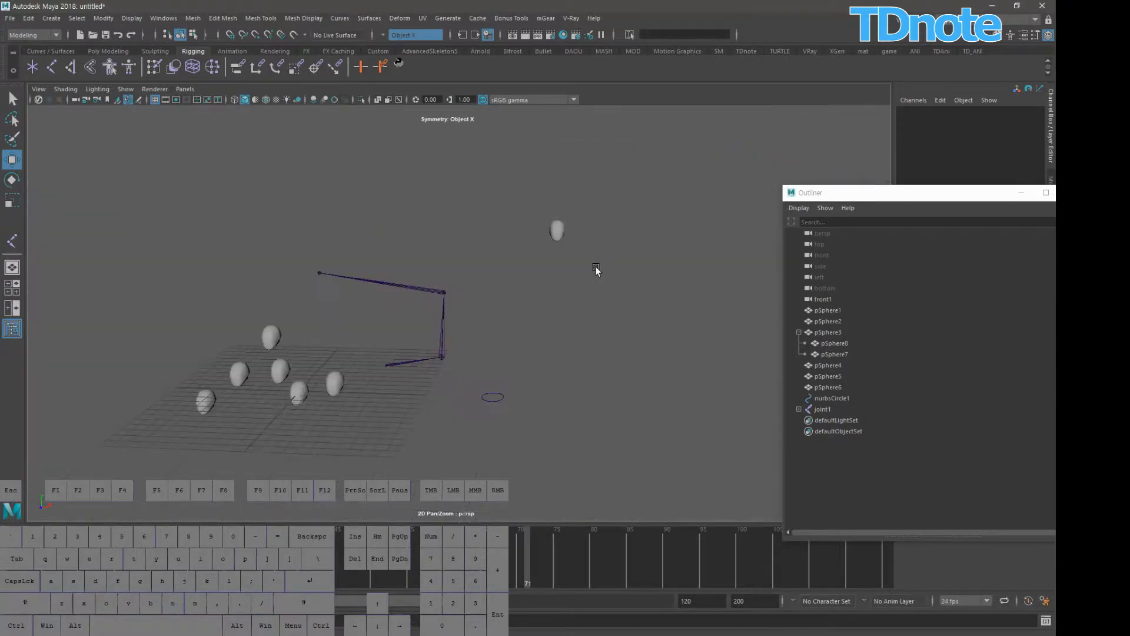
- Redo the undone view changes one after another through the framed parent head and beyond
{"action": "key", "text": "bracketright"}
{"action": "key", "text": "bracketright"}
{"action": "key", "text": "bracketright"}
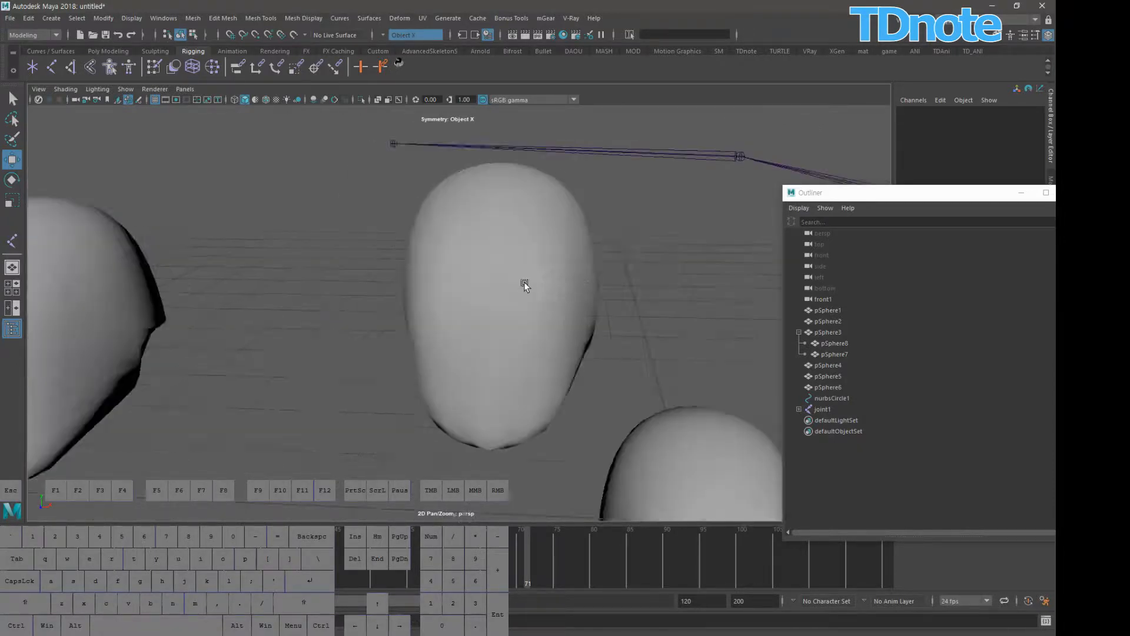
{"action": "key", "text": "bracketright"}
{"action": "key", "text": "bracketright"}
{"action": "key", "text": "bracketright"}
{"action": "key", "text": "bracketright"}
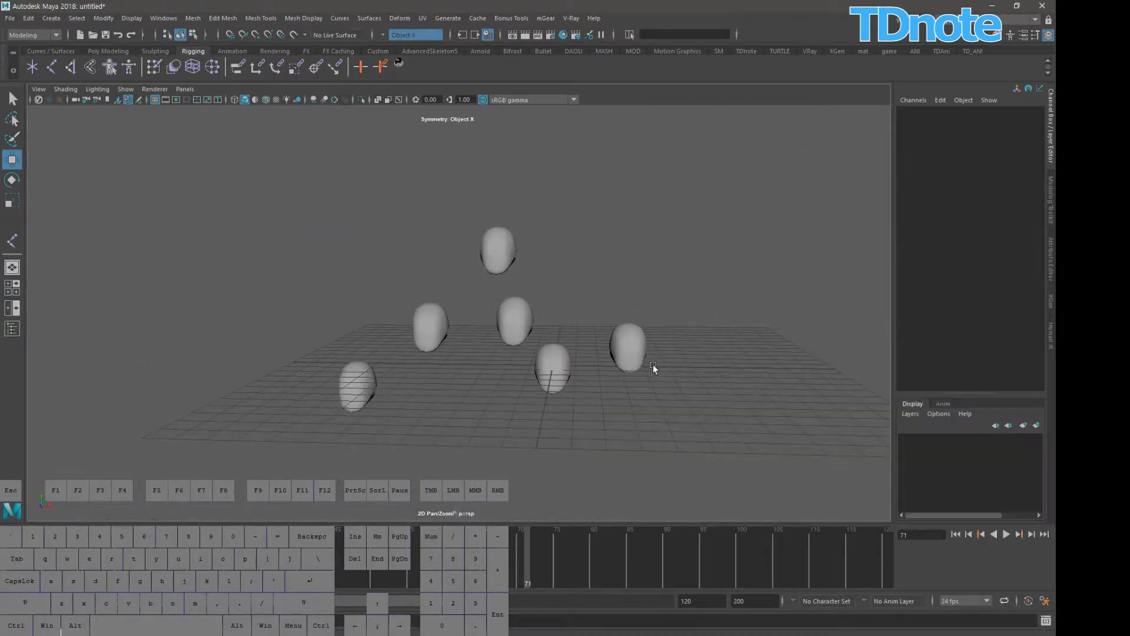
- Activate the Select tool and select all six heads together with a marquee
{"action": "left_click_drag", "start_coordinate": [652, 365], "coordinate": [684, 368], "text": "alt"}
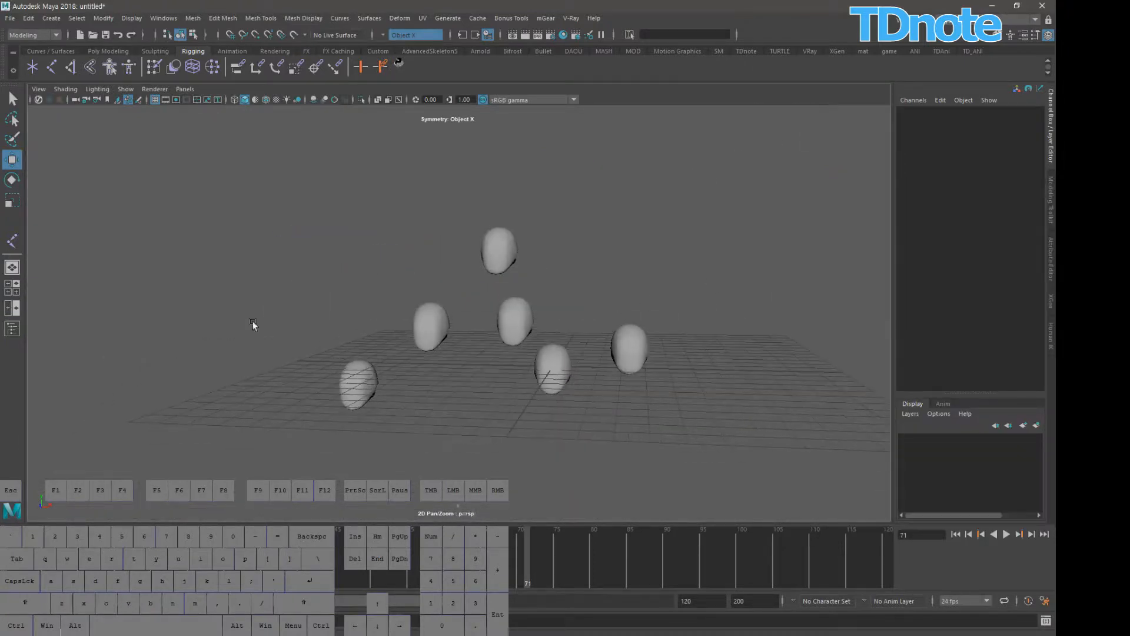
{"action": "left_click_drag", "start_coordinate": [492, 298], "coordinate": [586, 354]}
{"action": "left_click", "coordinate": [755, 359]}
{"action": "left_click", "coordinate": [13, 101]}
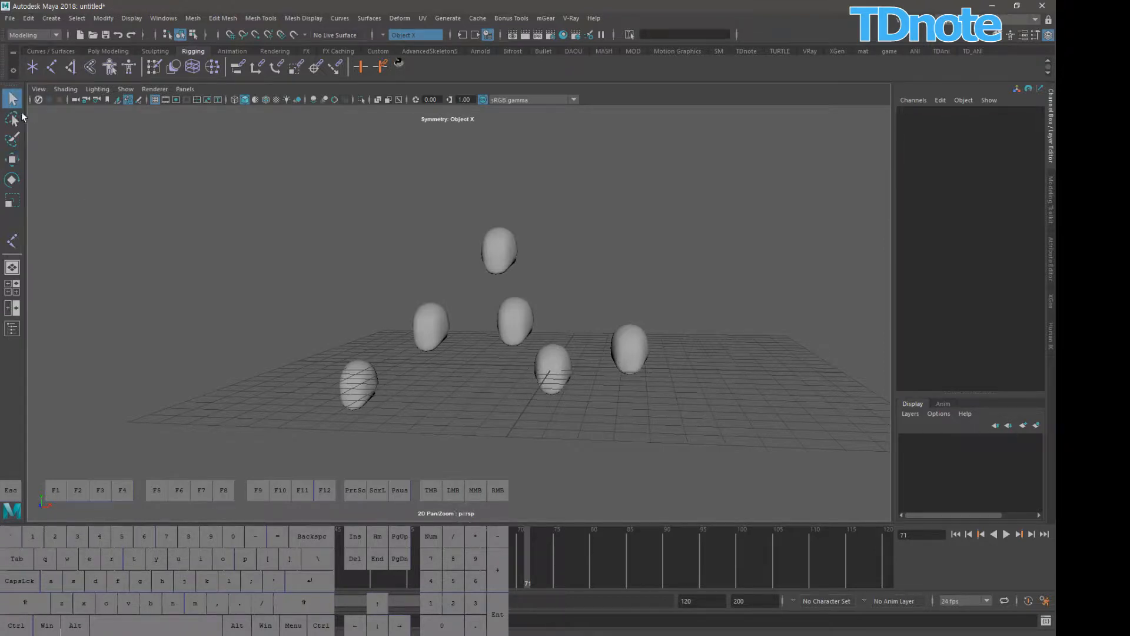
{"action": "left_click_drag", "start_coordinate": [361, 175], "coordinate": [744, 406]}
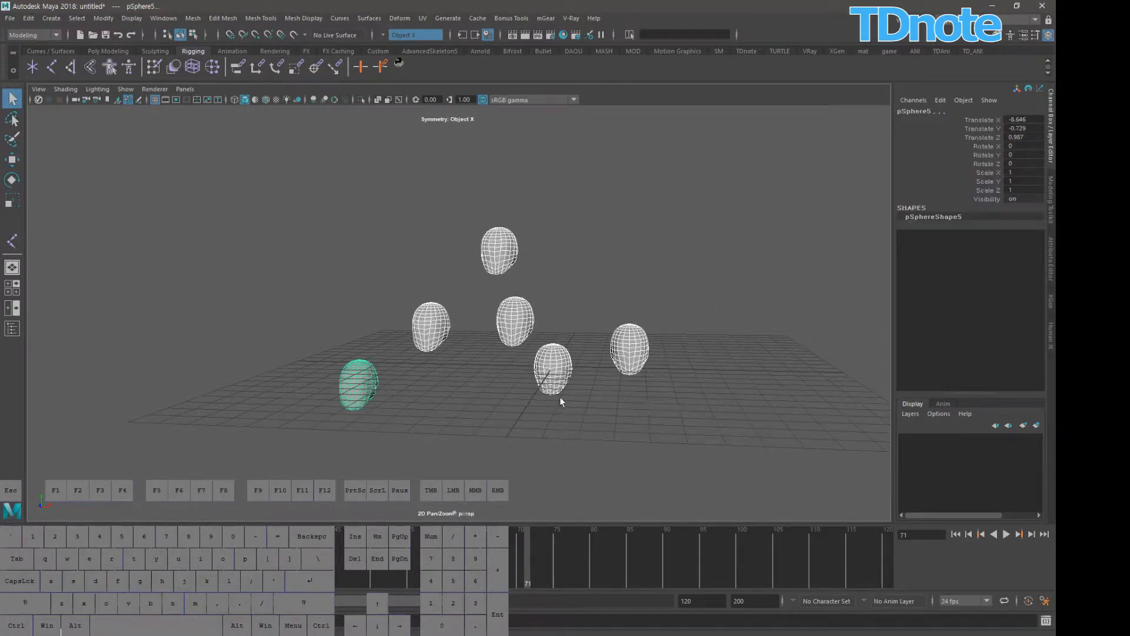
- Select the middle head with the two nearest the right, toggle the rightmost one out, and add the two leftmost heads
{"action": "left_click_drag", "start_coordinate": [445, 184], "coordinate": [503, 291]}
{"action": "left_click", "coordinate": [712, 459]}
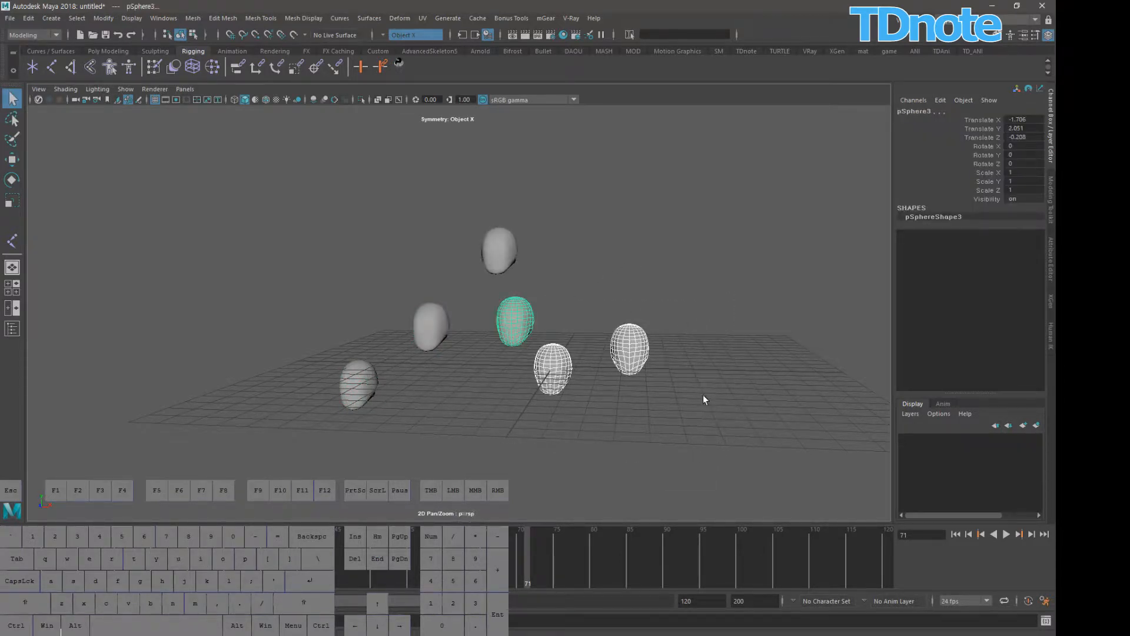
{"action": "left_click_drag", "start_coordinate": [704, 395], "coordinate": [613, 286], "text": "shift"}
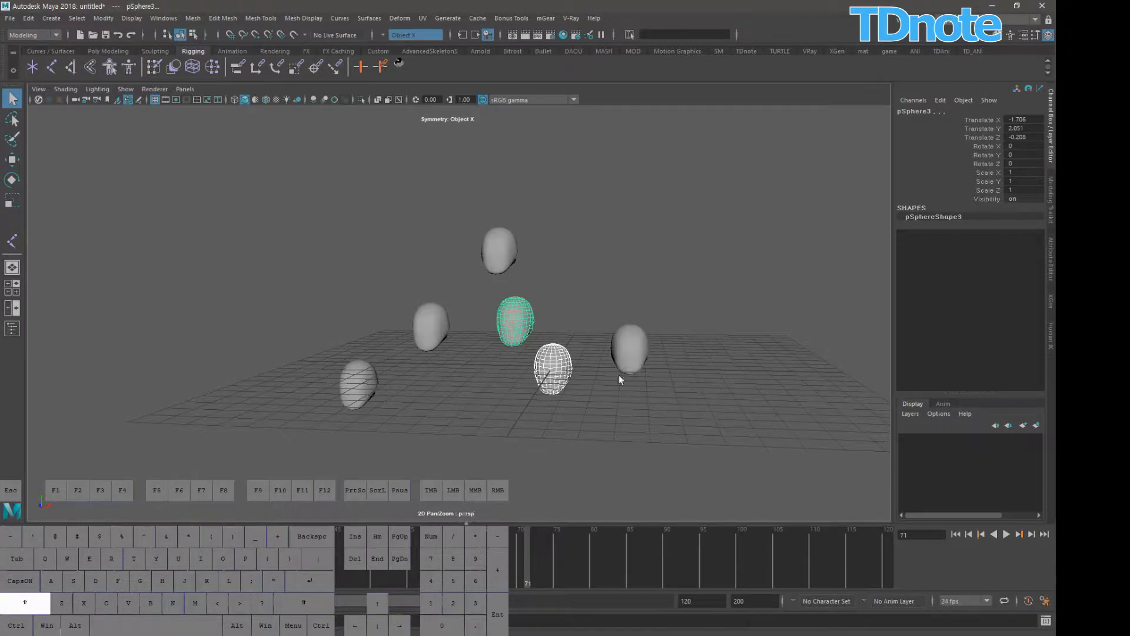
{"action": "left_click_drag", "start_coordinate": [466, 425], "coordinate": [421, 305], "text": "shift"}
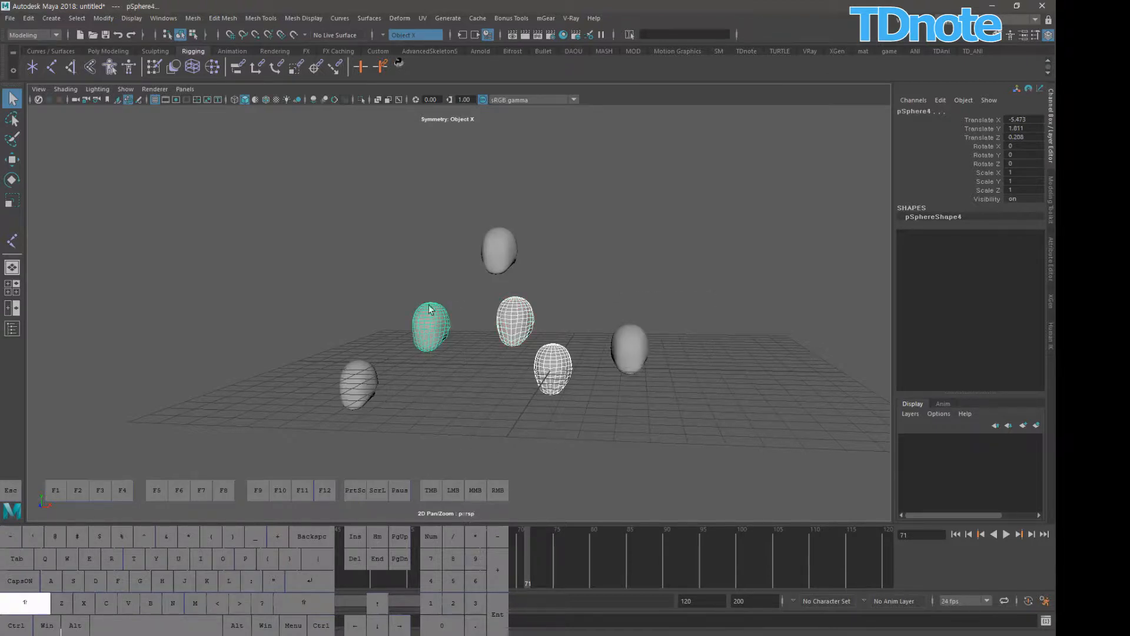
{"action": "left_click_drag", "start_coordinate": [397, 457], "coordinate": [337, 355], "text": "shift"}
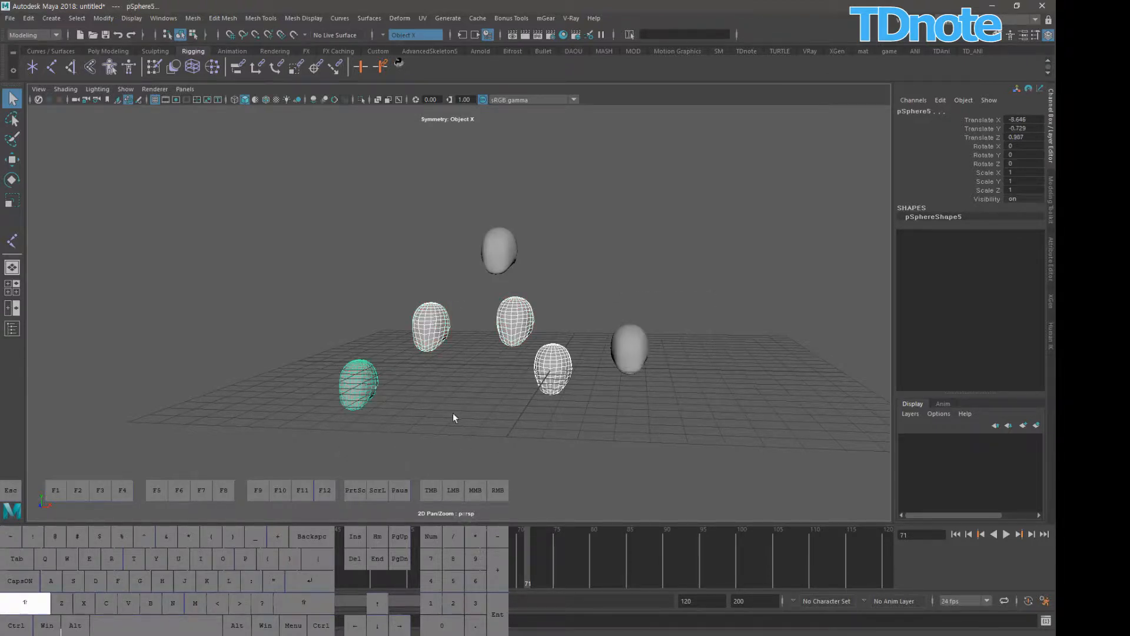
- Toggle the two leftmost heads and the middle head out of the selection, keeping only the head at the origin
{"action": "left_click_drag", "start_coordinate": [453, 400], "coordinate": [430, 312], "text": "shift"}
{"action": "left_click_drag", "start_coordinate": [404, 442], "coordinate": [348, 362], "text": "shift"}
{"action": "left_click_drag", "start_coordinate": [481, 418], "coordinate": [515, 316], "text": "shift"}
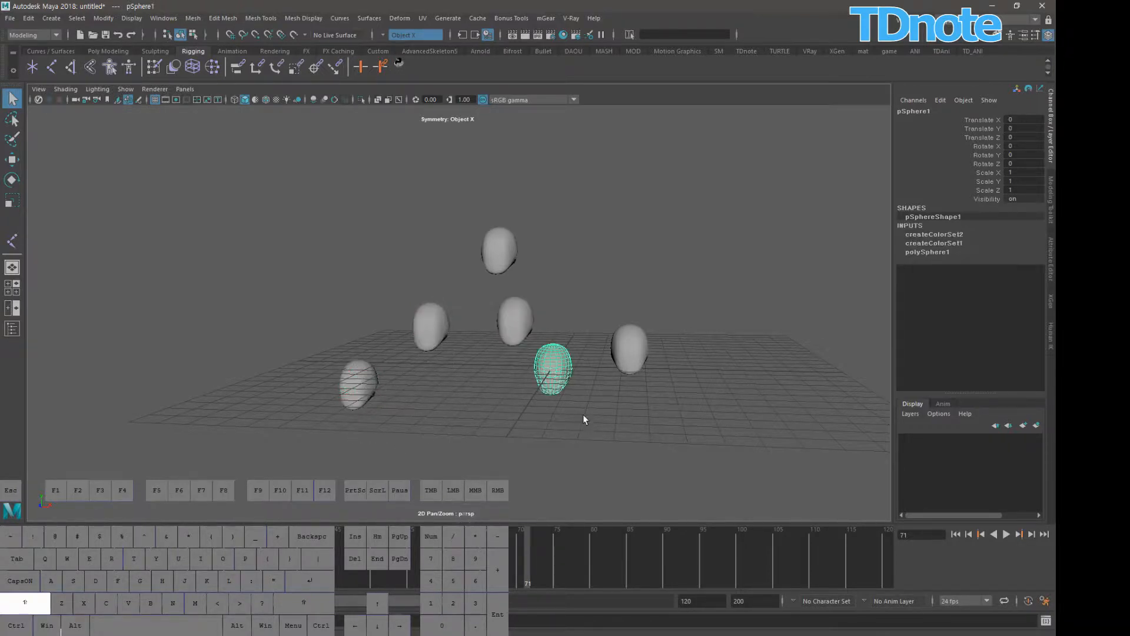
{"action": "left_click_drag", "start_coordinate": [583, 414], "coordinate": [546, 341], "text": "shift"}
{"action": "left_click_drag", "start_coordinate": [583, 427], "coordinate": [554, 368], "text": "shift"}
- Invert the selection around the origin head by toggling all heads at once, repeat this from a fresh selection, and deselect everything
{"action": "left_click_drag", "start_coordinate": [790, 477], "coordinate": [245, 258], "text": "shift"}
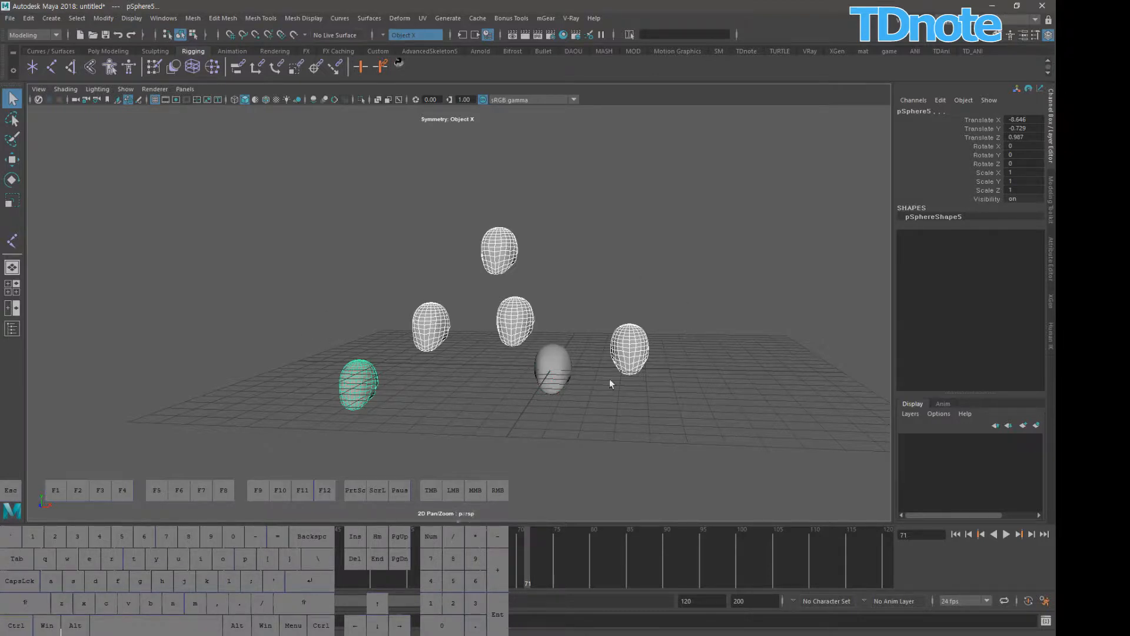
{"action": "left_click", "coordinate": [524, 429]}
{"action": "left_click", "coordinate": [557, 363]}
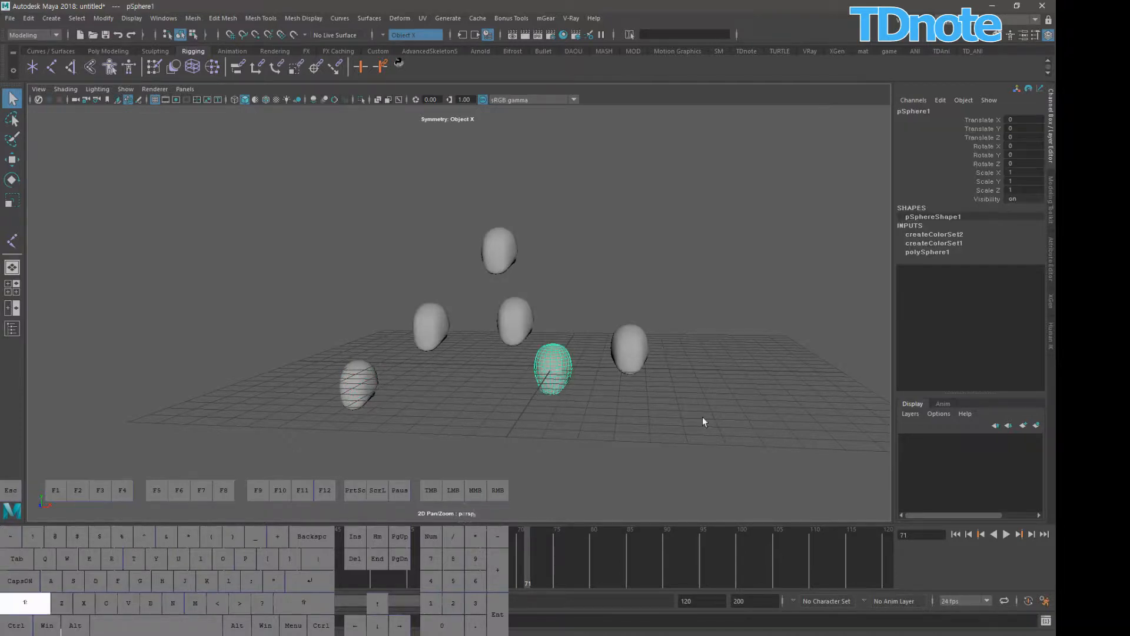
{"action": "left_click_drag", "start_coordinate": [785, 441], "coordinate": [261, 182], "text": "shift"}
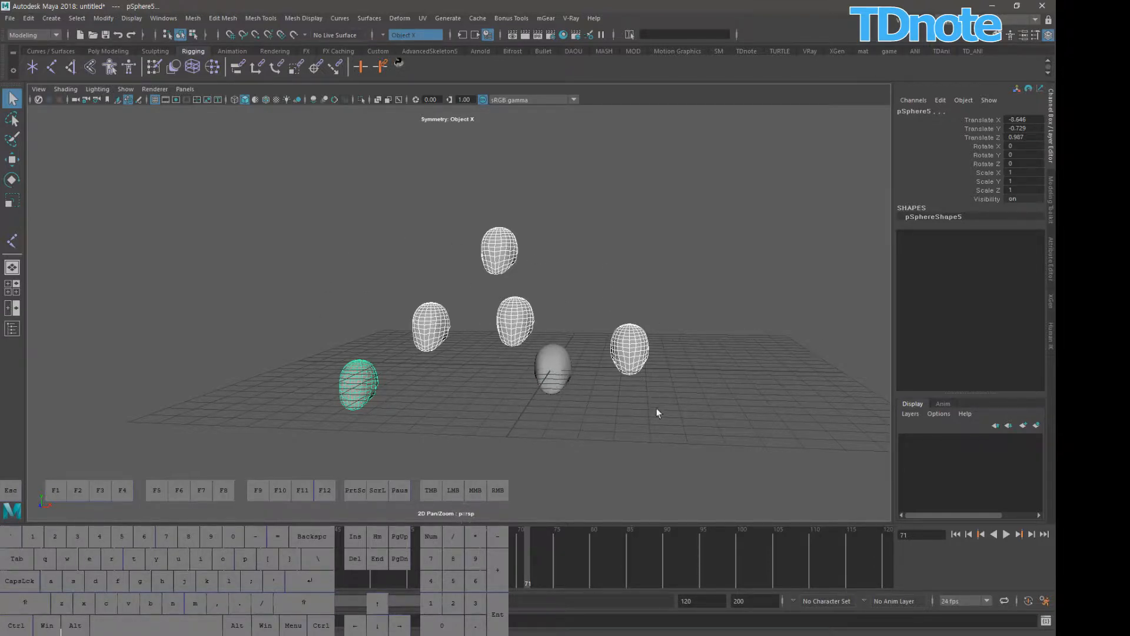
{"action": "left_click", "coordinate": [648, 429]}
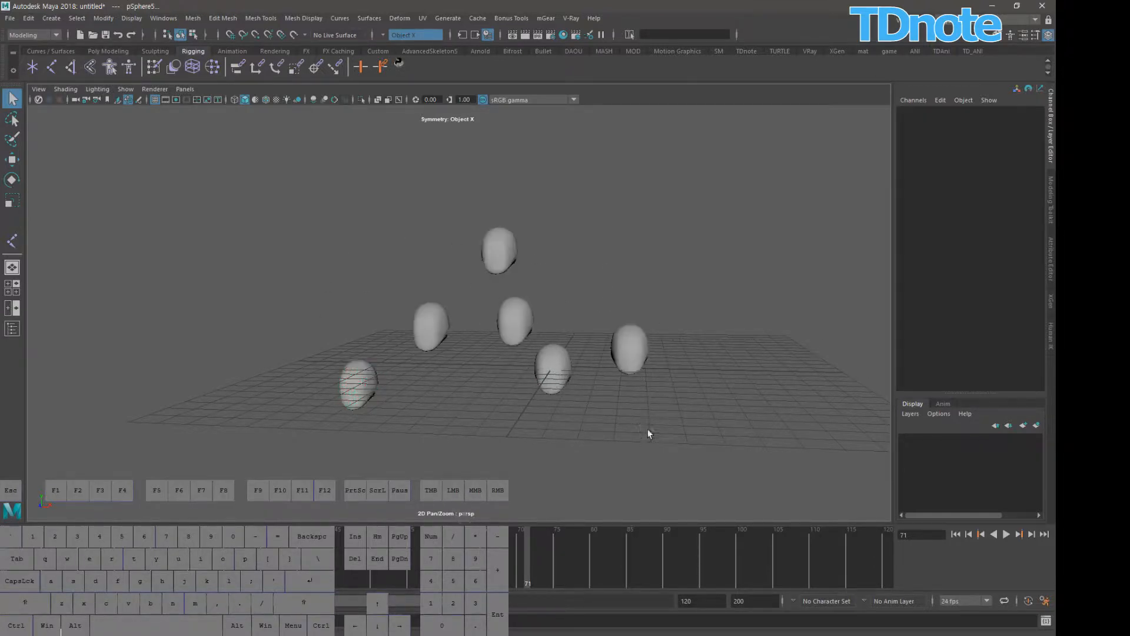
- Select the faces on the upper half of the rightmost head and frame them in the view
{"action": "left_click", "coordinate": [636, 348]}
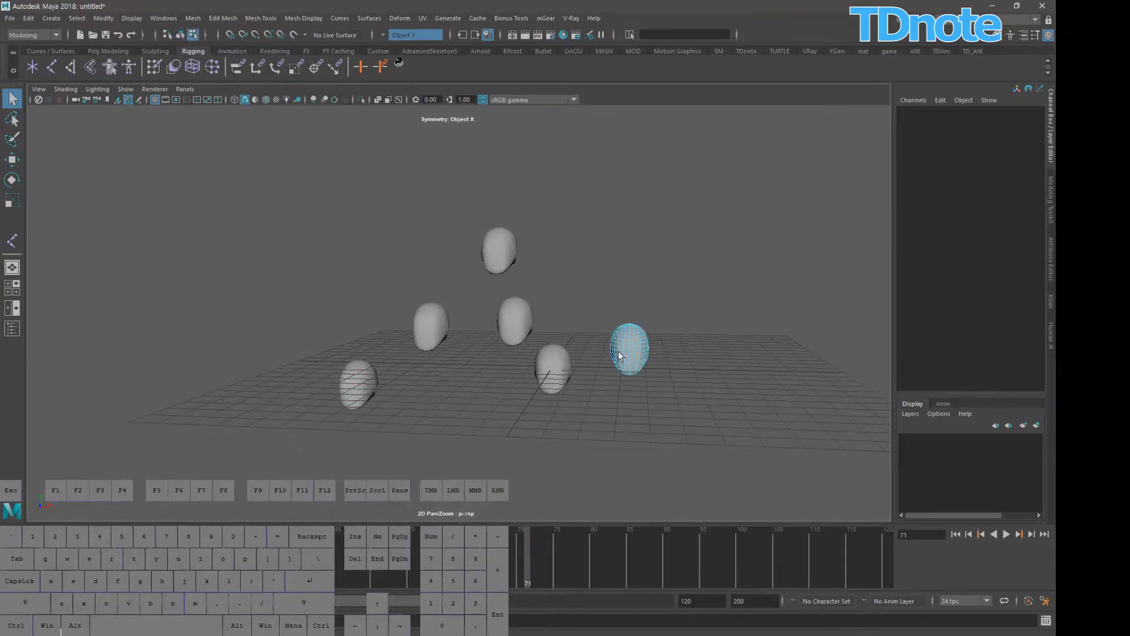
{"action": "left_click_drag", "start_coordinate": [595, 307], "coordinate": [667, 345]}
{"action": "key", "text": "f"}
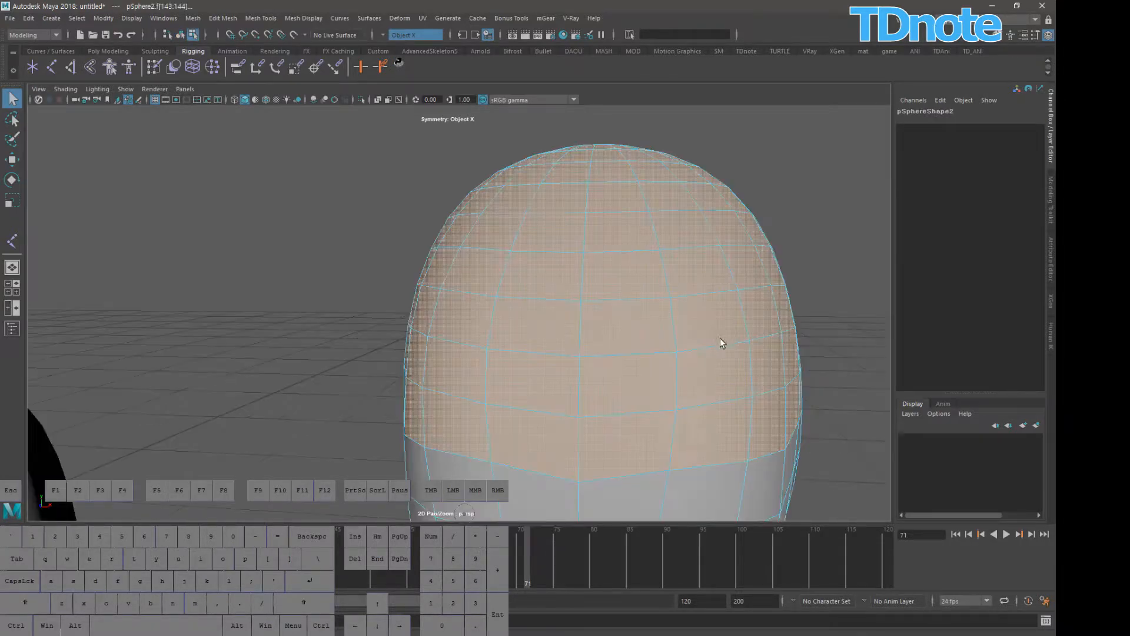
{"action": "right_click_drag", "start_coordinate": [708, 325], "coordinate": [700, 325], "text": "alt"}
{"action": "left_click_drag", "start_coordinate": [699, 325], "coordinate": [623, 291], "text": "alt"}
{"action": "right_click_drag", "start_coordinate": [623, 291], "coordinate": [480, 301], "text": "alt"}
{"action": "mouse_move", "coordinate": [612, 294]}
{"action": "left_mouse_down", "text": "alt"}
{"action": "mouse_move", "coordinate": [661, 313]}
{"action": "mouse_move", "coordinate": [627, 289]}
{"action": "left_mouse_up", "text": "alt"}
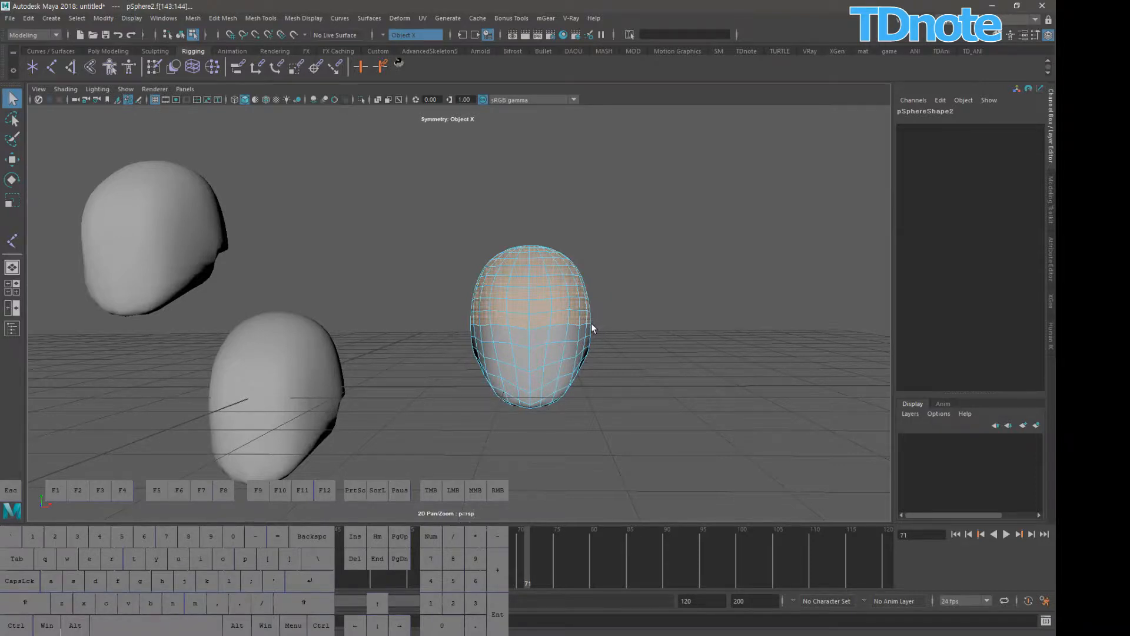
- Switch the head between object and face selection modes, ending in object mode, and duplicate it in place
{"action": "key", "text": "F8"}
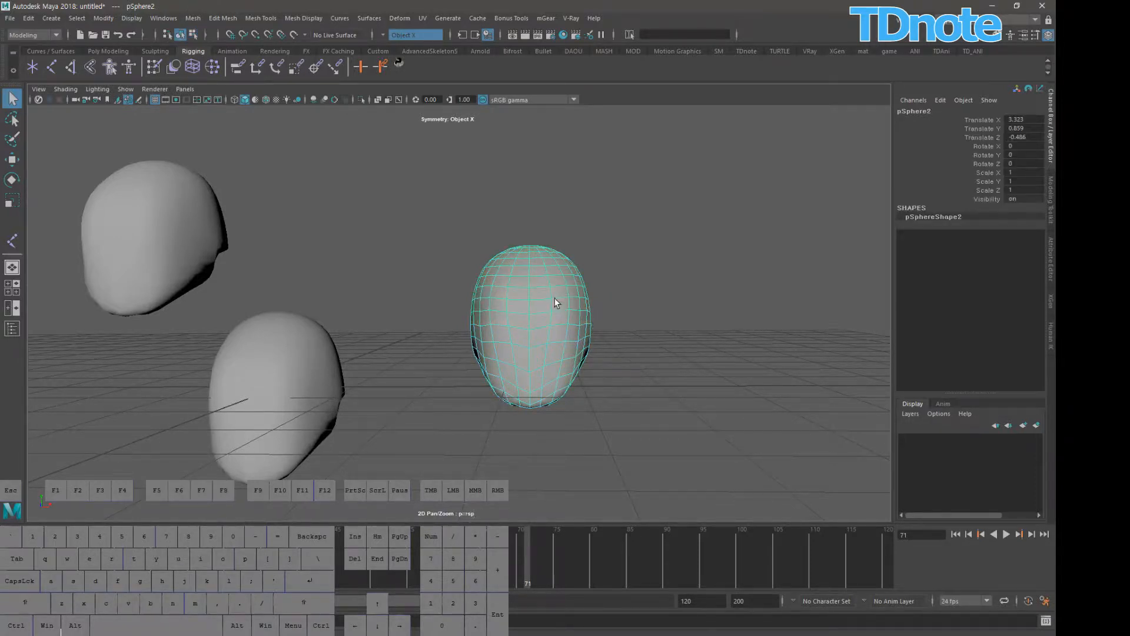
{"action": "key", "text": "F11"}
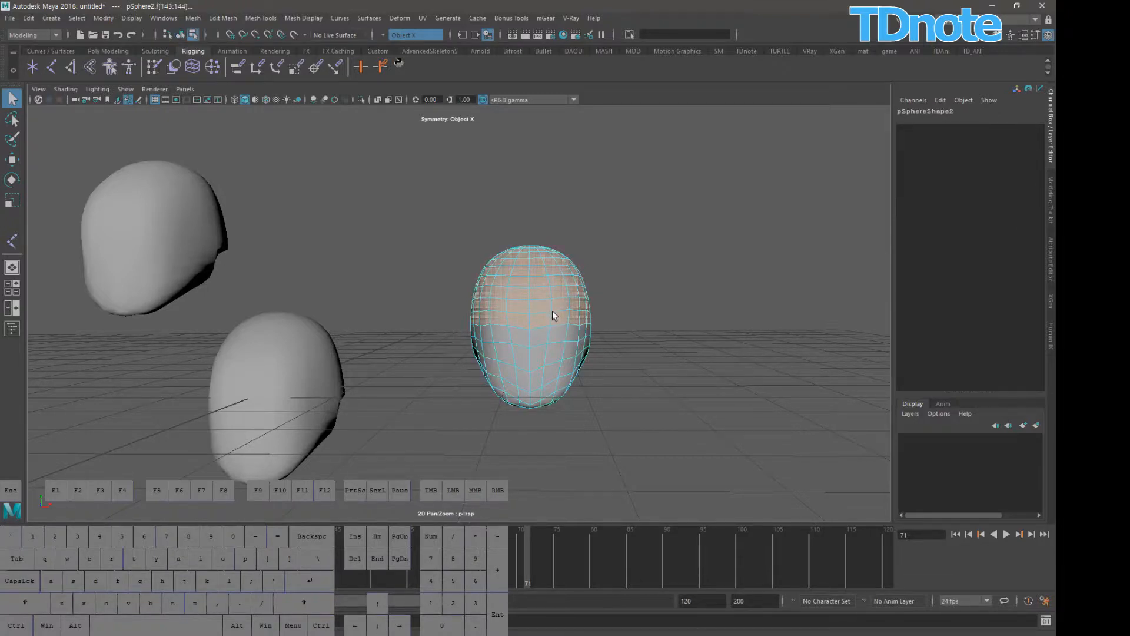
{"action": "key", "text": "F8"}
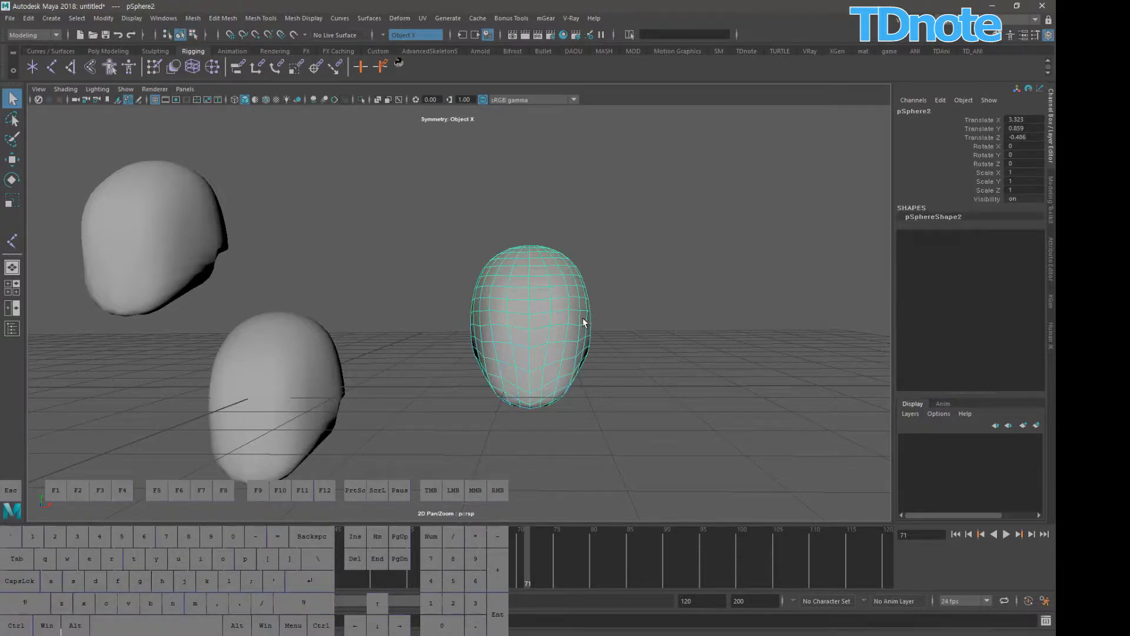
{"action": "key", "text": "ctrl+d"}
- Select the five other heads and delete them
{"action": "right_click_drag", "start_coordinate": [517, 300], "coordinate": [414, 278], "text": "alt"}
{"action": "middle_click_drag", "start_coordinate": [415, 278], "coordinate": [569, 319], "text": "alt"}
{"action": "left_click_drag", "start_coordinate": [168, 182], "coordinate": [510, 410]}
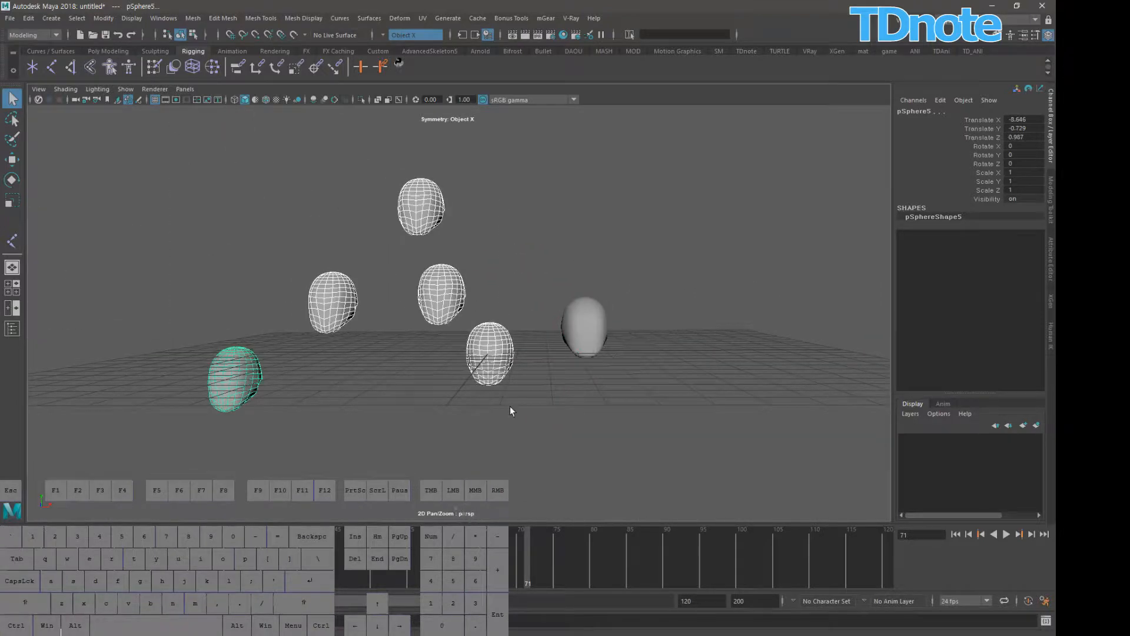
{"action": "key", "text": "Delete"}
- Recall the upper face selection on the original of the two overlapping heads and delete those faces
{"action": "left_click", "coordinate": [600, 330]}
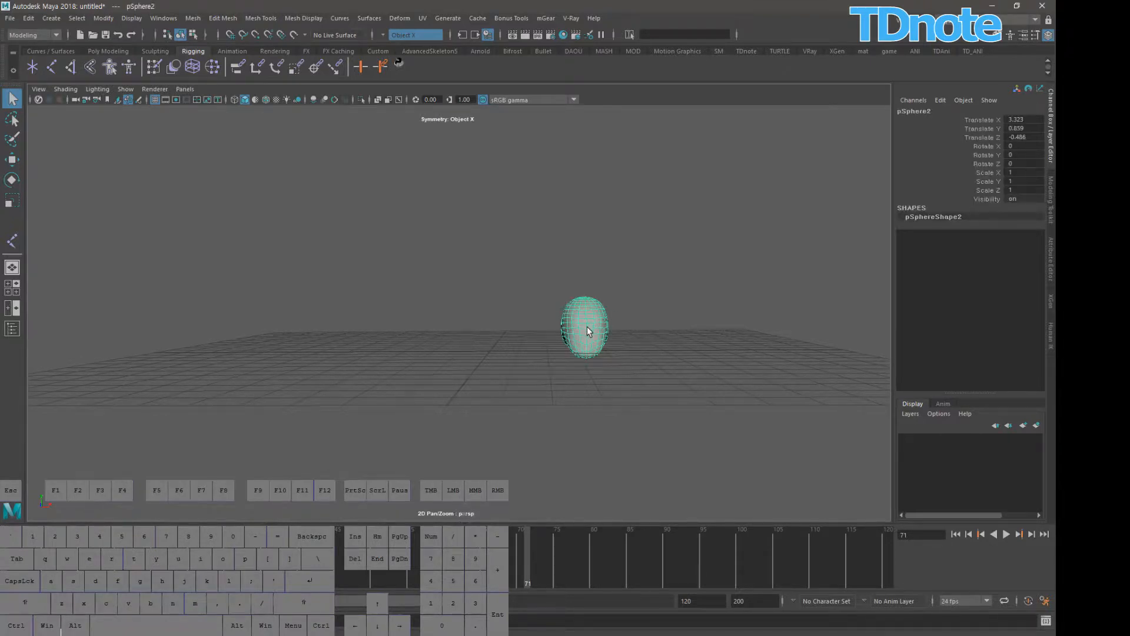
{"action": "key", "text": "F11"}
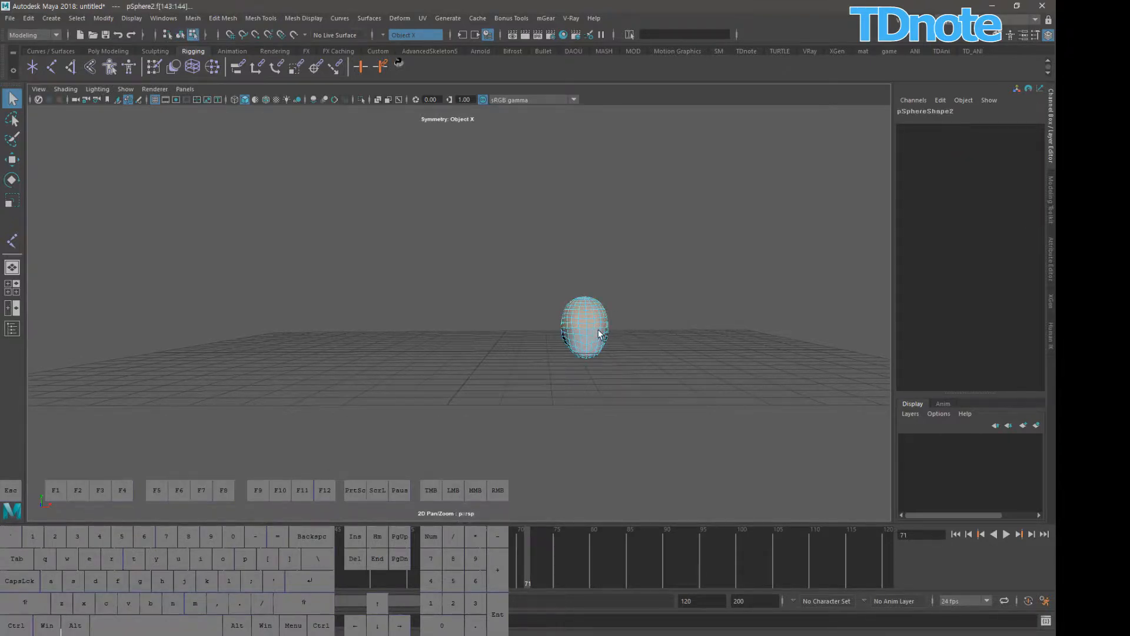
{"action": "key", "text": "Delete"}
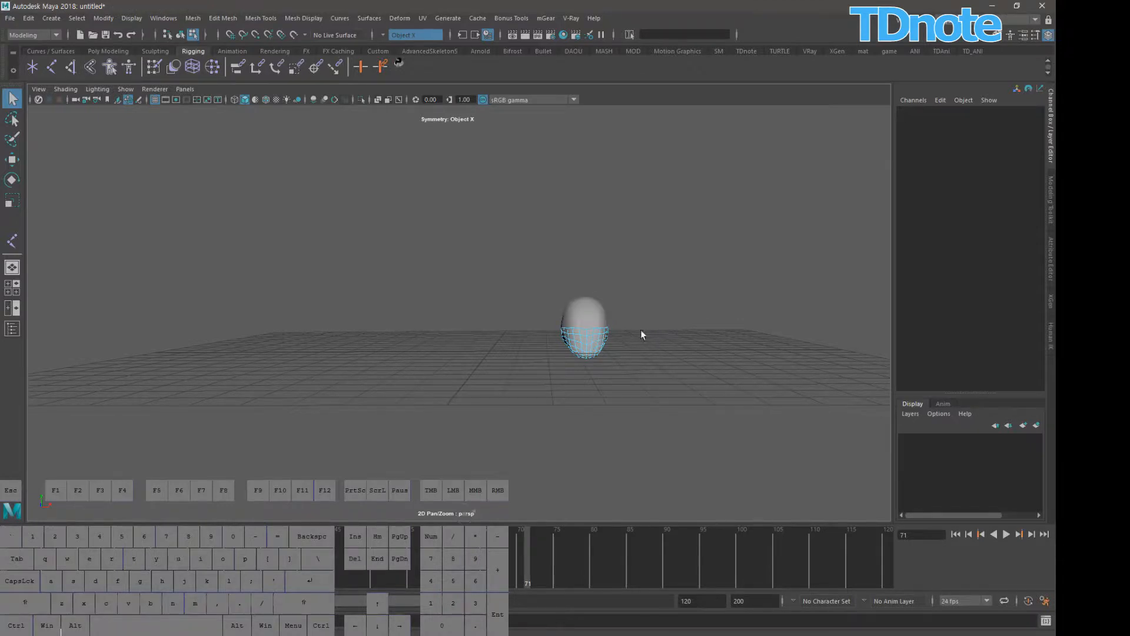
- On the duplicate head, invert the upper face selection and delete the lower faces
{"action": "middle_click_drag", "start_coordinate": [640, 330], "coordinate": [545, 331], "text": "alt"}
{"action": "right_click_drag", "start_coordinate": [554, 330], "coordinate": [743, 319], "text": "alt"}
{"action": "mouse_move", "coordinate": [584, 334]}
{"action": "middle_mouse_down", "text": "alt"}
{"action": "mouse_move", "coordinate": [603, 337]}
{"action": "mouse_move", "coordinate": [591, 349]}
{"action": "middle_mouse_up", "text": "alt"}
{"action": "right_click_drag", "start_coordinate": [595, 347], "coordinate": [815, 292], "text": "alt"}
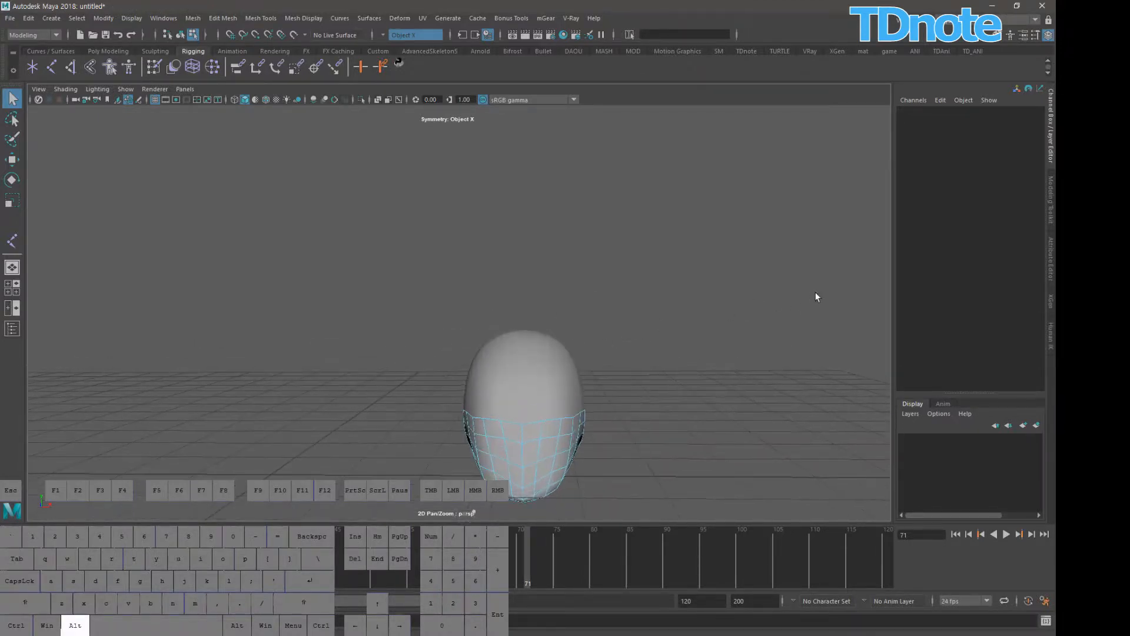
{"action": "left_click", "coordinate": [561, 374]}
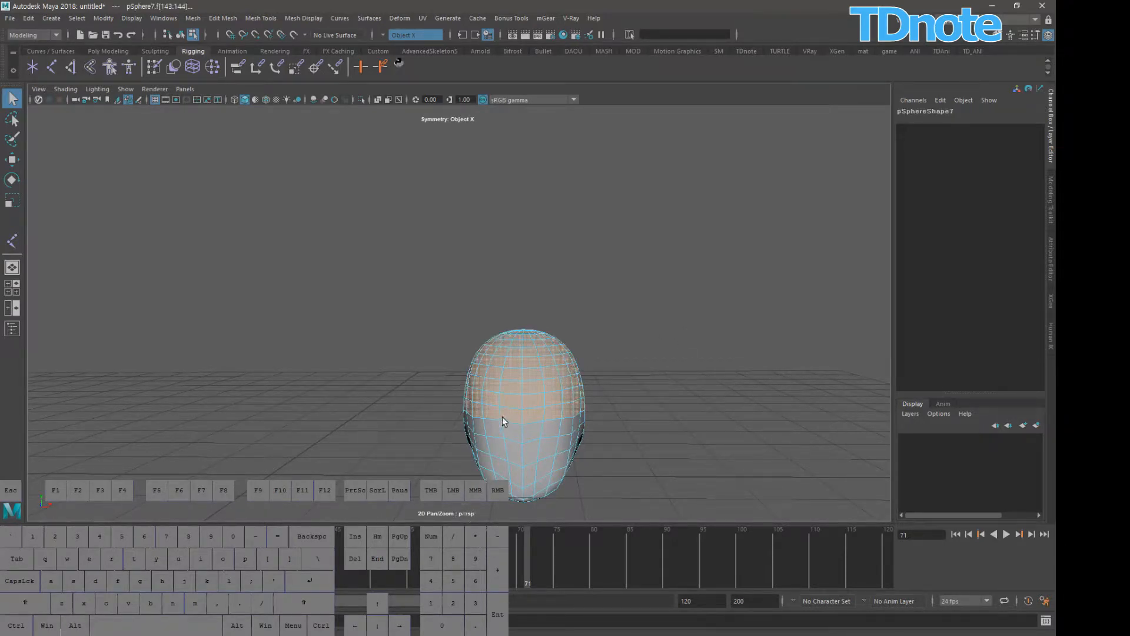
{"action": "key", "text": "shift"}
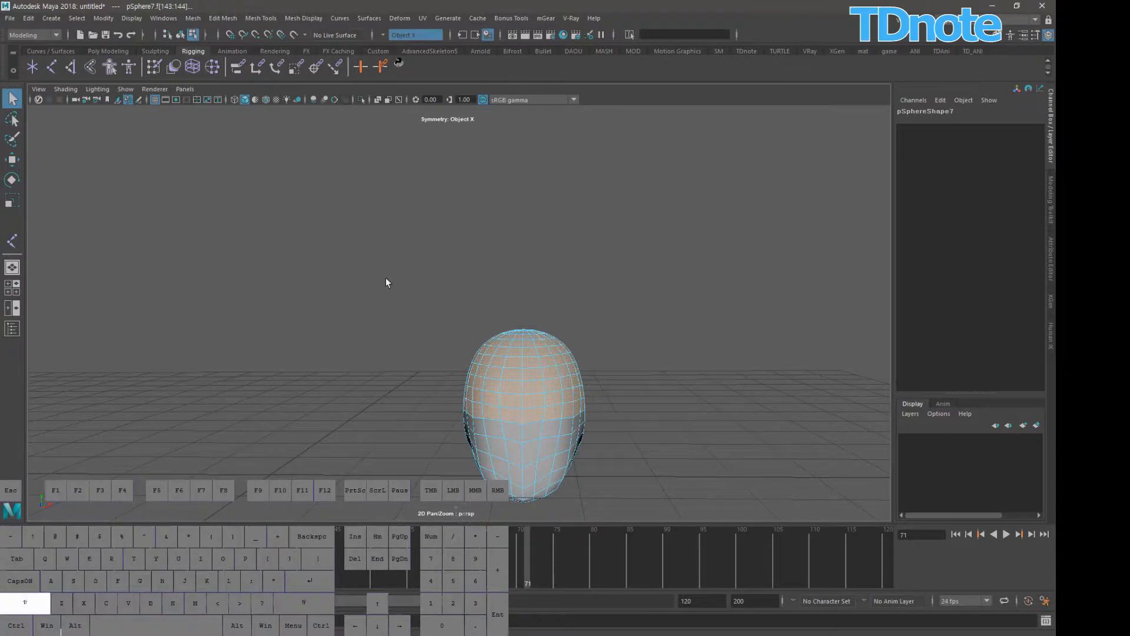
{"action": "left_click_drag", "start_coordinate": [372, 273], "coordinate": [658, 518], "text": "shift"}
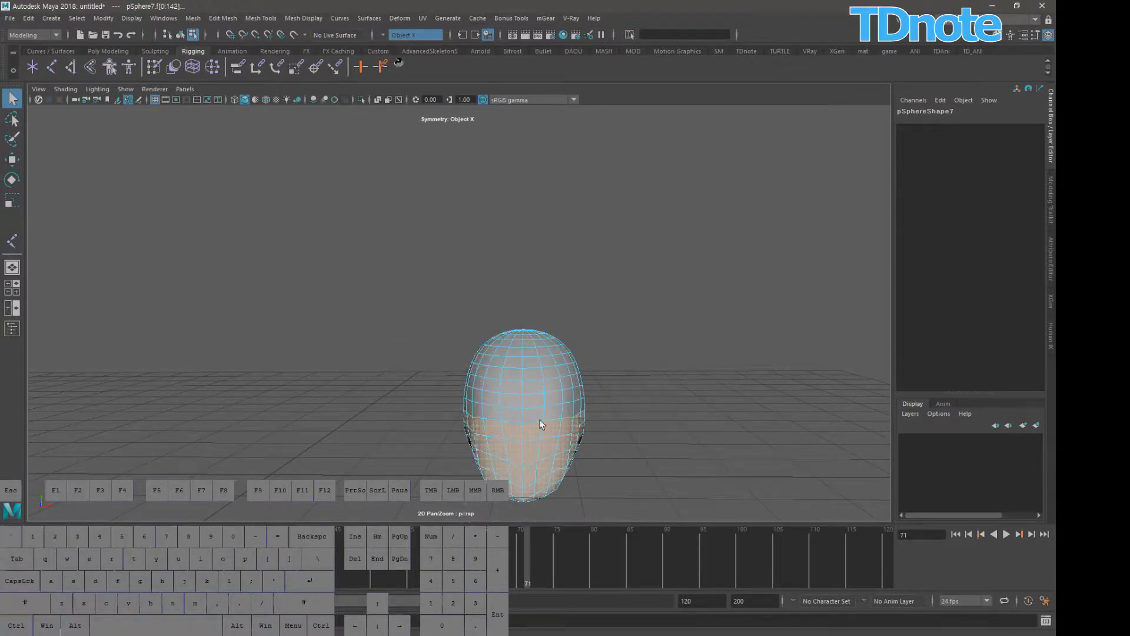
{"action": "key", "text": "Delete"}
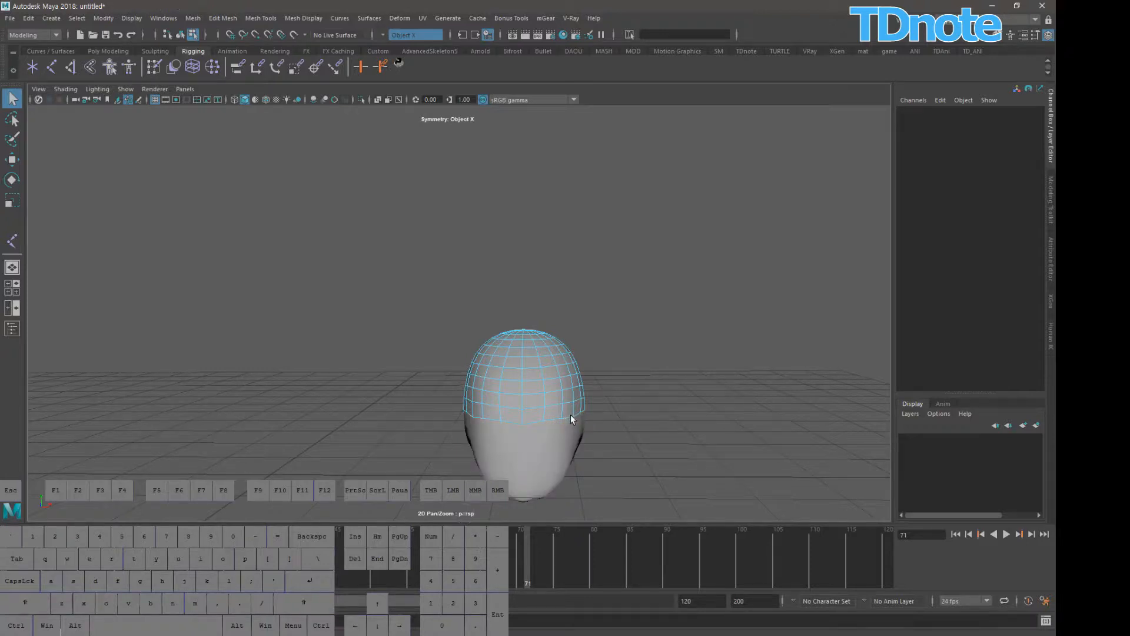
- Return to object mode, select the lower and upper head pieces in turn to check the split, and deselect everything
{"action": "key", "text": "F8"}
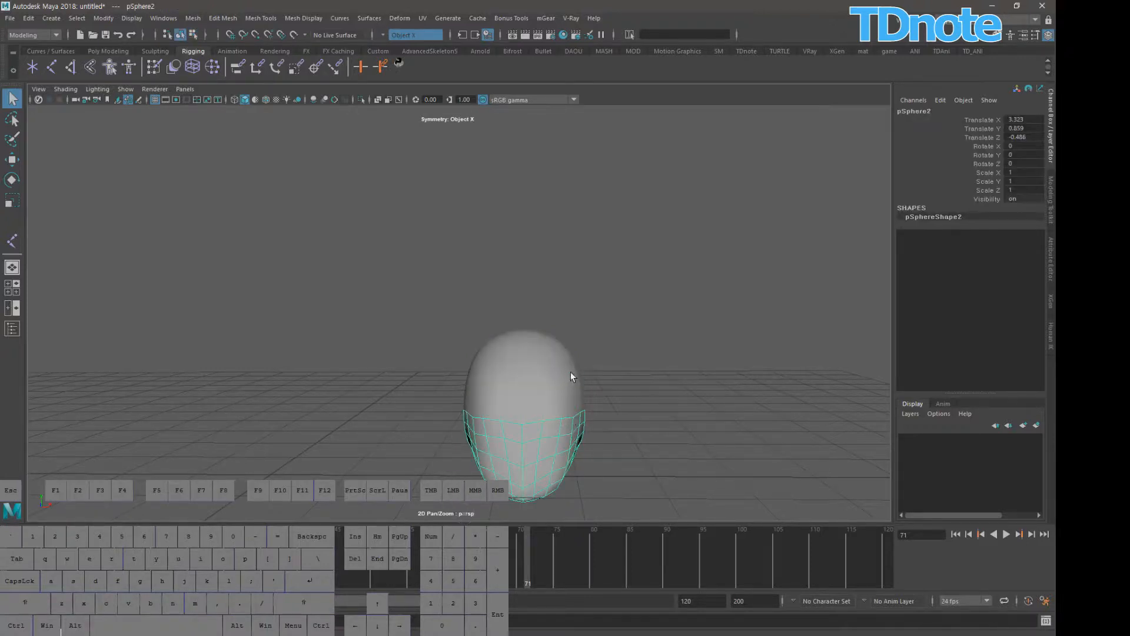
{"action": "left_click_drag", "start_coordinate": [660, 402], "coordinate": [538, 439], "text": "super"}
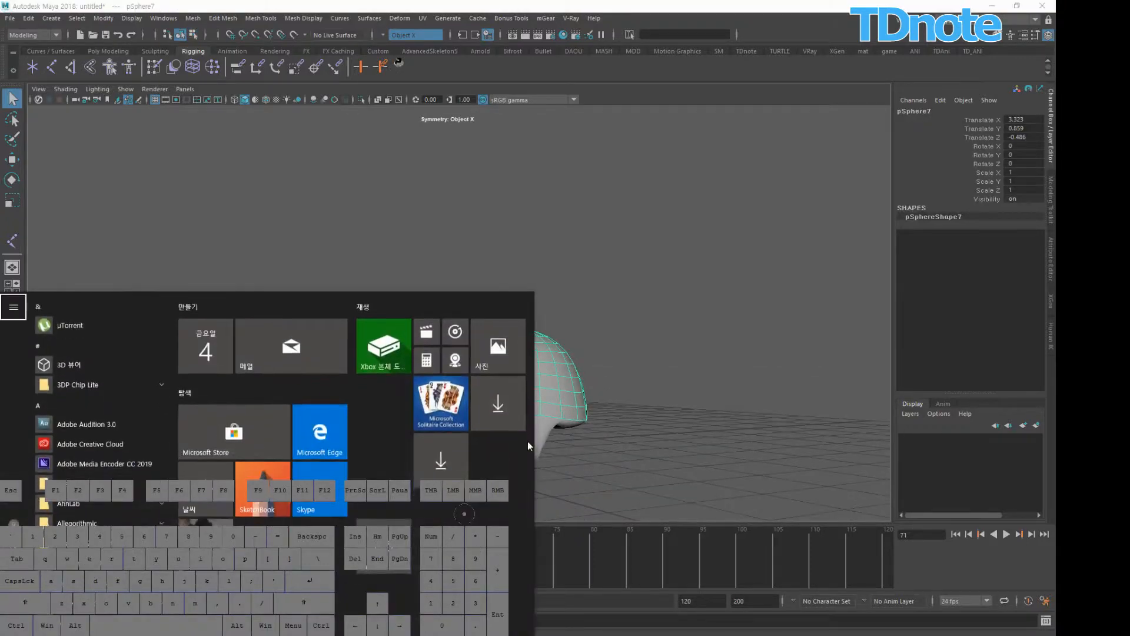
{"action": "left_click", "coordinate": [633, 429]}
{"action": "left_click", "coordinate": [528, 440]}
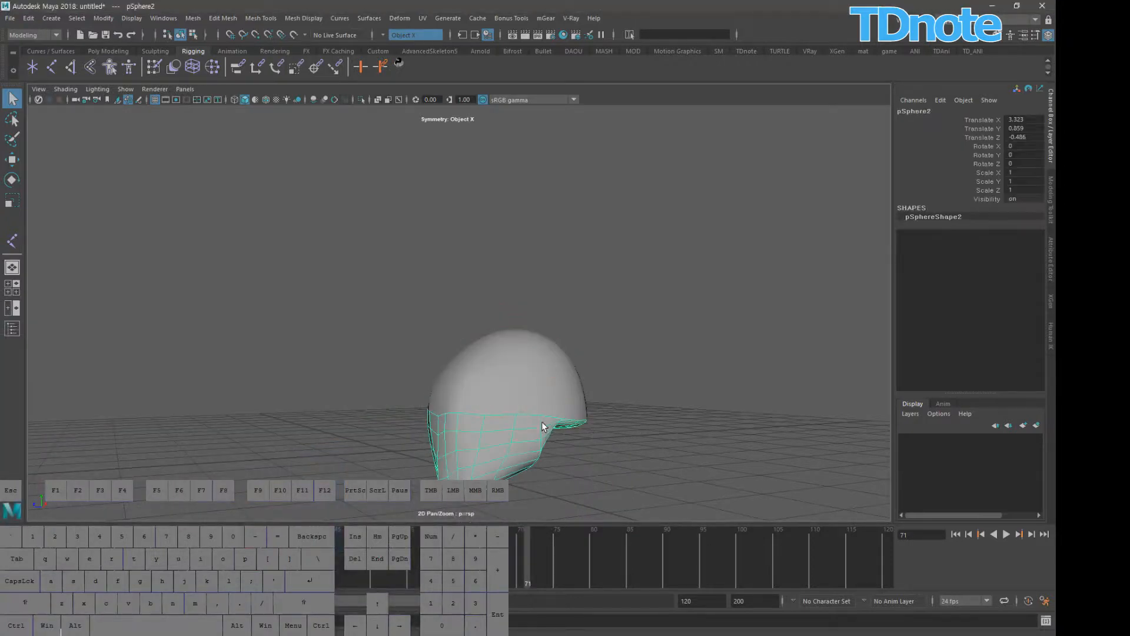
{"action": "left_click_drag", "start_coordinate": [627, 430], "coordinate": [599, 386], "text": "alt"}
{"action": "middle_click_drag", "start_coordinate": [589, 365], "coordinate": [580, 277], "text": "alt"}
{"action": "right_click_drag", "start_coordinate": [580, 294], "coordinate": [619, 374], "text": "alt"}
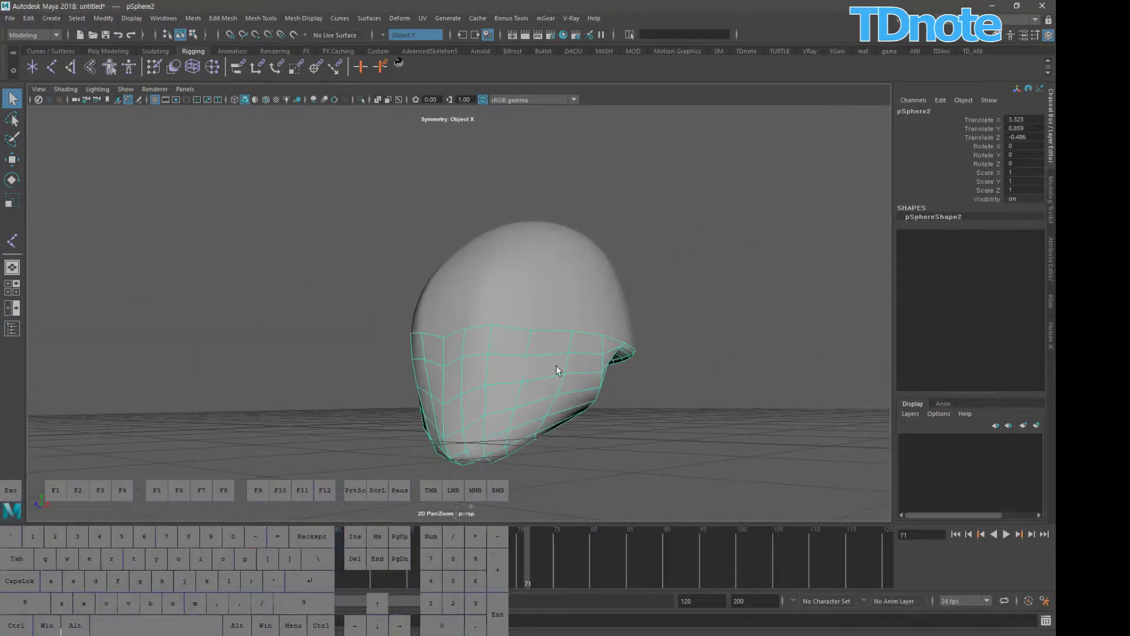
{"action": "key", "text": "alt"}
{"action": "left_click", "coordinate": [565, 280]}
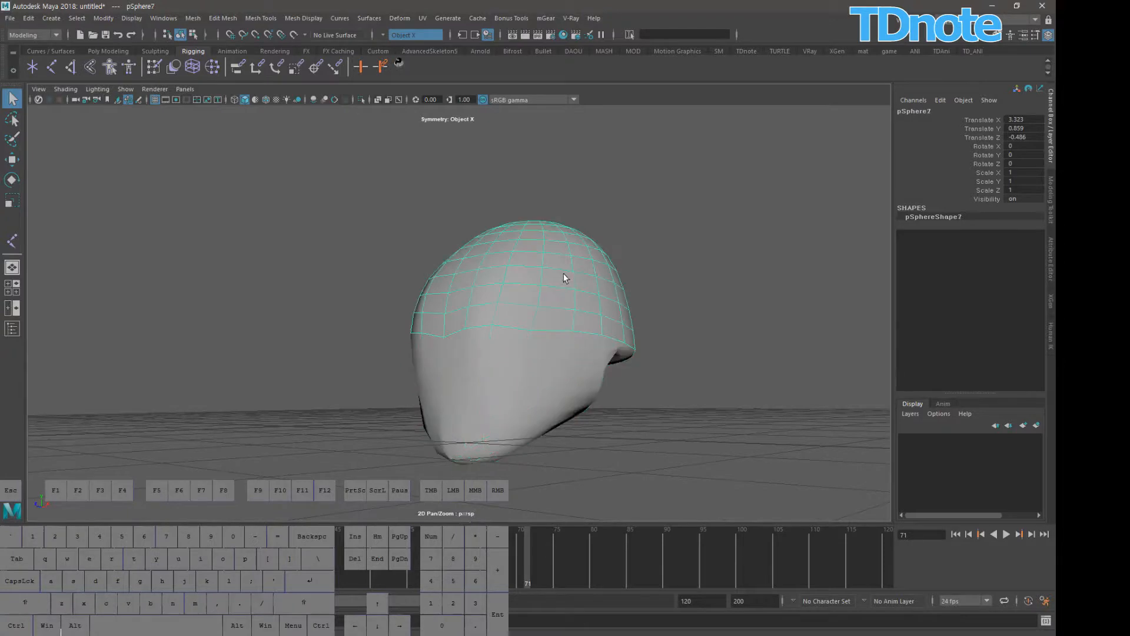
{"action": "left_click_drag", "start_coordinate": [565, 281], "coordinate": [668, 344], "text": "alt"}
{"action": "left_click", "coordinate": [745, 274]}
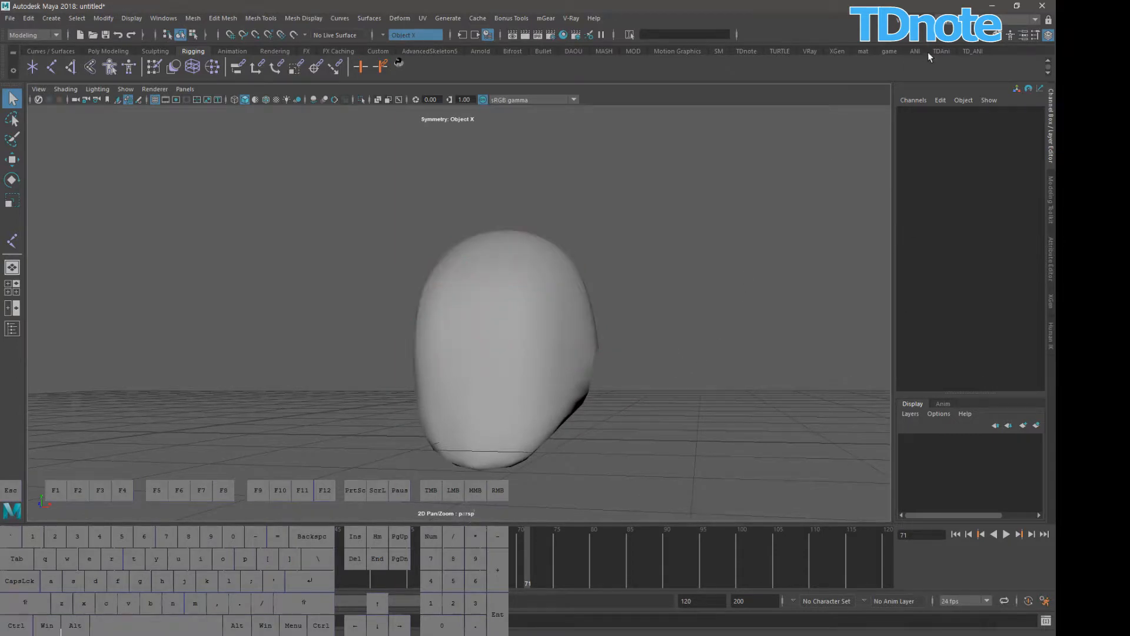
- Open the TDnote rigging tools and narrow their docked window beside the viewport
{"action": "left_click", "coordinate": [748, 51]}
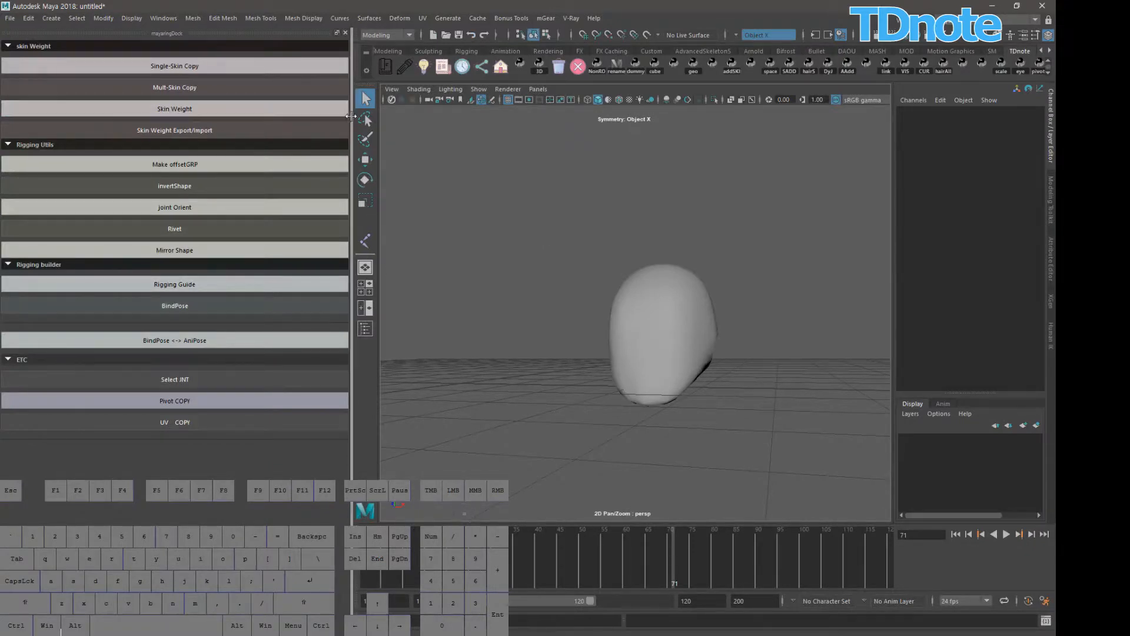
{"action": "left_click_drag", "start_coordinate": [351, 118], "coordinate": [83, 117]}
{"action": "left_click_drag", "start_coordinate": [709, 338], "coordinate": [638, 346], "text": "alt"}
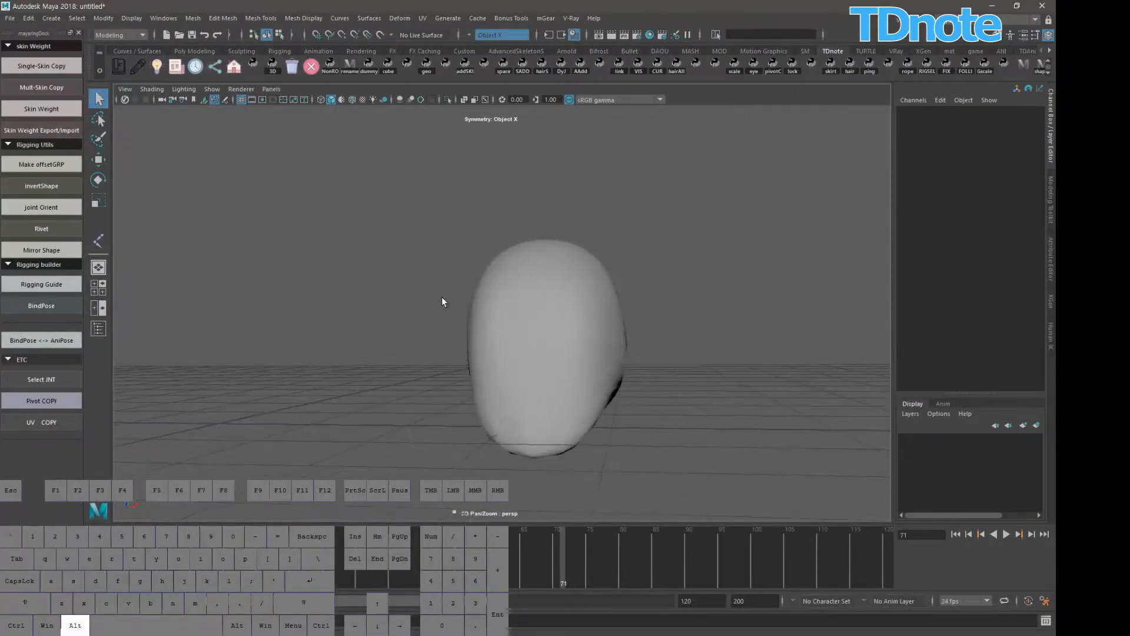
- Show the four-view layout and move both head pieces along X to the centre of the grid
{"action": "left_click", "coordinate": [103, 292]}
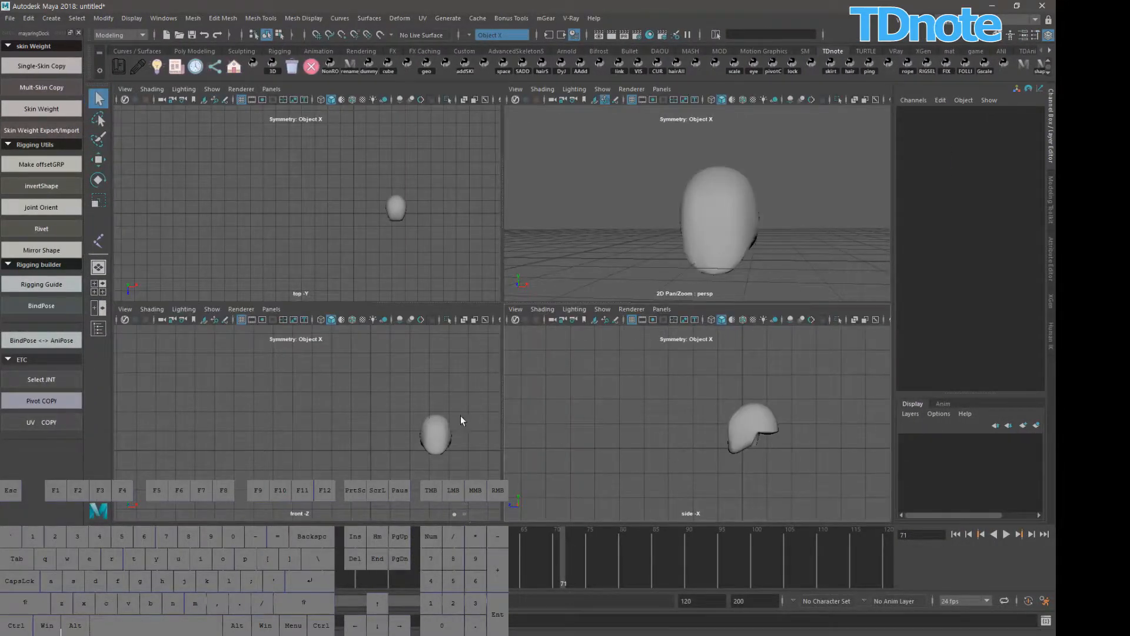
{"action": "left_click", "coordinate": [435, 433]}
{"action": "key", "text": "w"}
{"action": "left_click_drag", "start_coordinate": [461, 434], "coordinate": [437, 435]}
{"action": "left_click", "coordinate": [650, 412]}
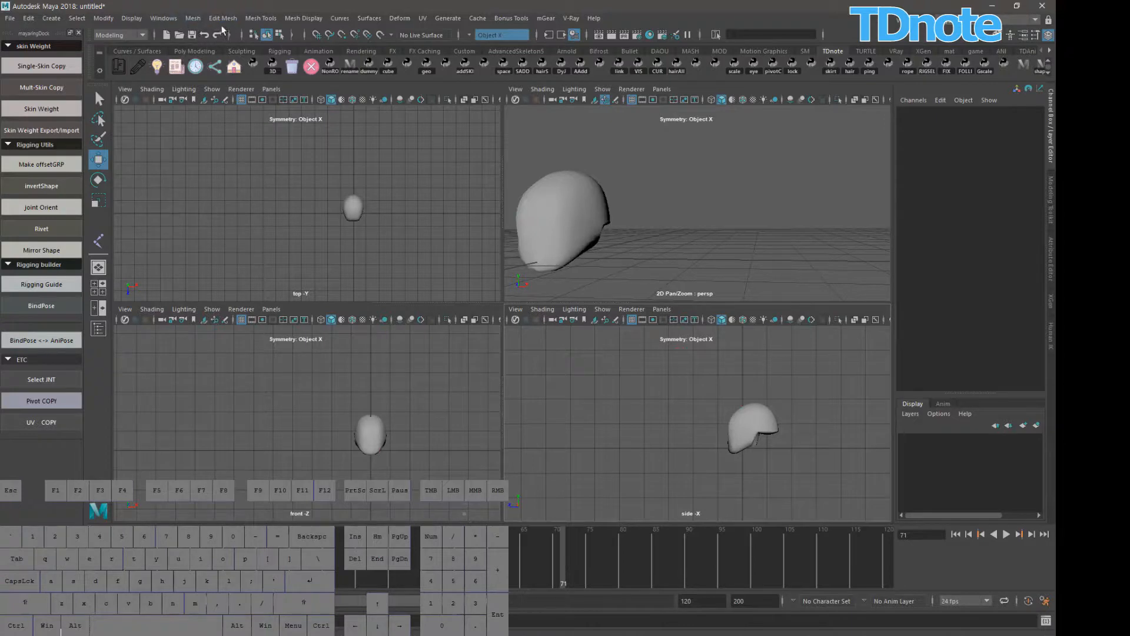
- Switch to the Rigging menu set and create a single joint inside the upper head piece in the side view
{"action": "left_click", "coordinate": [127, 35]}
{"action": "left_click", "coordinate": [114, 58]}
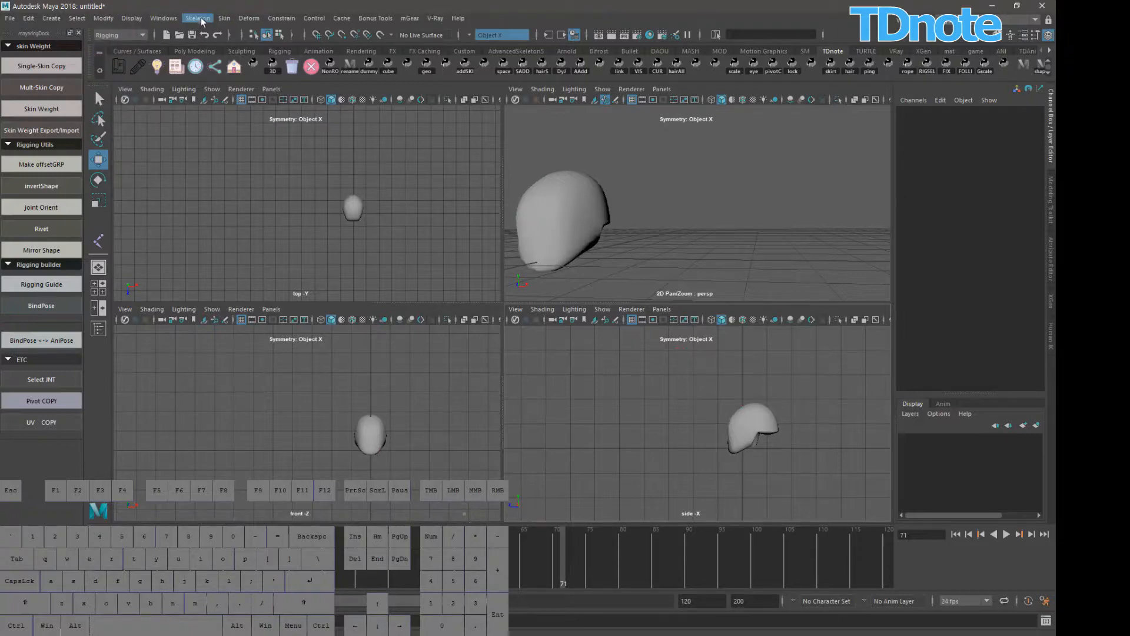
{"action": "left_click", "coordinate": [200, 18]}
{"action": "left_click", "coordinate": [222, 43]}
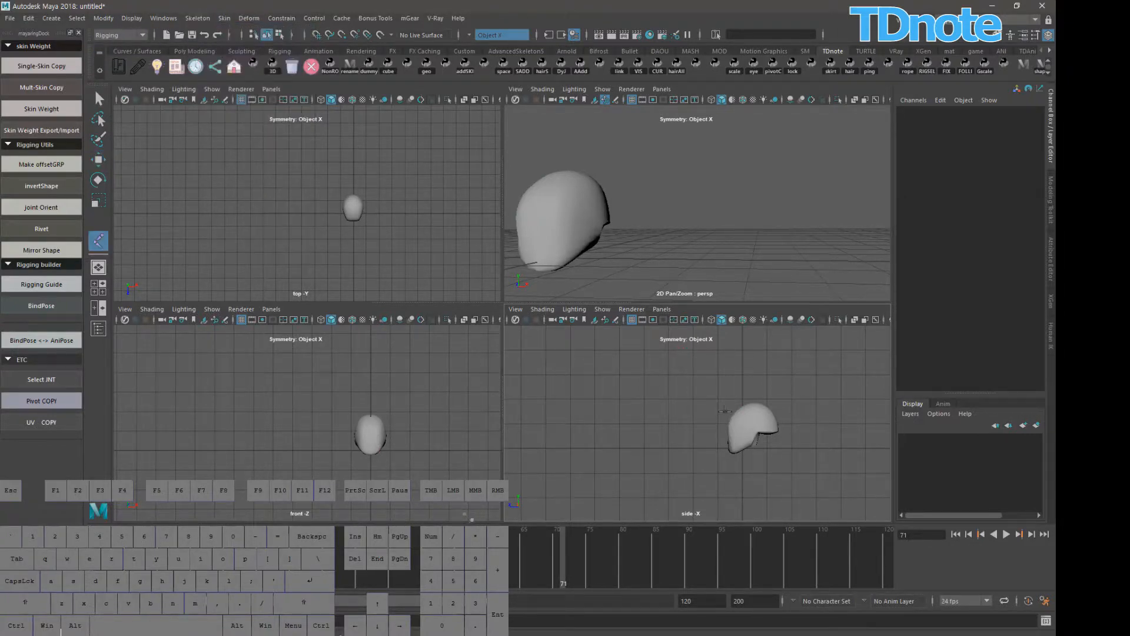
{"action": "left_click", "coordinate": [756, 416]}
{"action": "key", "text": "w"}
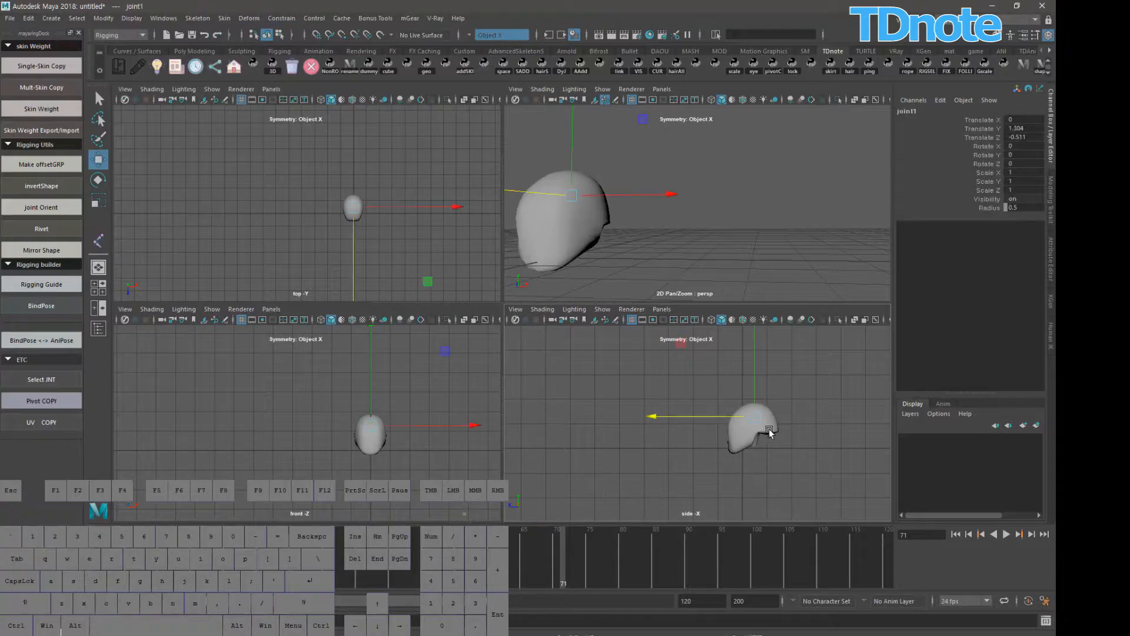
- Duplicate the joint and move the copy down and forward into the lower head piece in the side view
{"action": "key", "text": "ctrl+d"}
{"action": "left_click_drag", "start_coordinate": [756, 417], "coordinate": [747, 438]}
{"action": "left_click_drag", "start_coordinate": [704, 379], "coordinate": [806, 459], "text": "ctrl+alt"}
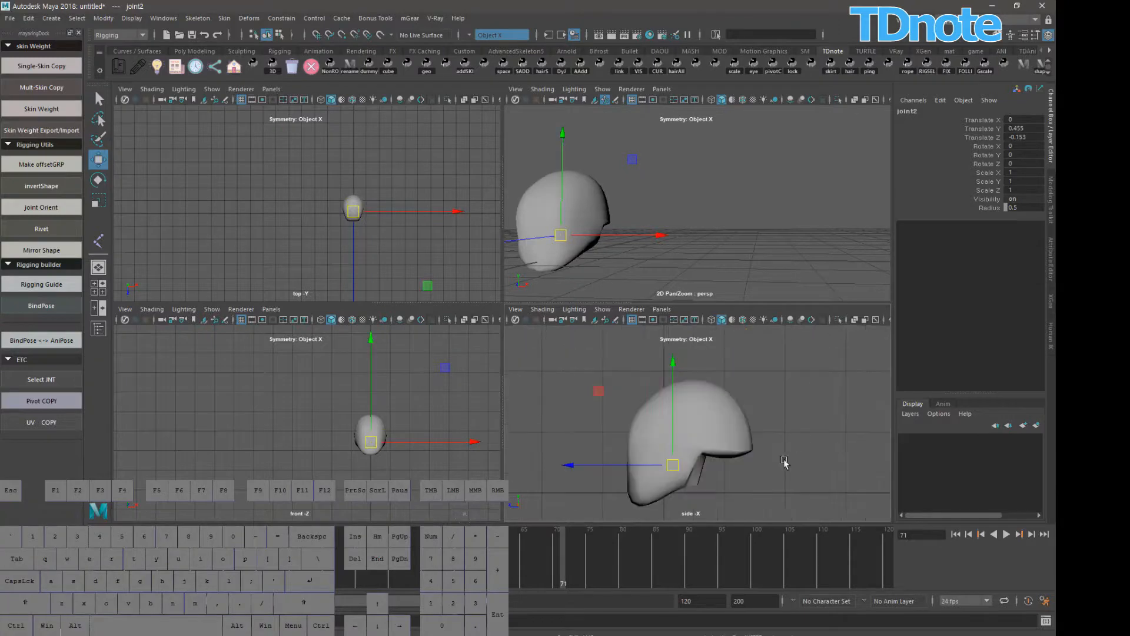
{"action": "mouse_move", "coordinate": [677, 467]}
{"action": "left_mouse_down"}
{"action": "mouse_move", "coordinate": [703, 458]}
{"action": "mouse_move", "coordinate": [676, 461]}
{"action": "left_mouse_up"}
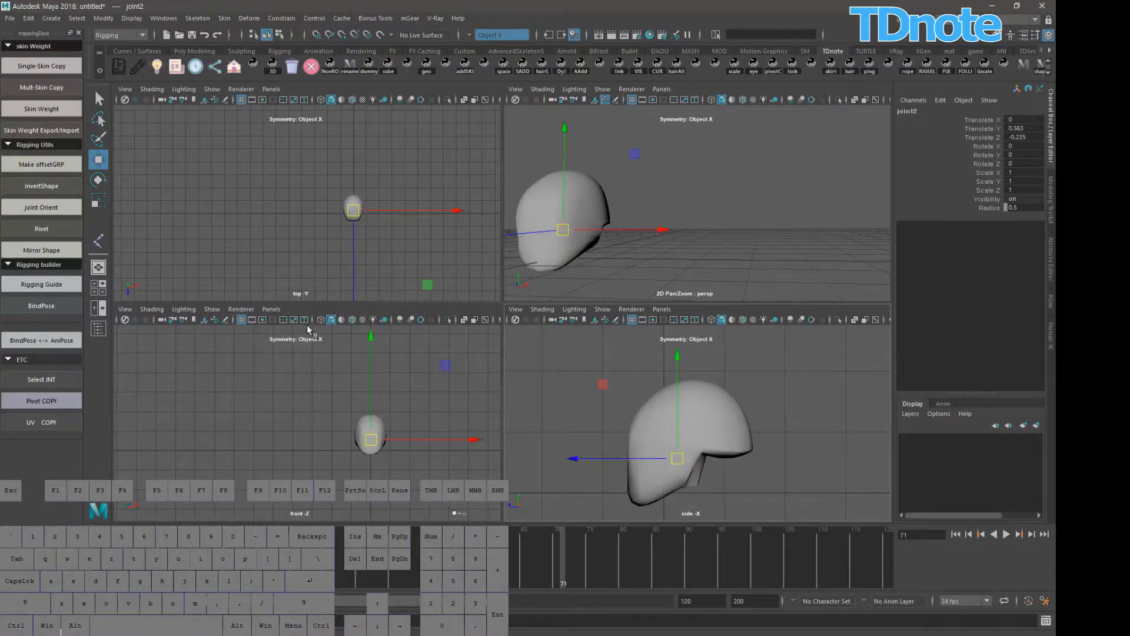
- Open the Outliner and bind the lower head piece pSphere2 to joint2 with Bind Skin
{"action": "left_click", "coordinate": [99, 329]}
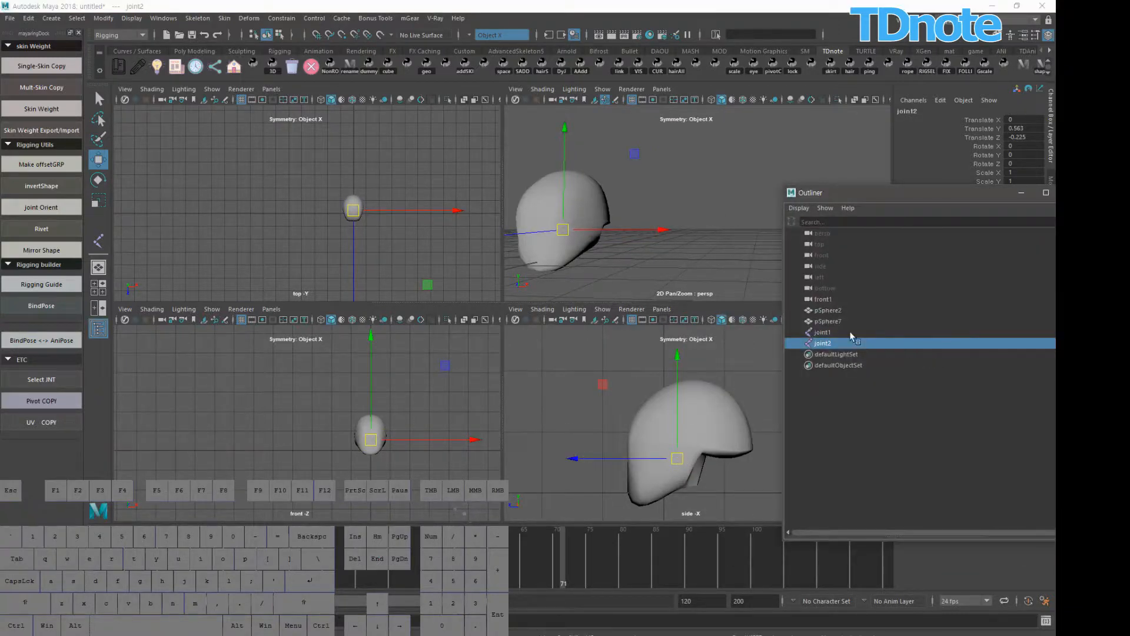
{"action": "left_click", "coordinate": [830, 312]}
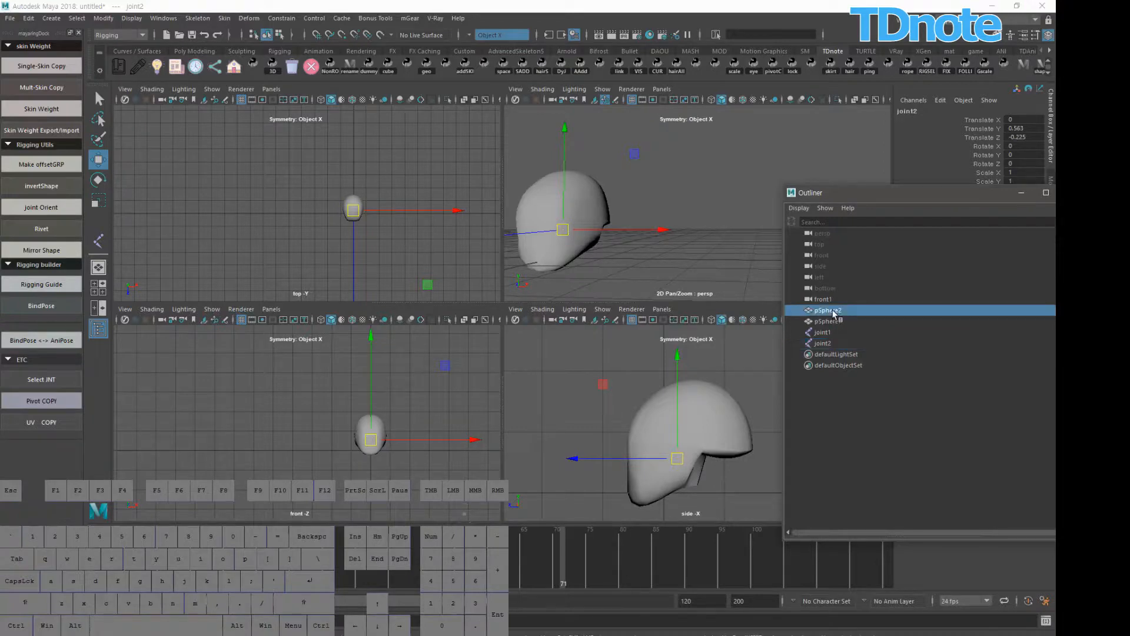
{"action": "left_click", "coordinate": [828, 343], "text": "ctrl"}
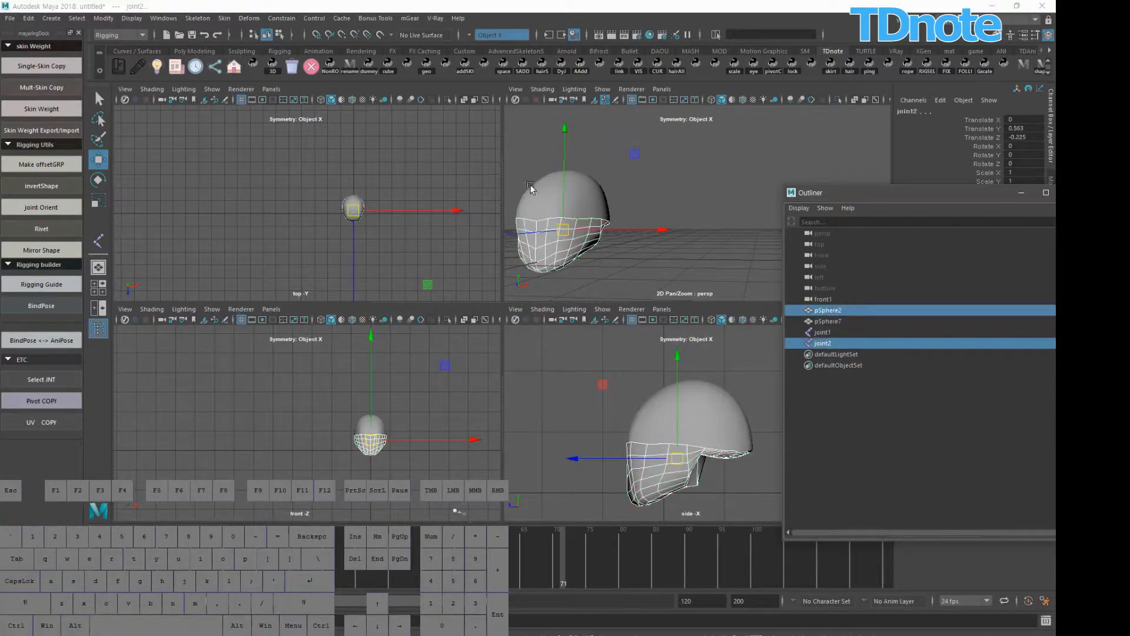
{"action": "left_click", "coordinate": [226, 19]}
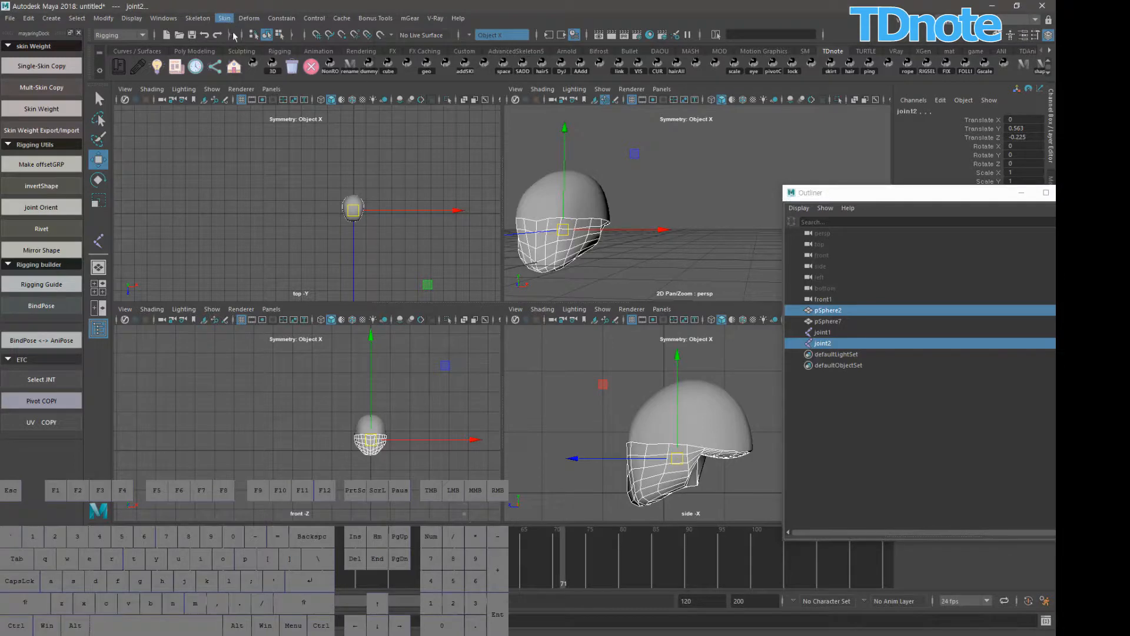
{"action": "left_click", "coordinate": [256, 46]}
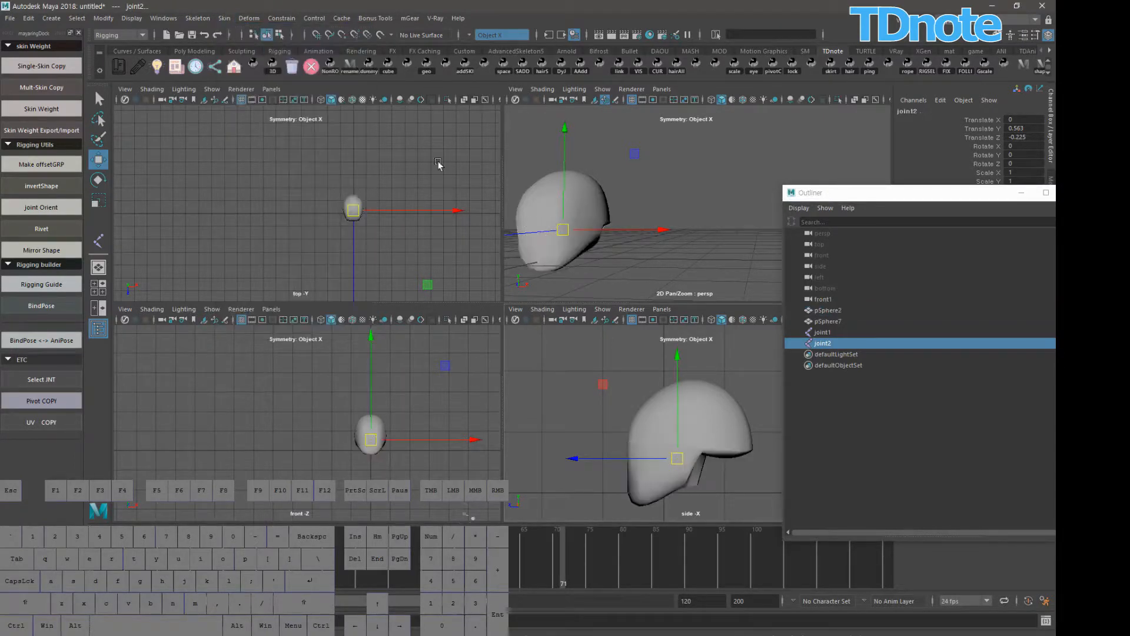
- Bind the upper head piece pSphere7 to joint1 with Bind Skin and clear the selection
{"action": "left_click", "coordinate": [828, 332]}
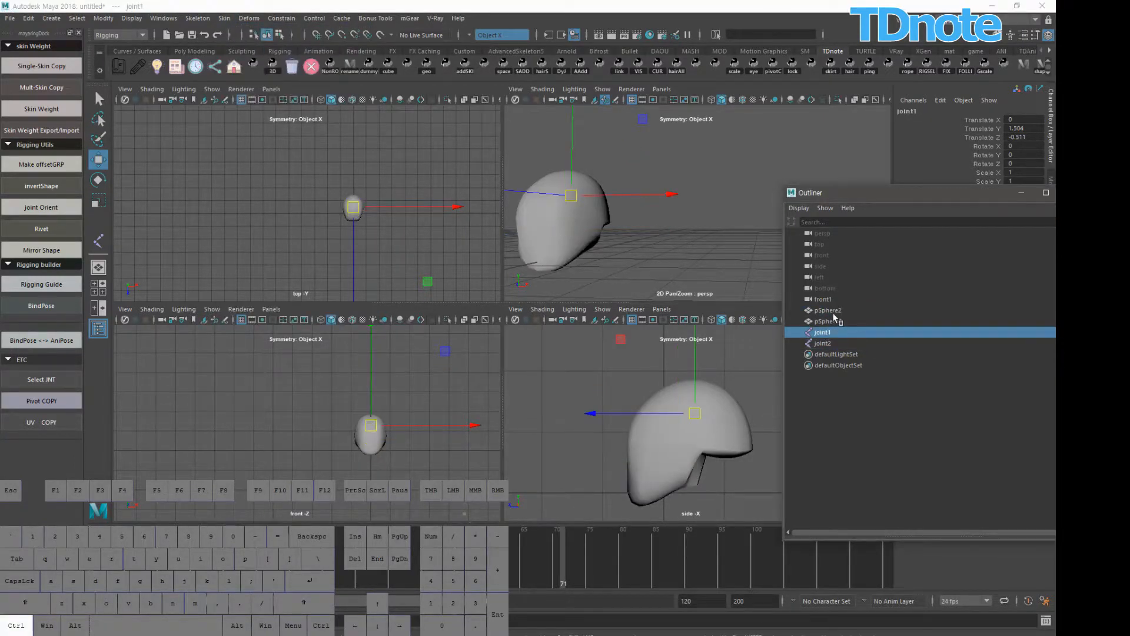
{"action": "left_click", "coordinate": [829, 322], "text": "ctrl"}
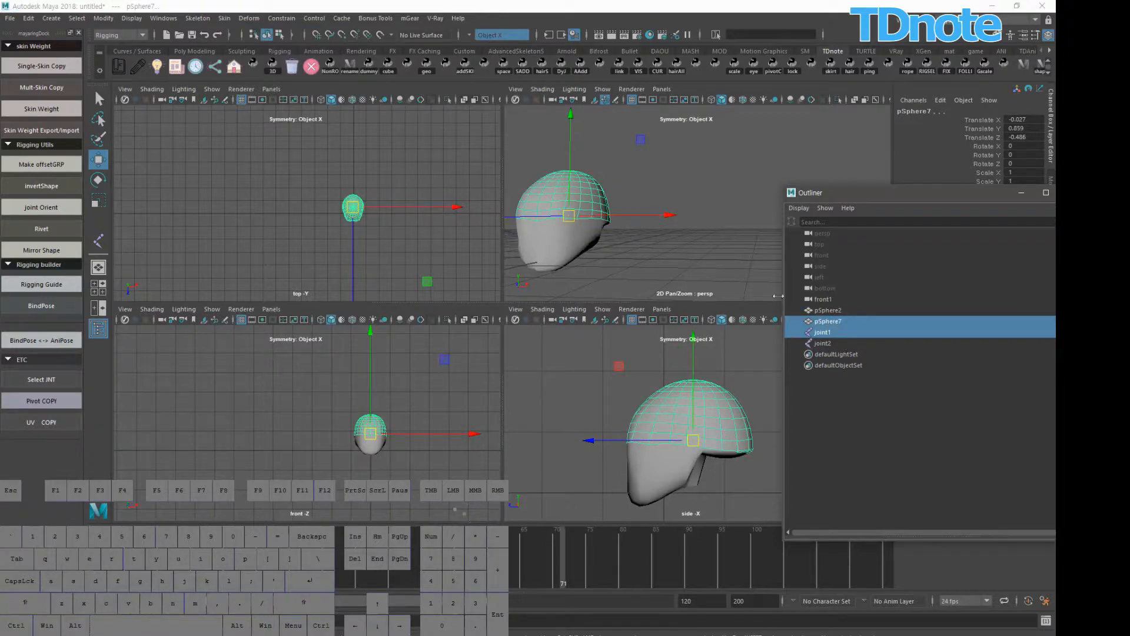
{"action": "left_click", "coordinate": [226, 19]}
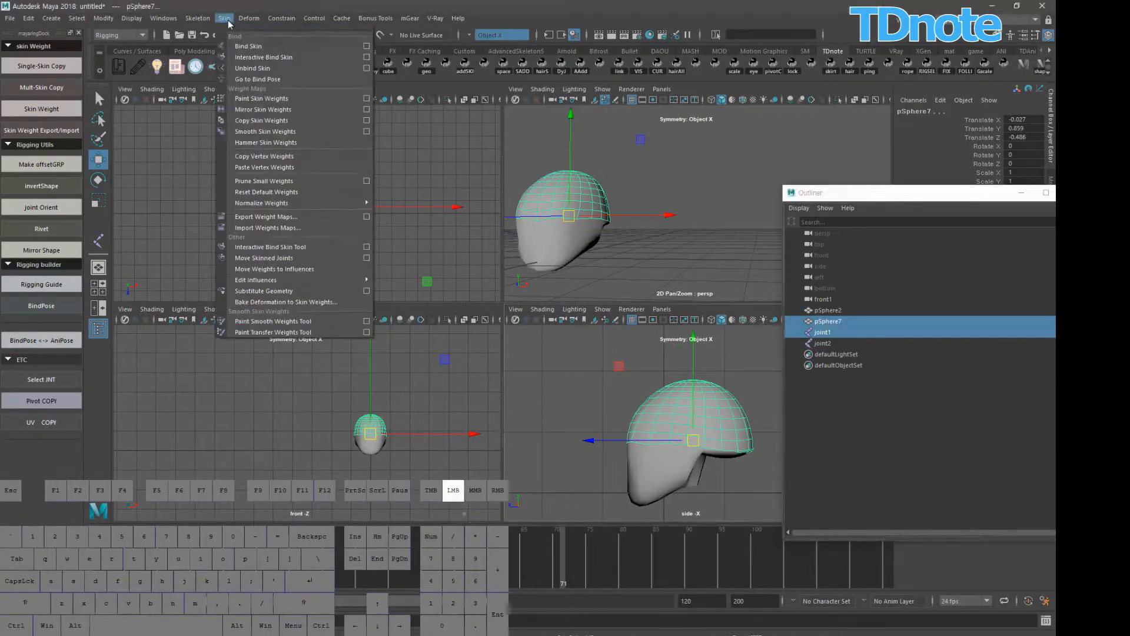
{"action": "left_click", "coordinate": [263, 46]}
{"action": "left_click_drag", "start_coordinate": [590, 360], "coordinate": [604, 380]}
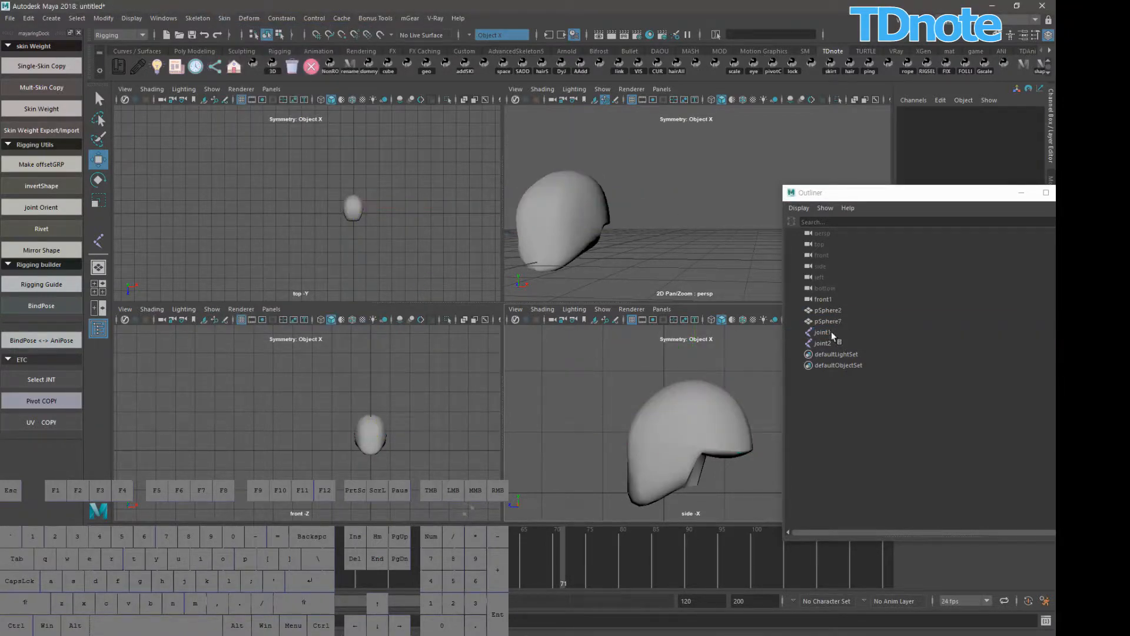
- Duplicate both skinned head pieces, switch to the Modeling menu set, and combine the copies into one mesh
{"action": "left_click_drag", "start_coordinate": [833, 308], "coordinate": [830, 323]}
{"action": "key", "text": "ctrl+d"}
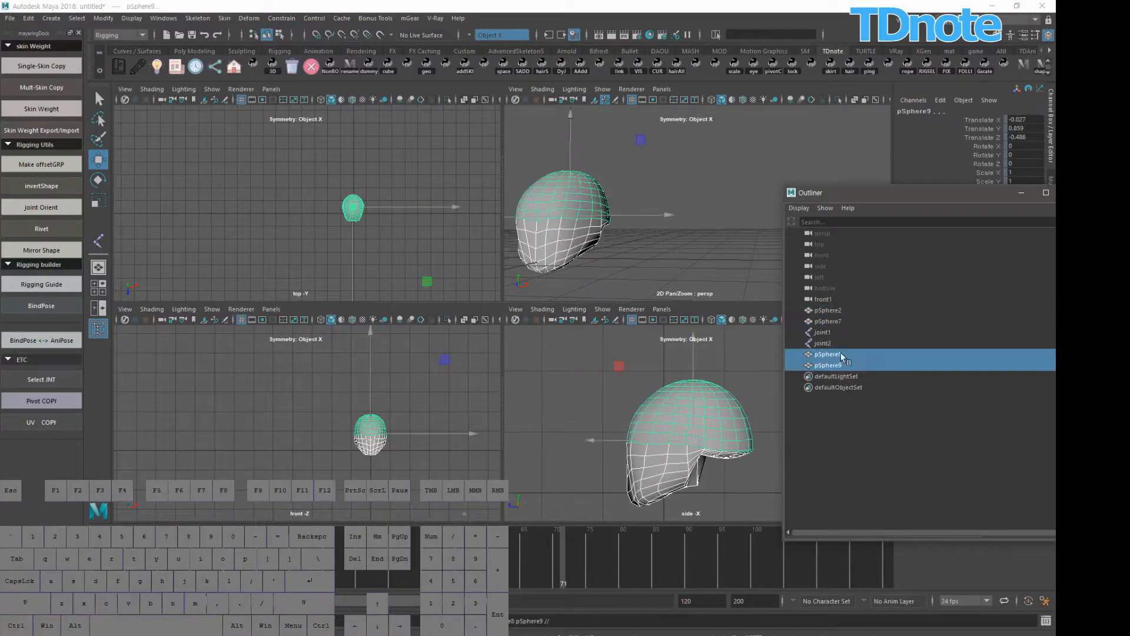
{"action": "left_click", "coordinate": [118, 34]}
{"action": "left_click", "coordinate": [110, 48]}
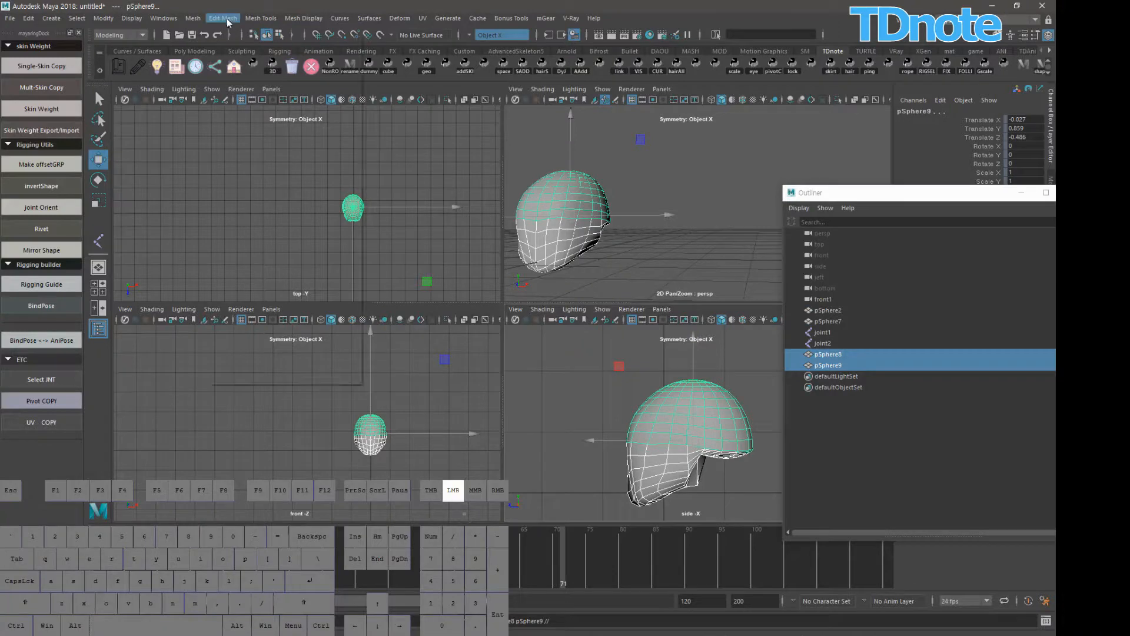
{"action": "left_click", "coordinate": [193, 19]}
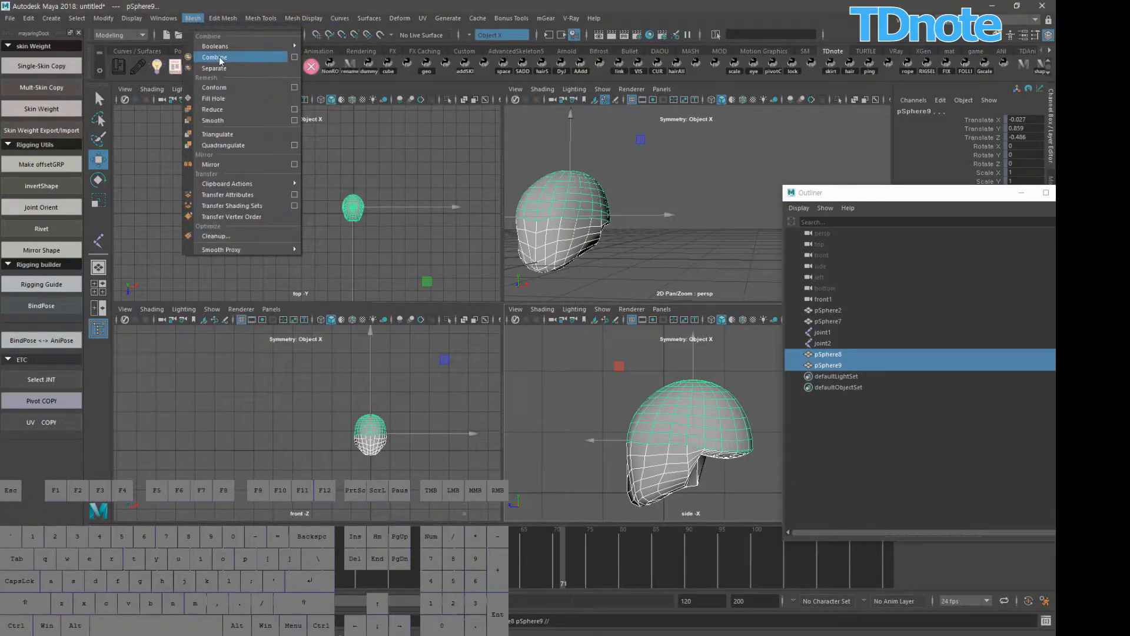
{"action": "left_click", "coordinate": [214, 57]}
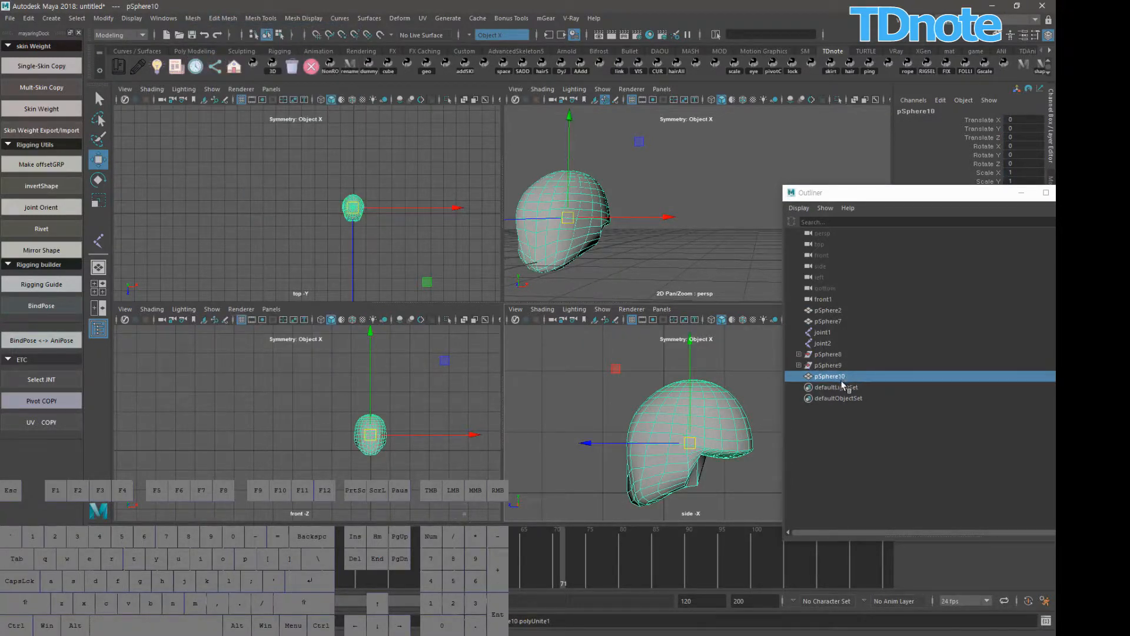
- Duplicate the combined head, then delete the first combined mesh and its leftover groups pSphere8 and pSphere9
{"action": "key", "text": "ctrl+d"}
{"action": "left_click_drag", "start_coordinate": [840, 377], "coordinate": [834, 357]}
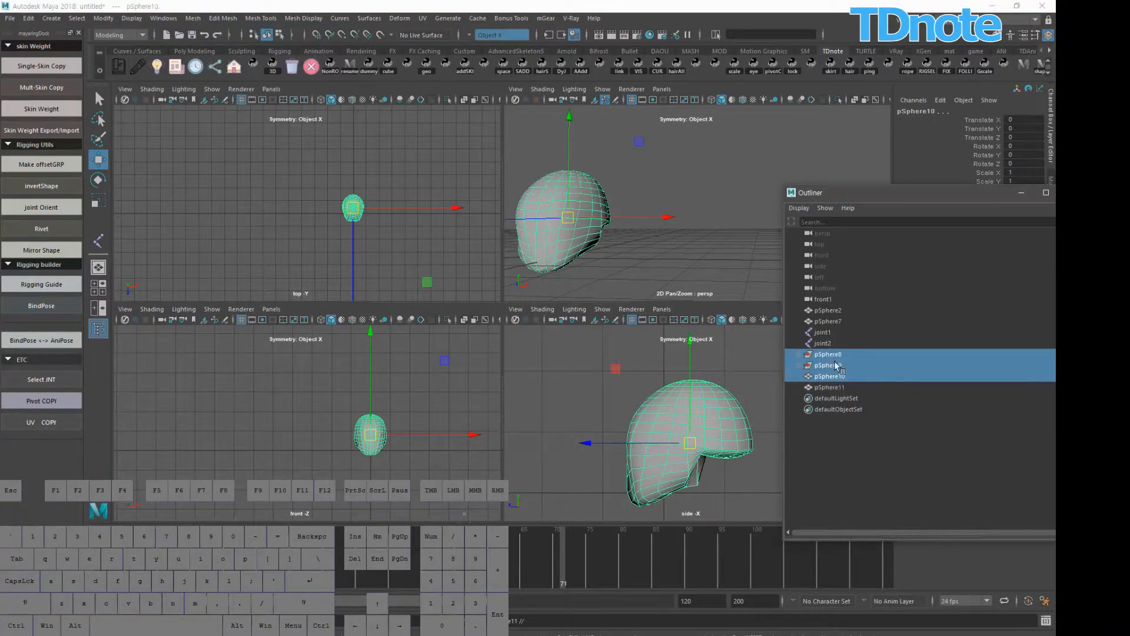
{"action": "key", "text": "Delete"}
{"action": "left_click", "coordinate": [837, 355]}
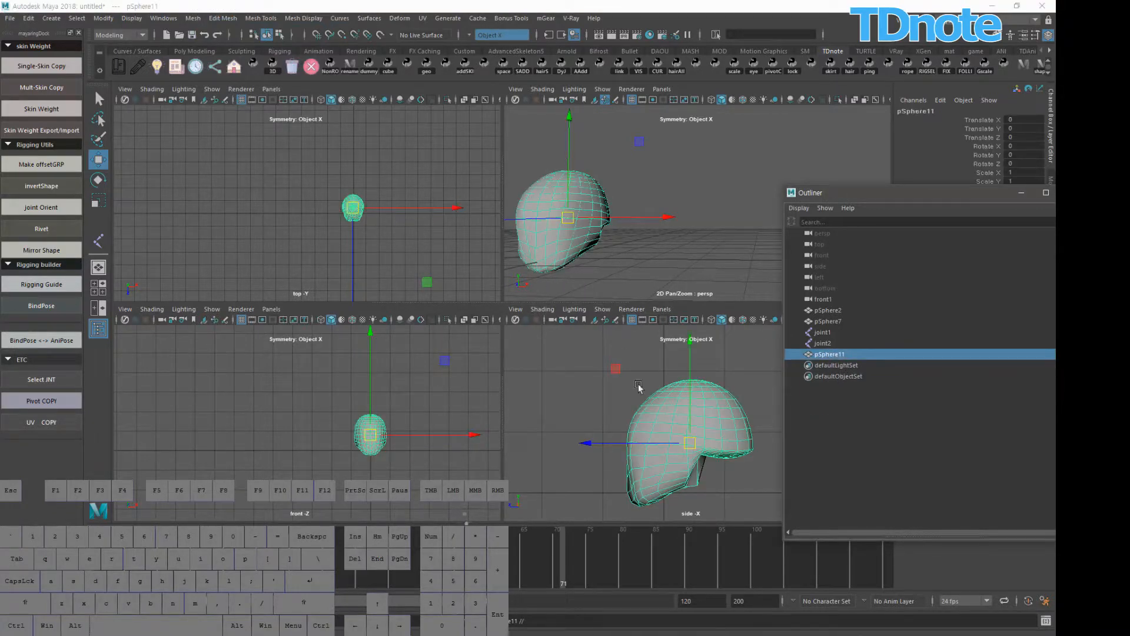
{"action": "left_click_drag", "start_coordinate": [577, 239], "coordinate": [551, 226], "text": "alt"}
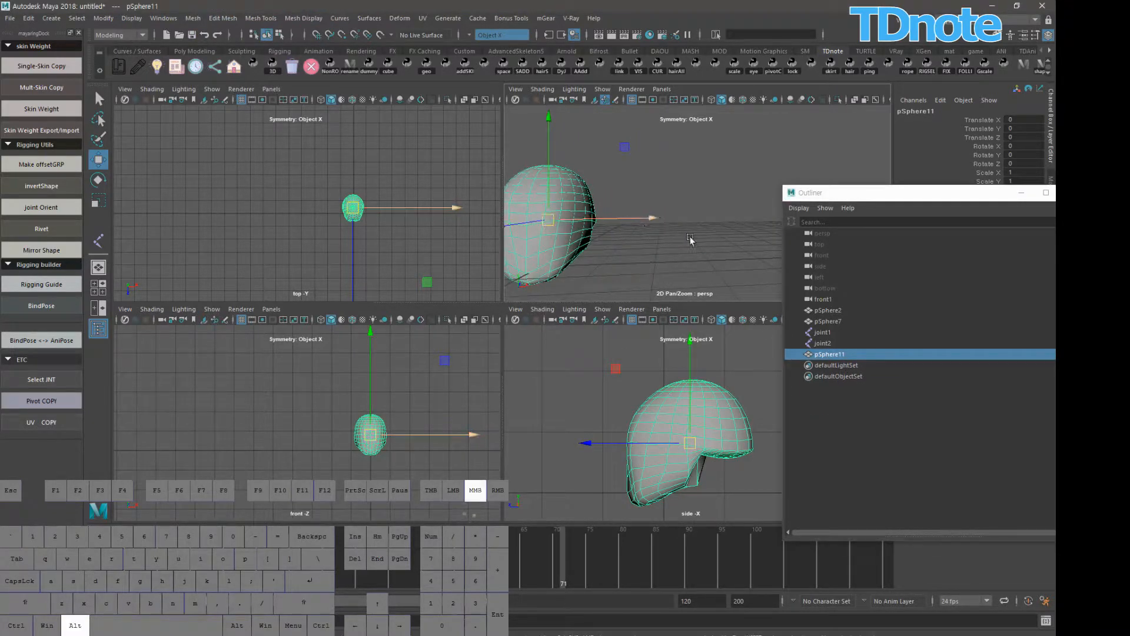
{"action": "middle_click_drag", "start_coordinate": [540, 186], "coordinate": [576, 186], "text": "alt"}
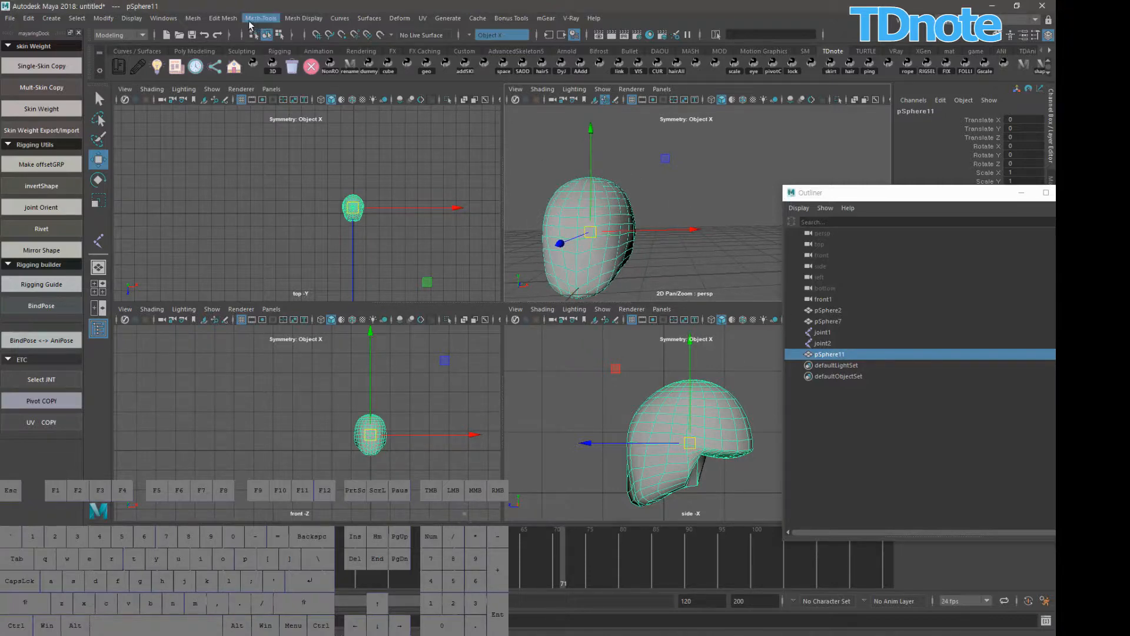
{"action": "left_click", "coordinate": [731, 263]}
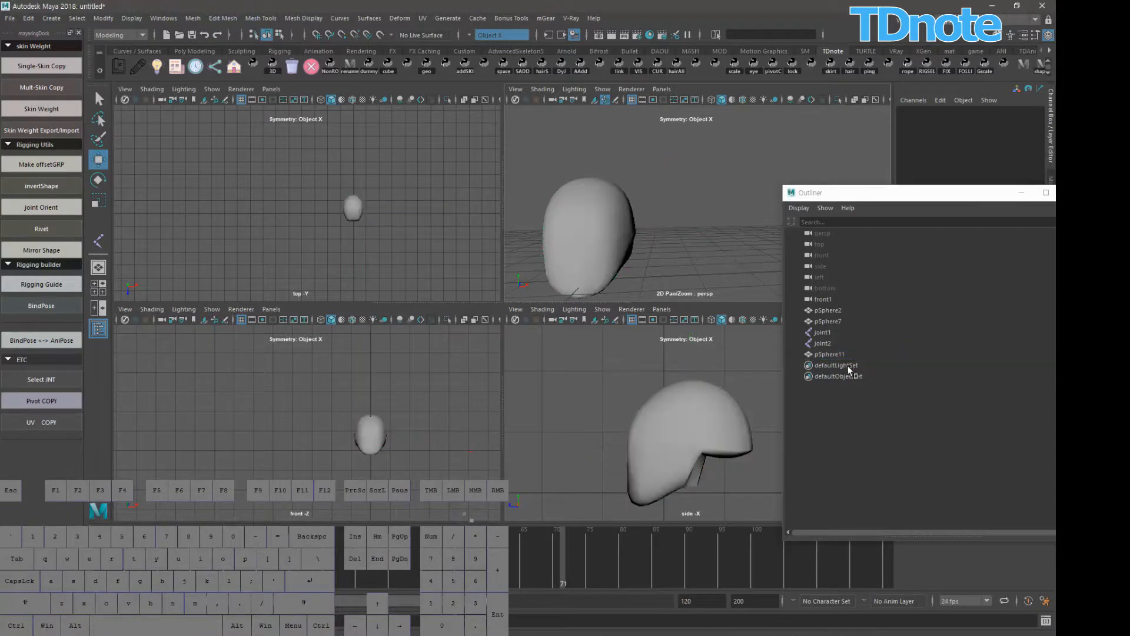
- Select pSphere2 and pSphere7, add the combined mesh pSphere11 last, and run Multi-Skin Copy to transfer their skin weights
{"action": "left_click", "coordinate": [833, 320], "text": "ctrl"}
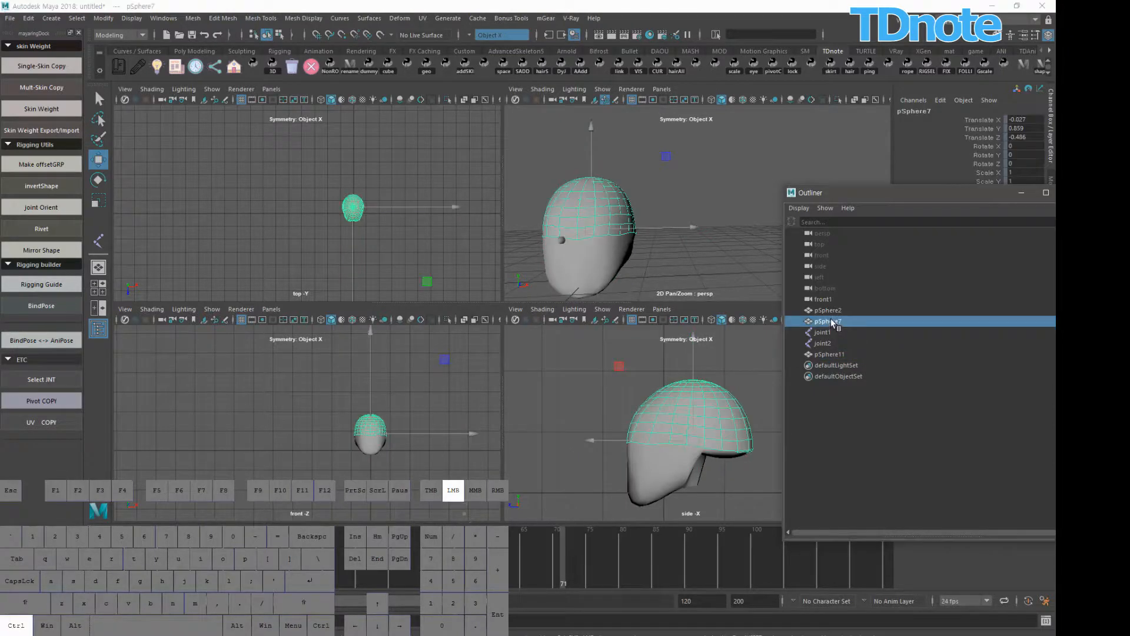
{"action": "left_click", "coordinate": [831, 310], "text": "ctrl"}
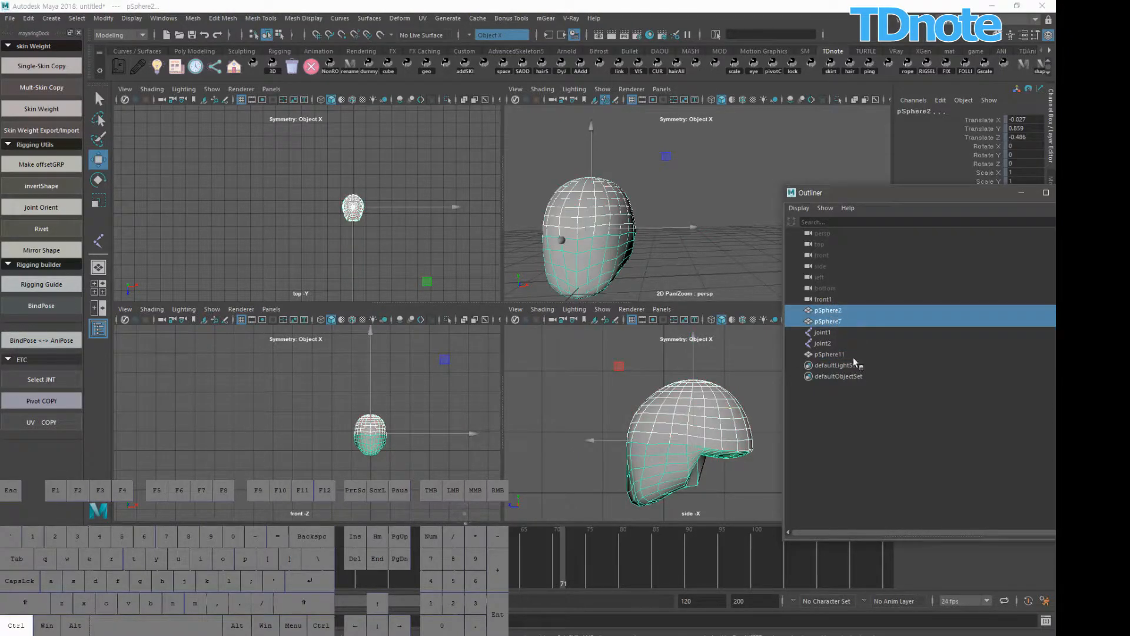
{"action": "left_click", "coordinate": [836, 354], "text": "ctrl"}
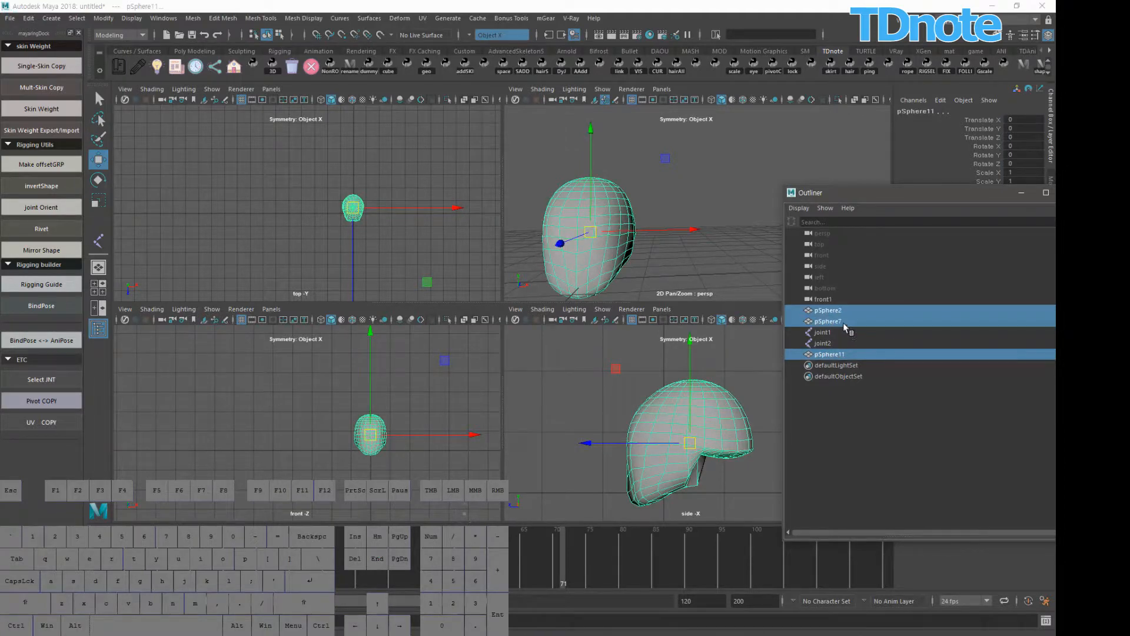
{"action": "left_click_drag", "start_coordinate": [836, 311], "coordinate": [832, 320]}
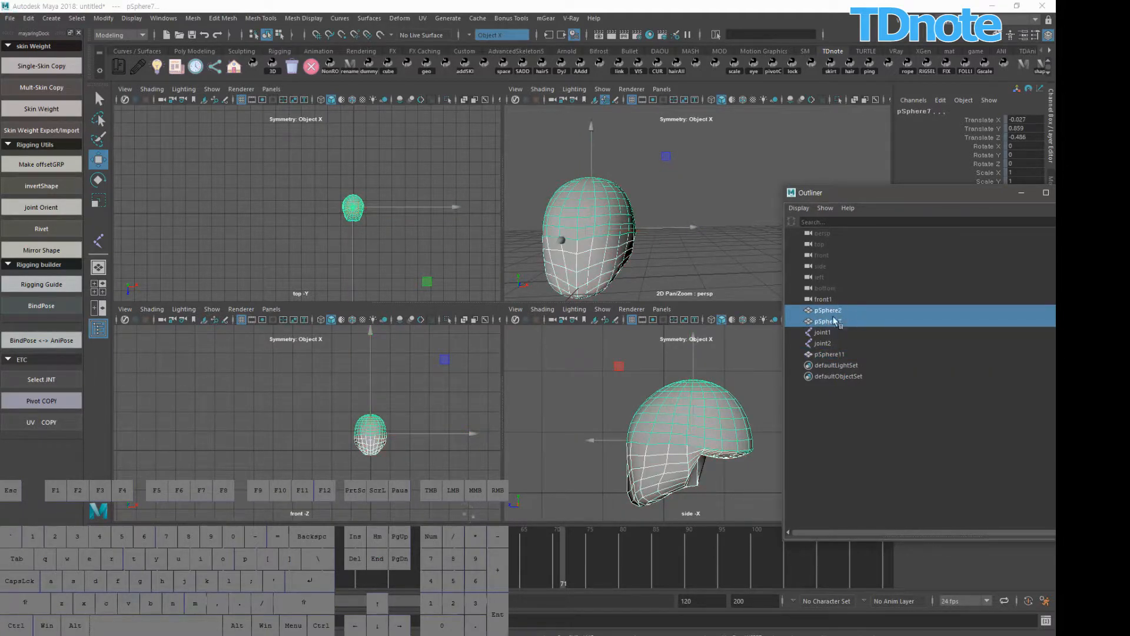
{"action": "left_click", "coordinate": [838, 353], "text": "ctrl"}
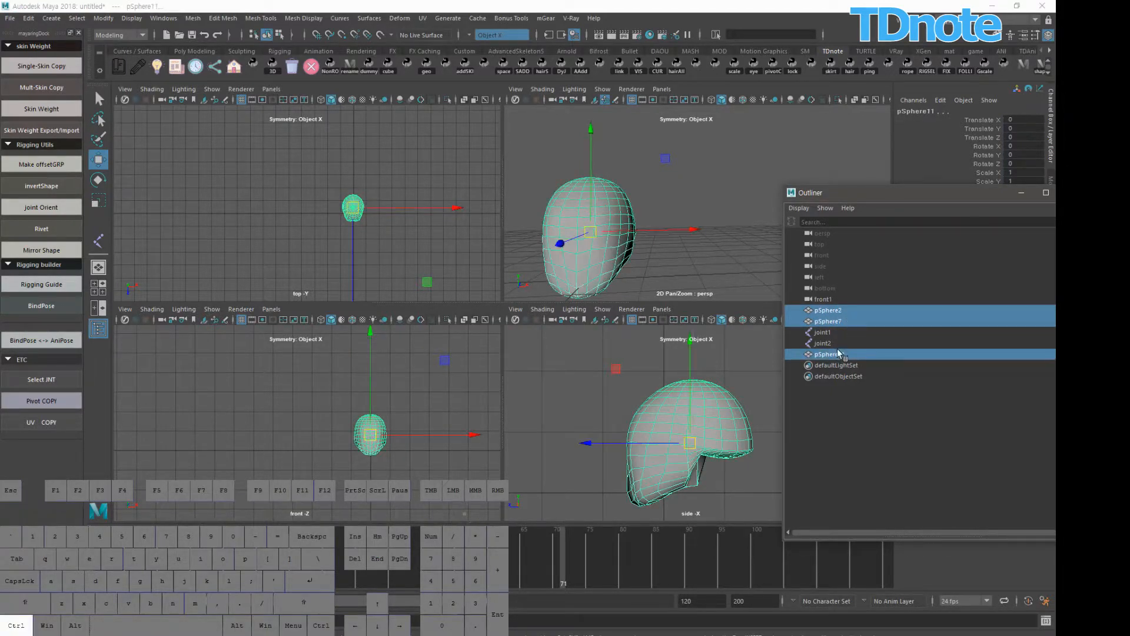
{"action": "left_click", "coordinate": [42, 87]}
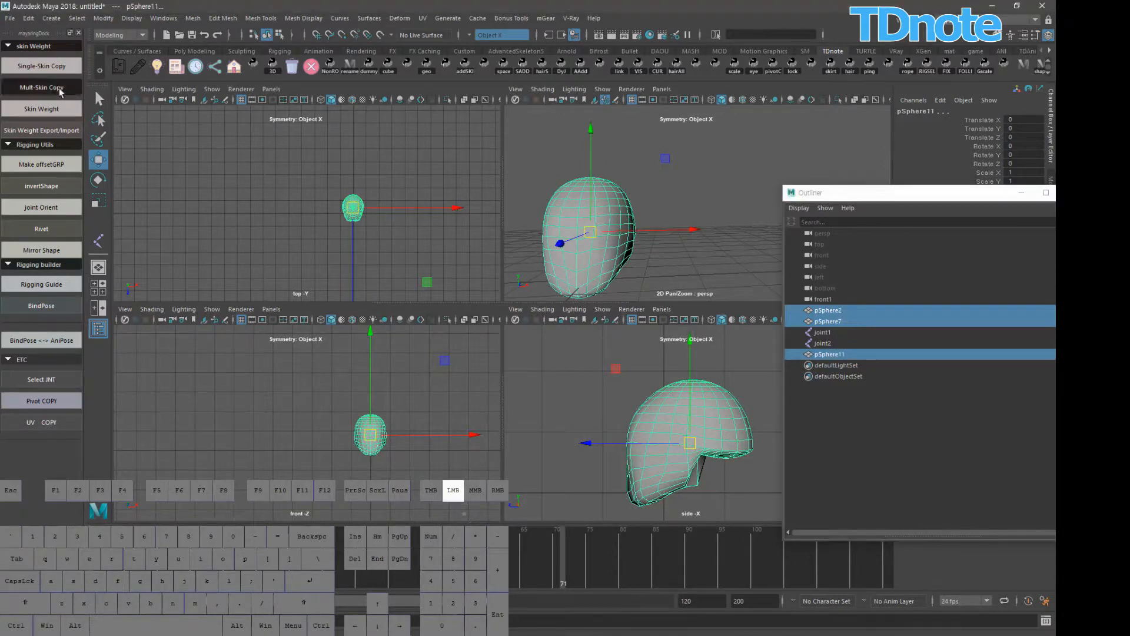
- Move joint1 upward to test the copied skin weights, then select the combined mesh to check its deformation
{"action": "left_click", "coordinate": [727, 250]}
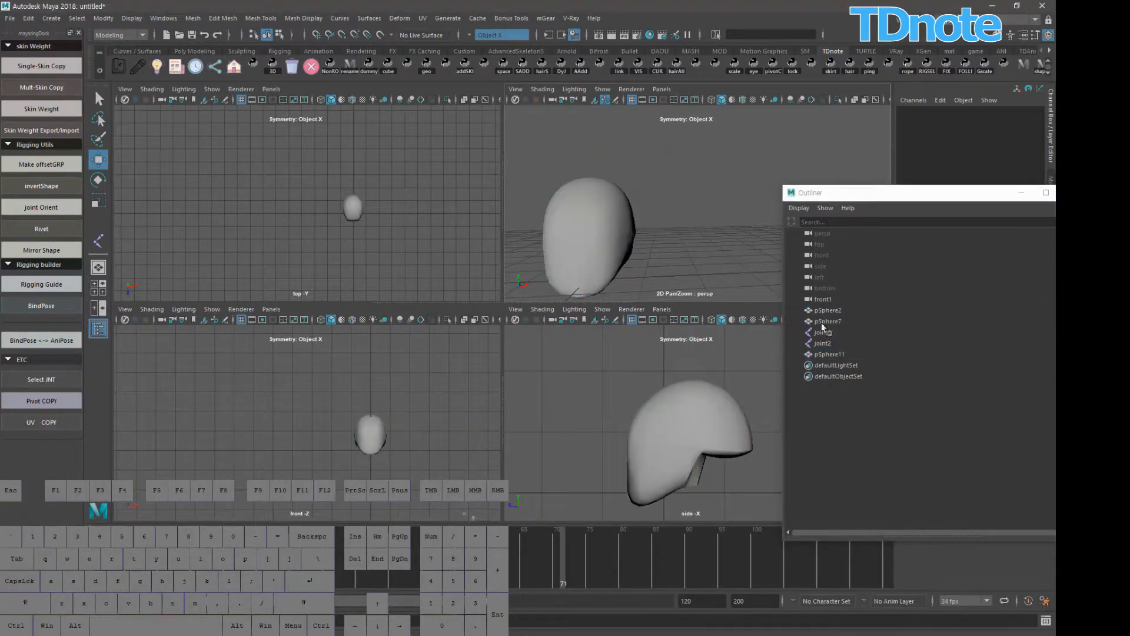
{"action": "left_click", "coordinate": [822, 333]}
{"action": "left_click", "coordinate": [590, 188]}
{"action": "left_click_drag", "start_coordinate": [590, 187], "coordinate": [595, 148]}
{"action": "left_click", "coordinate": [676, 200]}
{"action": "left_click", "coordinate": [615, 193]}
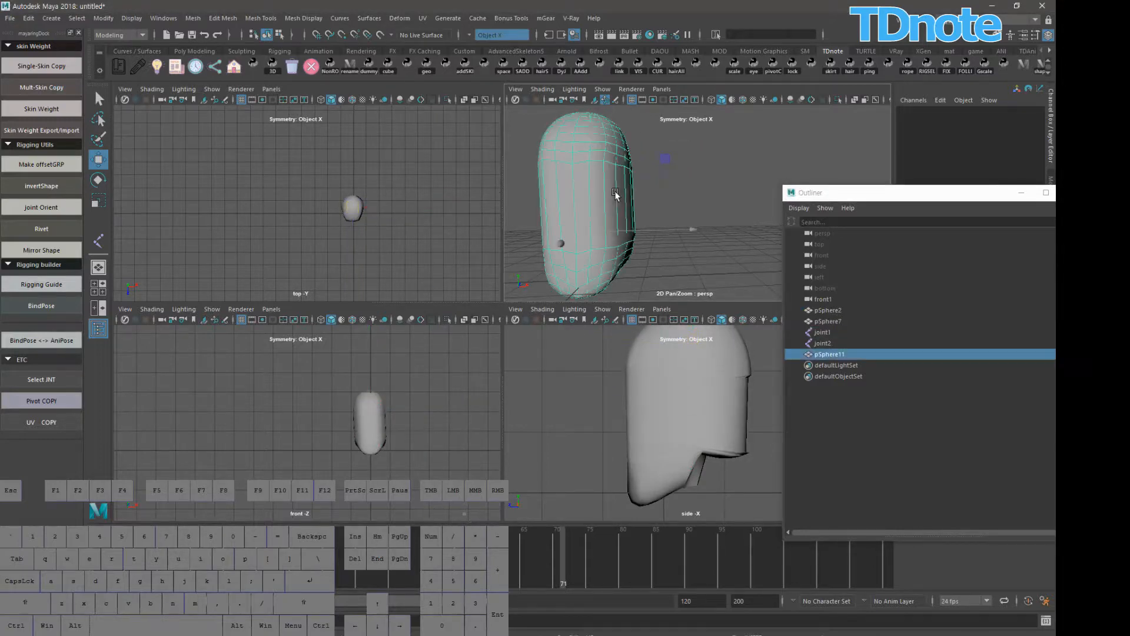
- Move joint2 sideways in the perspective view to test the lower part of the combined mesh
{"action": "mouse_move", "coordinate": [687, 212]}
{"action": "left_mouse_down", "text": "alt"}
{"action": "mouse_move", "coordinate": [659, 206]}
{"action": "mouse_move", "coordinate": [697, 204]}
{"action": "left_mouse_up", "text": "alt"}
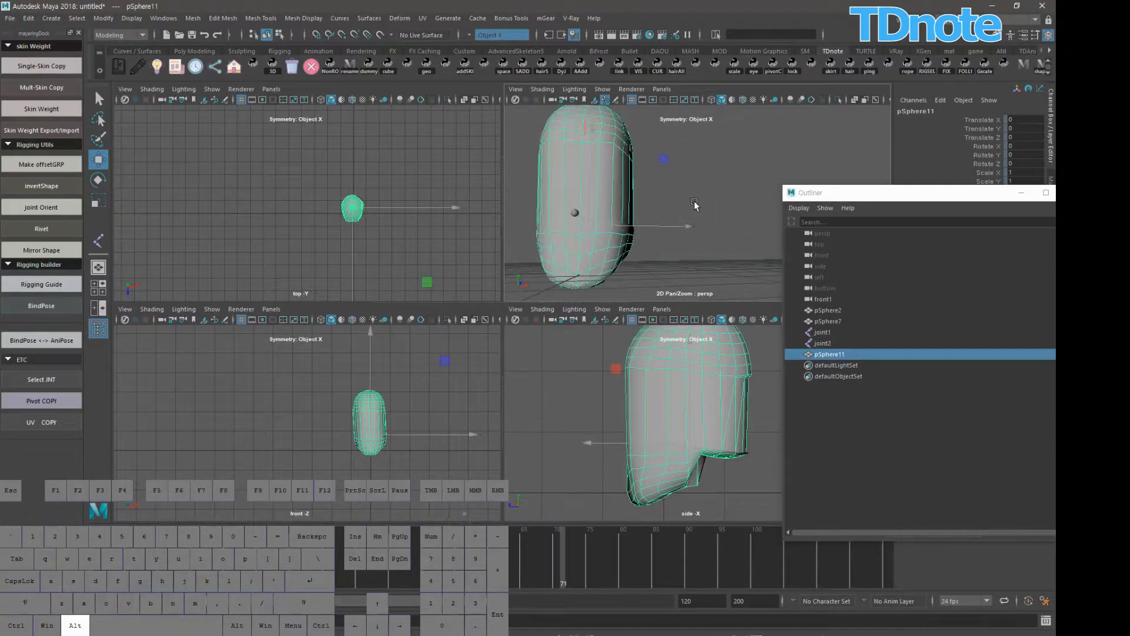
{"action": "left_click", "coordinate": [824, 343]}
{"action": "mouse_move", "coordinate": [591, 236]}
{"action": "left_mouse_down"}
{"action": "mouse_move", "coordinate": [590, 257]}
{"action": "mouse_move", "coordinate": [602, 233]}
{"action": "left_mouse_up"}
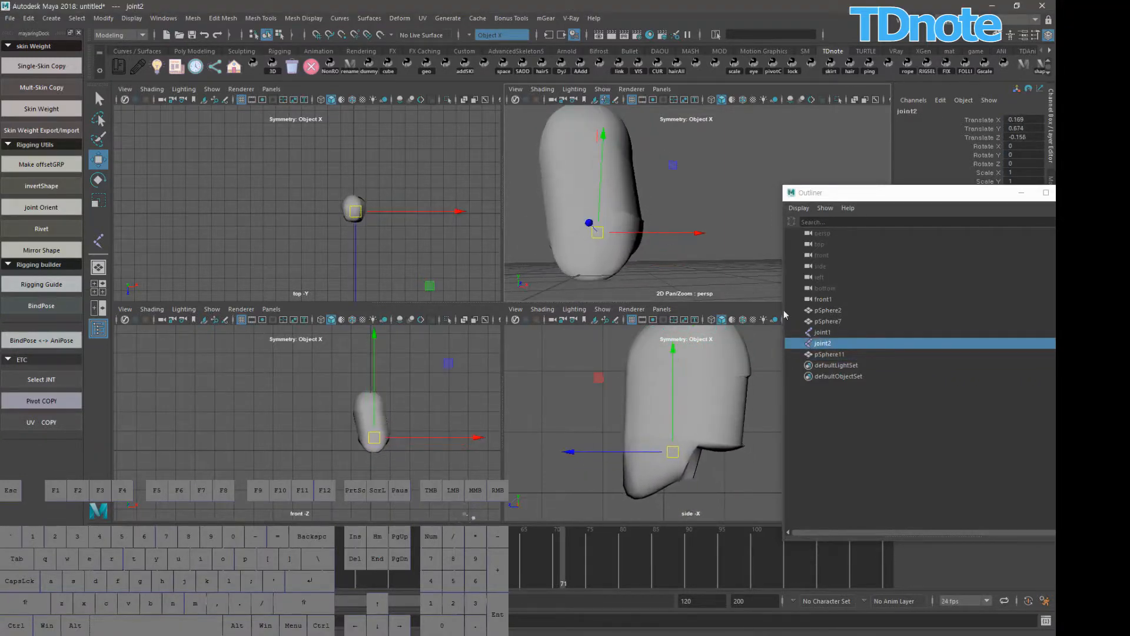
- Hide the source pieces pSphere2 and pSphere7, then select the combined mesh pSphere11 in the perspective view
{"action": "left_click_drag", "start_coordinate": [828, 310], "coordinate": [827, 321]}
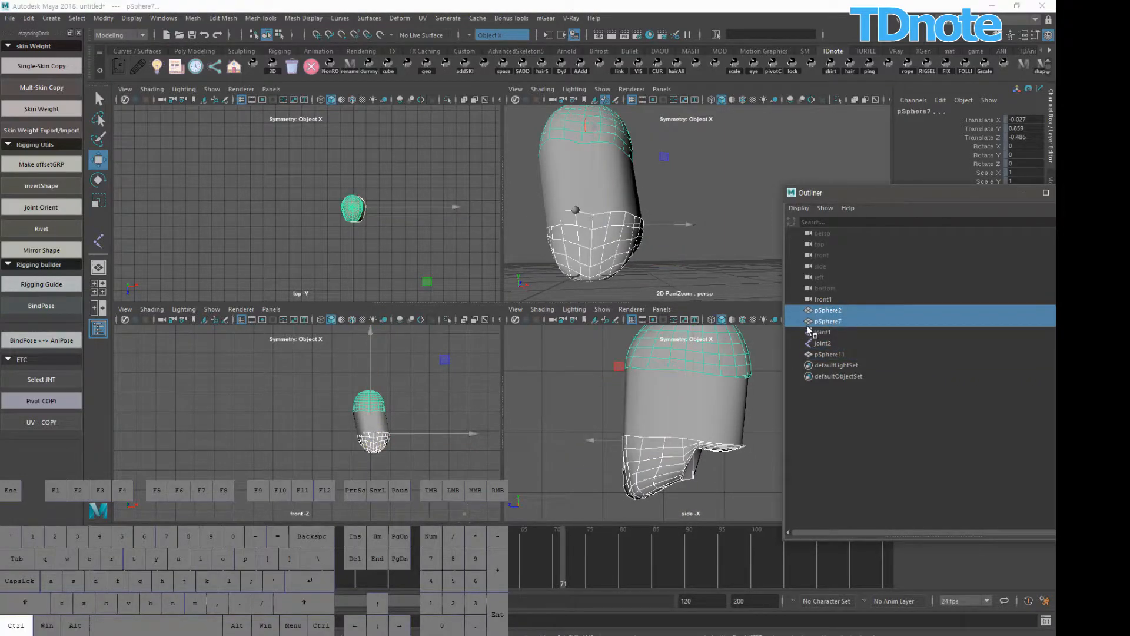
{"action": "key", "text": "ctrl+h"}
{"action": "left_click_drag", "start_coordinate": [656, 218], "coordinate": [650, 185], "text": "alt"}
{"action": "left_click", "coordinate": [619, 203]}
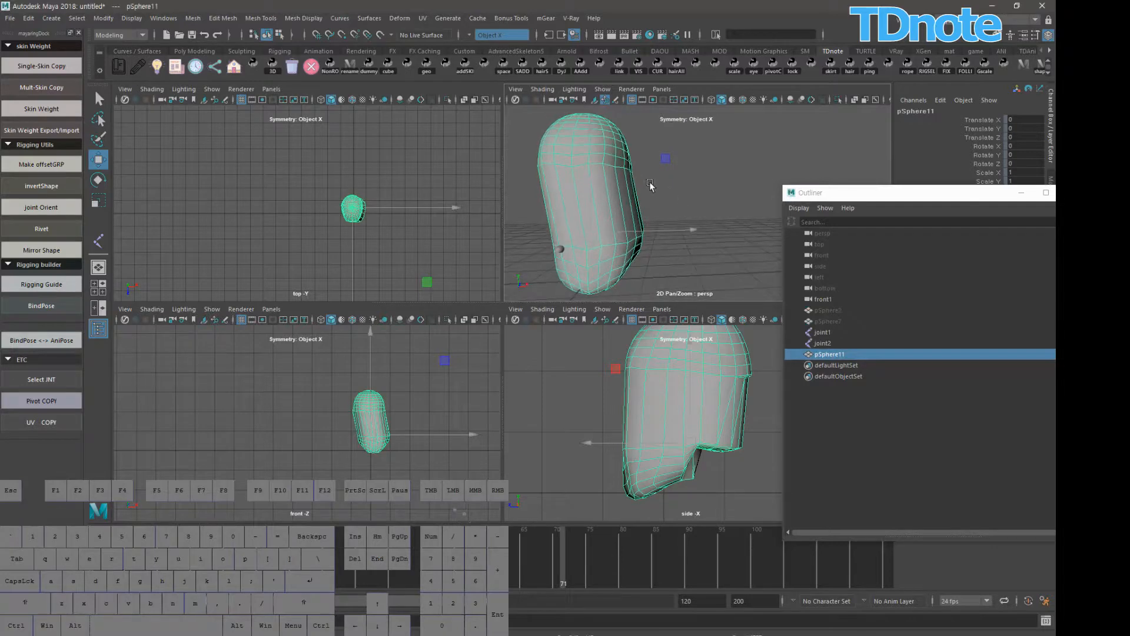
- Try moving one vertex near the upper seam of pSphere11, undo the move, and return to object selection
{"action": "key", "text": "F9"}
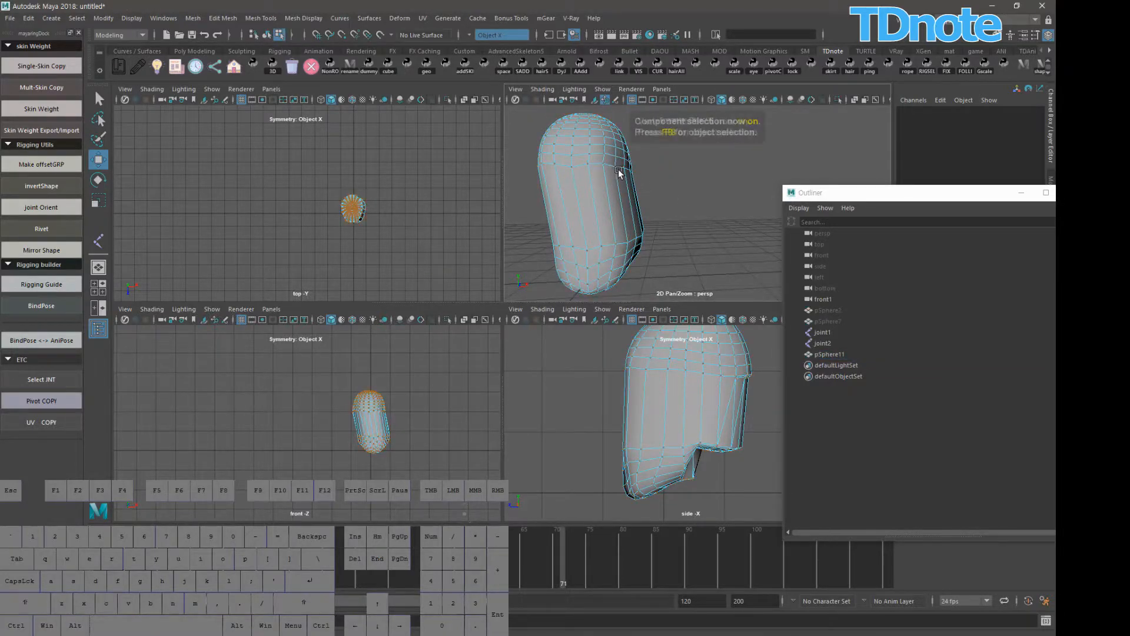
{"action": "left_click", "coordinate": [617, 167]}
{"action": "left_click_drag", "start_coordinate": [615, 155], "coordinate": [619, 192]}
{"action": "key", "text": "ctrl+z"}
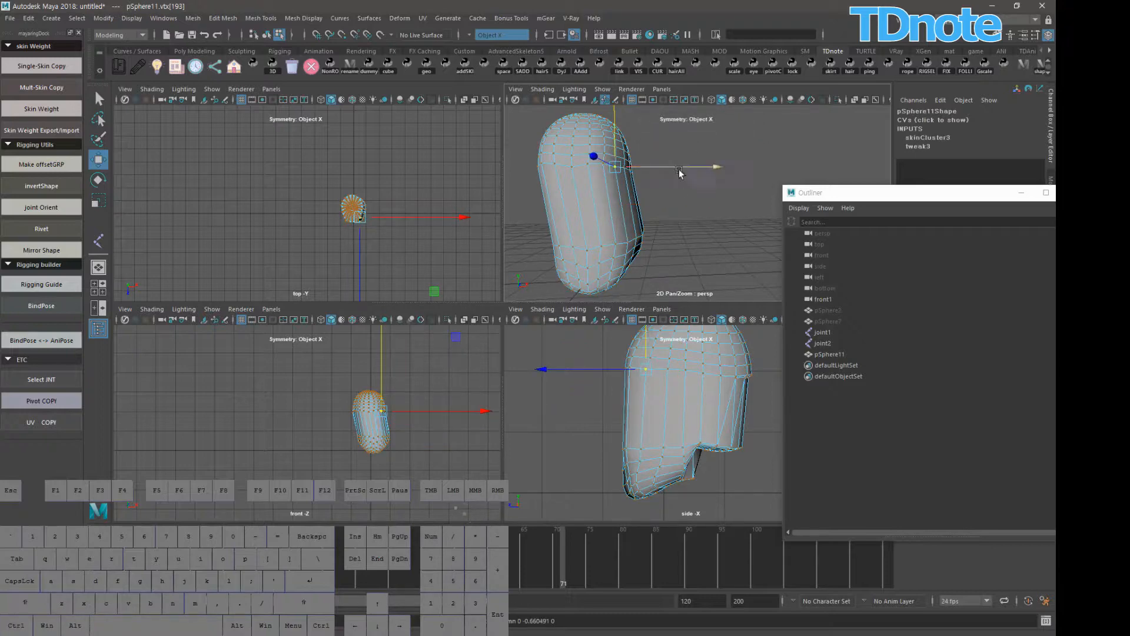
{"action": "left_click", "coordinate": [705, 224]}
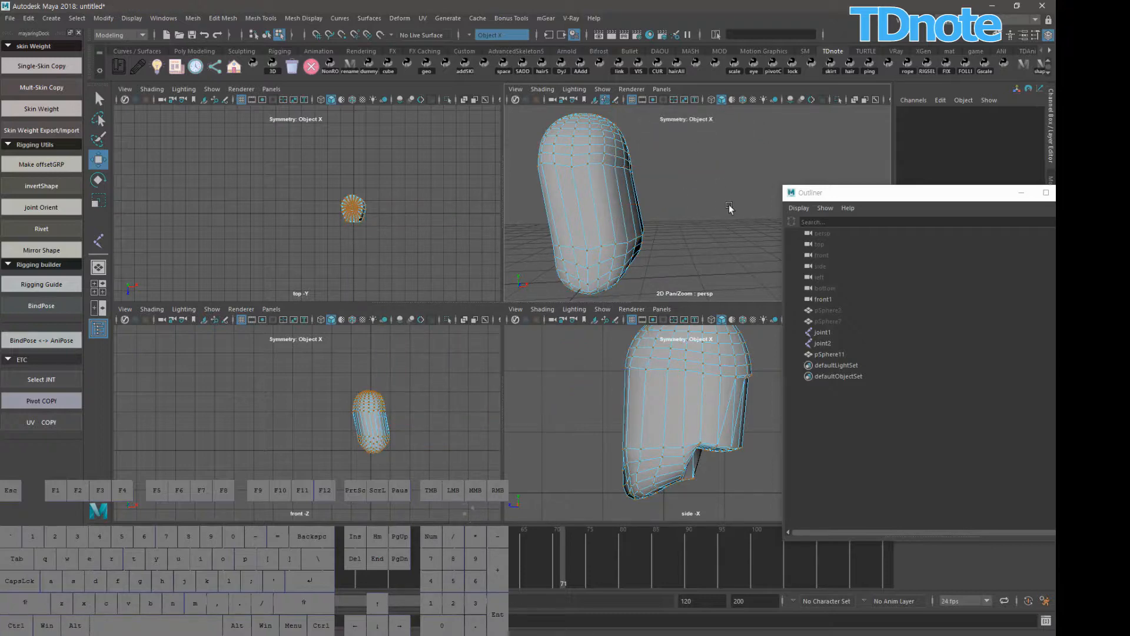
{"action": "key", "text": "F8"}
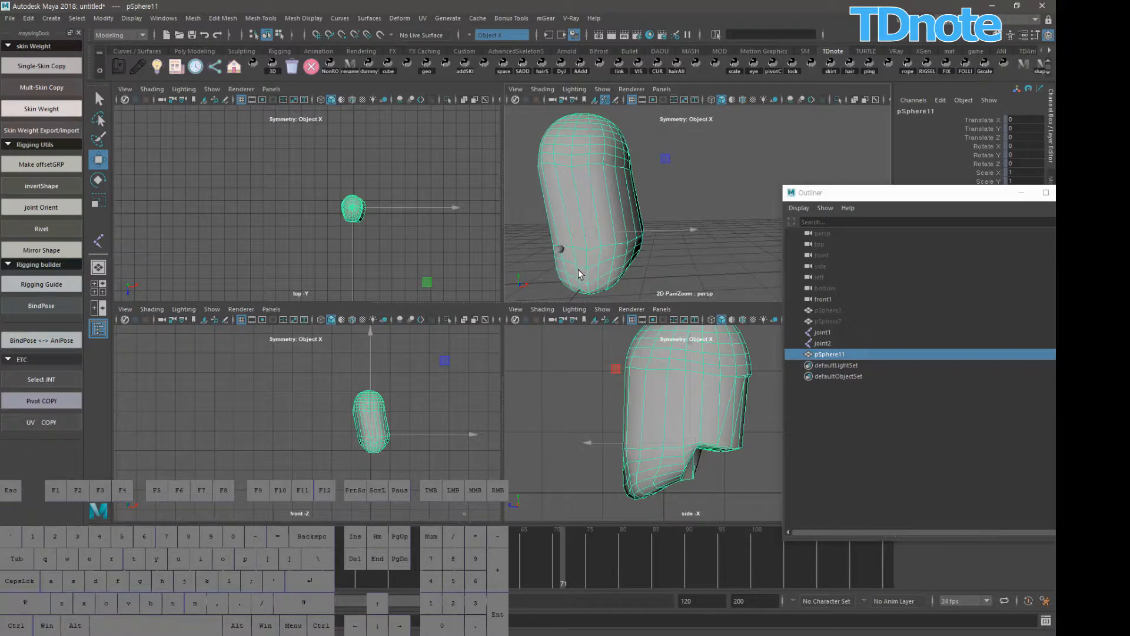
- Relax the skin weights of pSphere11 in ngSkinTools using 30 steps and a 0.15 step size, then close the tool and inspect the mesh
{"action": "left_click", "coordinate": [249, 450]}
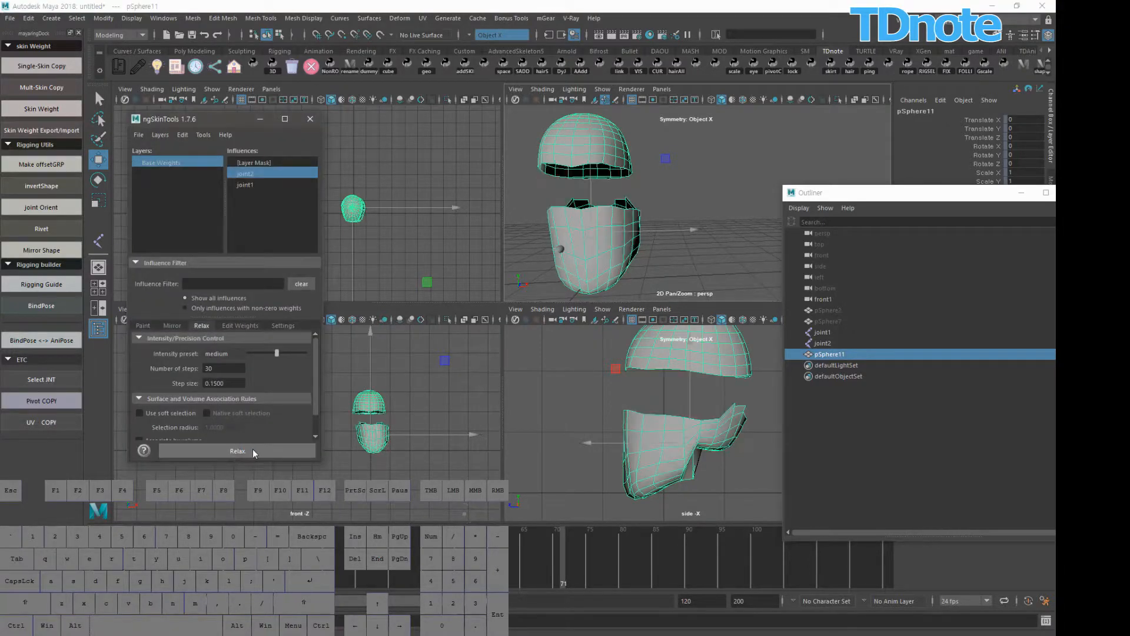
{"action": "mouse_move", "coordinate": [673, 198]}
{"action": "left_mouse_down", "text": "alt"}
{"action": "mouse_move", "coordinate": [645, 239]}
{"action": "mouse_move", "coordinate": [594, 207]}
{"action": "mouse_move", "coordinate": [685, 184]}
{"action": "mouse_move", "coordinate": [672, 180]}
{"action": "left_mouse_up", "text": "alt"}
{"action": "left_click", "coordinate": [310, 119]}
{"action": "left_click", "coordinate": [700, 188]}
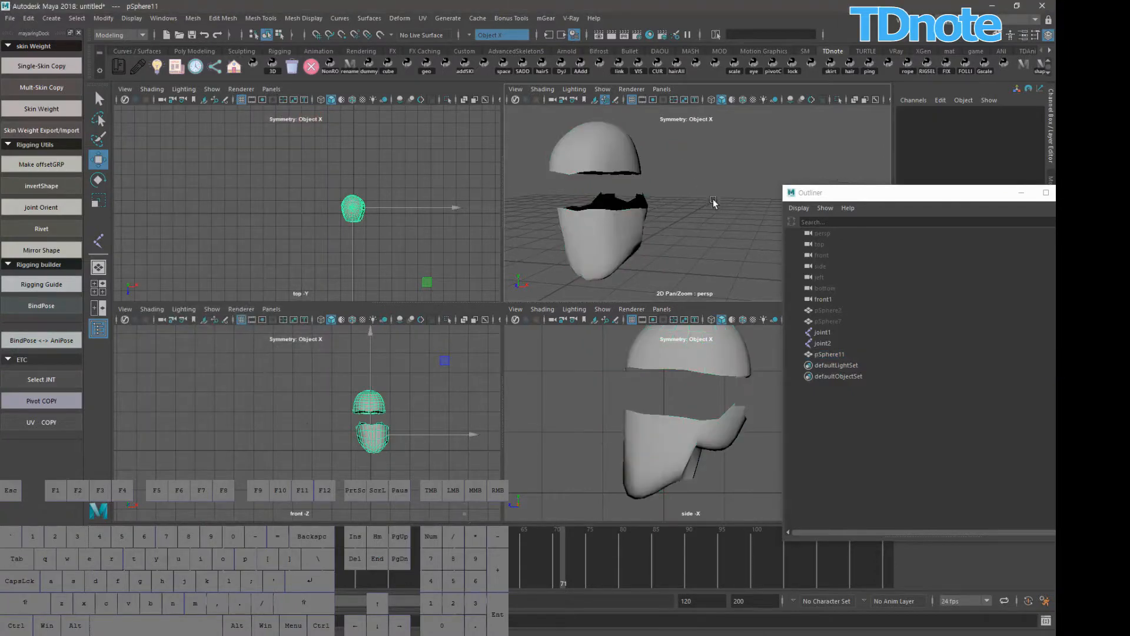
- Undo the weight relaxation, the hiding of the source pieces and the test moves of both joints
{"action": "key", "text": "ctrl+z"}
{"action": "key", "text": "ctrl+z"}
{"action": "left_click", "coordinate": [720, 196]}
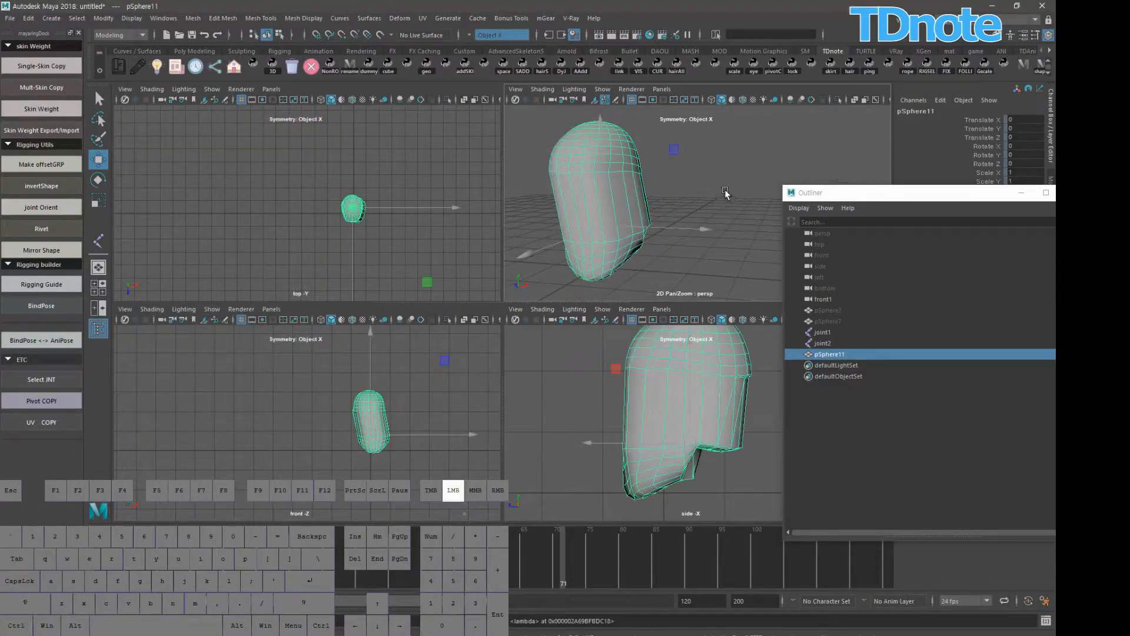
{"action": "key", "text": "ctrl+z"}
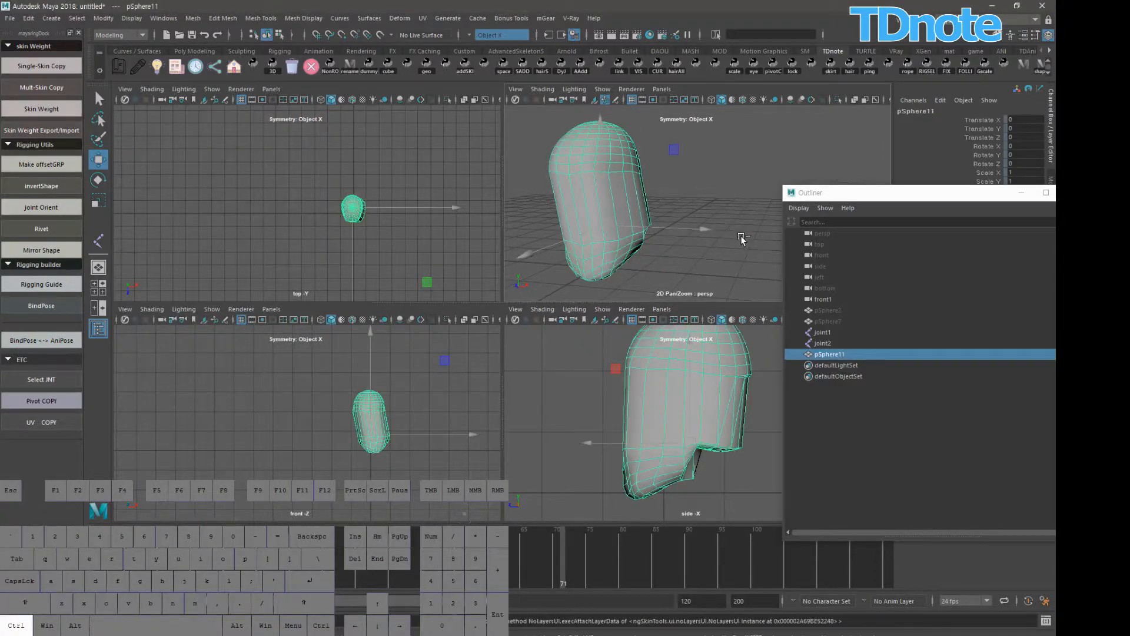
{"action": "key", "text": "F8"}
{"action": "key", "text": "ctrl+z"}
{"action": "key", "text": "ctrl+z"}
{"action": "key", "text": "ctrl+z"}
{"action": "key", "text": "ctrl+z"}
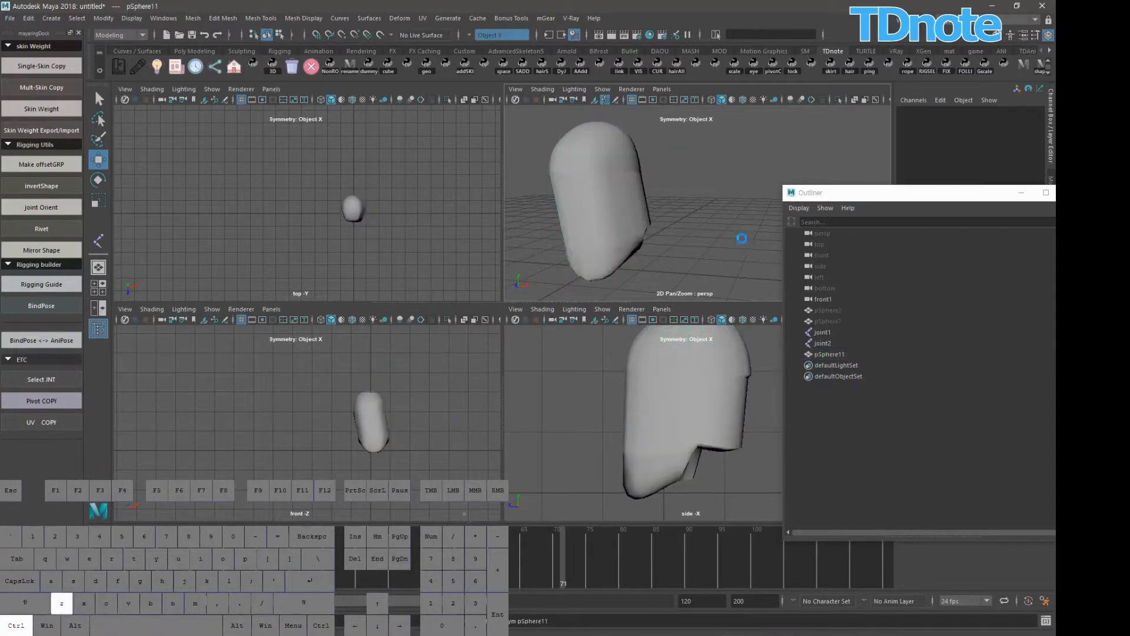
{"action": "key", "text": "ctrl+z"}
{"action": "key", "text": "ctrl+z"}
{"action": "key", "text": "ctrl+z"}
{"action": "key", "text": "ctrl+z"}
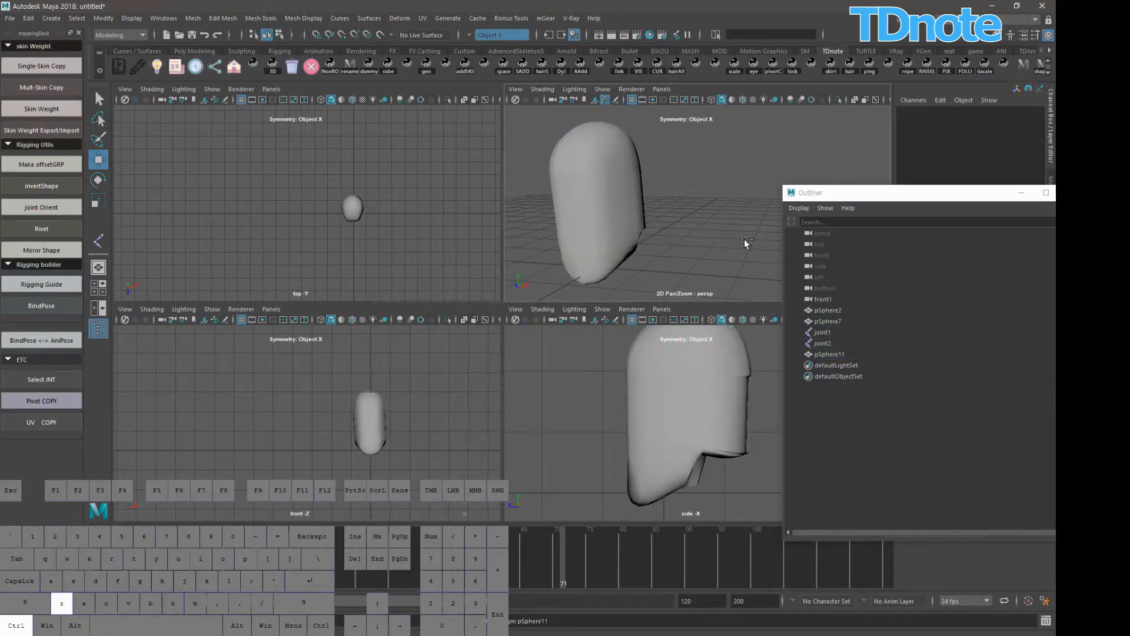
{"action": "key", "text": "ctrl+z"}
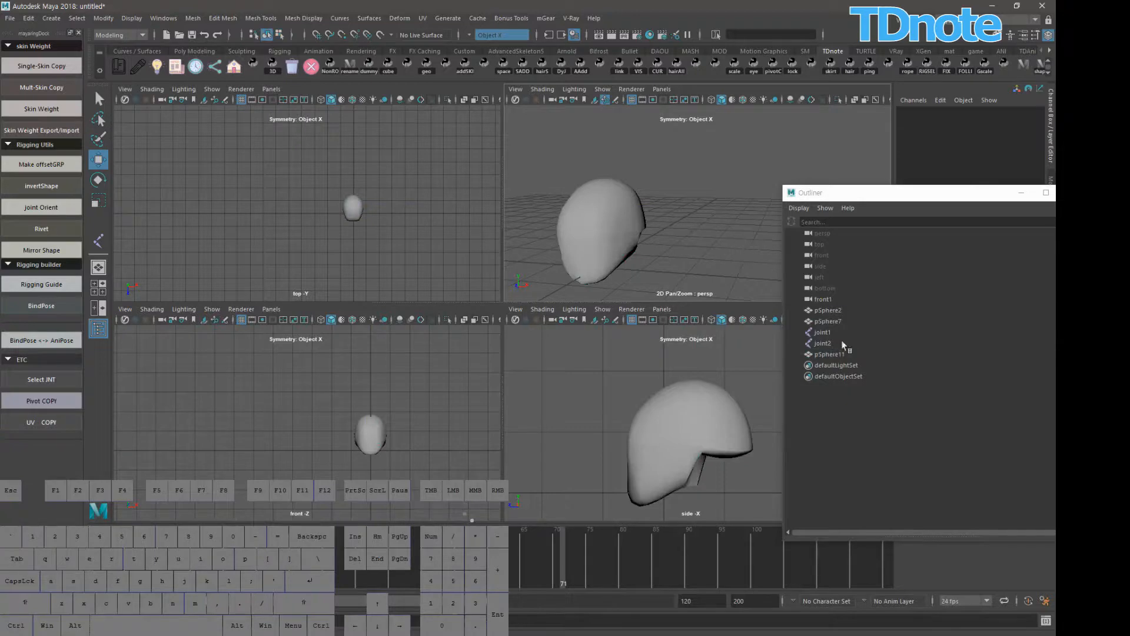
- Duplicate the combined mesh pSphere11, delete the original, and select the copy pSphere12
{"action": "left_click", "coordinate": [839, 352]}
{"action": "left_click_drag", "start_coordinate": [856, 193], "coordinate": [806, 268]}
{"action": "key", "text": "ctrl+d"}
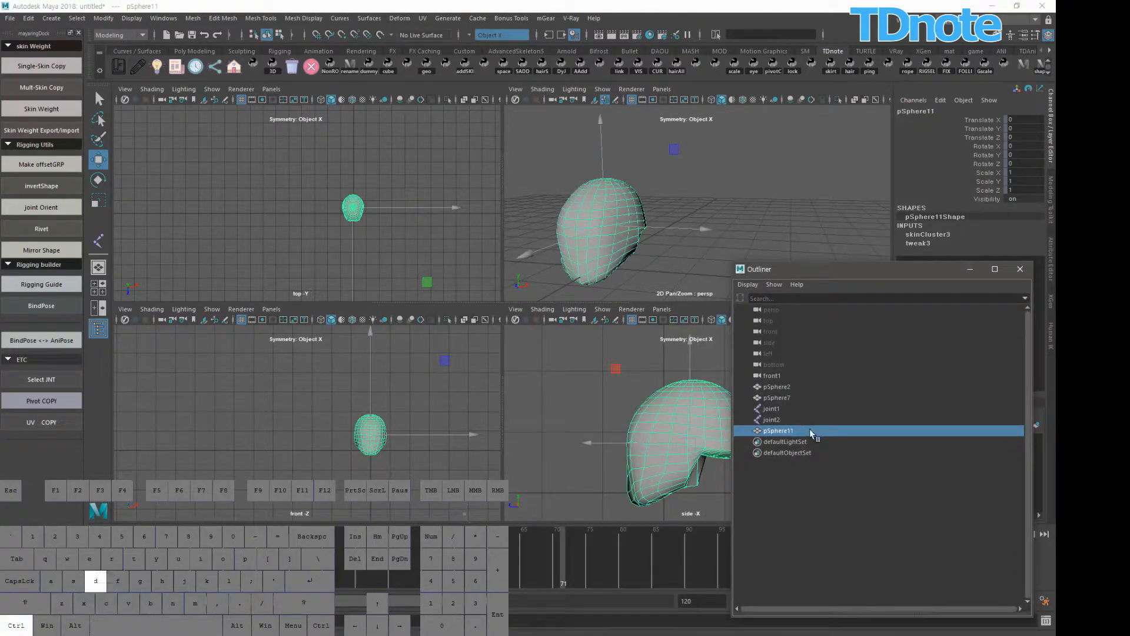
{"action": "left_click", "coordinate": [792, 431]}
{"action": "key", "text": "Delete"}
{"action": "left_click", "coordinate": [783, 430]}
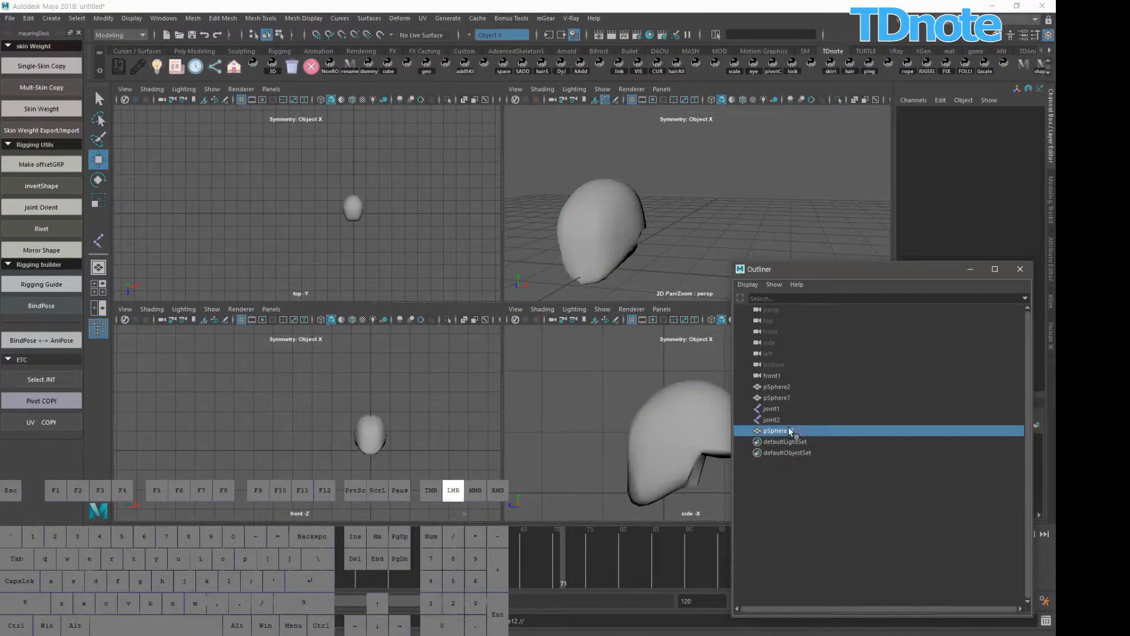
- Merge the vertices of pSphere12 with a distance threshold of 0.01 and reselect the whole mesh
{"action": "left_click", "coordinate": [222, 18]}
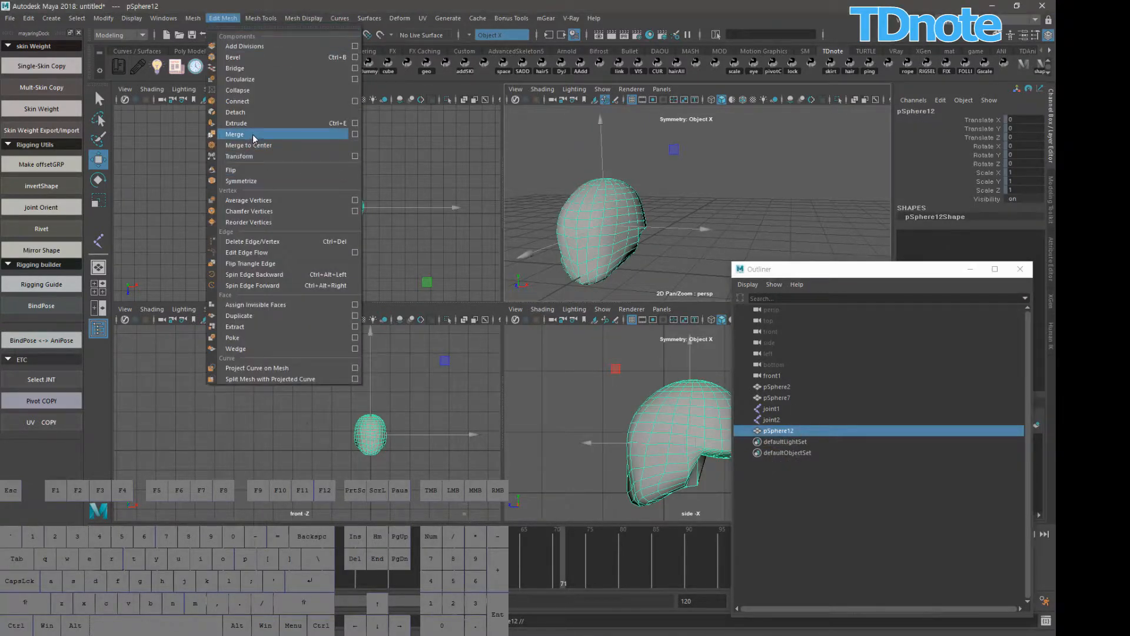
{"action": "left_click", "coordinate": [252, 136]}
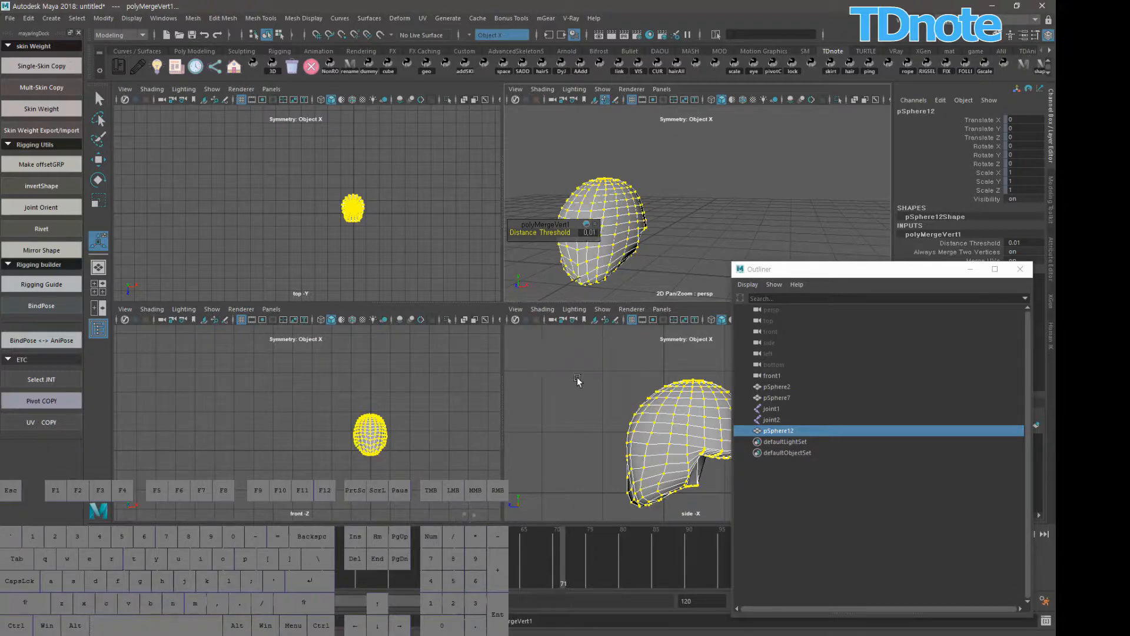
{"action": "left_click", "coordinate": [594, 226]}
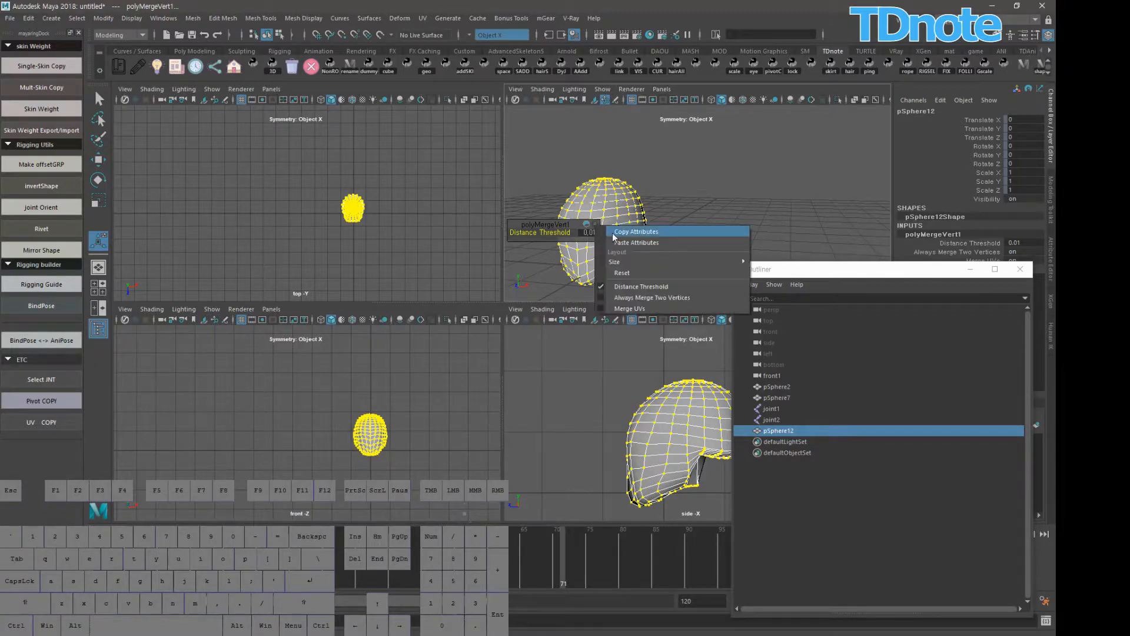
{"action": "left_click", "coordinate": [535, 227]}
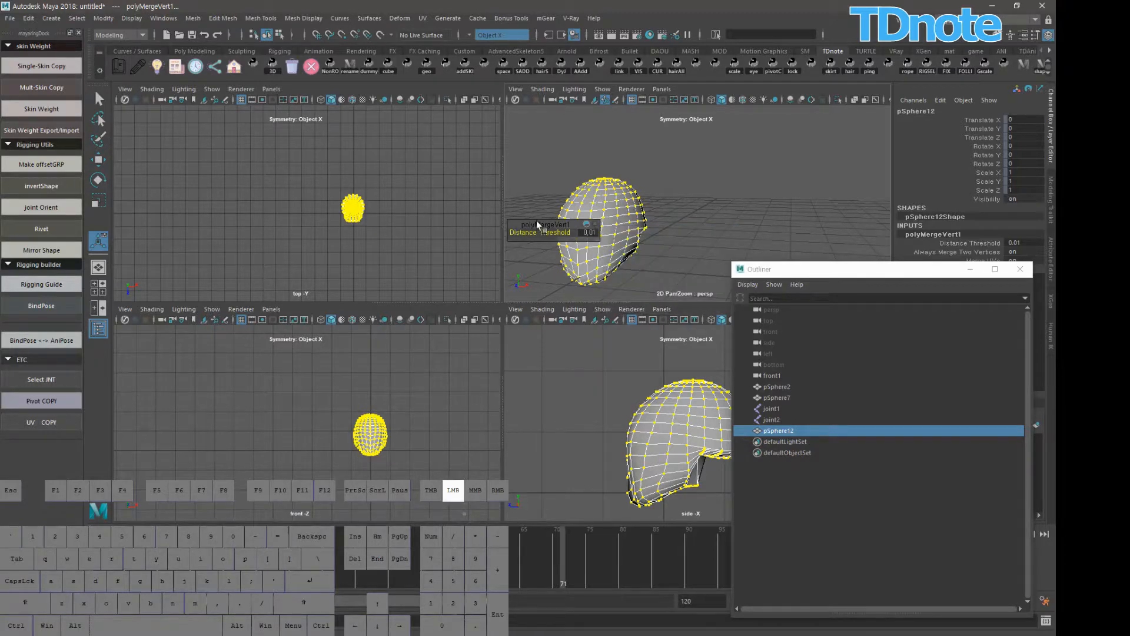
{"action": "left_click", "coordinate": [691, 257]}
{"action": "left_click", "coordinate": [777, 431]}
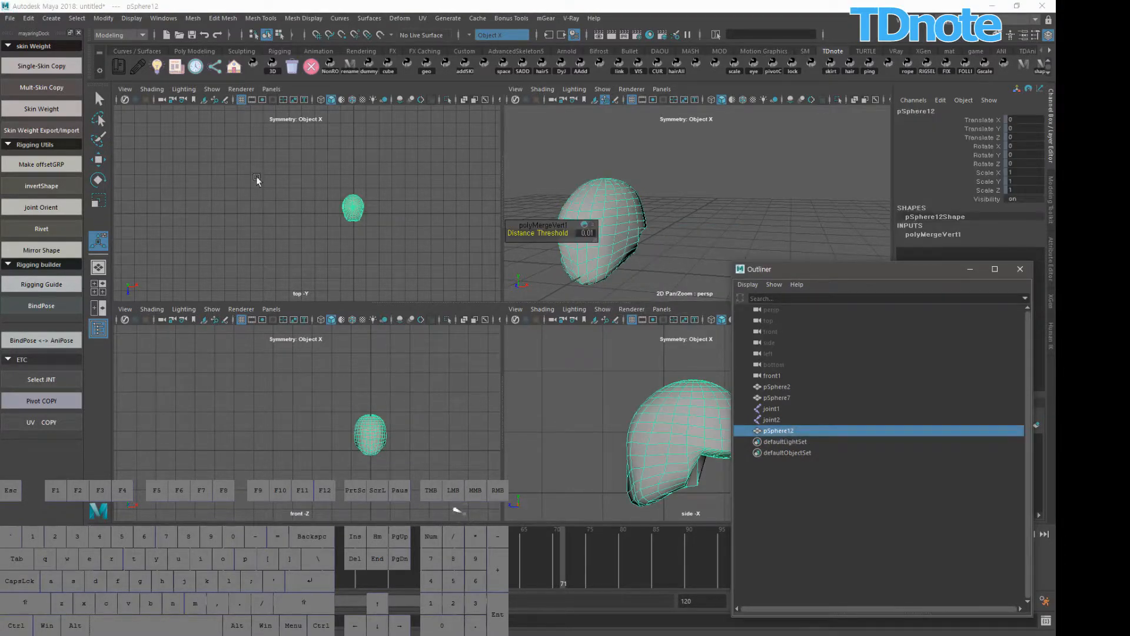
- Delete the construction history of pSphere12 and clear the selection
{"action": "left_click", "coordinate": [51, 18]}
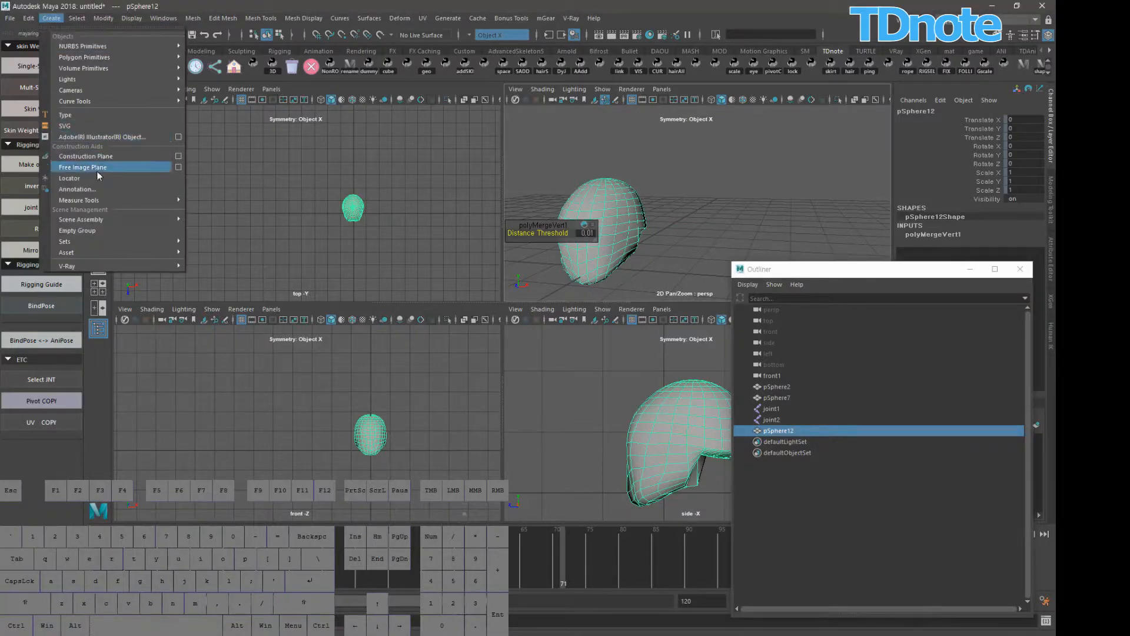
{"action": "mouse_move", "coordinate": [27, 20]}
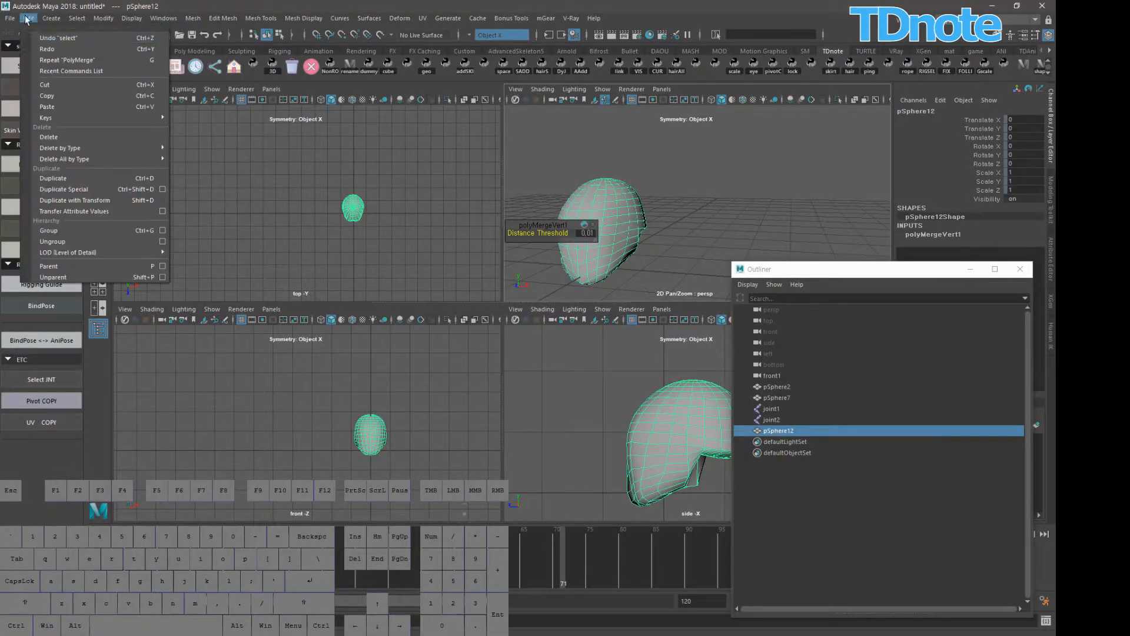
{"action": "mouse_move", "coordinate": [109, 151]}
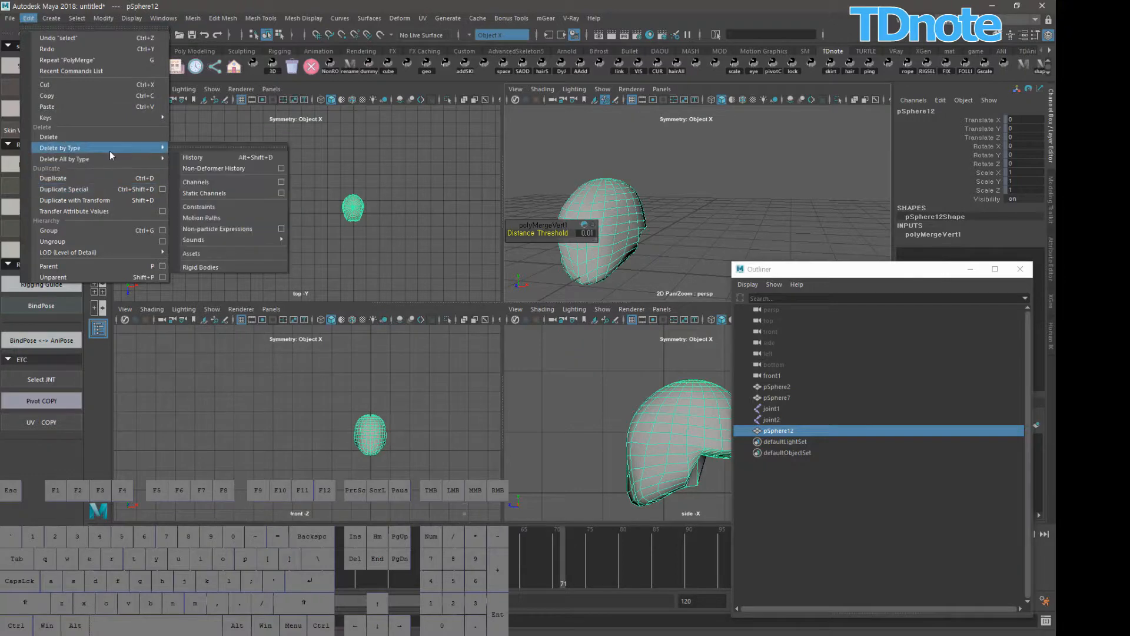
{"action": "left_click", "coordinate": [208, 158]}
{"action": "left_click", "coordinate": [677, 228]}
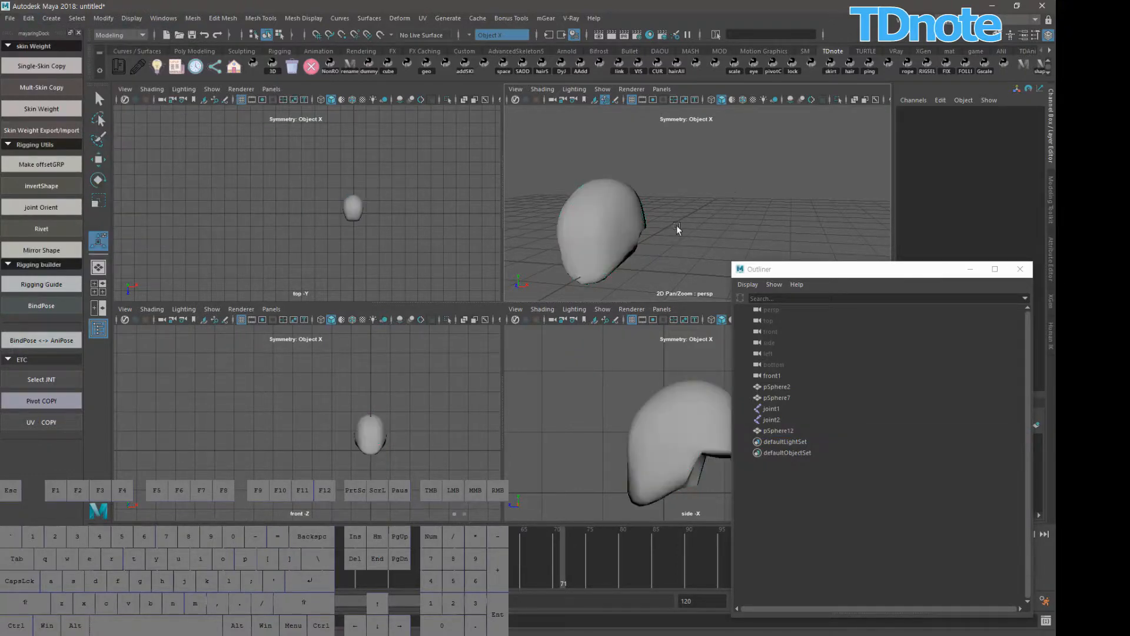
- Select pSphere7 and pSphere2, add the merged mesh pSphere12 last, and run Multi-Skin Copy to transfer their skin weights
{"action": "left_click", "coordinate": [628, 225]}
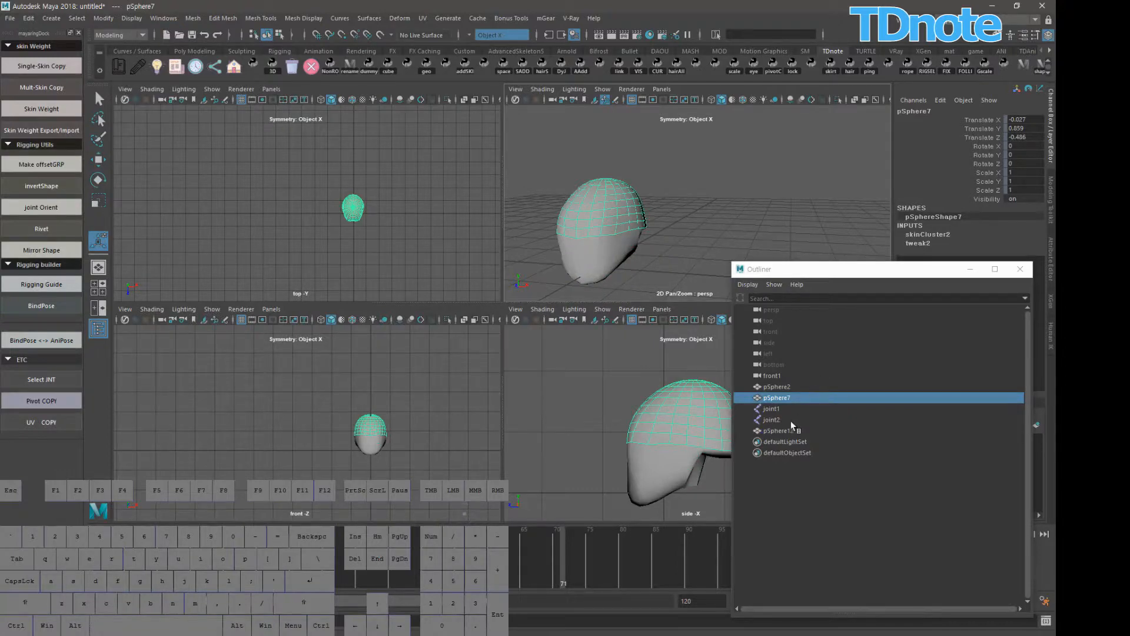
{"action": "key", "text": "ctrl"}
{"action": "left_click", "coordinate": [783, 388], "text": "ctrl"}
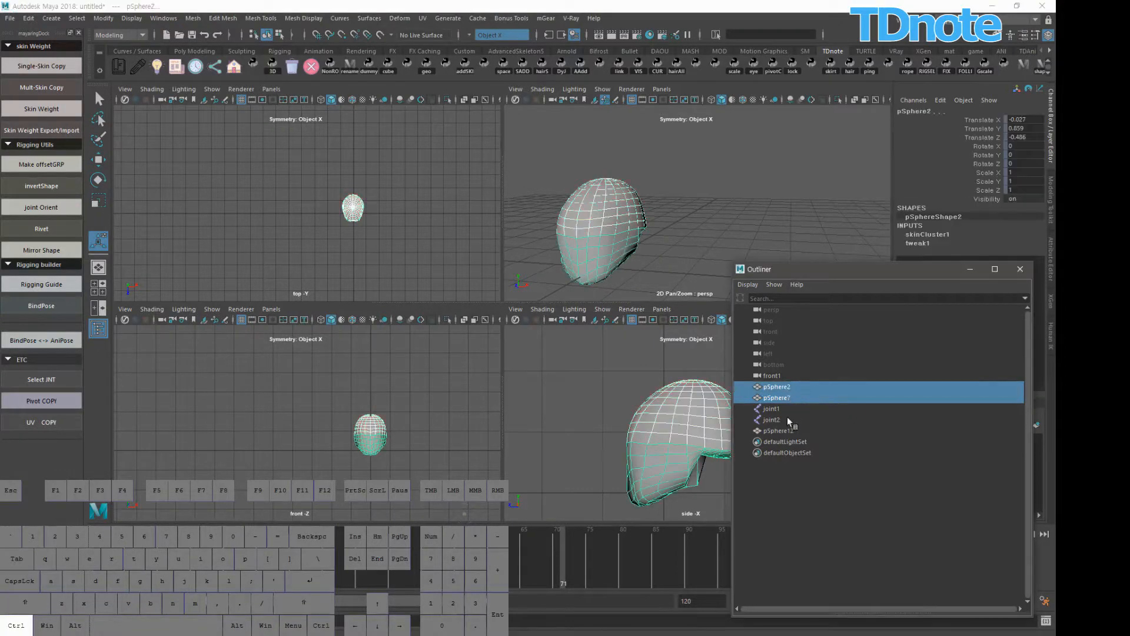
{"action": "left_click", "coordinate": [784, 431], "text": "ctrl"}
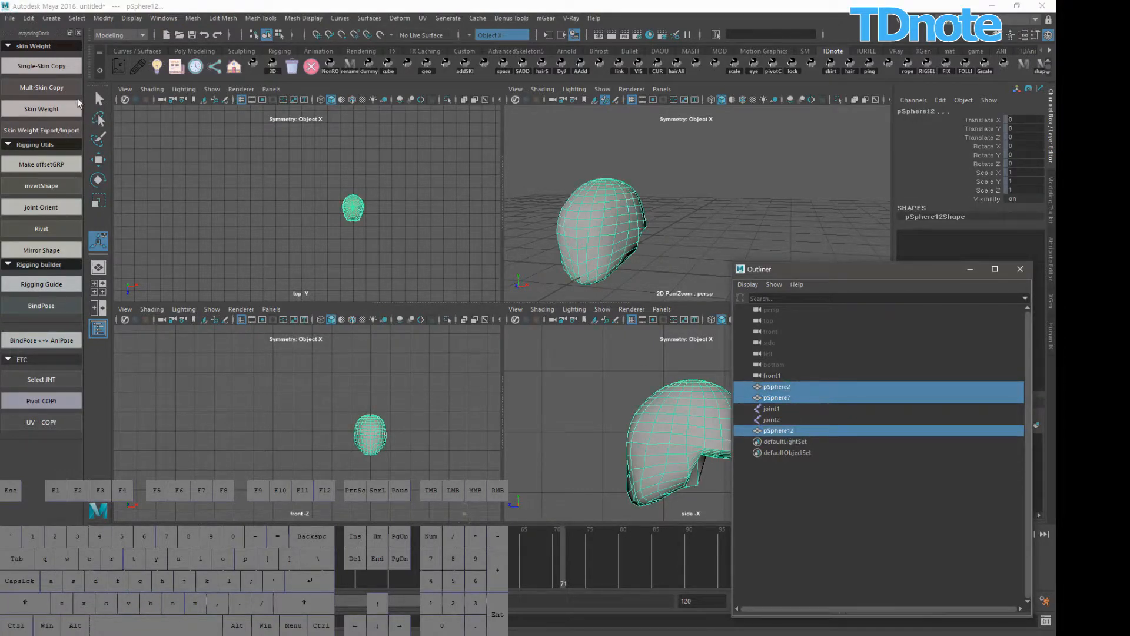
{"action": "left_click", "coordinate": [61, 89]}
{"action": "left_click", "coordinate": [791, 216]}
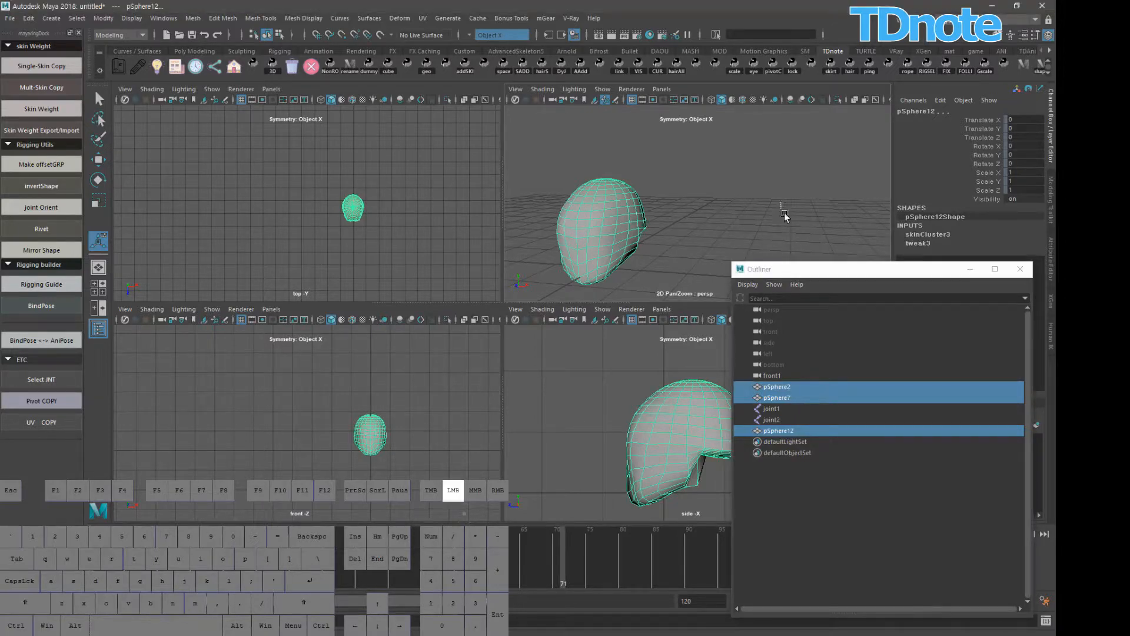
- Hide pSphere2 and pSphere7, then move joint1 upward to about 2.24 in Y to test the weights on pSphere12
{"action": "left_click_drag", "start_coordinate": [783, 397], "coordinate": [781, 388]}
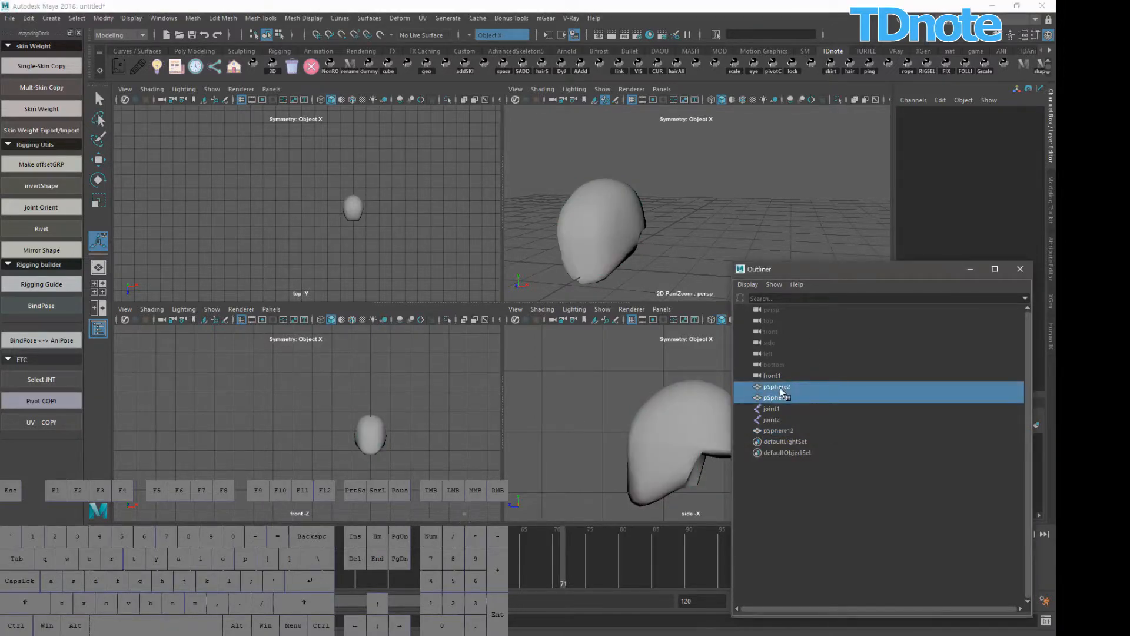
{"action": "key", "text": "ctrl+h"}
{"action": "left_click", "coordinate": [772, 409]}
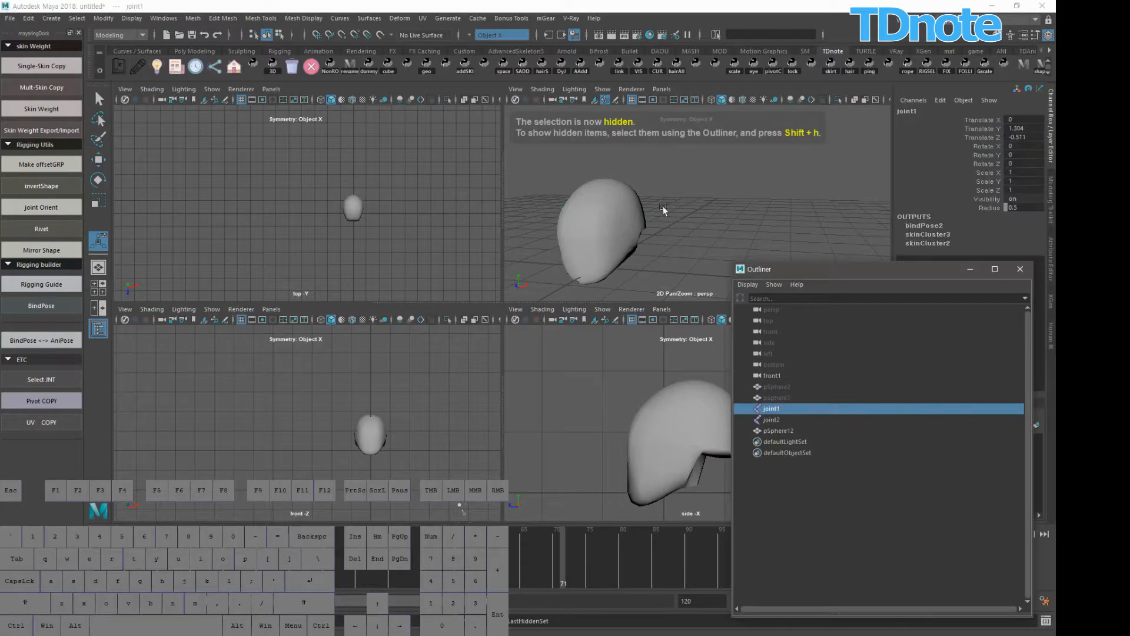
{"action": "key", "text": "e"}
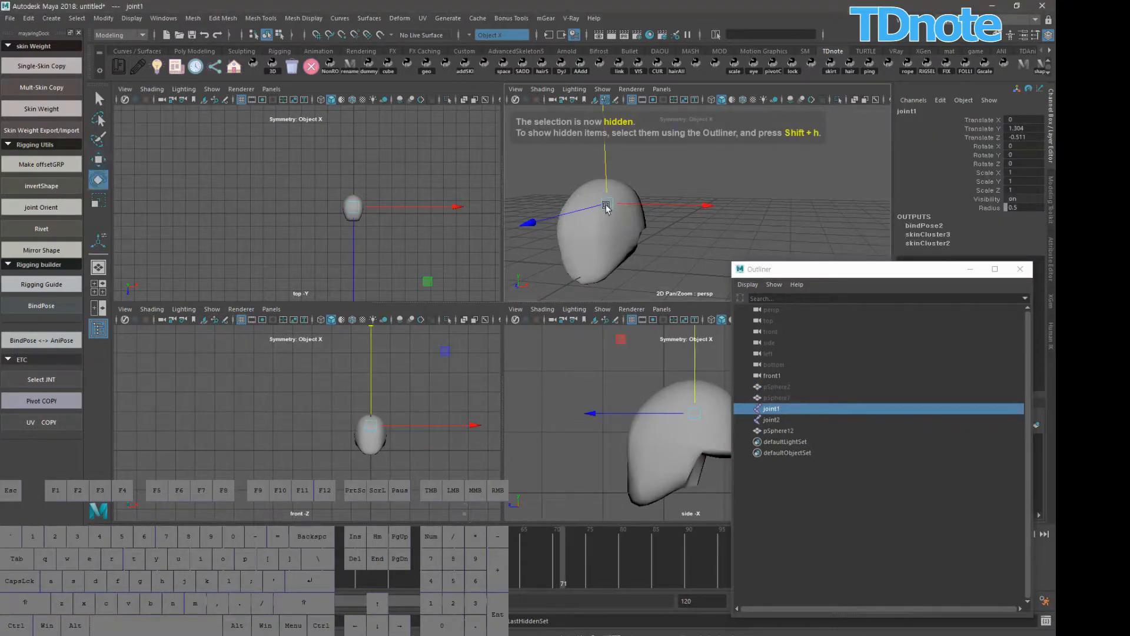
{"action": "left_click_drag", "start_coordinate": [607, 207], "coordinate": [612, 158]}
{"action": "key", "text": "ctrl+z"}
{"action": "key", "text": "w"}
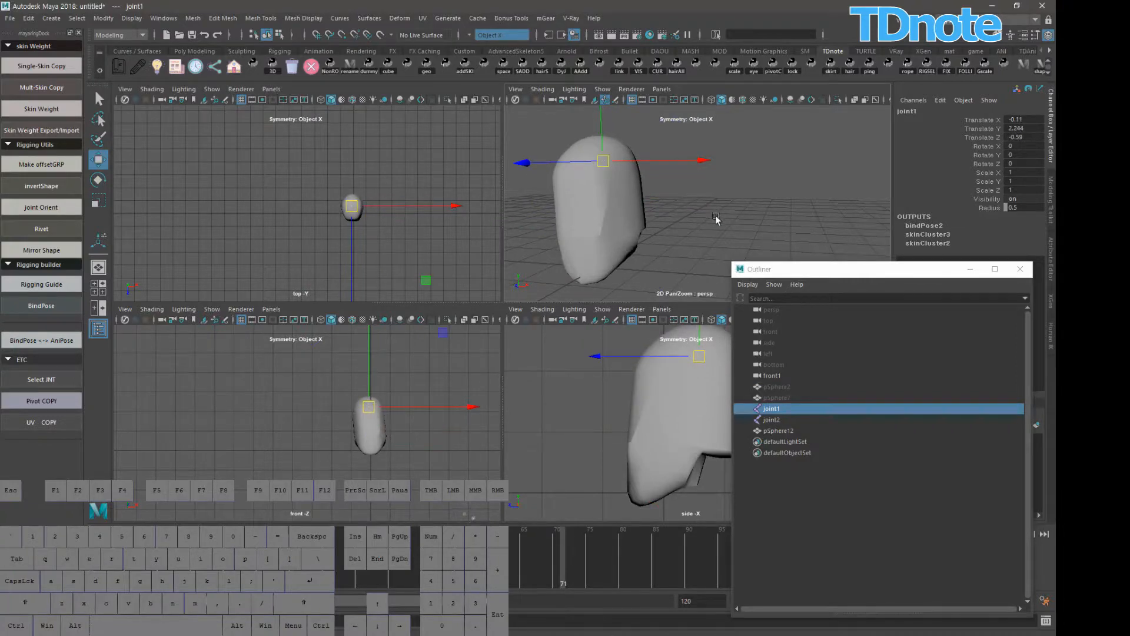
{"action": "left_click", "coordinate": [720, 207]}
- Select pSphere12 and relax its skin weights in ngSkinTools with the medium preset, 30 steps and a 0.15 step size
{"action": "left_click_drag", "start_coordinate": [670, 224], "coordinate": [614, 231], "text": "alt"}
{"action": "left_click", "coordinate": [630, 225]}
{"action": "left_click", "coordinate": [682, 254]}
{"action": "left_click", "coordinate": [624, 209]}
{"action": "left_click_drag", "start_coordinate": [615, 230], "coordinate": [626, 235], "text": "alt"}
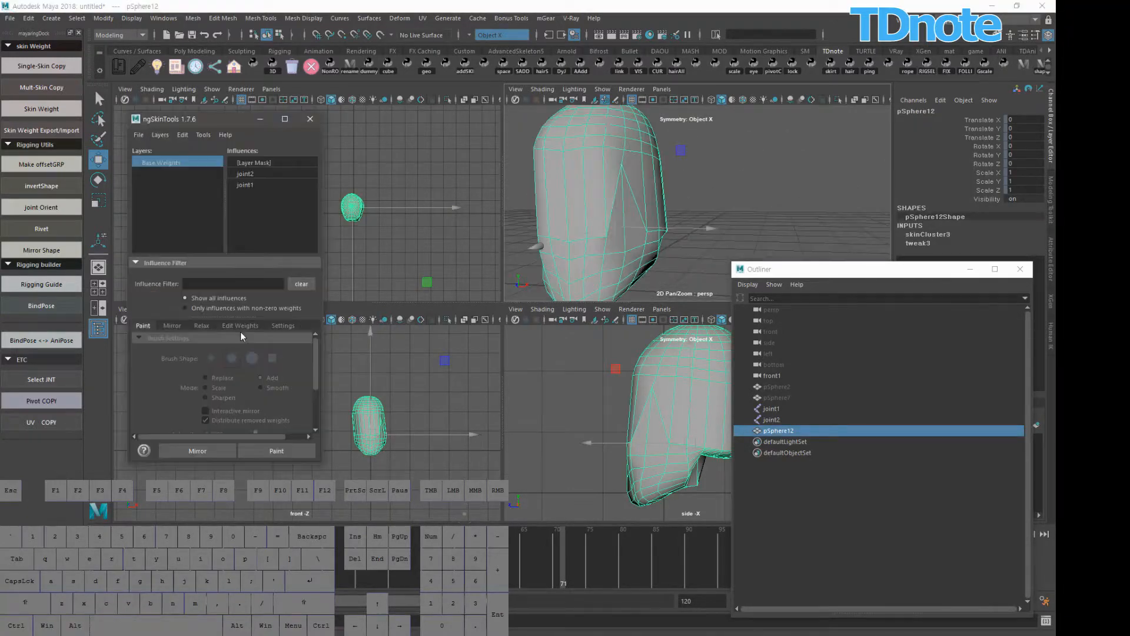
{"action": "left_click", "coordinate": [204, 324]}
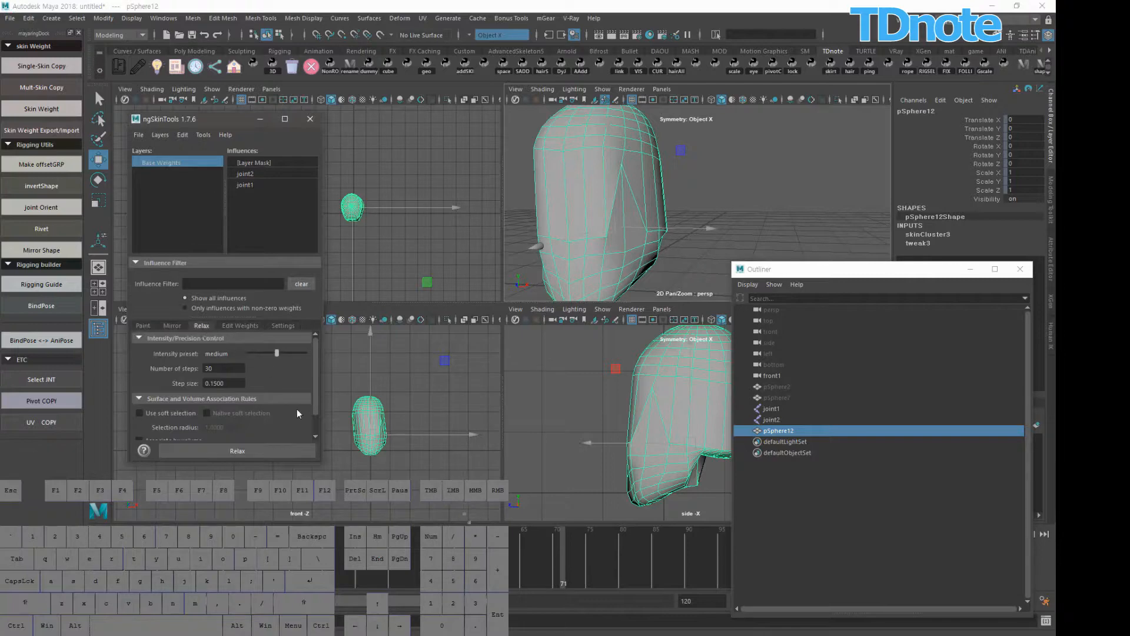
{"action": "left_click", "coordinate": [261, 450]}
{"action": "left_click_drag", "start_coordinate": [680, 239], "coordinate": [656, 209], "text": "alt"}
{"action": "middle_click_drag", "start_coordinate": [657, 209], "coordinate": [668, 202], "text": "alt"}
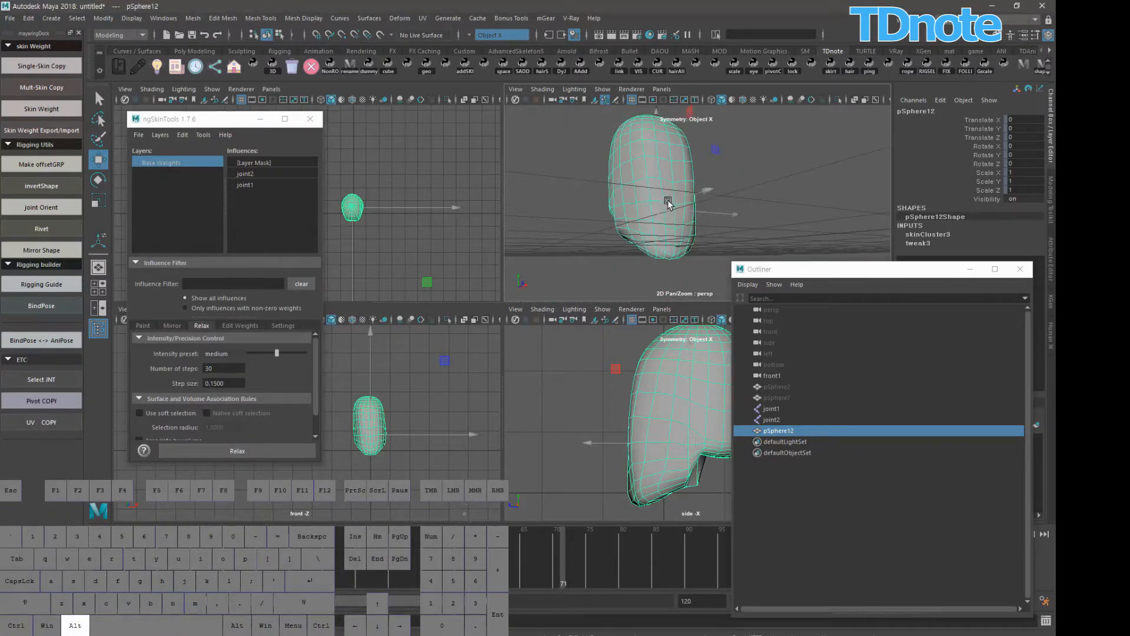
- Close ngSkinTools, then move joint1 to about X -0.14, Y 2.11, Z -0.48 to test the relaxed weights on pSphere12
{"action": "left_click_drag", "start_coordinate": [668, 202], "coordinate": [574, 219], "text": "alt"}
{"action": "left_click", "coordinate": [310, 119]}
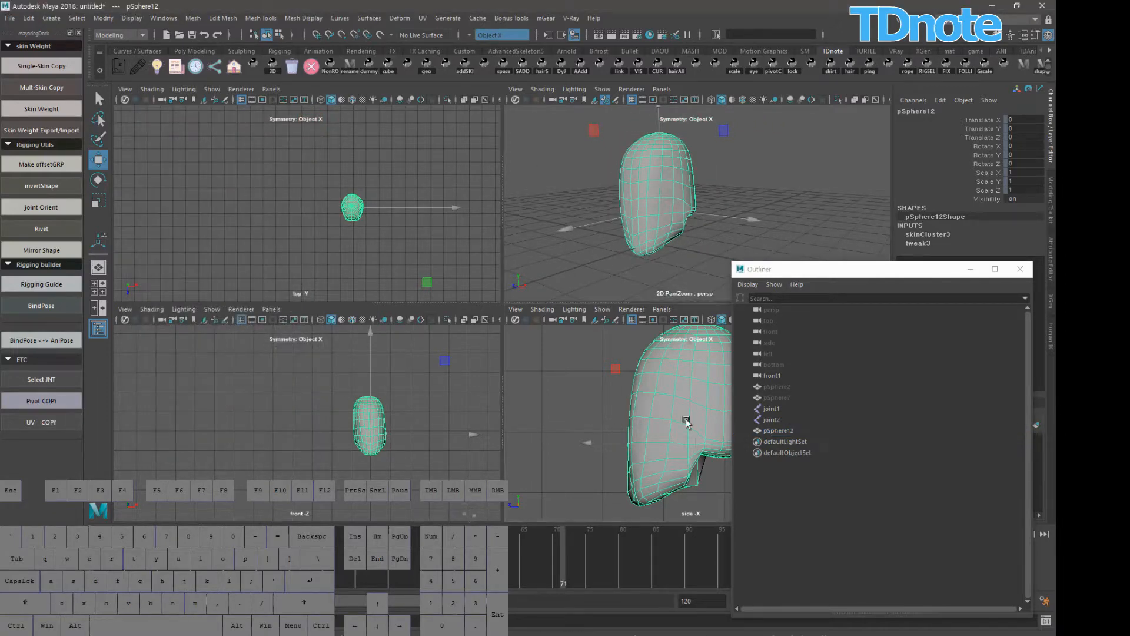
{"action": "left_click", "coordinate": [772, 411]}
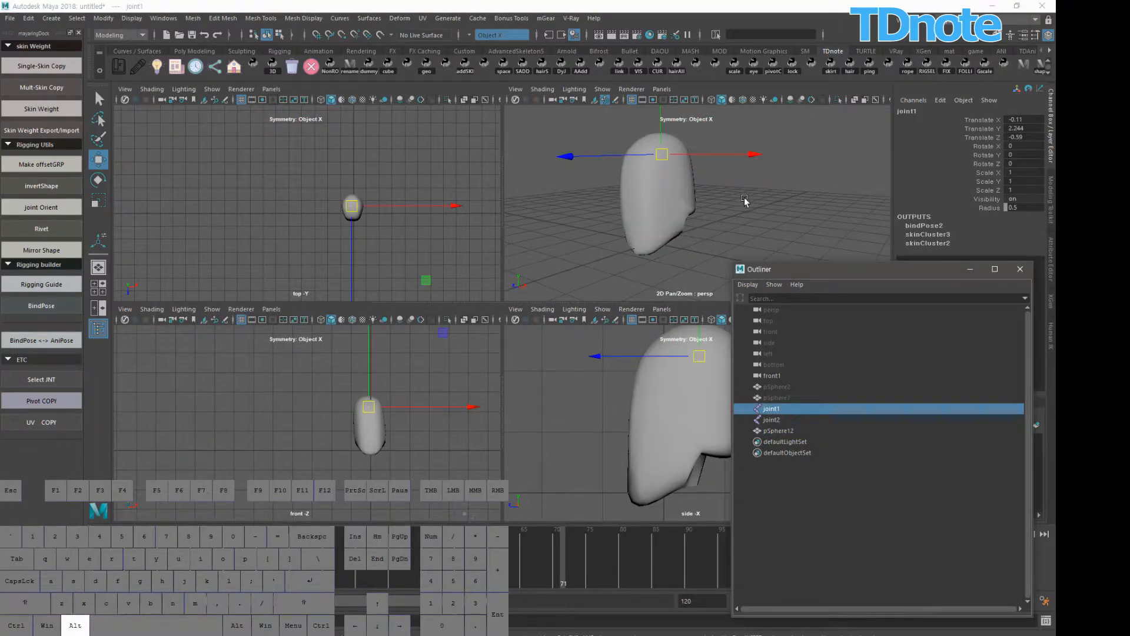
{"action": "left_click_drag", "start_coordinate": [744, 200], "coordinate": [706, 203], "text": "alt"}
{"action": "mouse_move", "coordinate": [685, 152]}
{"action": "left_mouse_down"}
{"action": "mouse_move", "coordinate": [679, 188]}
{"action": "mouse_move", "coordinate": [674, 177]}
{"action": "mouse_move", "coordinate": [693, 171]}
{"action": "mouse_move", "coordinate": [683, 160]}
{"action": "mouse_move", "coordinate": [711, 177]}
{"action": "mouse_move", "coordinate": [690, 147]}
{"action": "mouse_move", "coordinate": [682, 156]}
{"action": "left_mouse_up"}
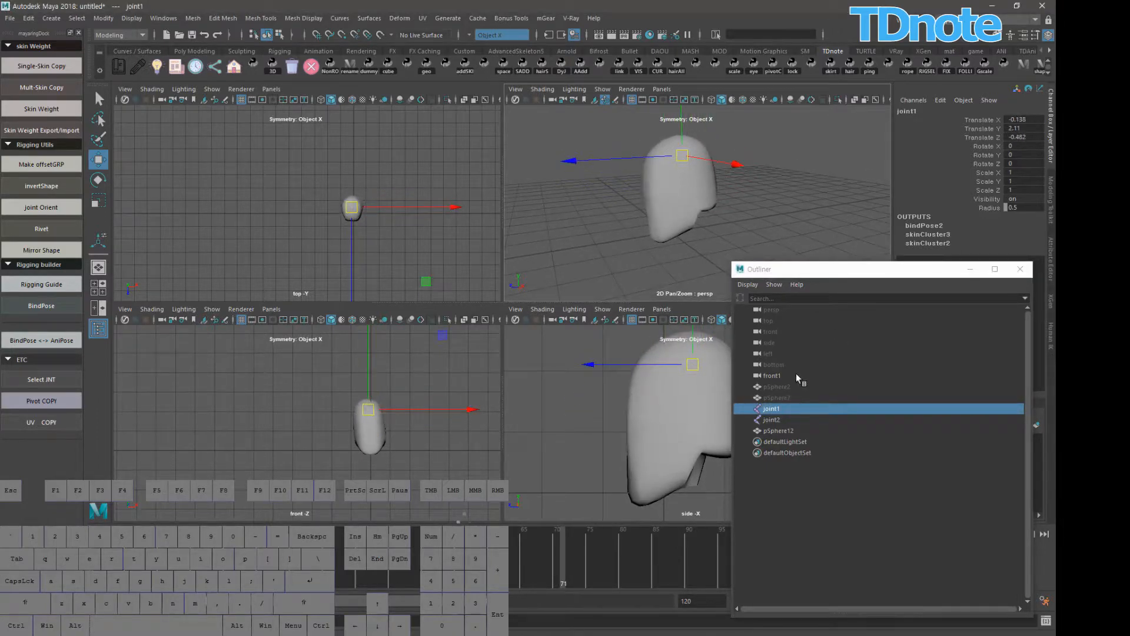
- Try moving joint2 slightly to check the mesh deformation, undo that move and clear the selection
{"action": "left_click", "coordinate": [783, 419]}
{"action": "mouse_move", "coordinate": [675, 213]}
{"action": "left_mouse_down"}
{"action": "mouse_move", "coordinate": [711, 213]}
{"action": "mouse_move", "coordinate": [674, 238]}
{"action": "mouse_move", "coordinate": [682, 212]}
{"action": "left_mouse_up"}
{"action": "key", "text": "ctrl+z"}
{"action": "left_click", "coordinate": [727, 172]}
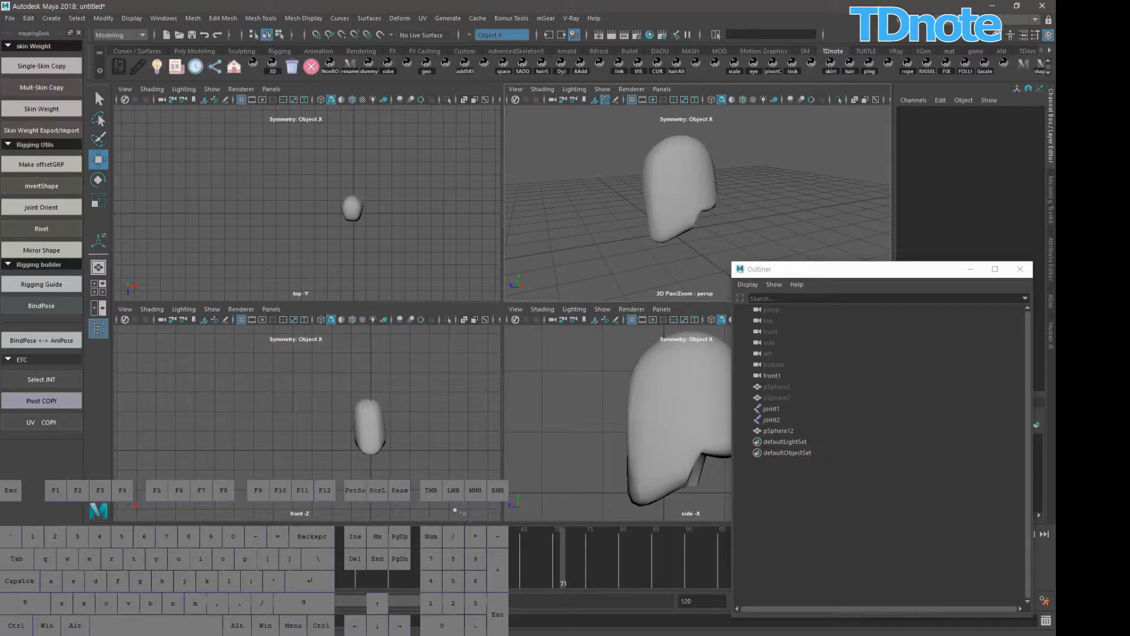
- Nudge joint1 slightly and examine the shading and deformation of pSphere12 from several angles
{"action": "left_click_drag", "start_coordinate": [711, 220], "coordinate": [652, 201], "text": "alt"}
{"action": "left_click", "coordinate": [653, 201]}
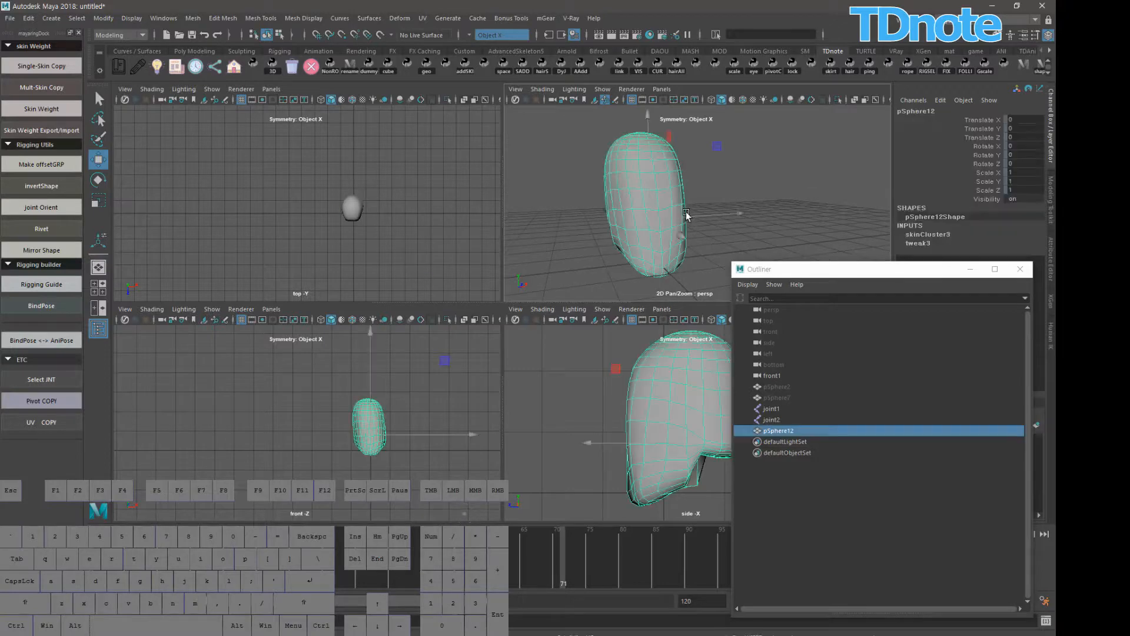
{"action": "left_click", "coordinate": [760, 202]}
{"action": "mouse_move", "coordinate": [730, 203]}
{"action": "left_mouse_down", "text": "alt"}
{"action": "mouse_move", "coordinate": [703, 209]}
{"action": "mouse_move", "coordinate": [710, 200]}
{"action": "left_mouse_up", "text": "alt"}
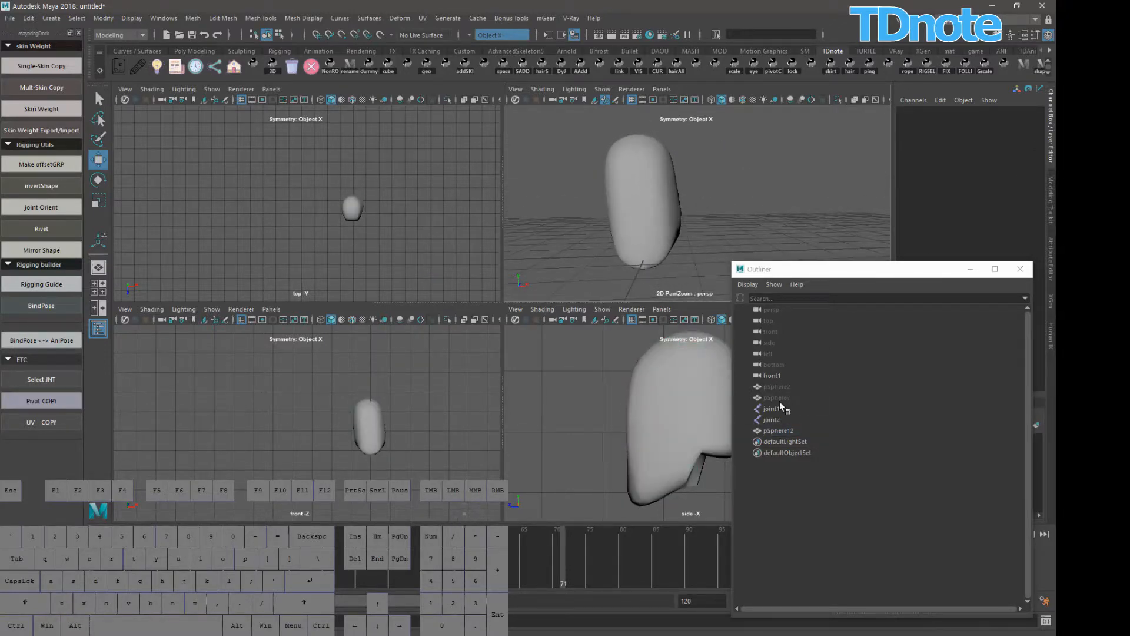
{"action": "left_click", "coordinate": [770, 409]}
{"action": "mouse_move", "coordinate": [644, 163]}
{"action": "left_mouse_down"}
{"action": "mouse_move", "coordinate": [660, 168]}
{"action": "mouse_move", "coordinate": [648, 165]}
{"action": "mouse_move", "coordinate": [651, 184]}
{"action": "mouse_move", "coordinate": [646, 161]}
{"action": "left_mouse_up"}
{"action": "left_click_drag", "start_coordinate": [708, 221], "coordinate": [673, 218], "text": "alt"}
{"action": "left_click", "coordinate": [672, 199]}
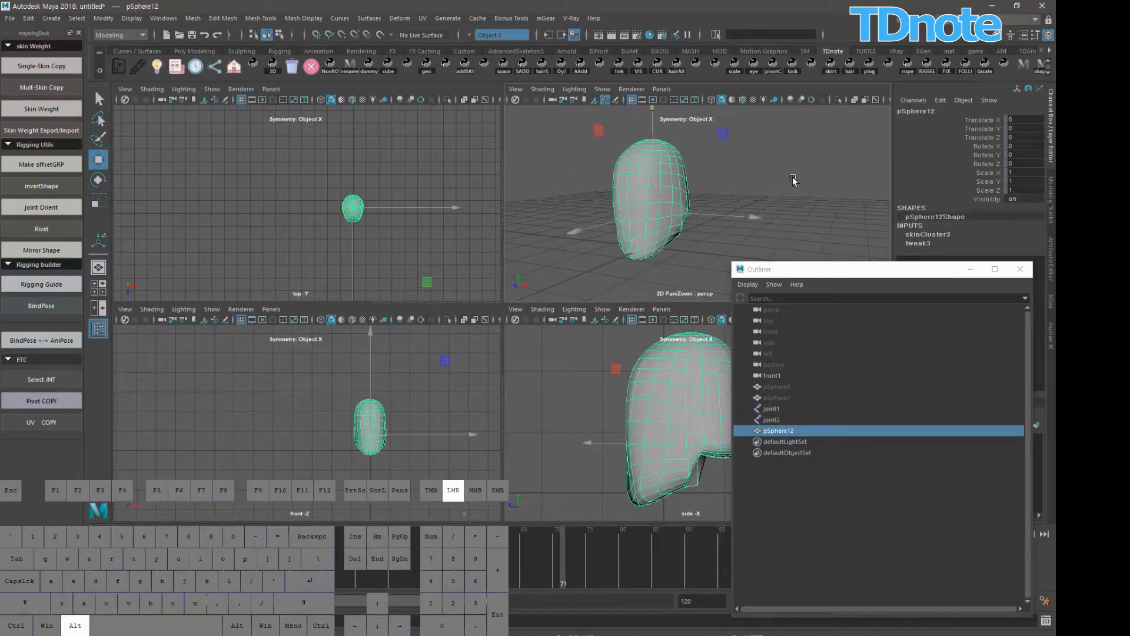
{"action": "left_click_drag", "start_coordinate": [793, 181], "coordinate": [812, 194], "text": "alt"}
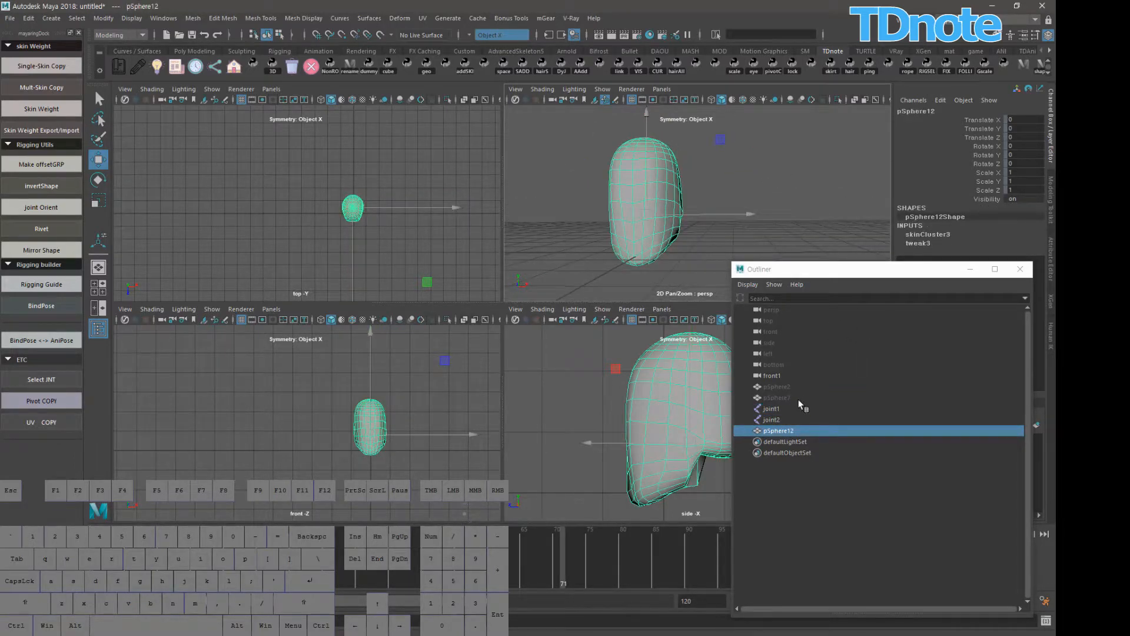
{"action": "left_click", "coordinate": [123, 37]}
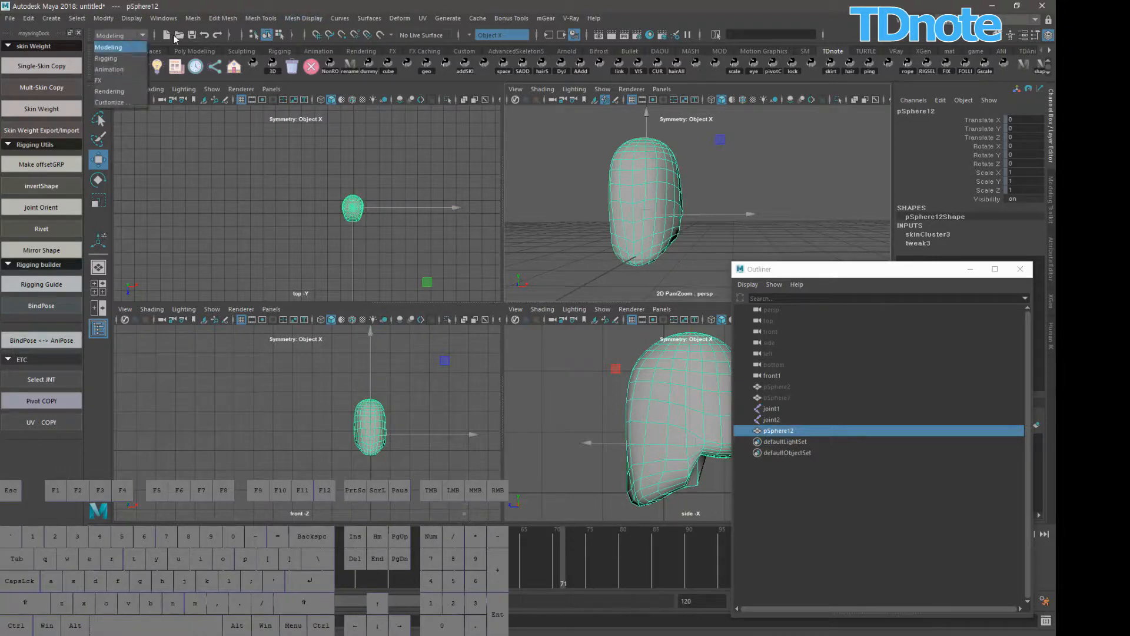
{"action": "left_click", "coordinate": [380, 9]}
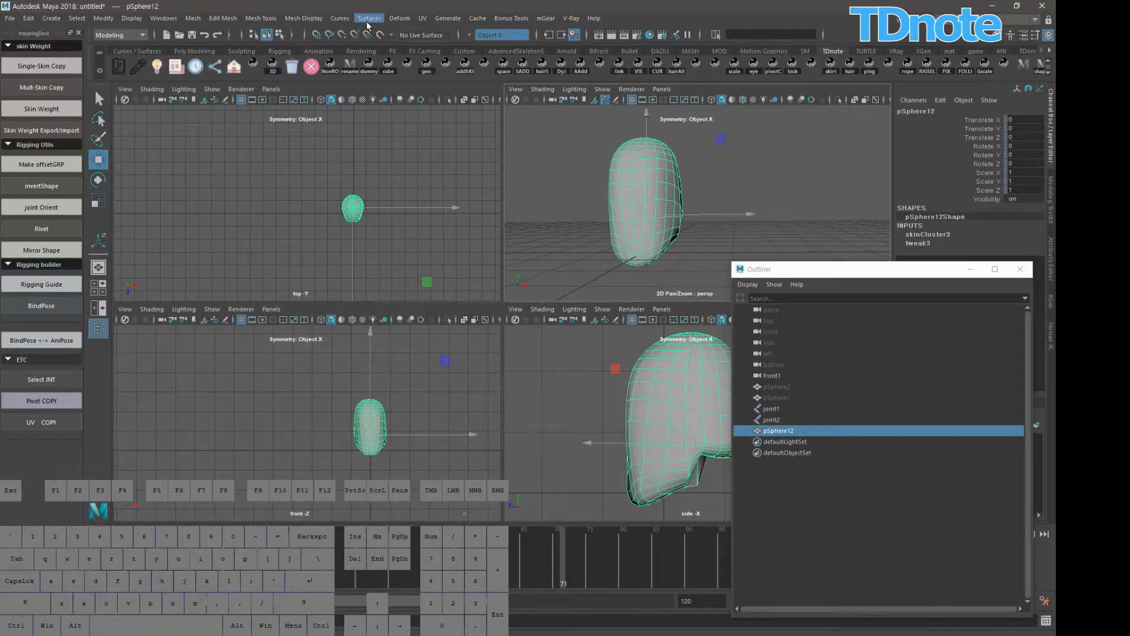
{"action": "left_click", "coordinate": [701, 268]}
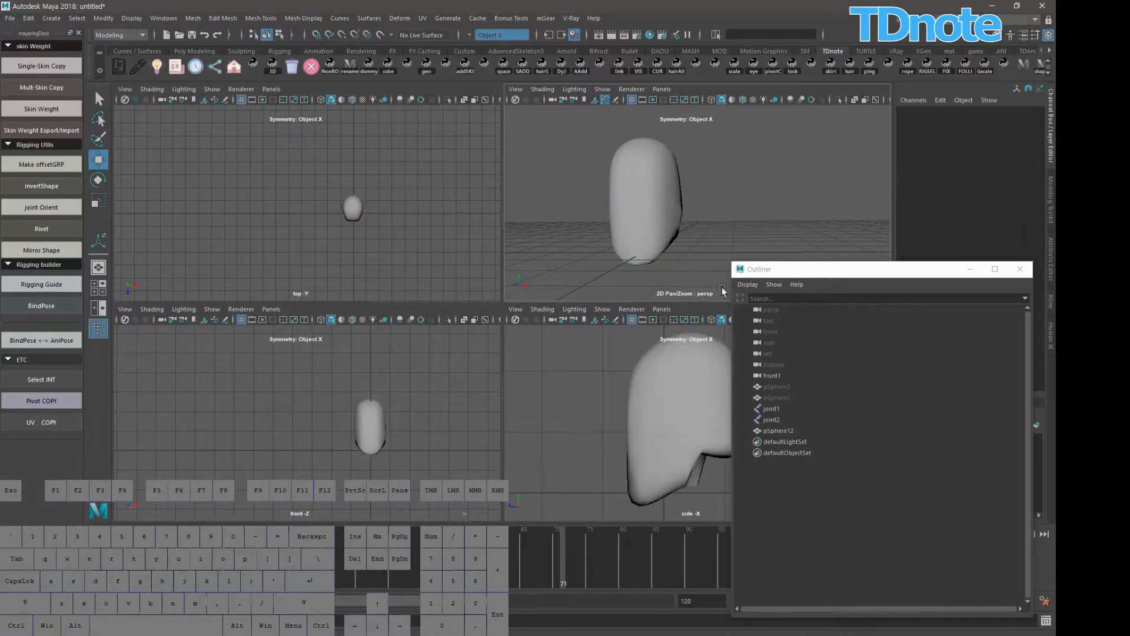
- Select pSphere12 and return it to its bind pose with the Rigging skin commands
{"action": "left_click", "coordinate": [779, 431]}
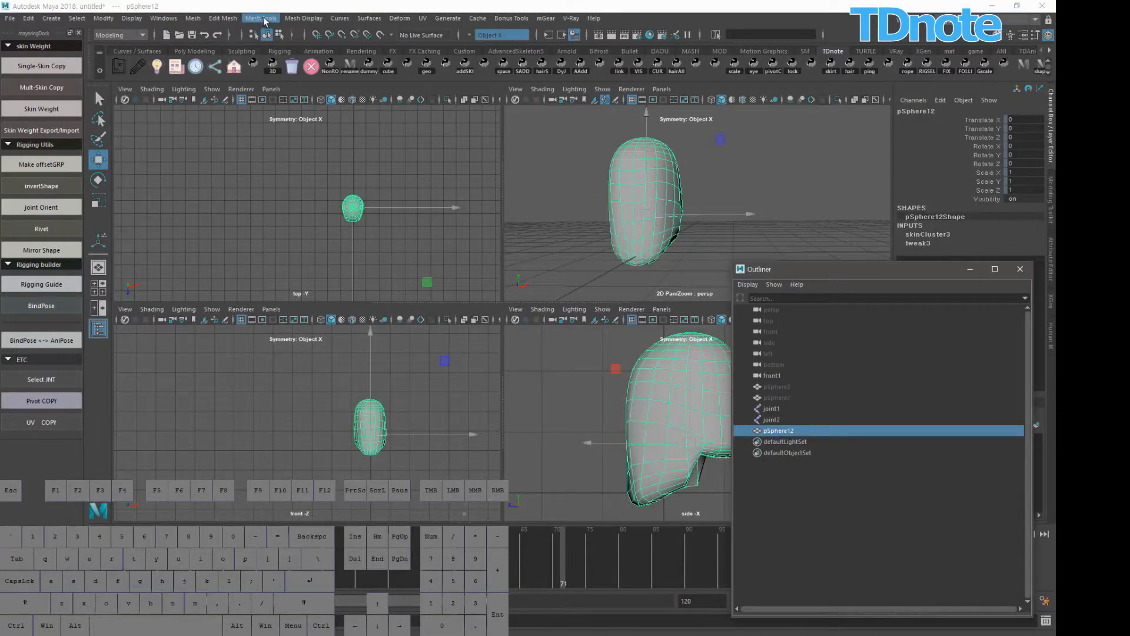
{"action": "left_click", "coordinate": [262, 18]}
{"action": "mouse_move", "coordinate": [290, 19]}
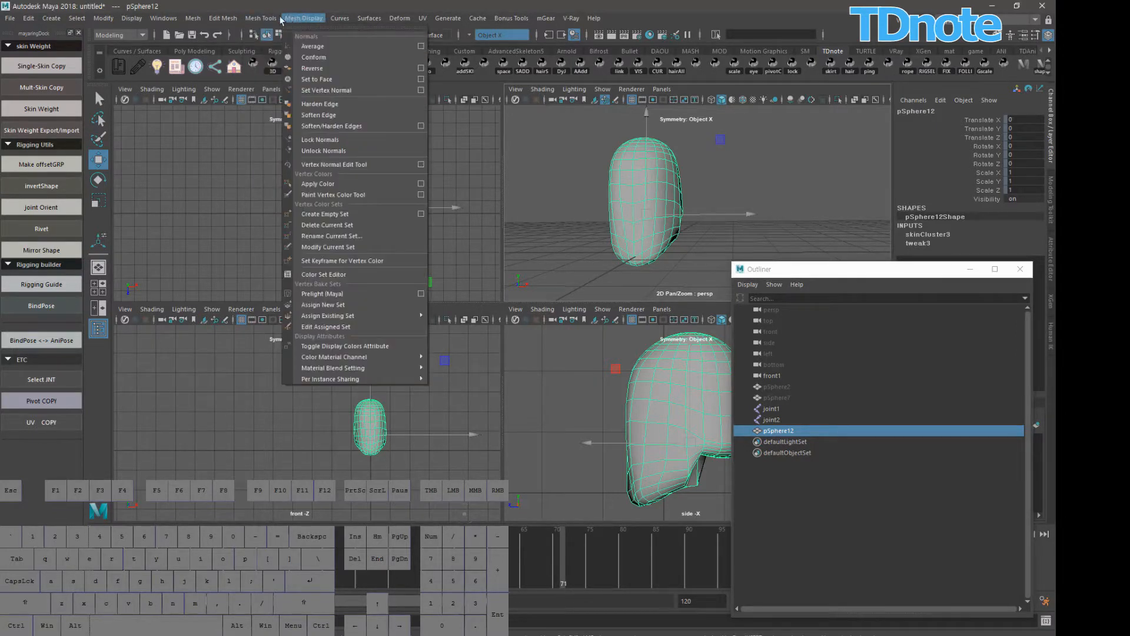
{"action": "mouse_move", "coordinate": [222, 18]}
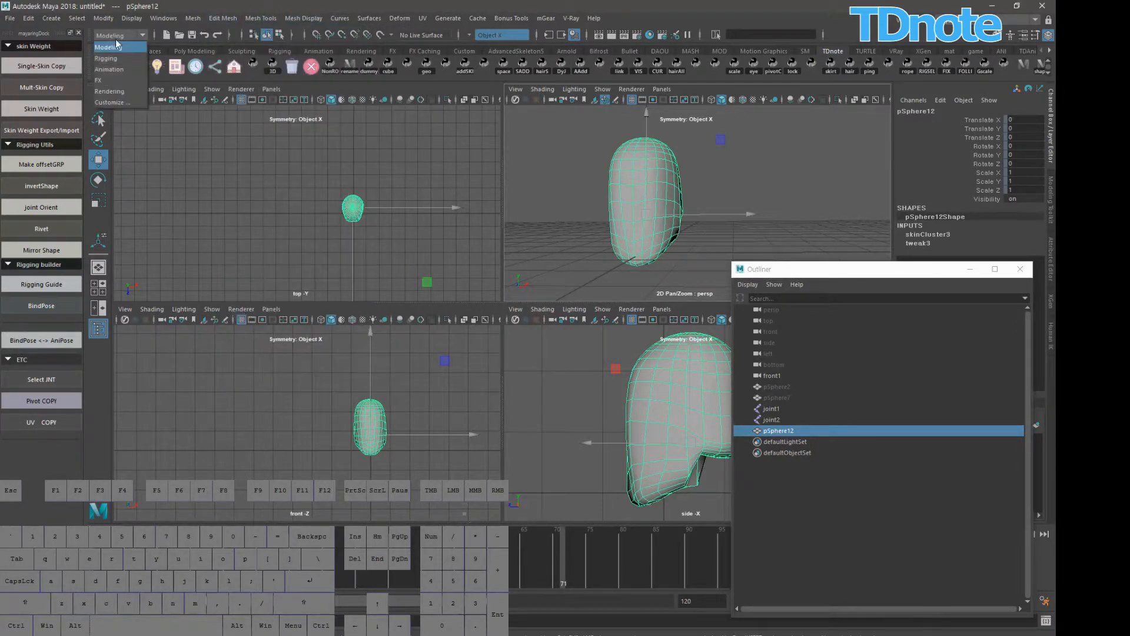
{"action": "left_click", "coordinate": [115, 36]}
{"action": "left_click", "coordinate": [117, 50]}
{"action": "left_click", "coordinate": [223, 19]}
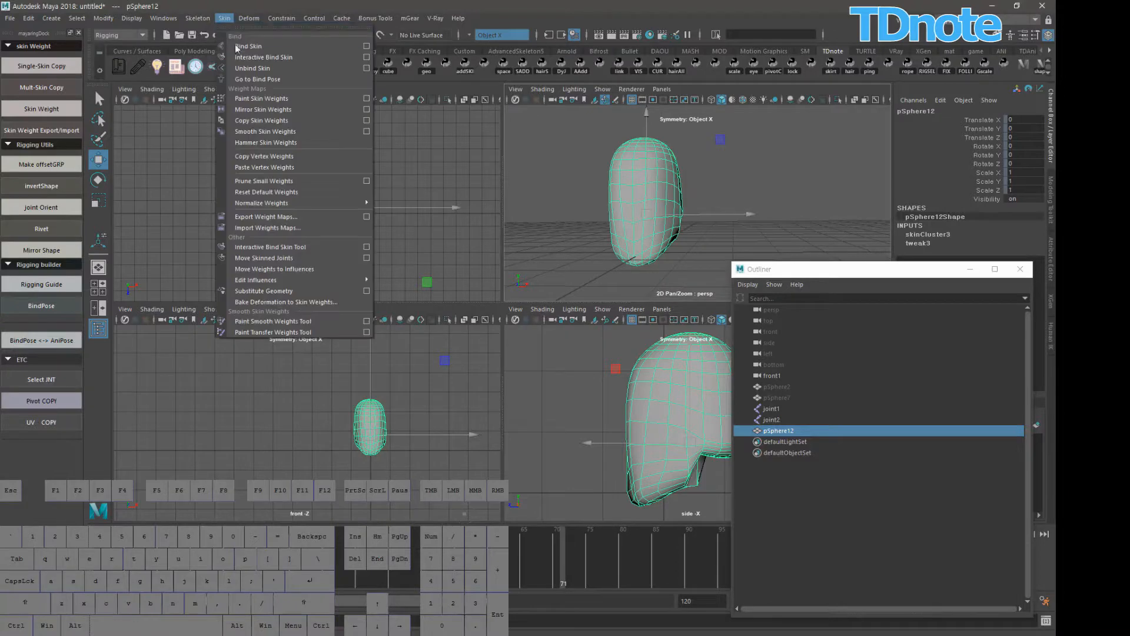
{"action": "left_click", "coordinate": [272, 80]}
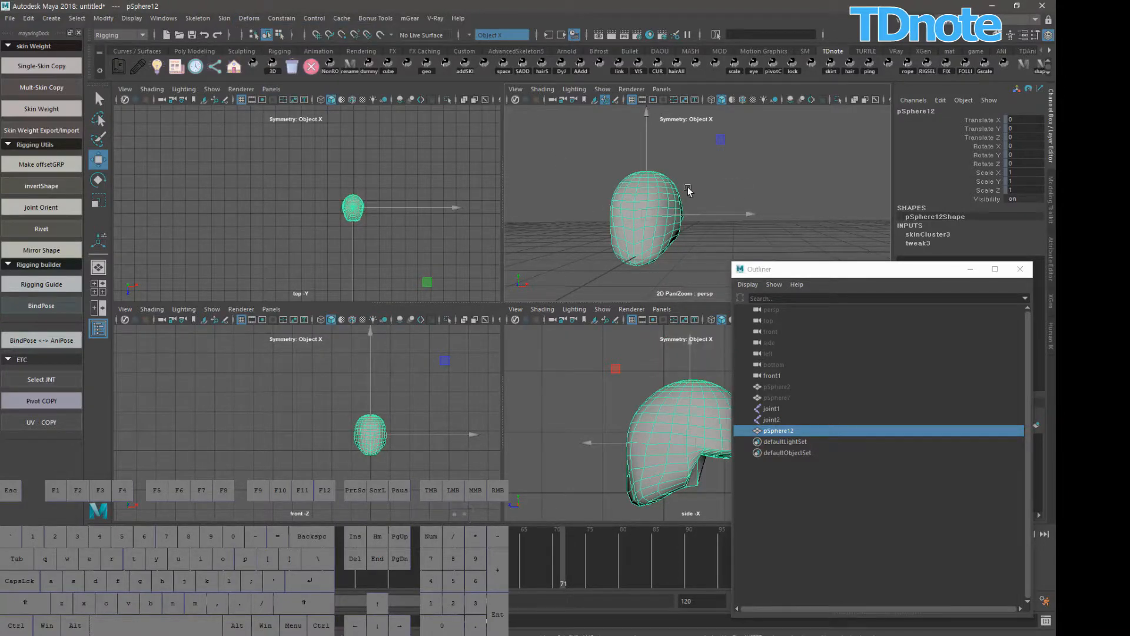
- Duplicate pSphere12 in its bind pose, delete the original mesh and select the duplicate
{"action": "left_click", "coordinate": [714, 200]}
{"action": "left_click", "coordinate": [678, 202]}
{"action": "key", "text": "ctrl+d"}
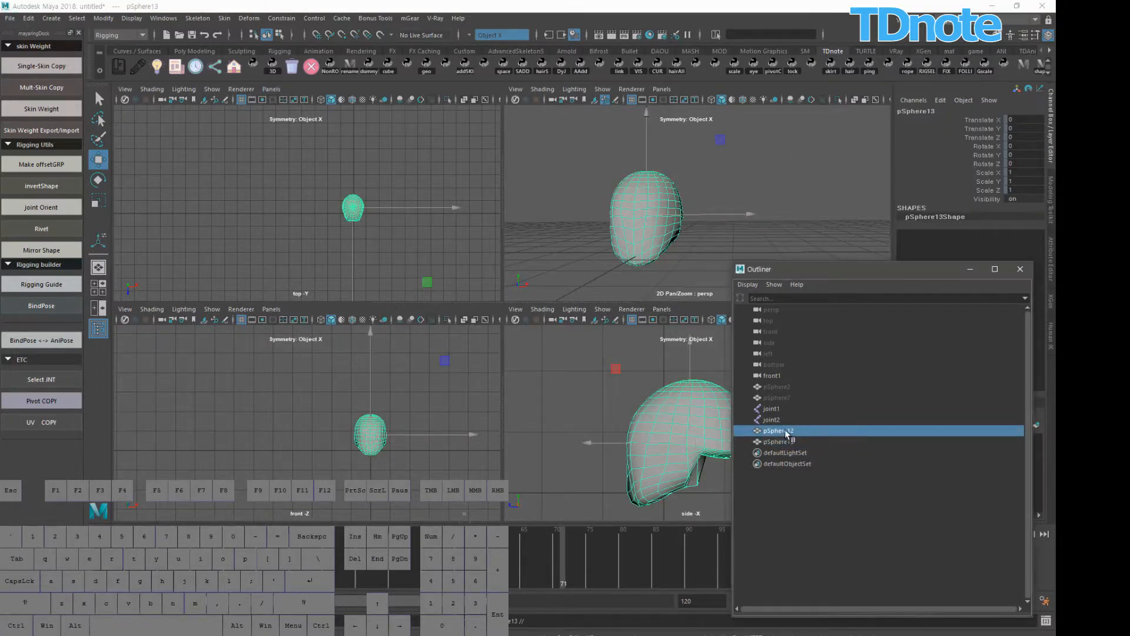
{"action": "key", "text": "Delete"}
{"action": "left_click", "coordinate": [791, 433]}
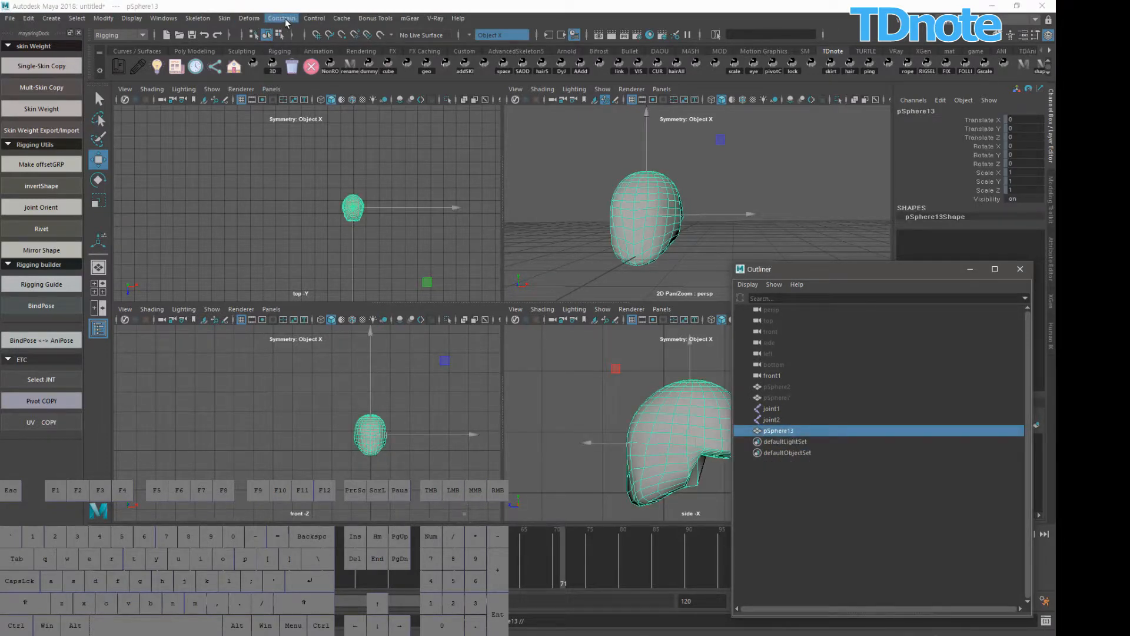
- Switch to the Modeling commands, unlock the normals of pSphere13 and soften its edges
{"action": "left_click", "coordinate": [143, 36]}
{"action": "left_click", "coordinate": [120, 47]}
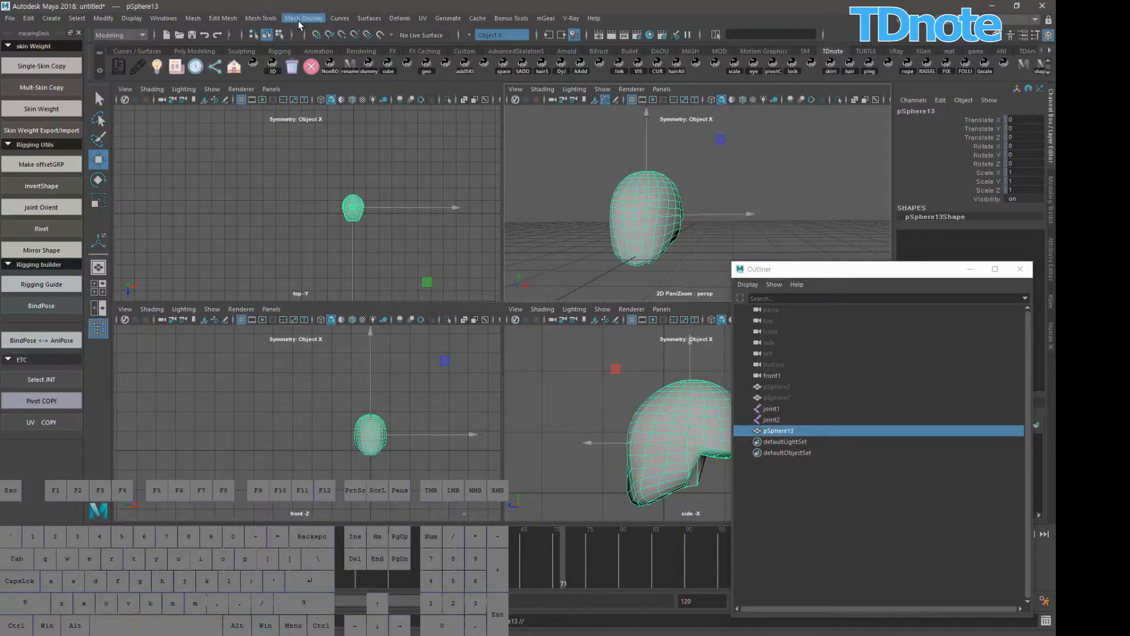
{"action": "left_click", "coordinate": [300, 19]}
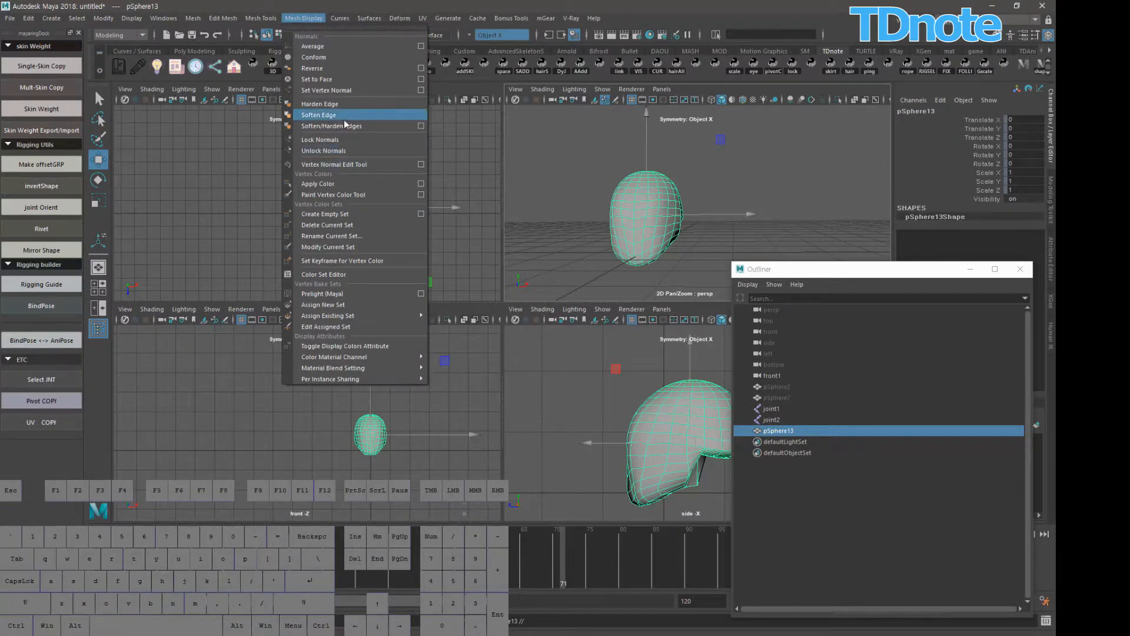
{"action": "left_click", "coordinate": [341, 152]}
{"action": "left_click", "coordinate": [303, 18]}
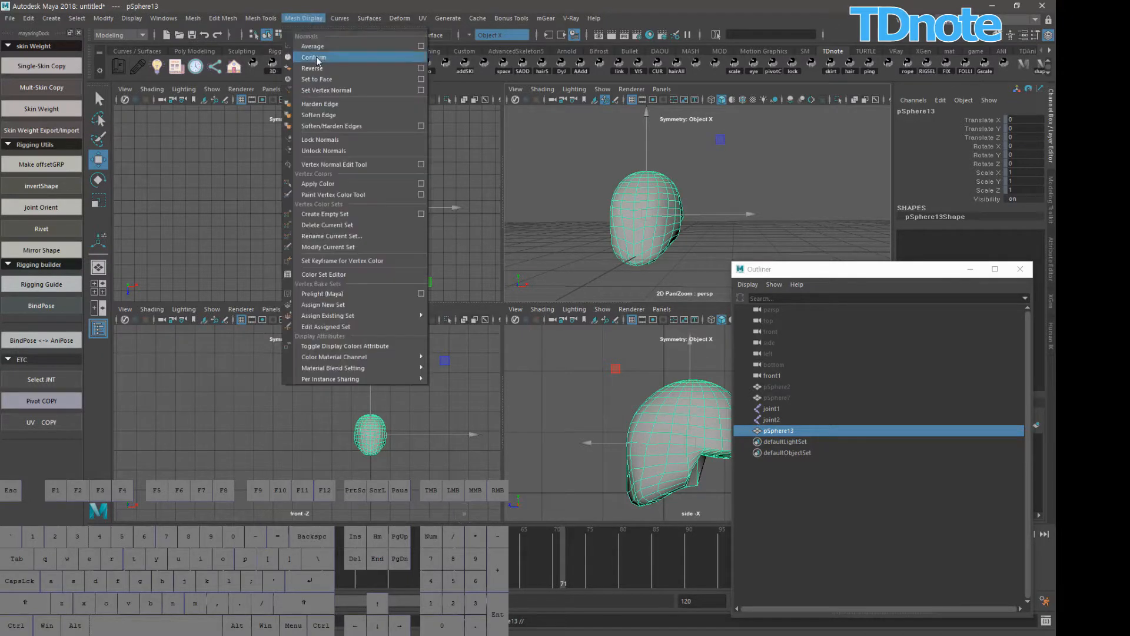
{"action": "left_click", "coordinate": [336, 116]}
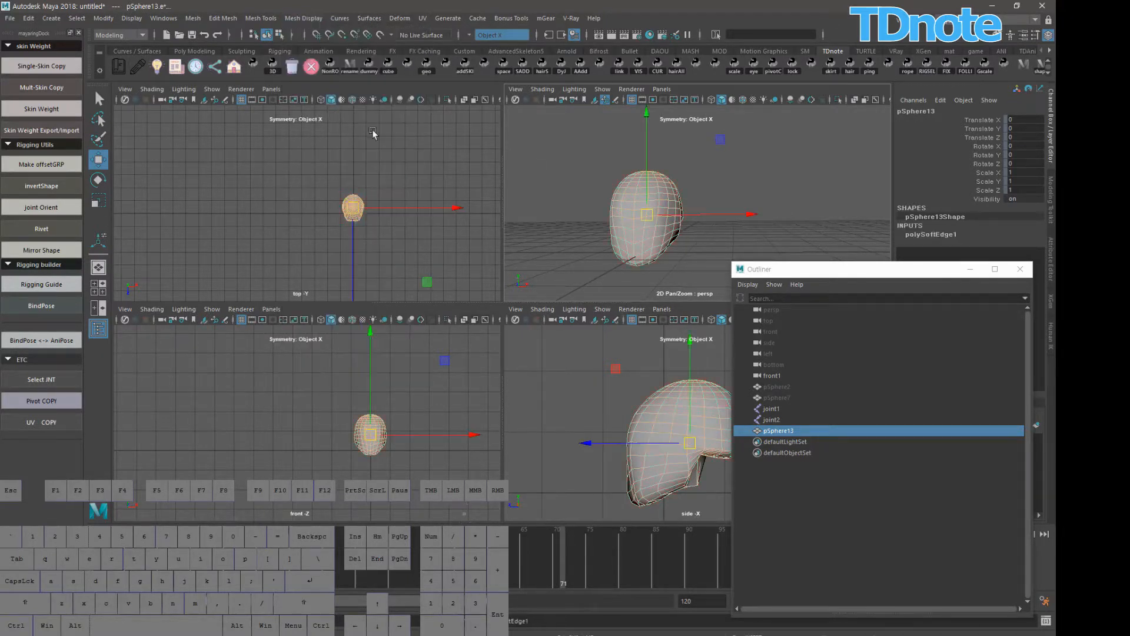
{"action": "left_click", "coordinate": [789, 197]}
{"action": "left_click", "coordinate": [680, 230]}
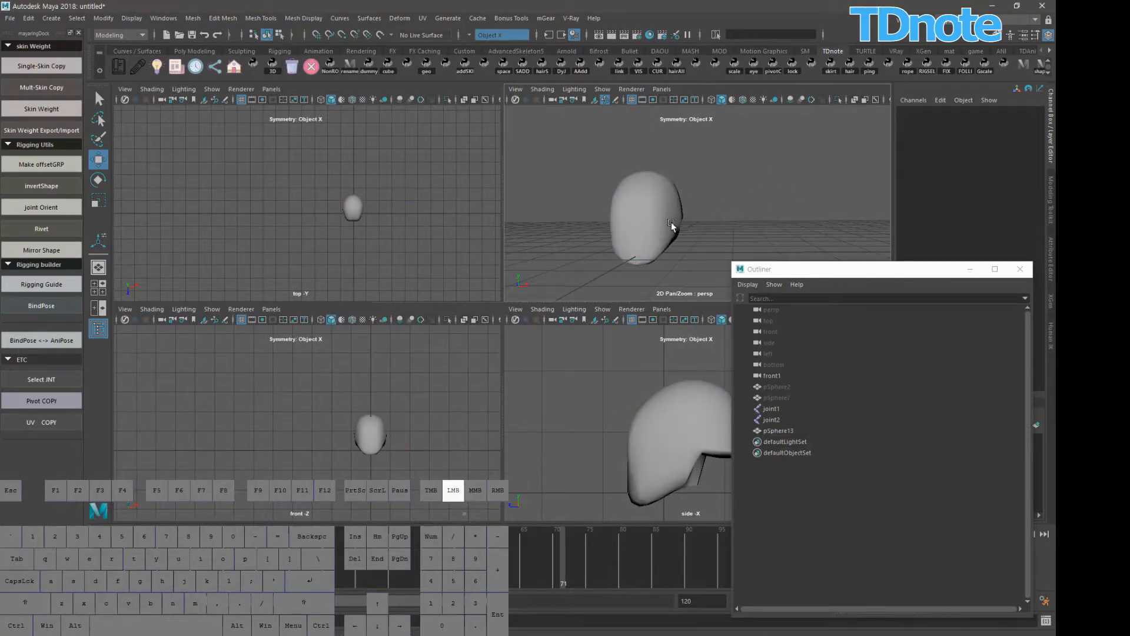
{"action": "left_click", "coordinate": [792, 200]}
{"action": "left_click_drag", "start_coordinate": [795, 209], "coordinate": [698, 219], "text": "alt"}
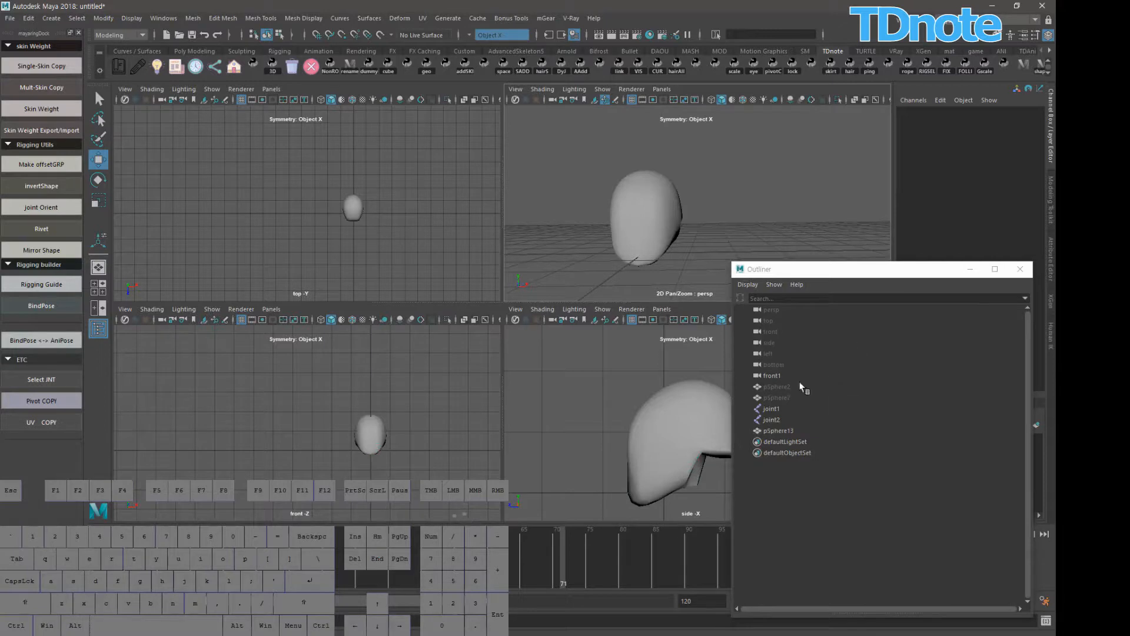
- Select pSphere2 and pSphere7, add pSphere13 last, and transfer their skin weights to it with Multi-Skin Copy
{"action": "left_click_drag", "start_coordinate": [775, 386], "coordinate": [778, 396]}
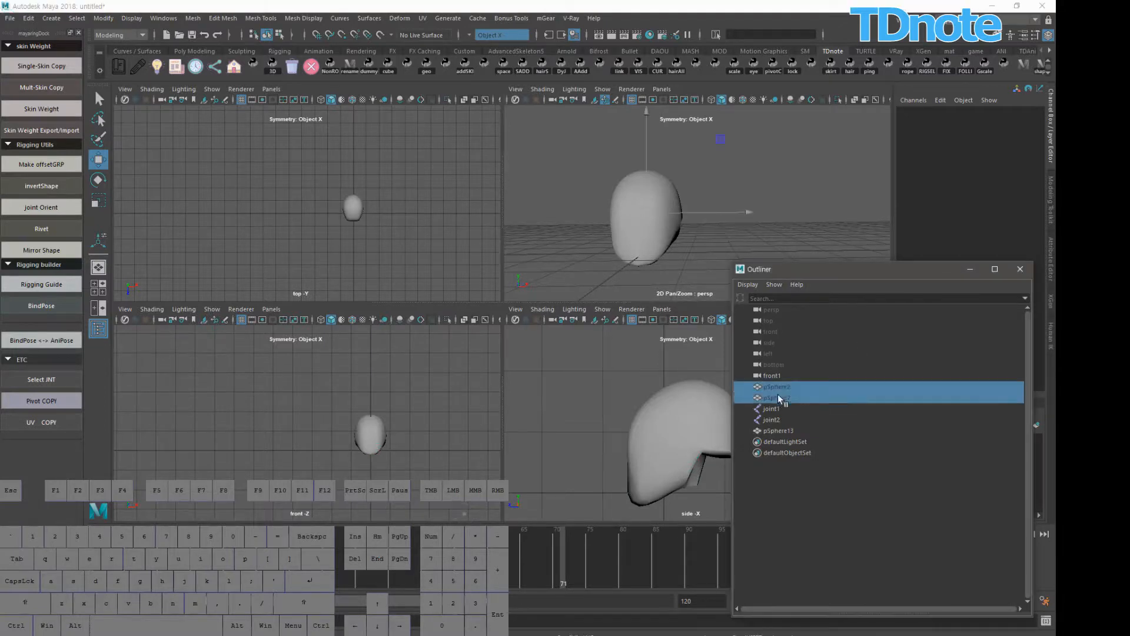
{"action": "left_click", "coordinate": [779, 432], "text": "ctrl"}
{"action": "left_click", "coordinate": [41, 109]}
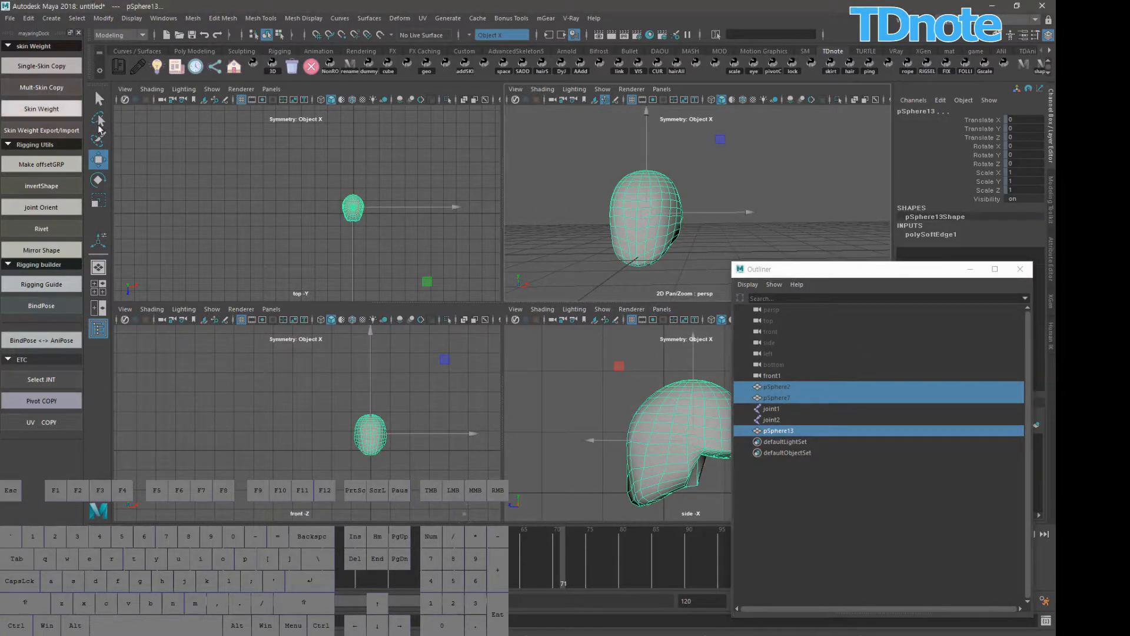
{"action": "left_click", "coordinate": [795, 178]}
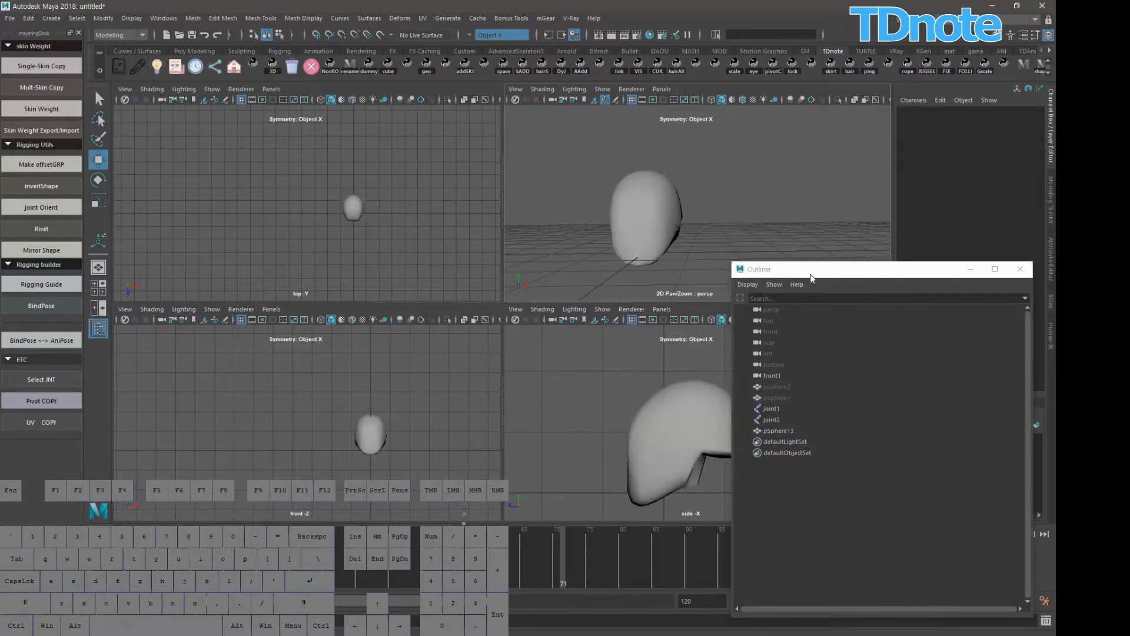
- Move joint1 upward to about 2.16 in Y to test the copied weights on pSphere13
{"action": "left_click", "coordinate": [771, 408]}
{"action": "left_click_drag", "start_coordinate": [649, 191], "coordinate": [650, 158]}
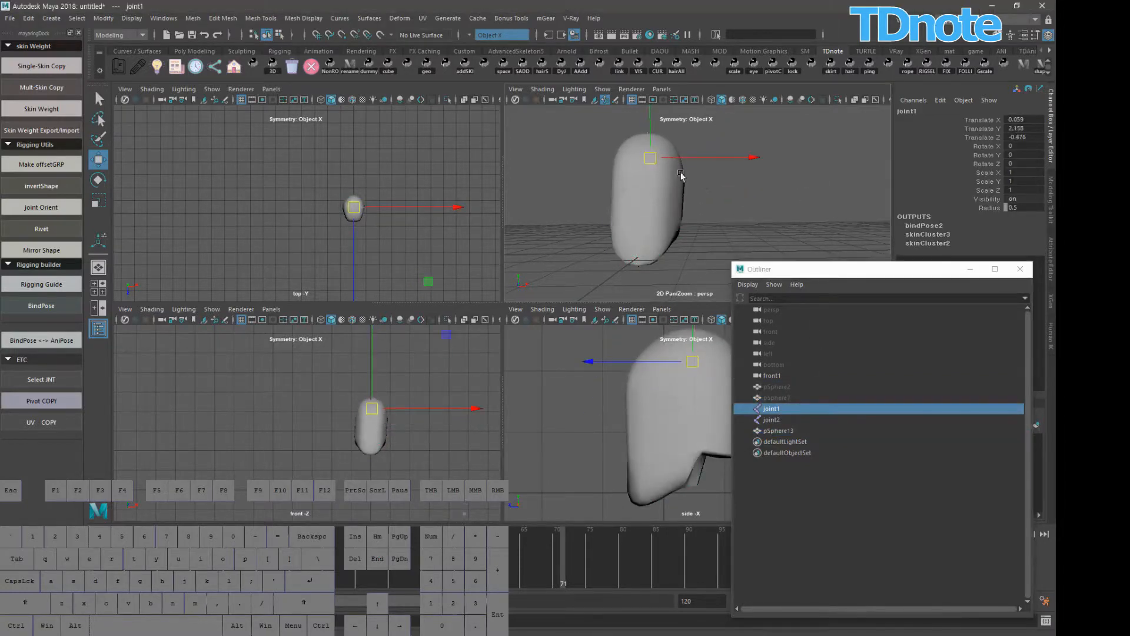
{"action": "left_click", "coordinate": [758, 212]}
{"action": "left_click_drag", "start_coordinate": [714, 219], "coordinate": [643, 183], "text": "alt"}
- Select pSphere13, pick the joint2 influence in ngSkinTools and start the weight painting tool
{"action": "left_click", "coordinate": [666, 199]}
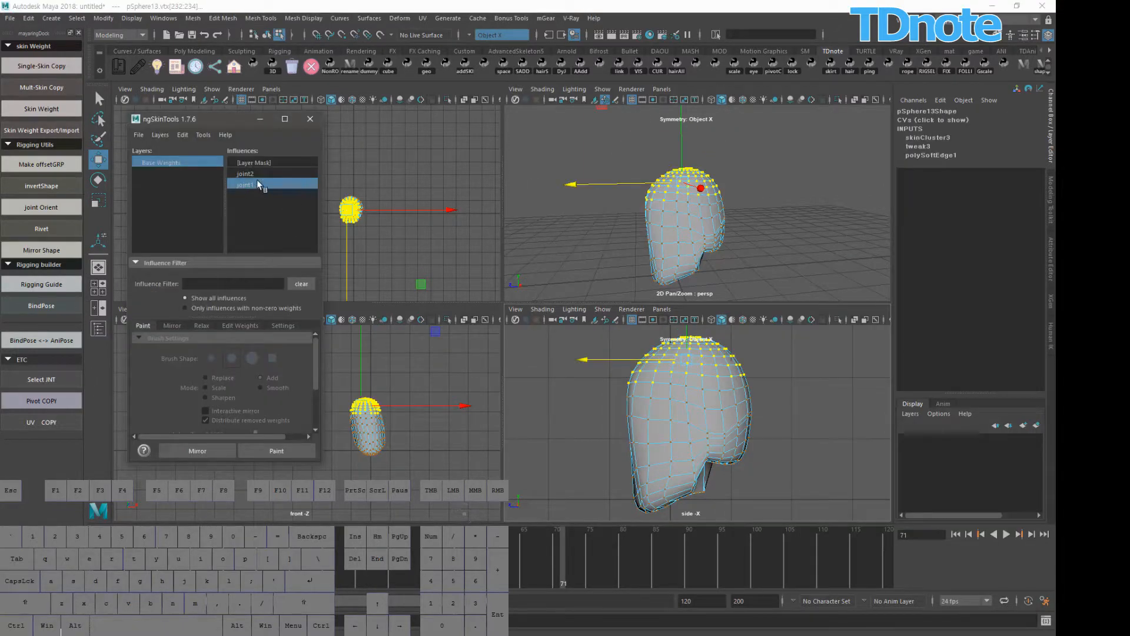
{"action": "left_click", "coordinate": [258, 177]}
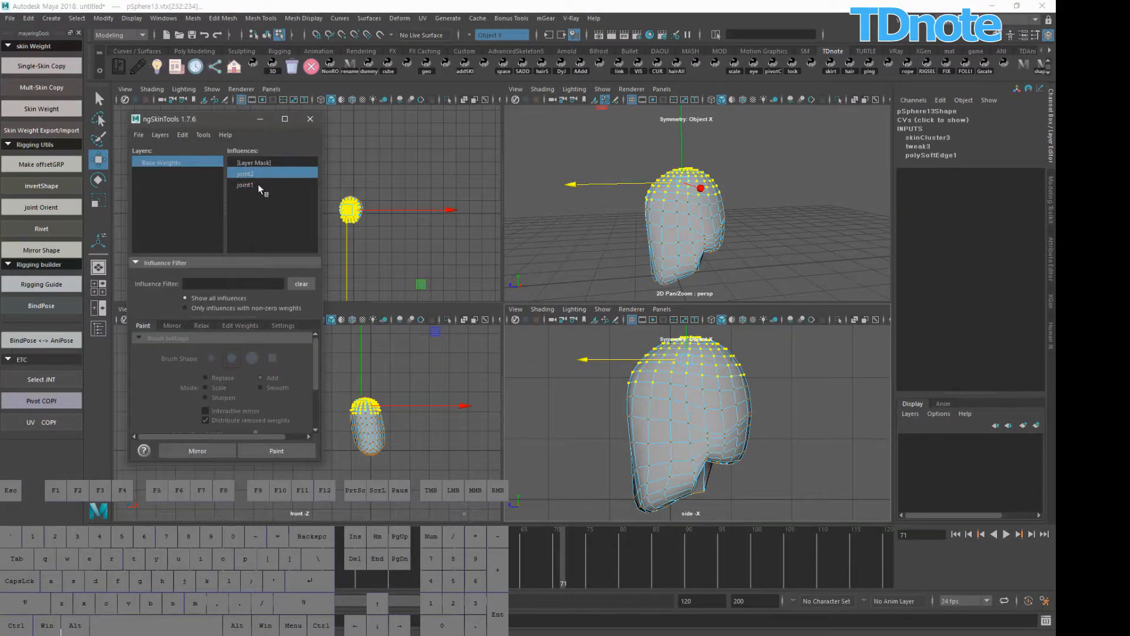
{"action": "left_click", "coordinate": [278, 453]}
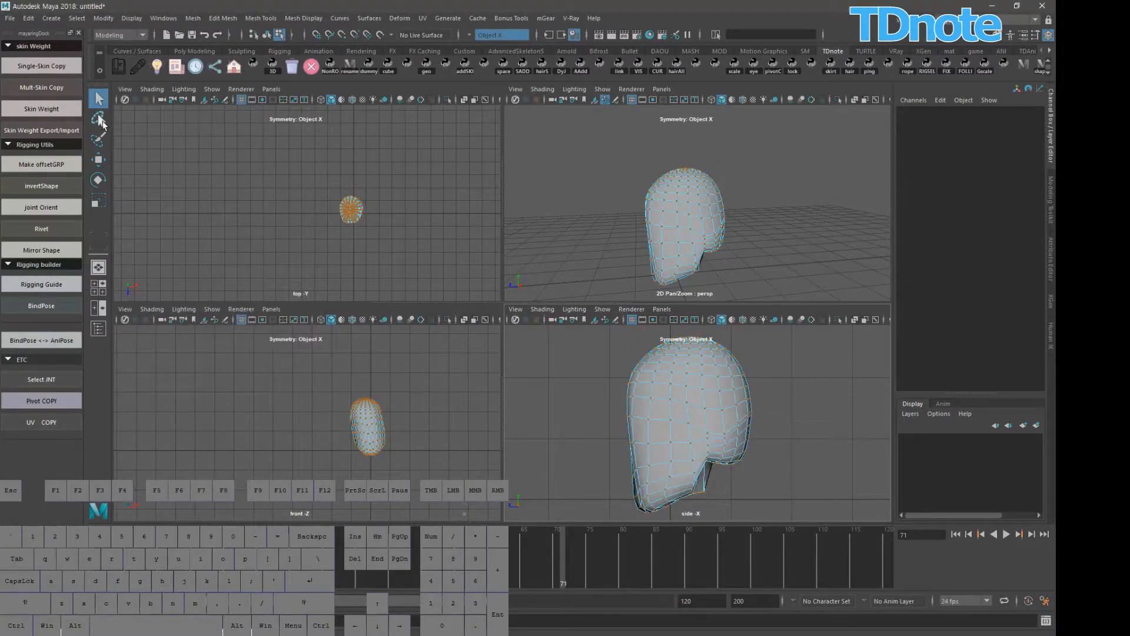
- Lasso-select the vertices of pSphere13 along its back and crown in the side view and activate the Move tool
{"action": "left_click", "coordinate": [99, 120]}
{"action": "mouse_move", "coordinate": [750, 345]}
{"action": "left_mouse_down"}
{"action": "mouse_move", "coordinate": [730, 340]}
{"action": "mouse_move", "coordinate": [704, 383]}
{"action": "mouse_move", "coordinate": [738, 491]}
{"action": "mouse_move", "coordinate": [780, 407]}
{"action": "mouse_move", "coordinate": [729, 340]}
{"action": "left_mouse_up"}
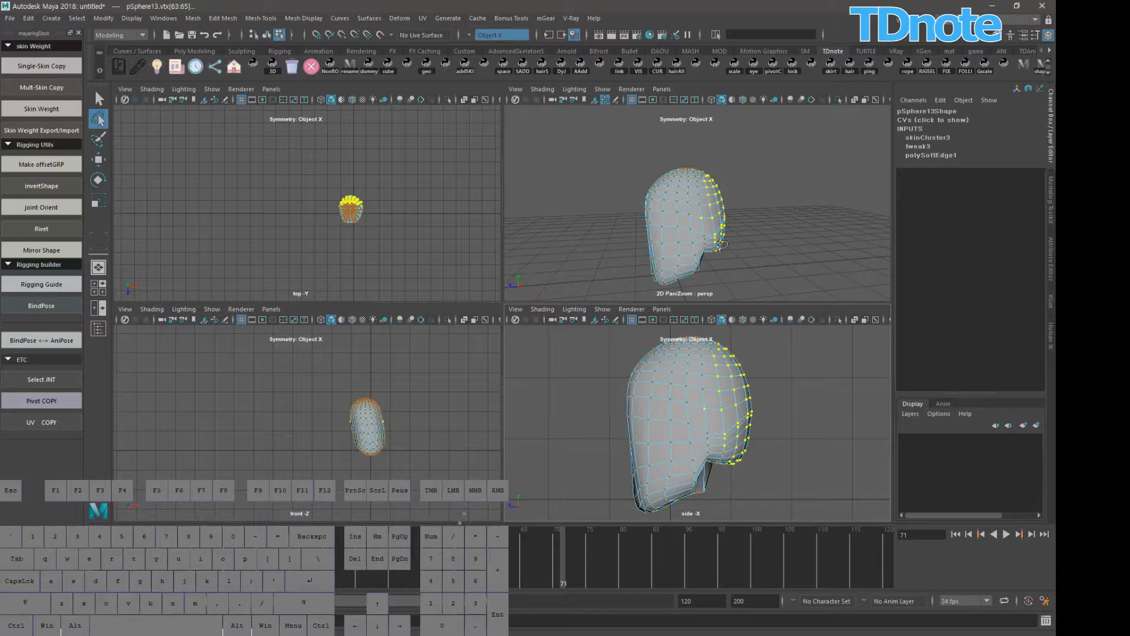
{"action": "mouse_move", "coordinate": [697, 323]}
{"action": "left_mouse_down"}
{"action": "mouse_move", "coordinate": [645, 337]}
{"action": "mouse_move", "coordinate": [721, 427]}
{"action": "mouse_move", "coordinate": [786, 452]}
{"action": "mouse_move", "coordinate": [736, 326]}
{"action": "mouse_move", "coordinate": [643, 328]}
{"action": "left_mouse_up"}
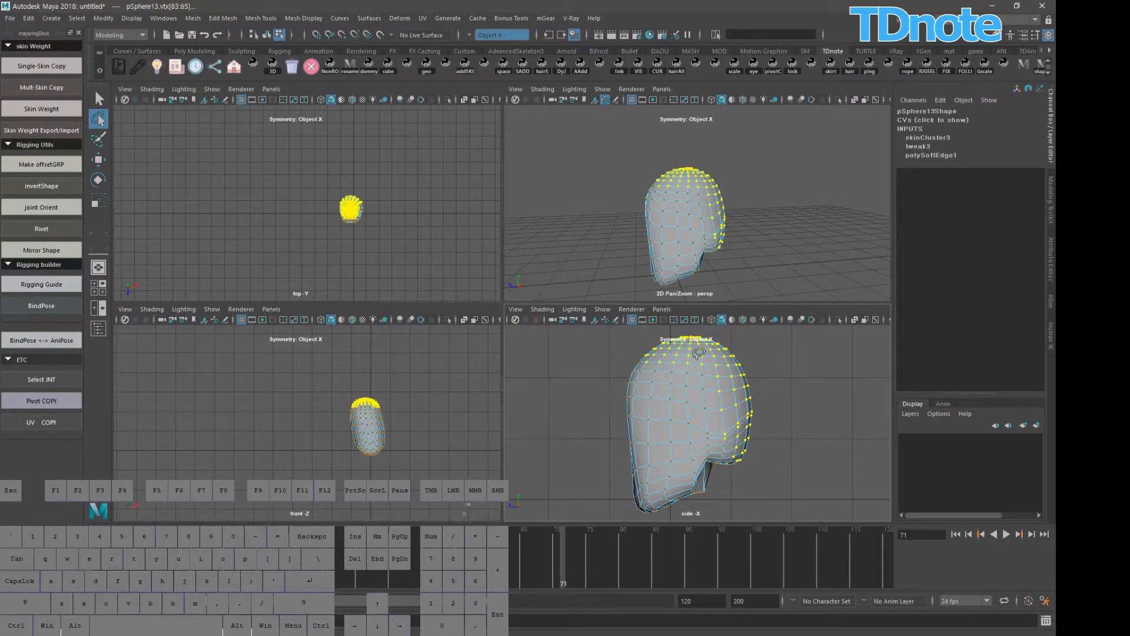
{"action": "key", "text": "w"}
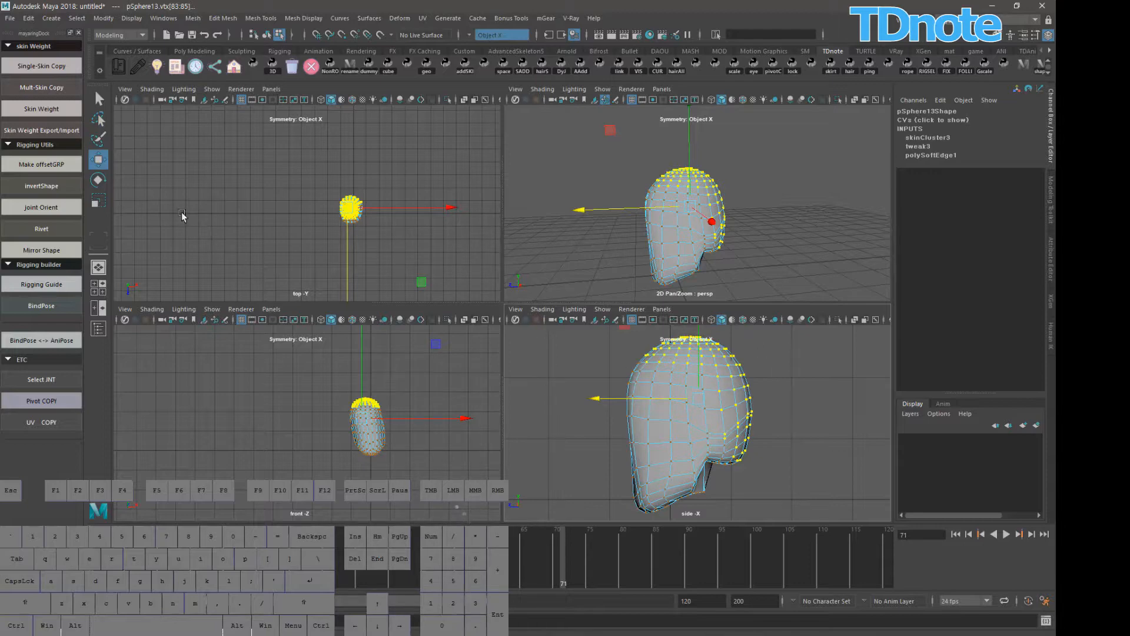
- Bring up ngSkinTools, choose the joint2 influence and start weight painting on the lassoed vertices
{"action": "left_click", "coordinate": [57, 109]}
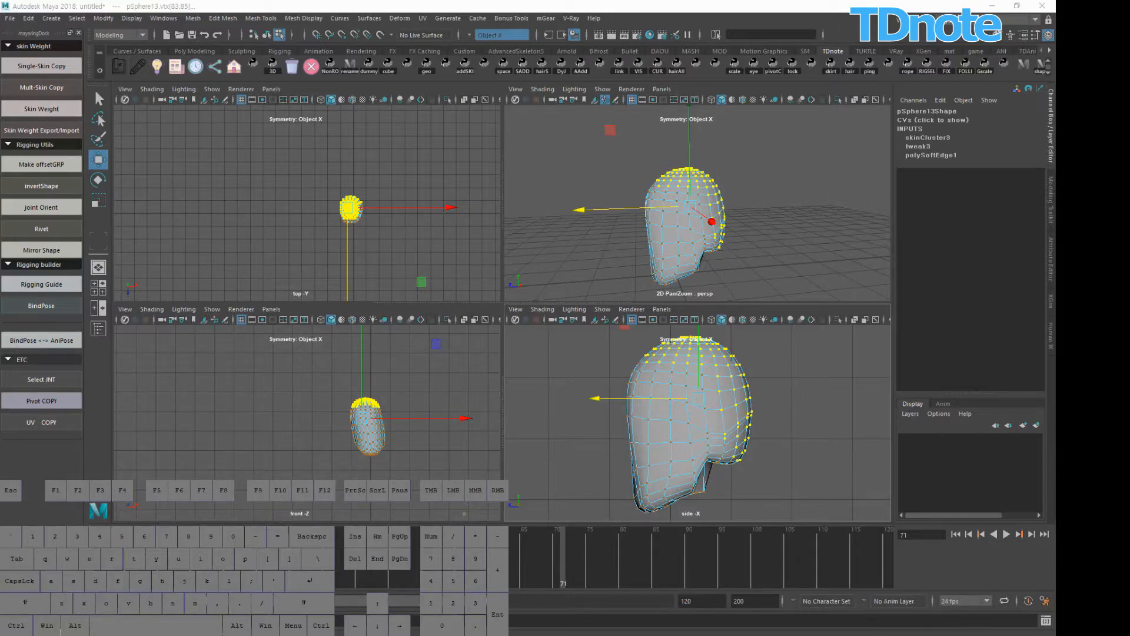
{"action": "left_click", "coordinate": [246, 184]}
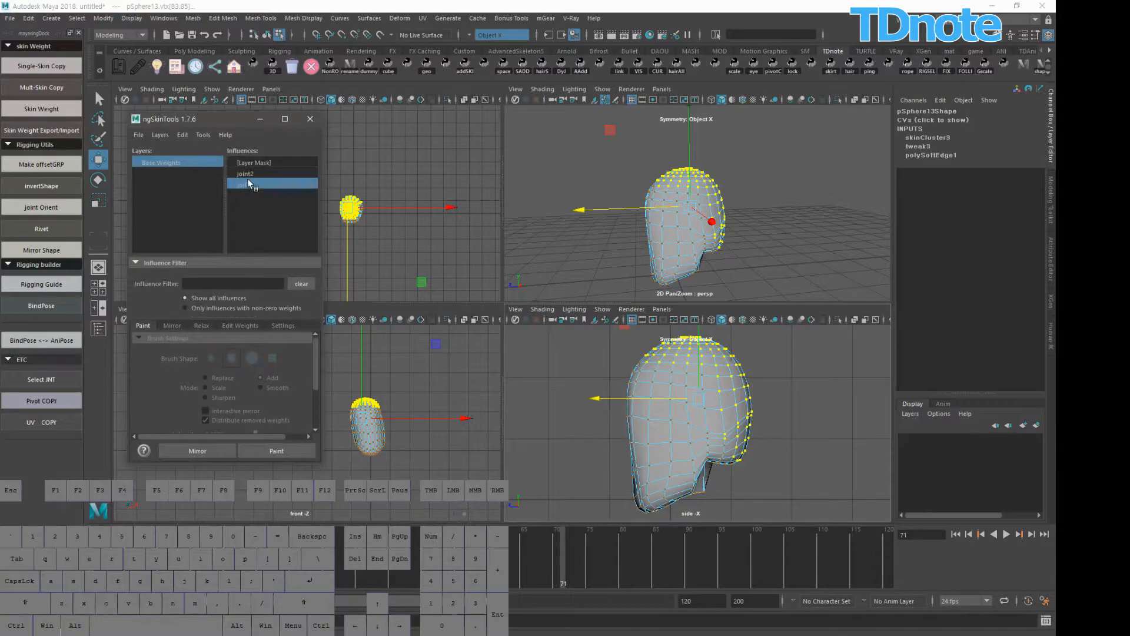
{"action": "left_click", "coordinate": [248, 173]}
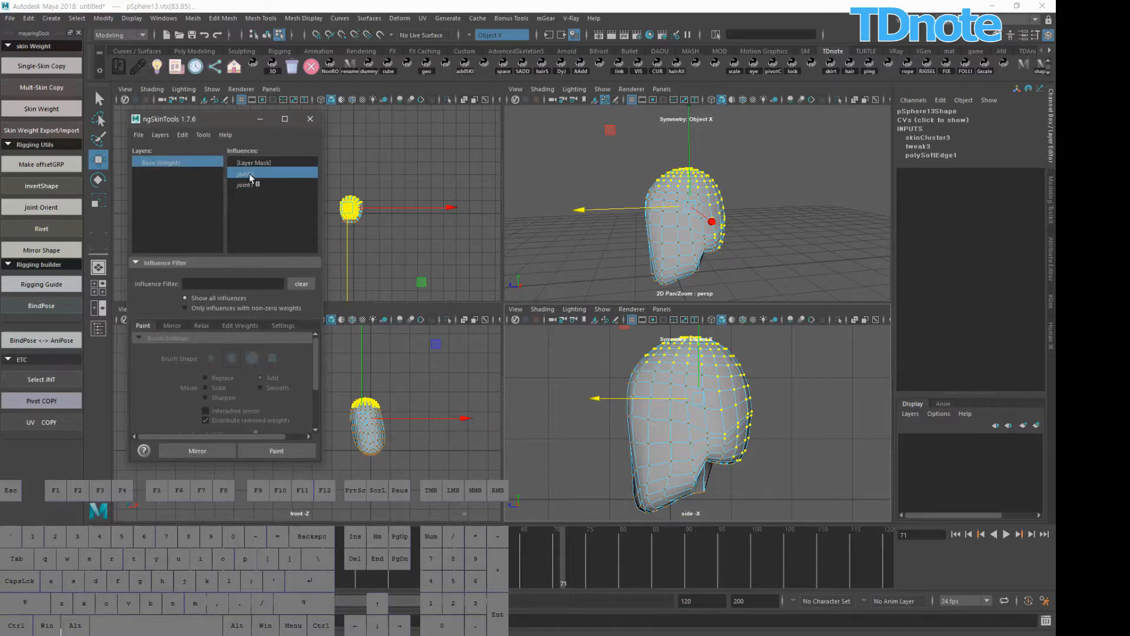
{"action": "left_click", "coordinate": [285, 450]}
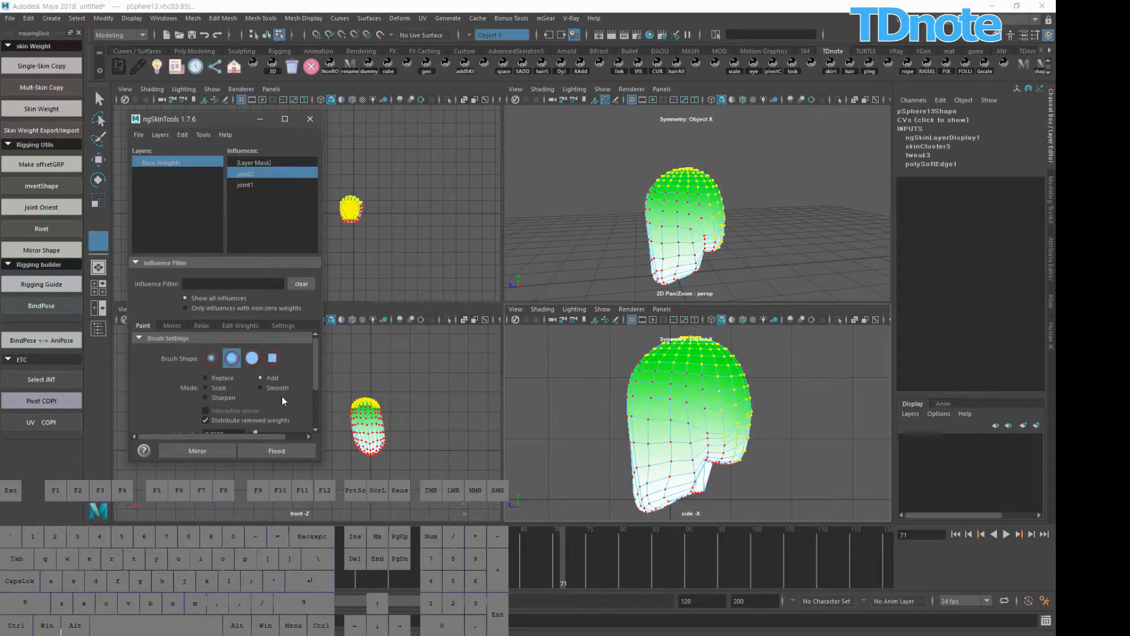
- Flood the joint2 influence over the selected vertices several times at the existing brush intensity
{"action": "scroll", "coordinate": [313, 394], "scroll_direction": "down", "scroll_amount": 3}
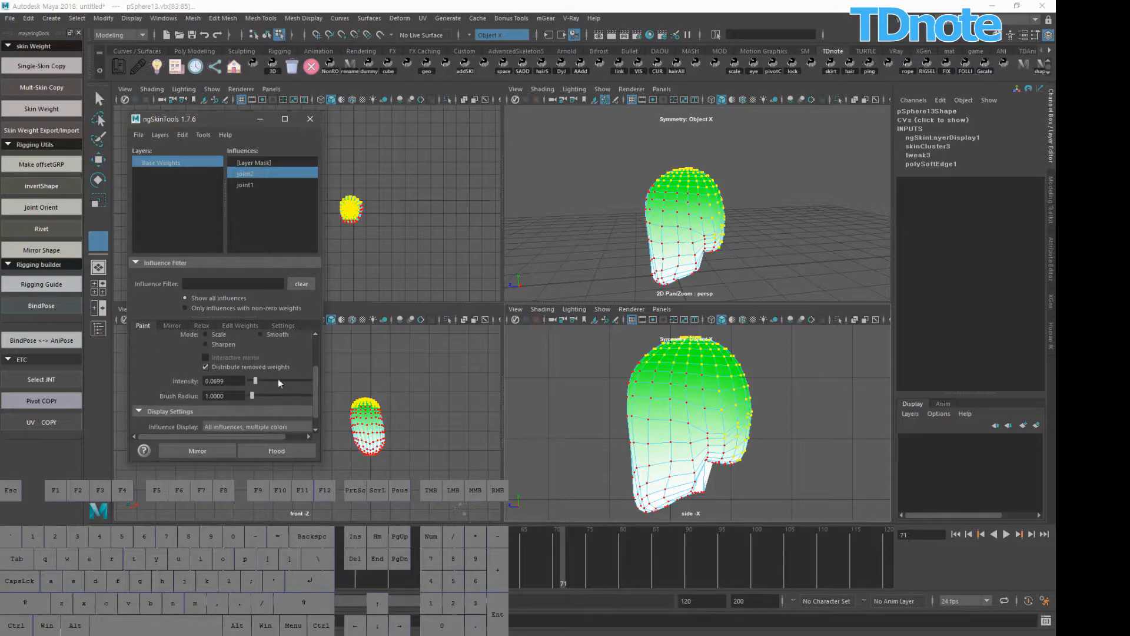
{"action": "left_click", "coordinate": [274, 451]}
{"action": "left_click", "coordinate": [277, 453]}
{"action": "left_click", "coordinate": [278, 455]}
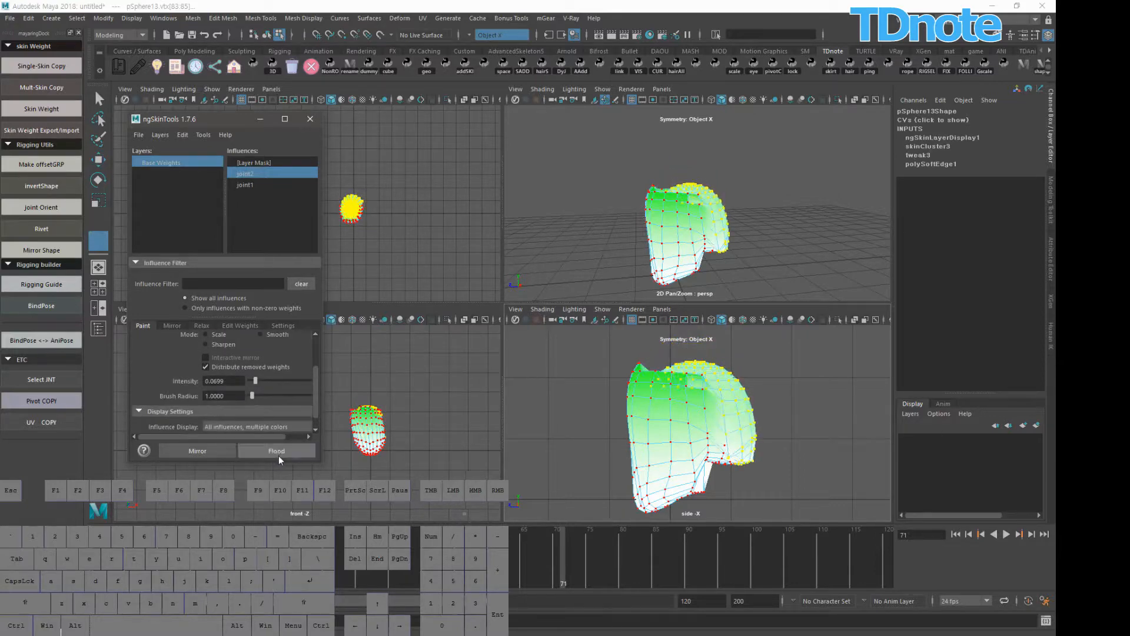
{"action": "left_click", "coordinate": [278, 457]}
{"action": "left_click", "coordinate": [288, 450]}
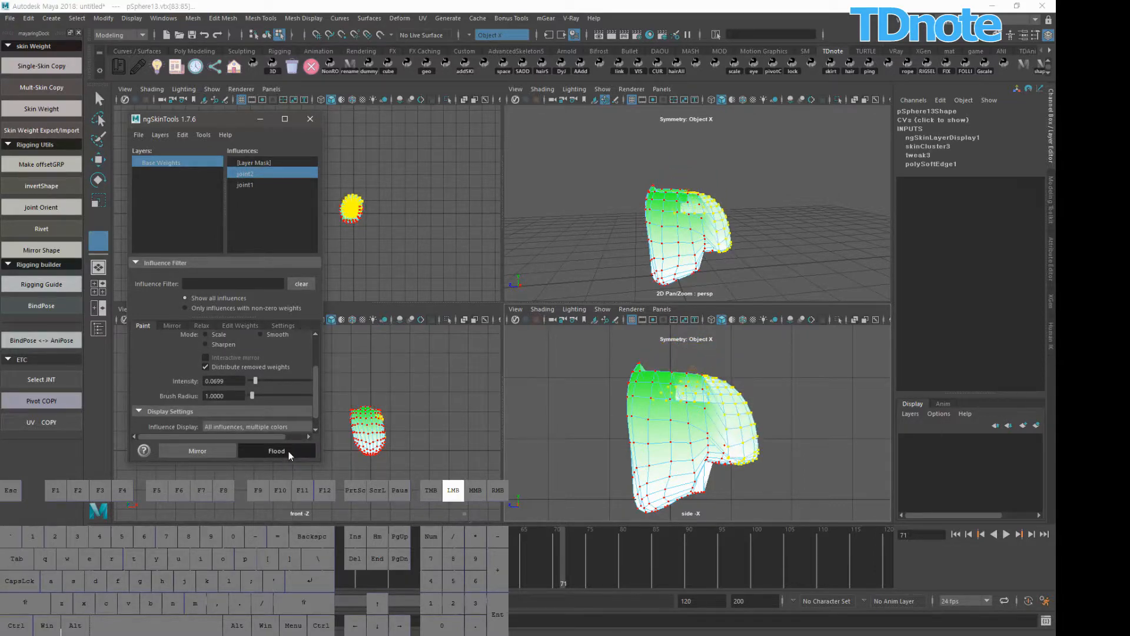
{"action": "left_click", "coordinate": [288, 451]}
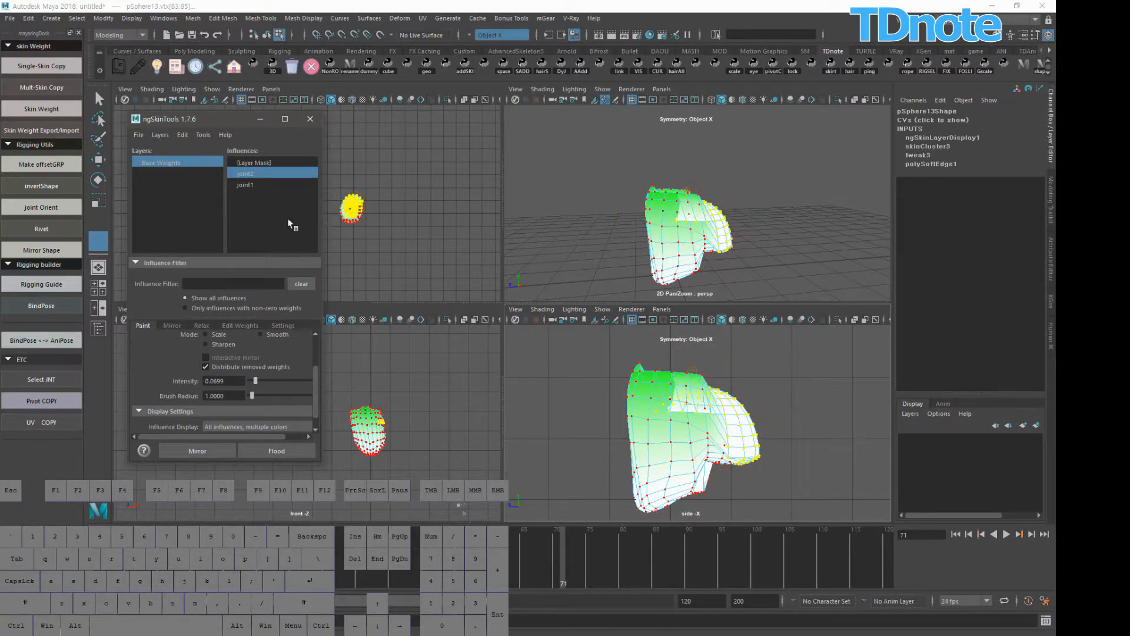
- Flood the selected vertices with the joint1 influence active and an intensity of 1.0, and minimize ngSkinTools
{"action": "left_click", "coordinate": [249, 185]}
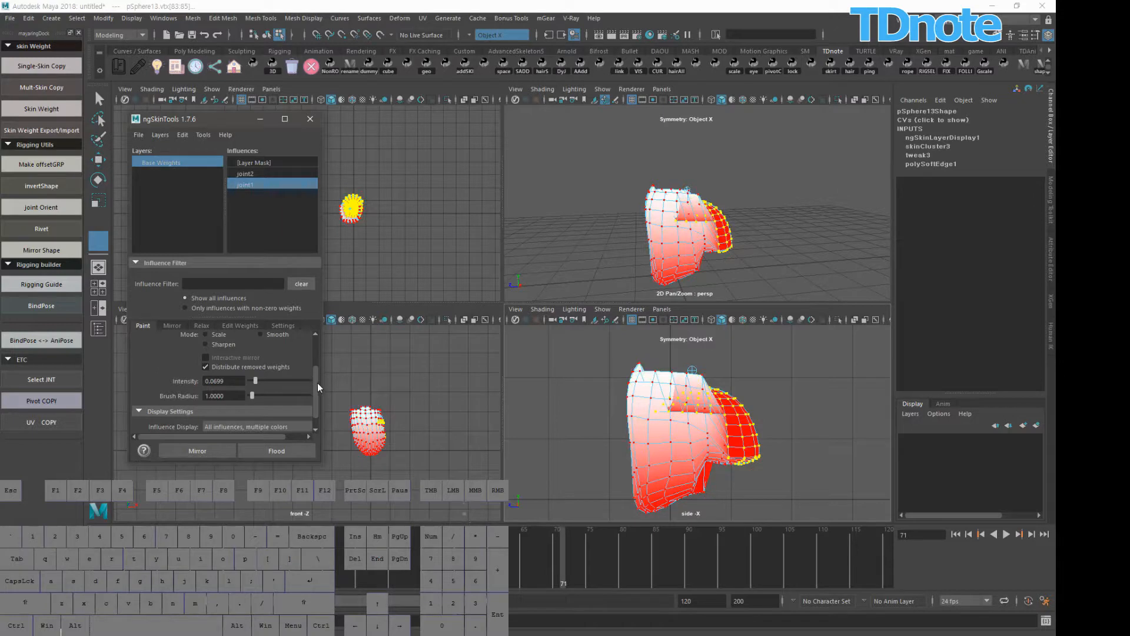
{"action": "mouse_move", "coordinate": [318, 383]}
{"action": "left_mouse_down"}
{"action": "mouse_move", "coordinate": [317, 358]}
{"action": "mouse_move", "coordinate": [316, 390]}
{"action": "mouse_move", "coordinate": [338, 397]}
{"action": "left_mouse_up"}
{"action": "left_click", "coordinate": [233, 367]}
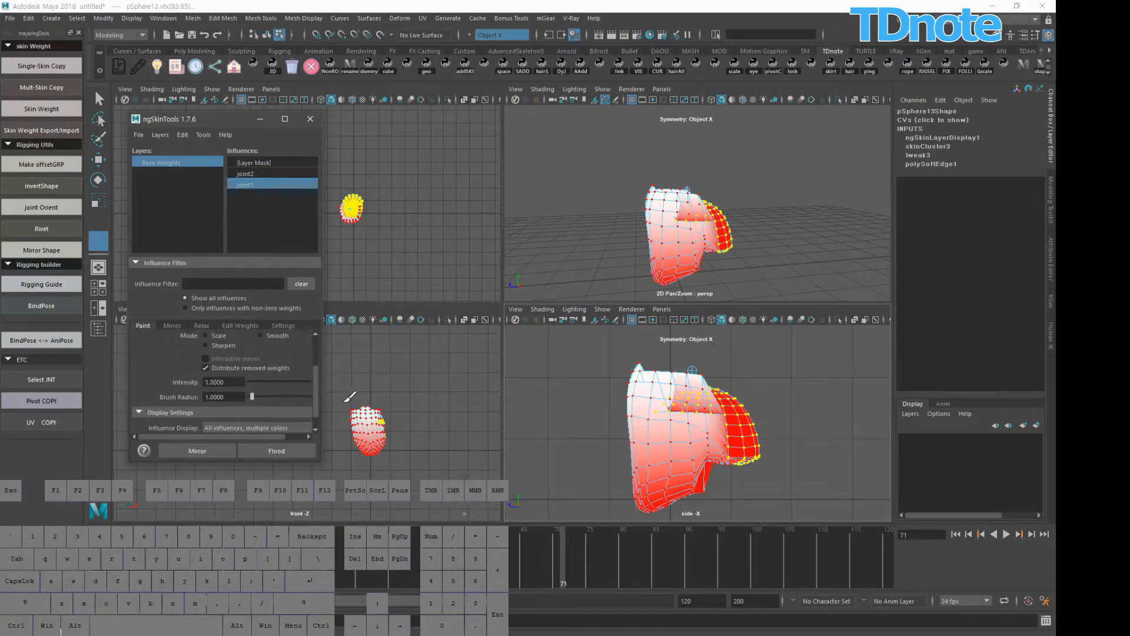
{"action": "left_click", "coordinate": [282, 452]}
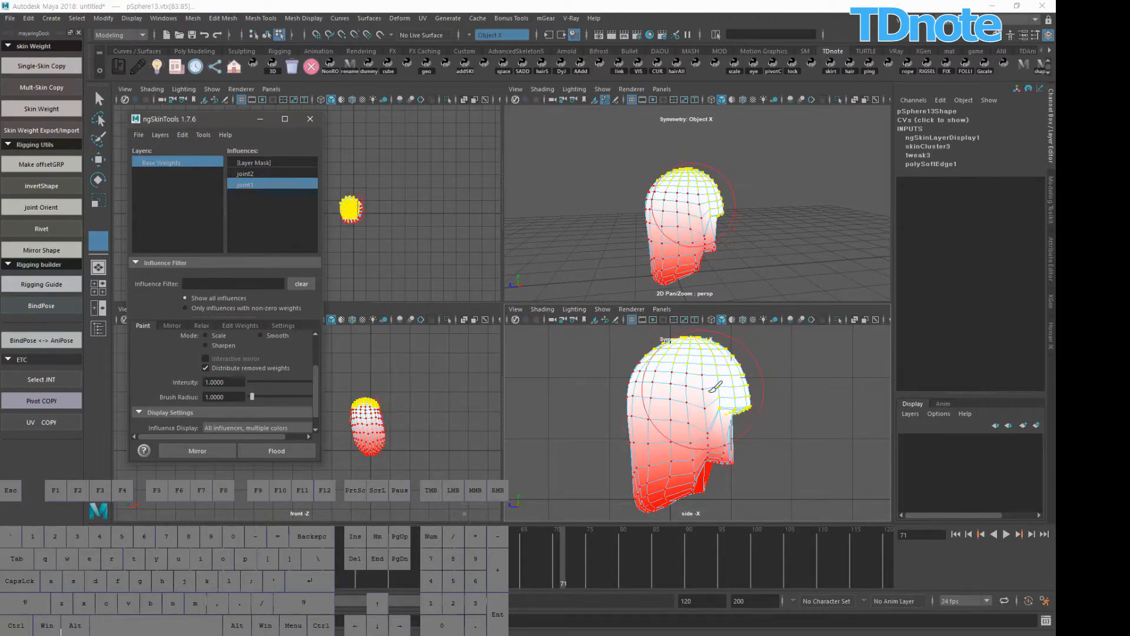
{"action": "left_click", "coordinate": [260, 119]}
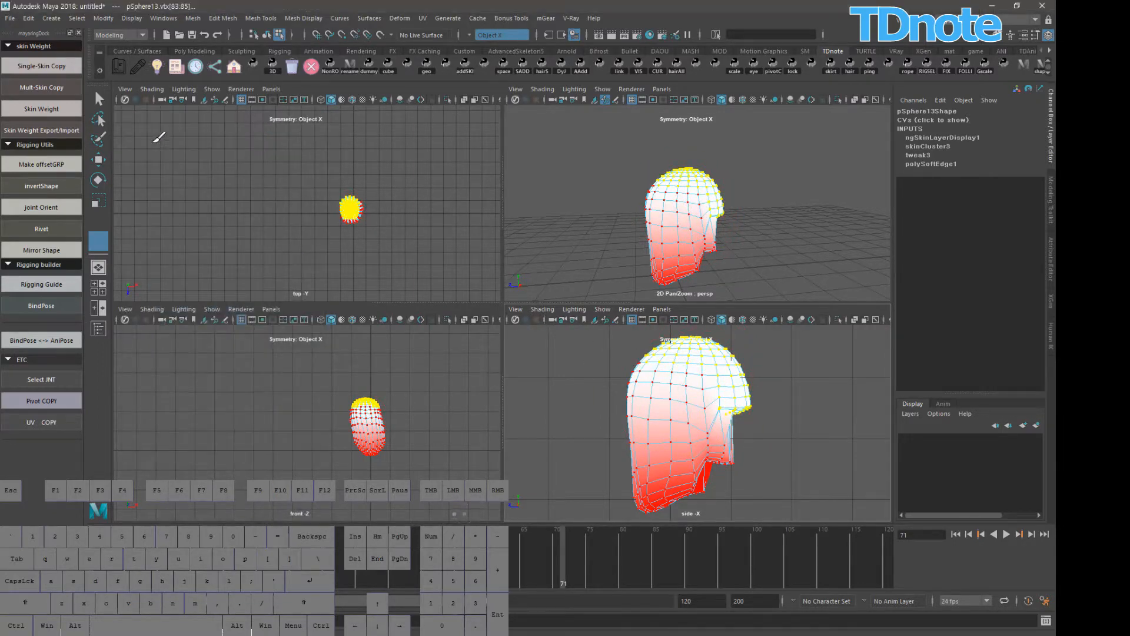
- Clear the vertex selection, return to object mode and reselect pSphere13
{"action": "left_click", "coordinate": [749, 218]}
{"action": "key", "text": "F8"}
{"action": "left_click", "coordinate": [748, 224]}
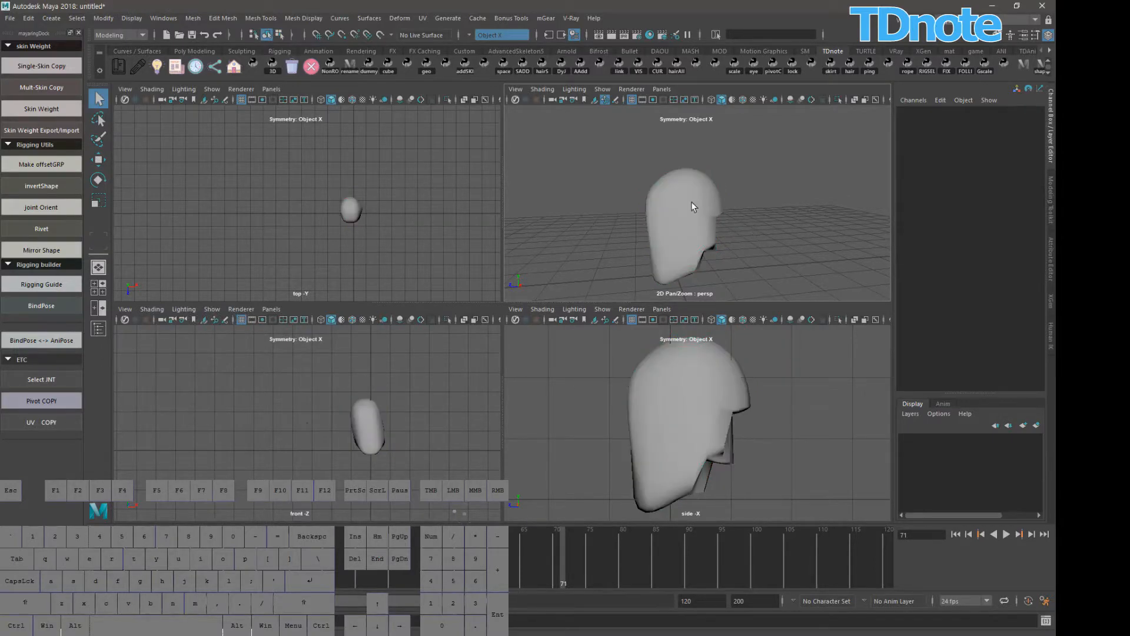
{"action": "left_click", "coordinate": [691, 201]}
{"action": "left_click_drag", "start_coordinate": [691, 201], "coordinate": [630, 208], "text": "alt"}
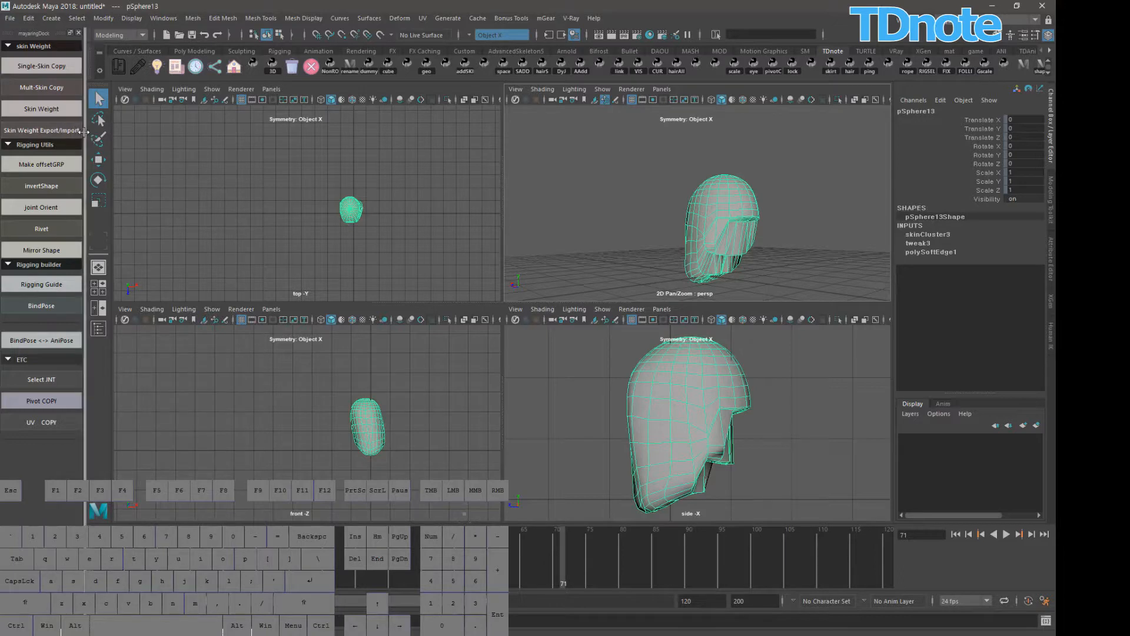
- Use the Paint Selection Tool to brush-select vertices across one upper side of pSphere13, adjusting the brush size
{"action": "left_click", "coordinate": [101, 141]}
{"action": "left_click_drag", "start_coordinate": [845, 235], "coordinate": [850, 220], "text": "alt"}
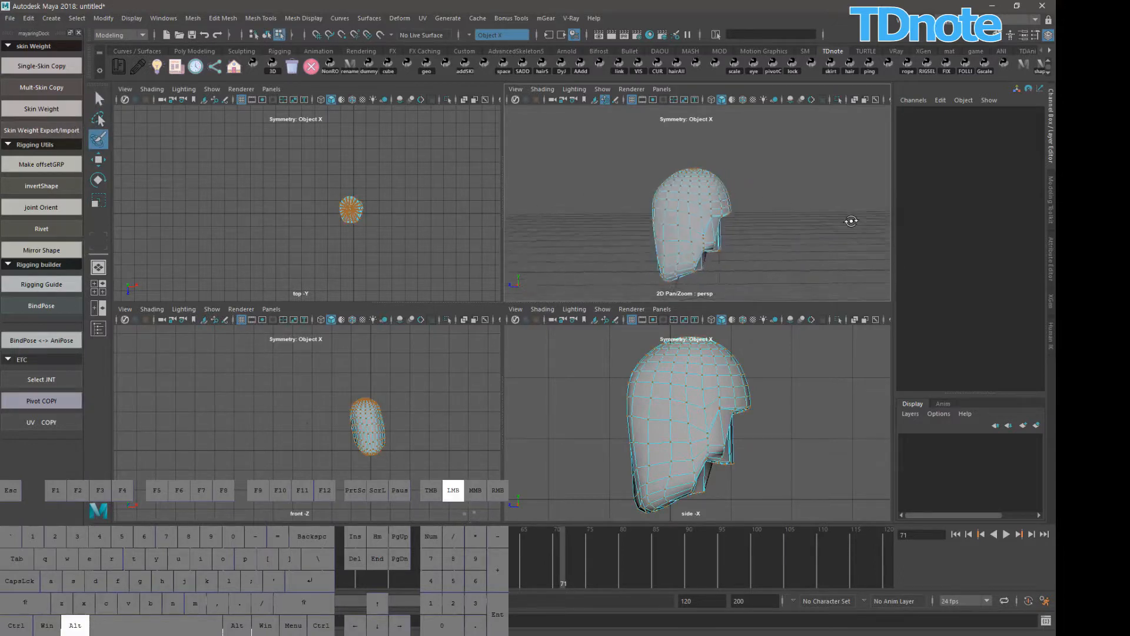
{"action": "mouse_move", "coordinate": [850, 219]}
{"action": "right_mouse_down", "text": "alt"}
{"action": "mouse_move", "coordinate": [814, 252]}
{"action": "mouse_move", "coordinate": [760, 200]}
{"action": "right_mouse_up", "text": "alt"}
{"action": "left_click_drag", "start_coordinate": [659, 193], "coordinate": [675, 173]}
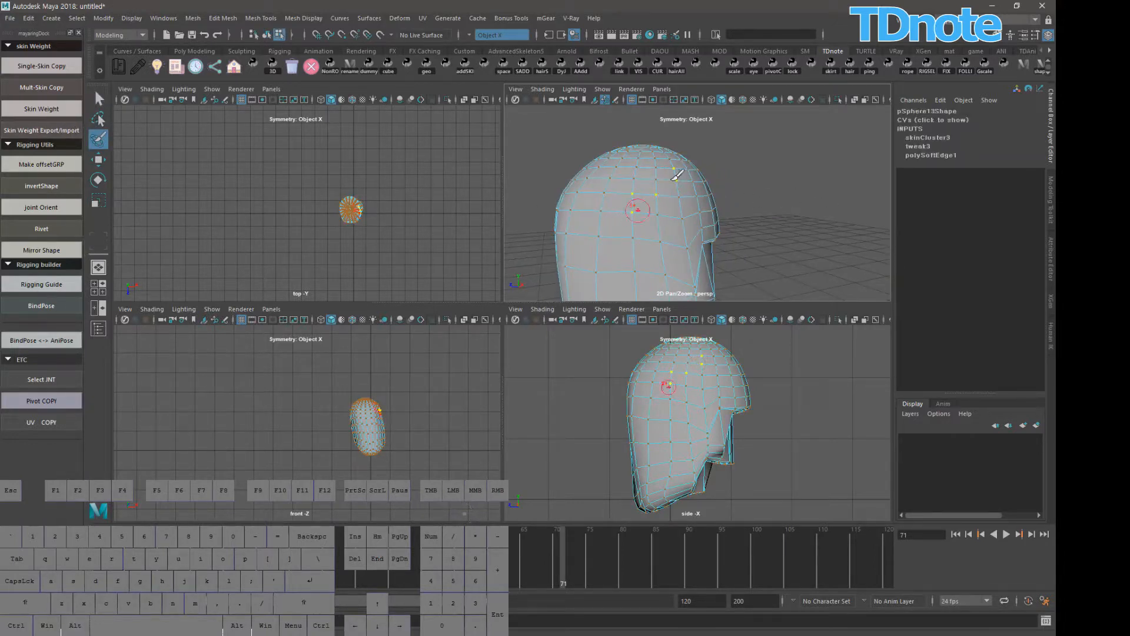
{"action": "left_click_drag", "start_coordinate": [638, 209], "coordinate": [632, 238]}
{"action": "mouse_move", "coordinate": [613, 222]}
{"action": "left_mouse_down", "text": "alt"}
{"action": "mouse_move", "coordinate": [691, 224]}
{"action": "mouse_move", "coordinate": [638, 223]}
{"action": "mouse_move", "coordinate": [671, 179]}
{"action": "mouse_move", "coordinate": [653, 224]}
{"action": "mouse_move", "coordinate": [639, 226]}
{"action": "mouse_move", "coordinate": [641, 175]}
{"action": "left_mouse_up", "text": "alt"}
{"action": "key", "text": "b"}
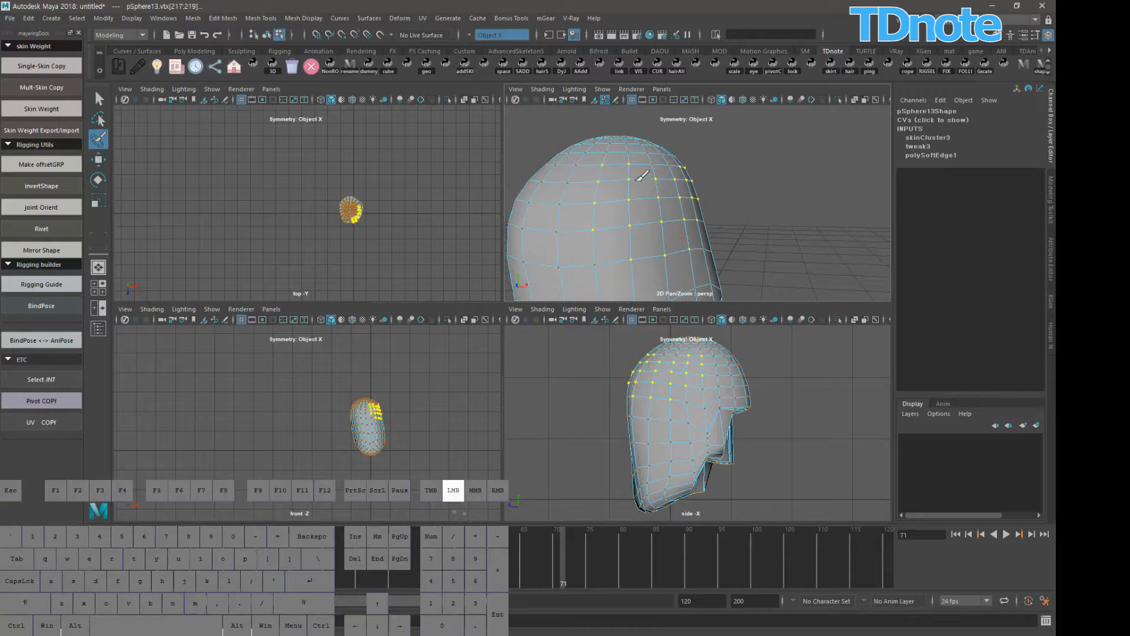
{"action": "left_click_drag", "start_coordinate": [624, 226], "coordinate": [652, 210]}
{"action": "right_click_drag", "start_coordinate": [697, 179], "coordinate": [640, 200], "text": "alt"}
{"action": "mouse_move", "coordinate": [639, 200]}
{"action": "left_mouse_down", "text": "alt"}
{"action": "mouse_move", "coordinate": [714, 208]}
{"action": "mouse_move", "coordinate": [664, 199]}
{"action": "left_mouse_up", "text": "alt"}
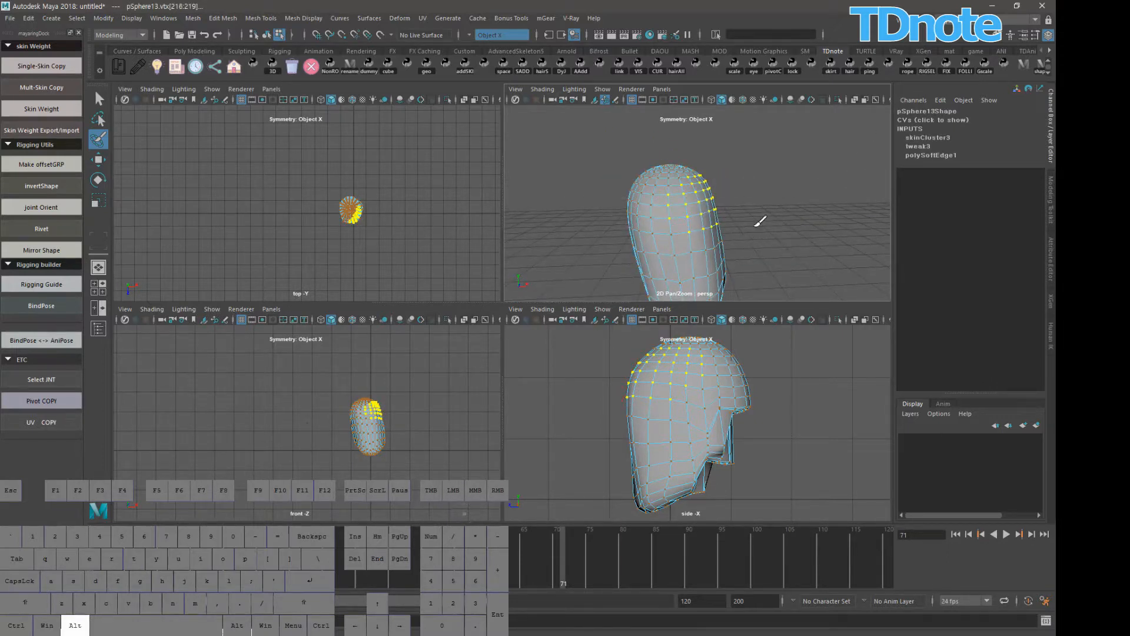
{"action": "left_click_drag", "start_coordinate": [761, 222], "coordinate": [749, 212], "text": "alt"}
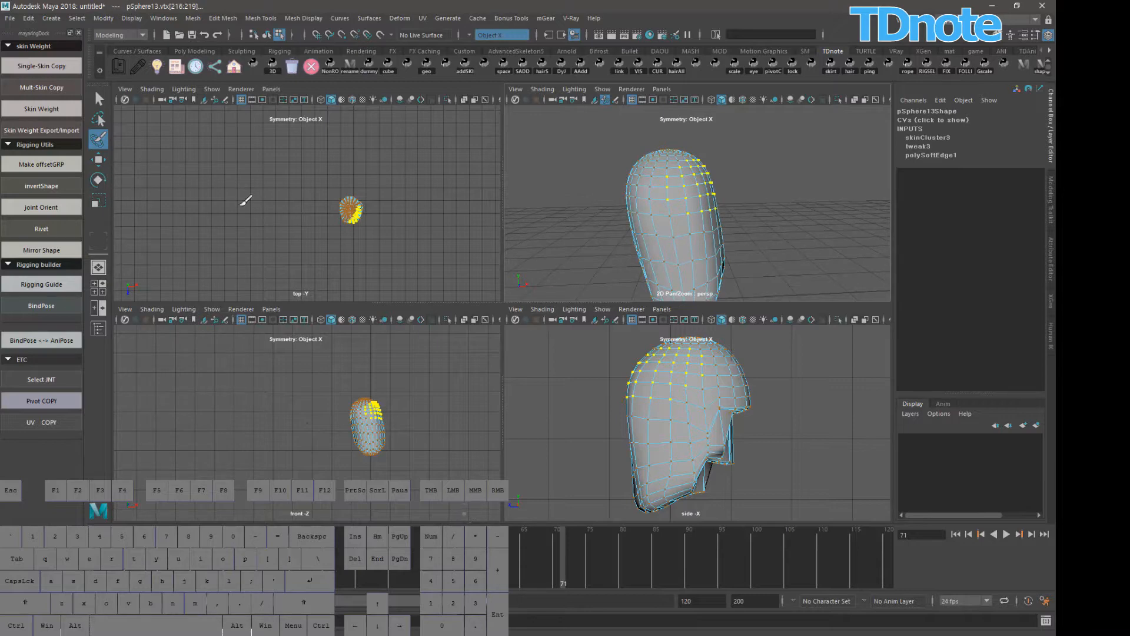
- Reselect pSphere13 in object mode, switch to the Rigging commands and return the mesh to its bind pose
{"action": "key", "text": "q"}
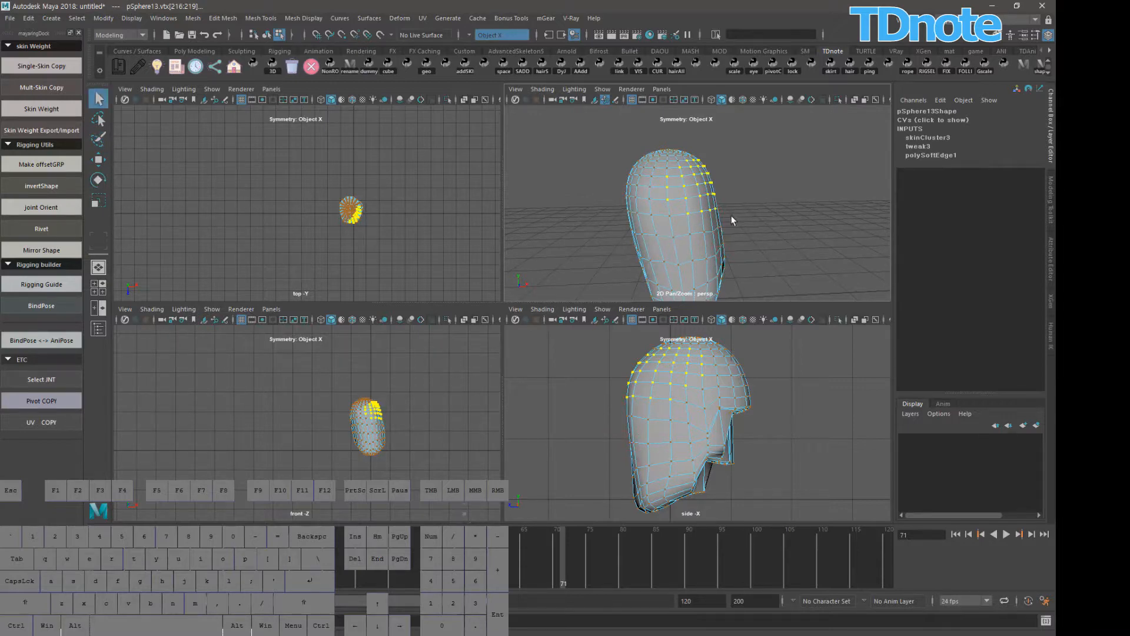
{"action": "key", "text": "F8"}
{"action": "left_click", "coordinate": [743, 208]}
{"action": "left_click", "coordinate": [718, 184]}
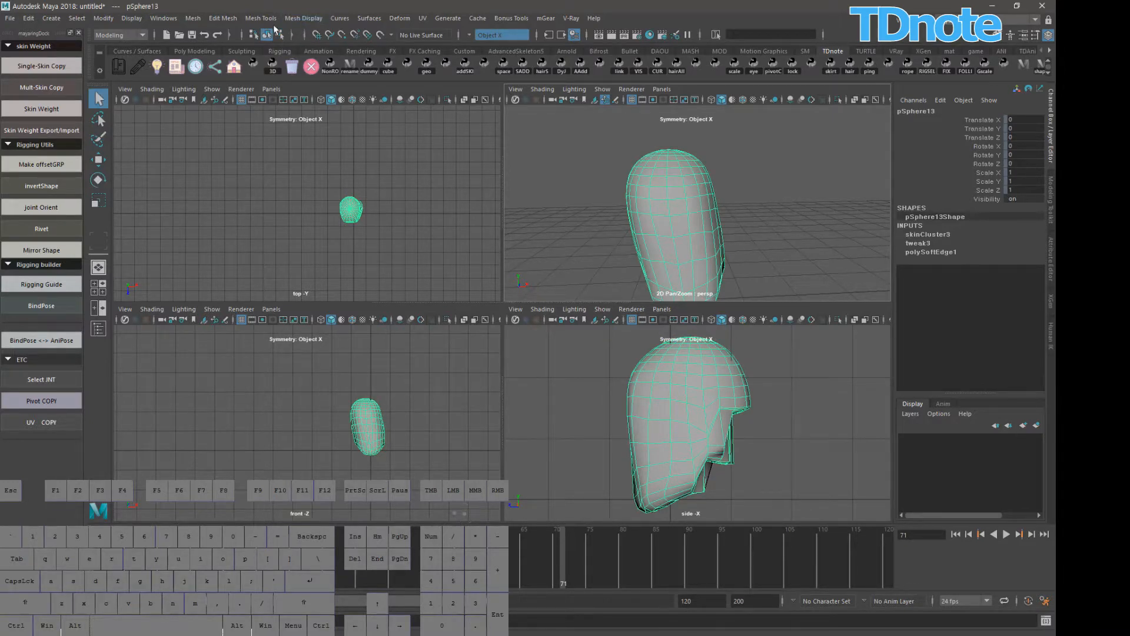
{"action": "left_click", "coordinate": [120, 33]}
{"action": "left_click", "coordinate": [122, 53]}
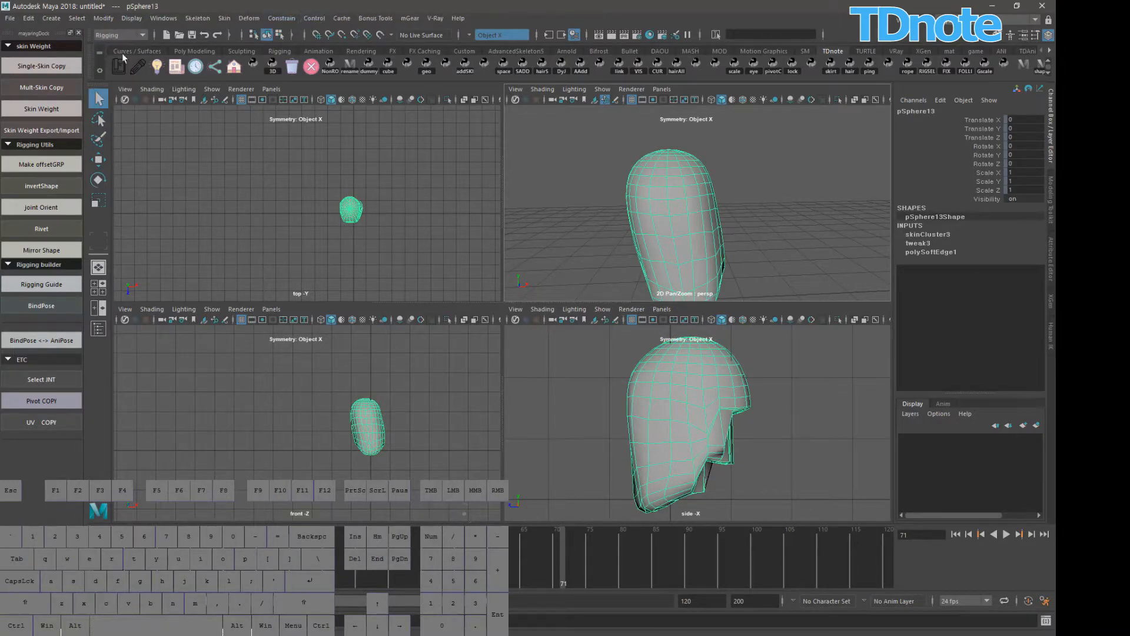
{"action": "left_click", "coordinate": [222, 19]}
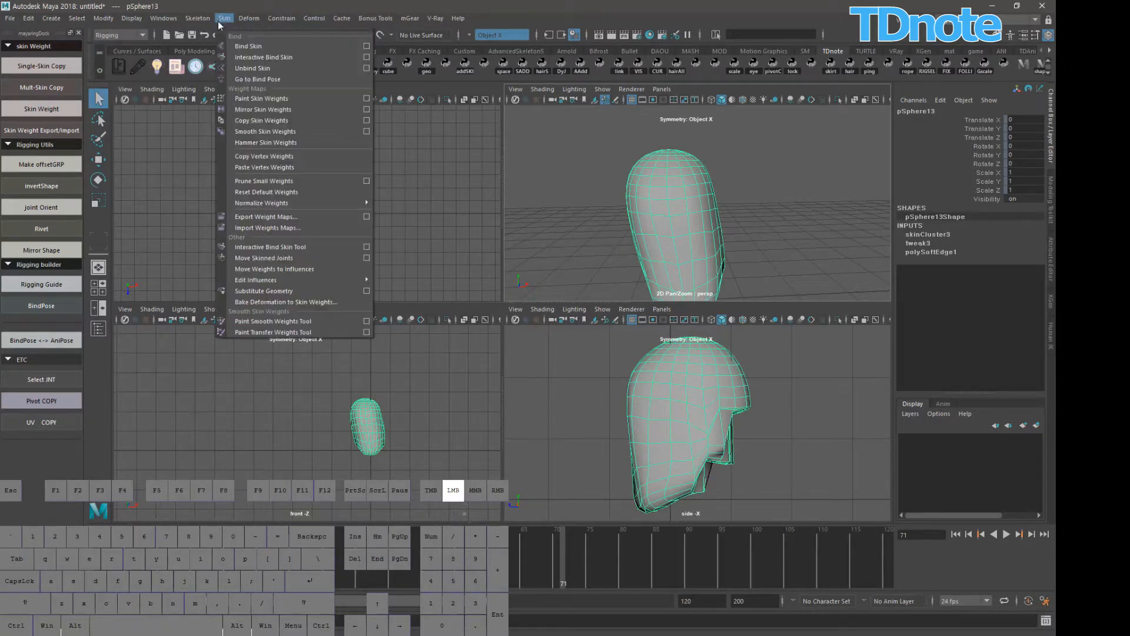
{"action": "left_click", "coordinate": [268, 78]}
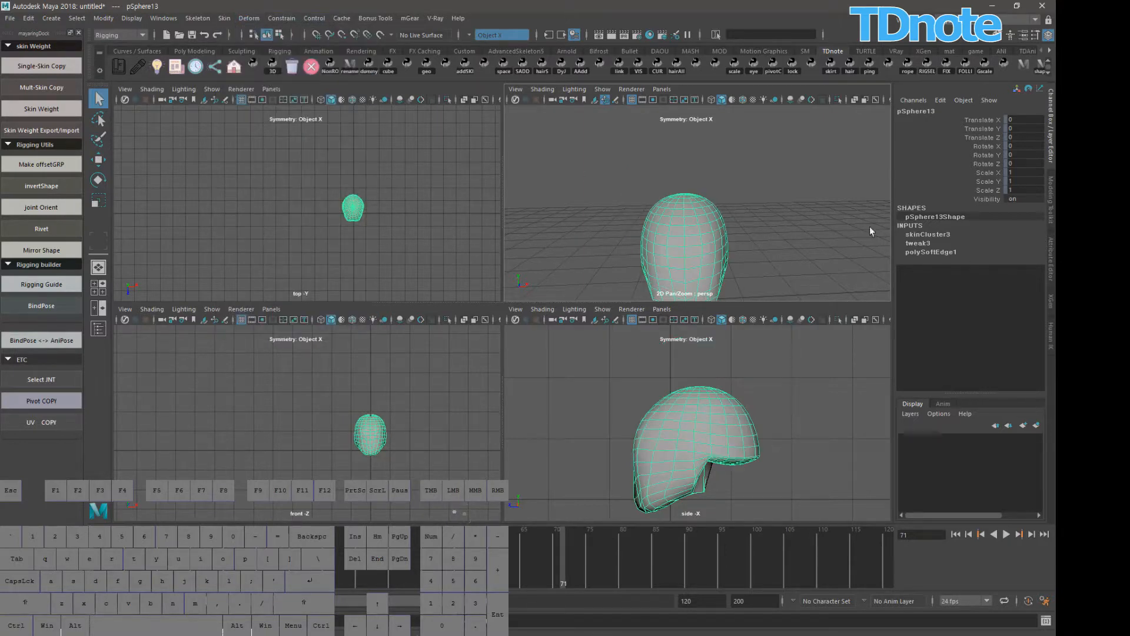
- Reactivate the Paint Selection Tool on pSphere13 and review its brush and paint operation settings
{"action": "left_click_drag", "start_coordinate": [870, 228], "coordinate": [738, 159], "text": "alt"}
{"action": "left_click", "coordinate": [98, 140]}
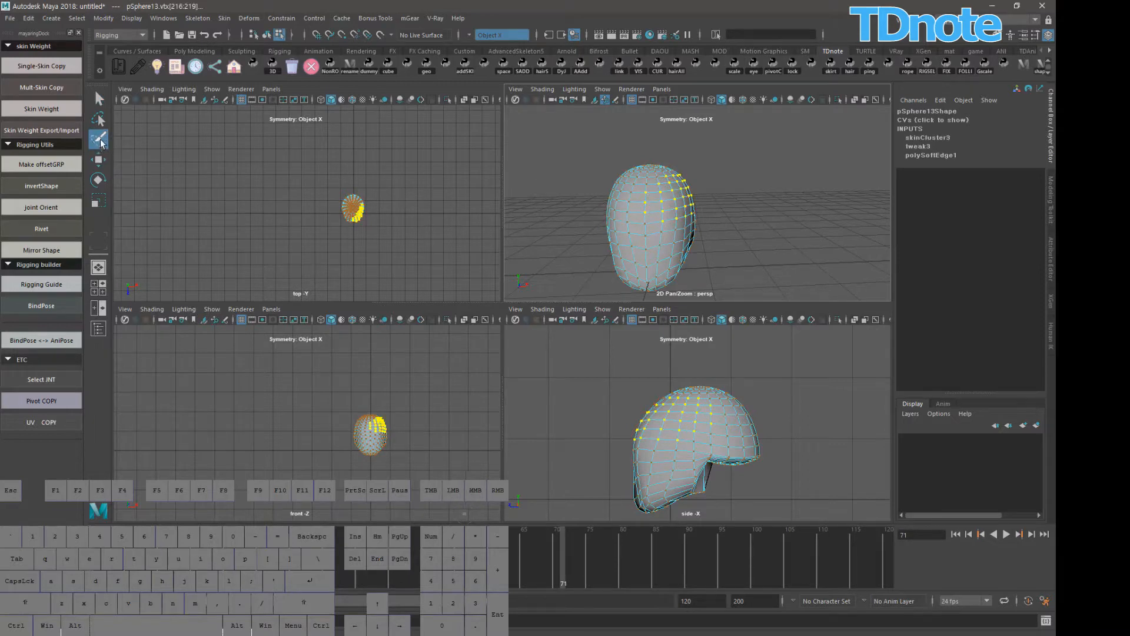
{"action": "double_click", "coordinate": [98, 141]}
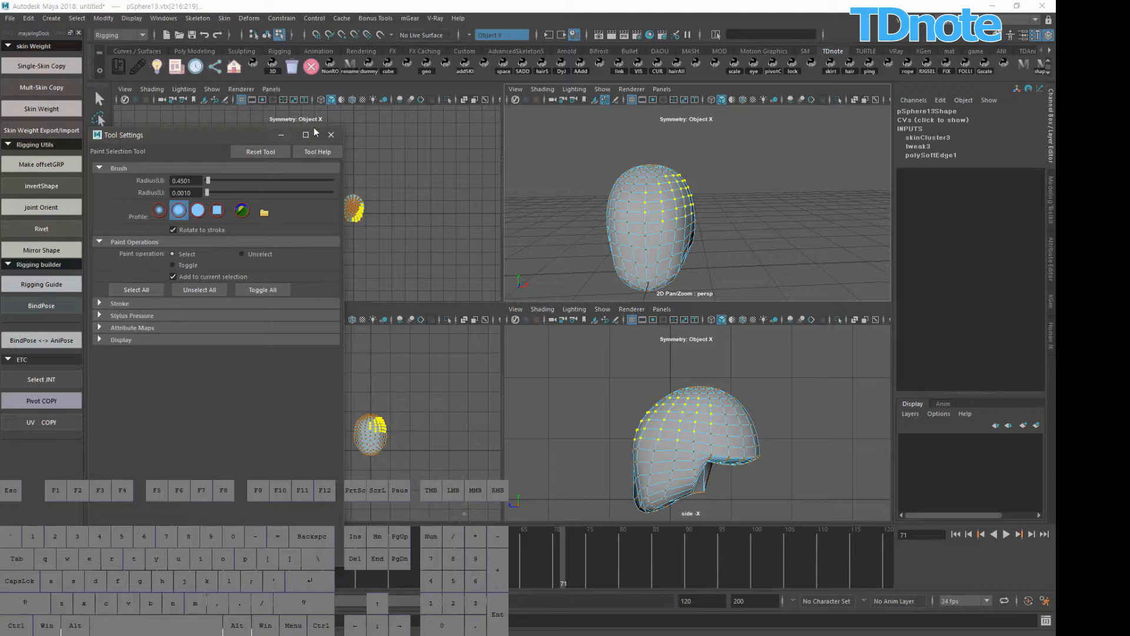
{"action": "left_click", "coordinate": [331, 136]}
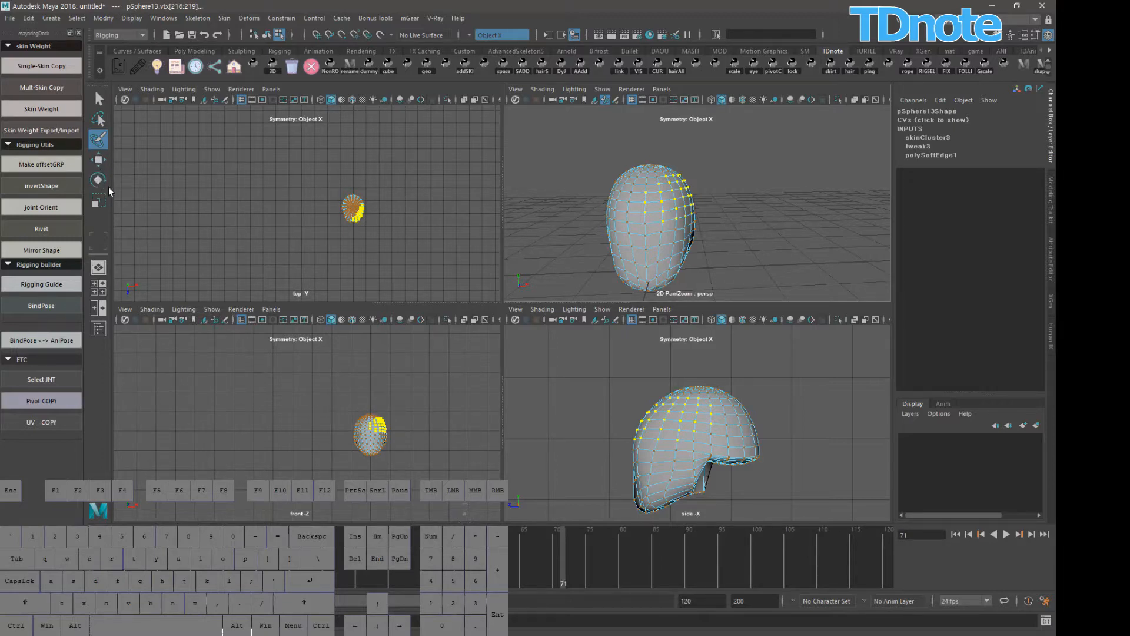
- Set the symmetry to Object X in the Move Tool settings to mirror the vertex selection, and close the settings
{"action": "double_click", "coordinate": [99, 160]}
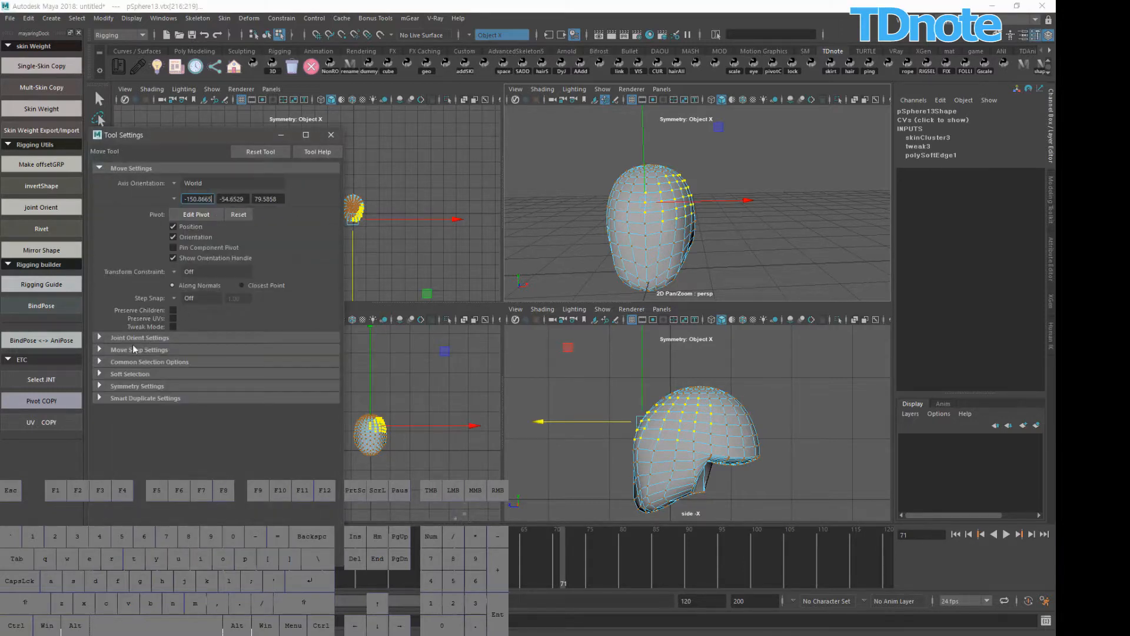
{"action": "left_click", "coordinate": [99, 385]}
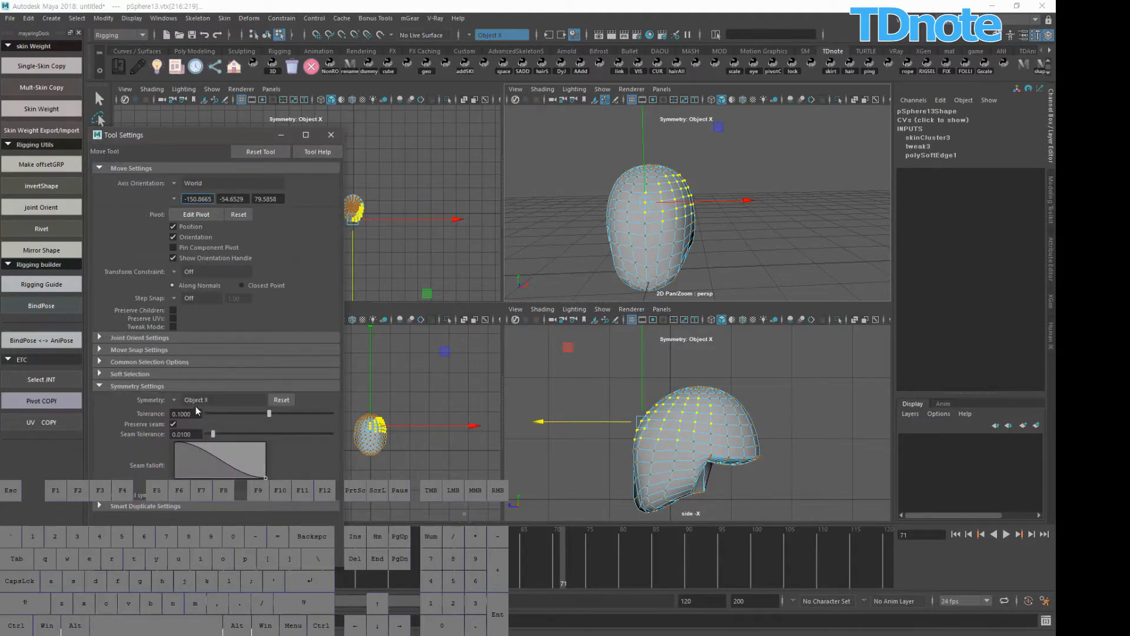
{"action": "left_click", "coordinate": [178, 401]}
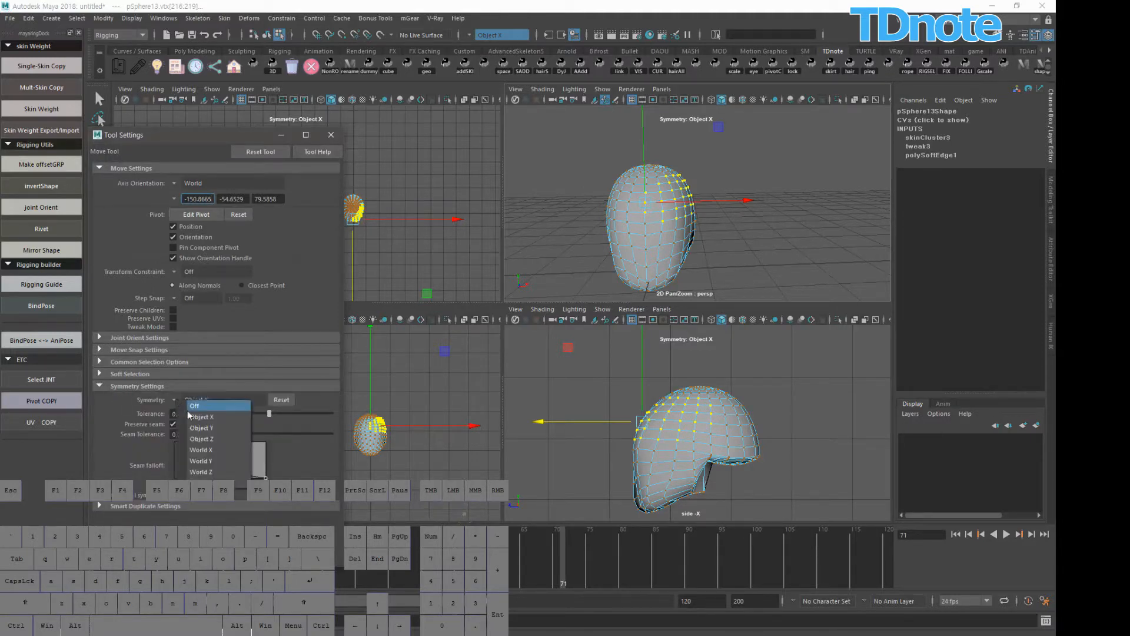
{"action": "left_click", "coordinate": [203, 418]}
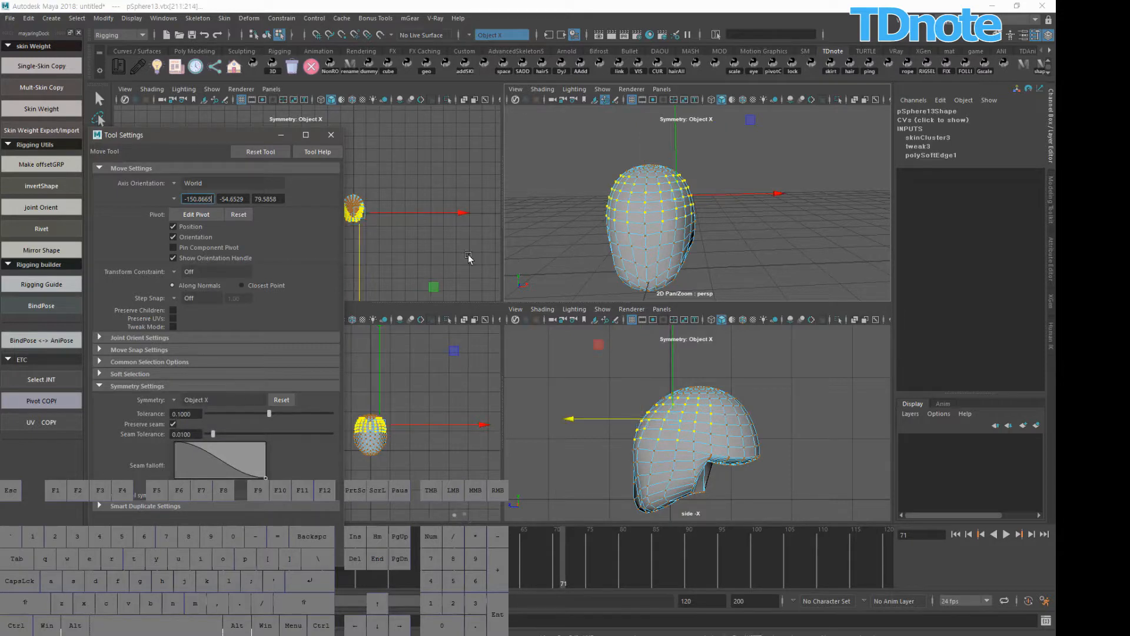
{"action": "left_click", "coordinate": [331, 135]}
{"action": "left_click_drag", "start_coordinate": [763, 225], "coordinate": [704, 194], "text": "alt"}
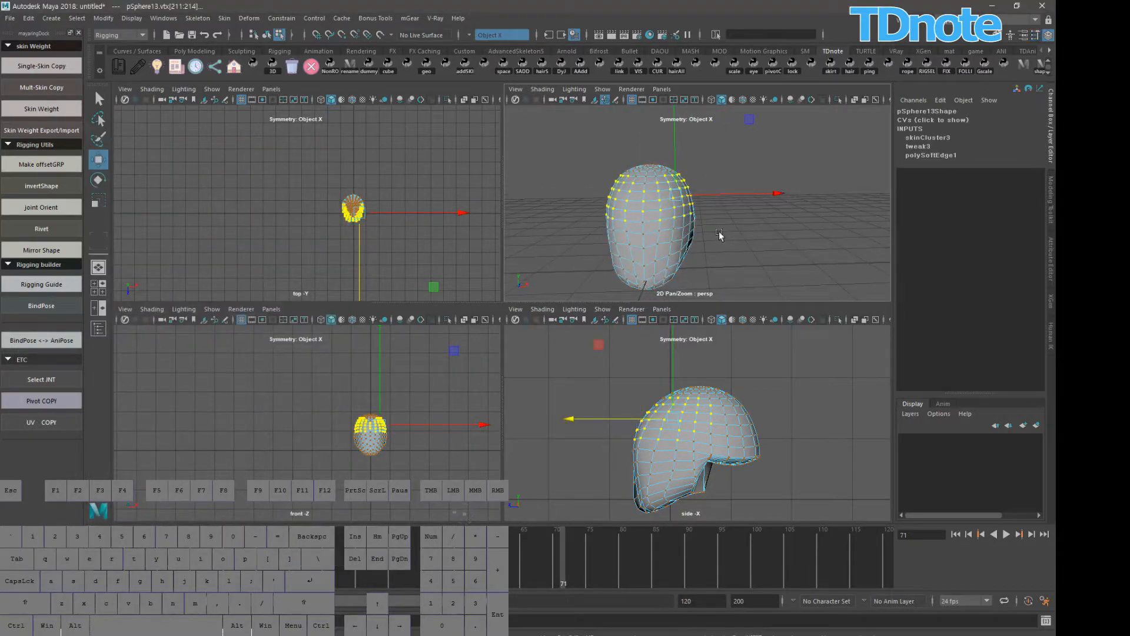
- Brush-select the vertices across the upper half of pSphere13, front to back, using the Paint Selection Tool with Object X symmetry
{"action": "left_click", "coordinate": [99, 139]}
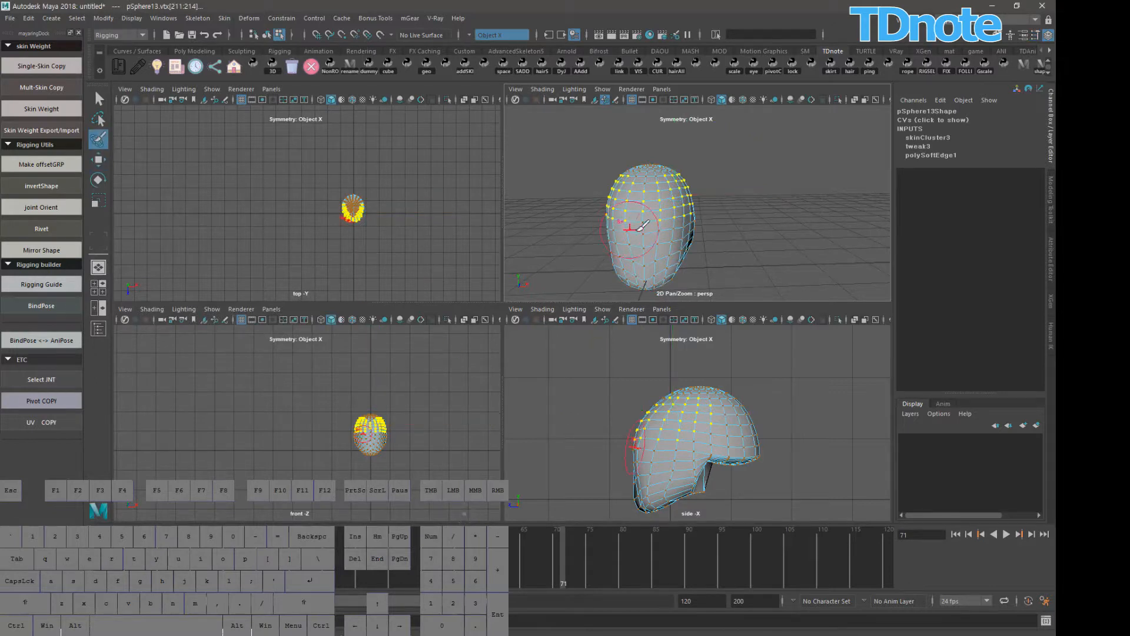
{"action": "left_click_drag", "start_coordinate": [682, 217], "coordinate": [688, 212]}
{"action": "mouse_move", "coordinate": [688, 217]}
{"action": "left_mouse_down"}
{"action": "mouse_move", "coordinate": [670, 227]}
{"action": "mouse_move", "coordinate": [674, 211]}
{"action": "mouse_move", "coordinate": [652, 191]}
{"action": "mouse_move", "coordinate": [659, 176]}
{"action": "left_mouse_up"}
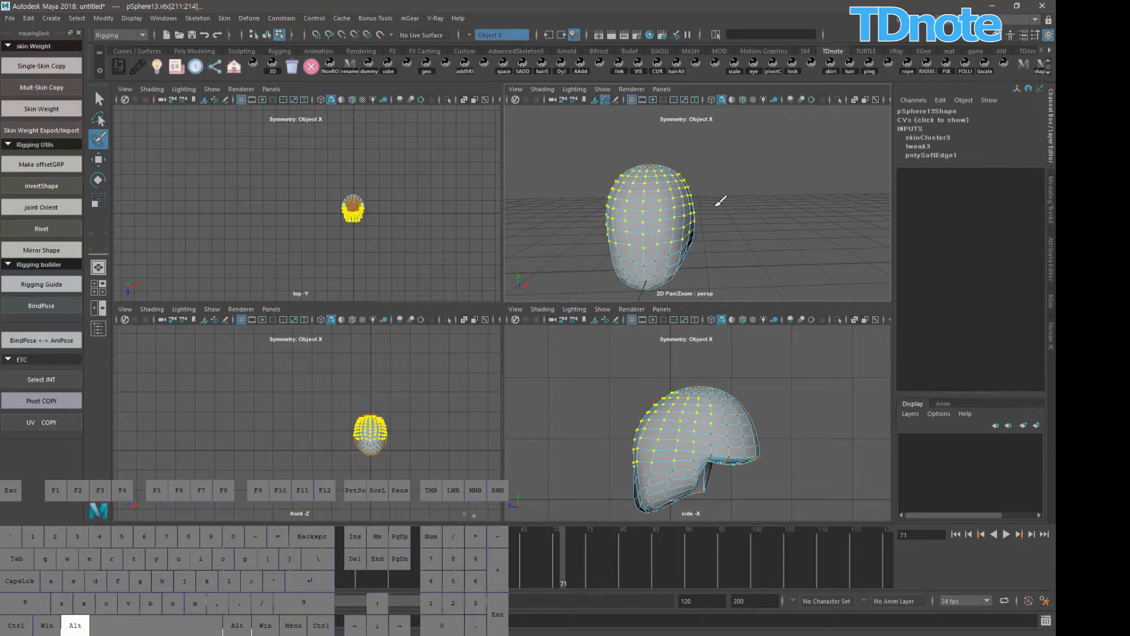
{"action": "left_click_drag", "start_coordinate": [720, 204], "coordinate": [625, 207], "text": "alt"}
{"action": "left_click_drag", "start_coordinate": [687, 195], "coordinate": [713, 187]}
{"action": "mouse_move", "coordinate": [719, 189]}
{"action": "left_mouse_down"}
{"action": "mouse_move", "coordinate": [700, 170]}
{"action": "mouse_move", "coordinate": [612, 184]}
{"action": "left_mouse_up"}
{"action": "mouse_move", "coordinate": [778, 204]}
{"action": "left_mouse_down"}
{"action": "mouse_move", "coordinate": [805, 206]}
{"action": "mouse_move", "coordinate": [796, 156]}
{"action": "left_mouse_up"}
{"action": "mouse_move", "coordinate": [737, 222]}
{"action": "left_mouse_down"}
{"action": "mouse_move", "coordinate": [771, 219]}
{"action": "mouse_move", "coordinate": [769, 193]}
{"action": "left_mouse_up"}
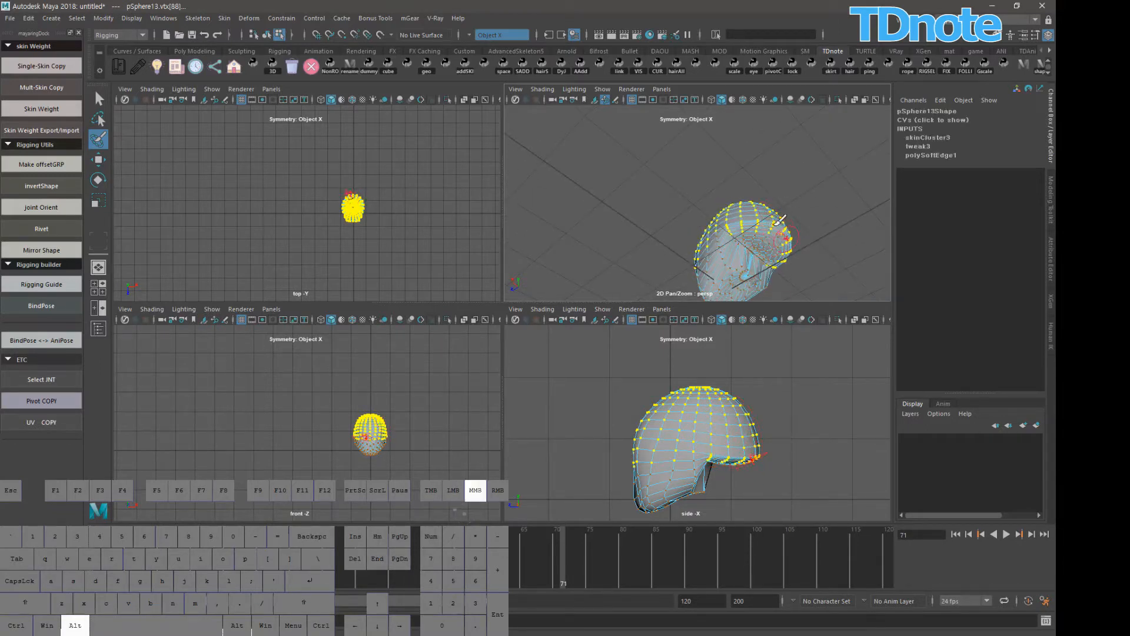
- Extend the painted symmetric vertex selection onto the underside of pSphere13's overhanging rim
{"action": "right_click_drag", "start_coordinate": [812, 230], "coordinate": [848, 208], "text": "alt"}
{"action": "middle_click_drag", "start_coordinate": [771, 180], "coordinate": [795, 208], "text": "alt"}
{"action": "right_click_drag", "start_coordinate": [702, 212], "coordinate": [733, 201], "text": "alt"}
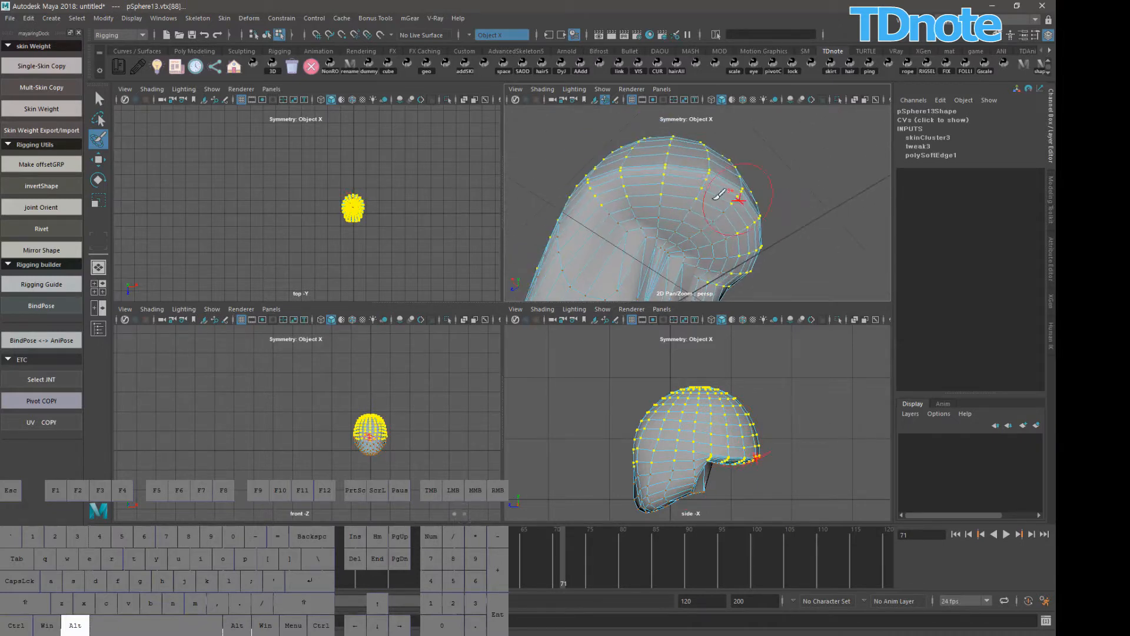
{"action": "left_click_drag", "start_coordinate": [757, 206], "coordinate": [792, 221], "text": "alt"}
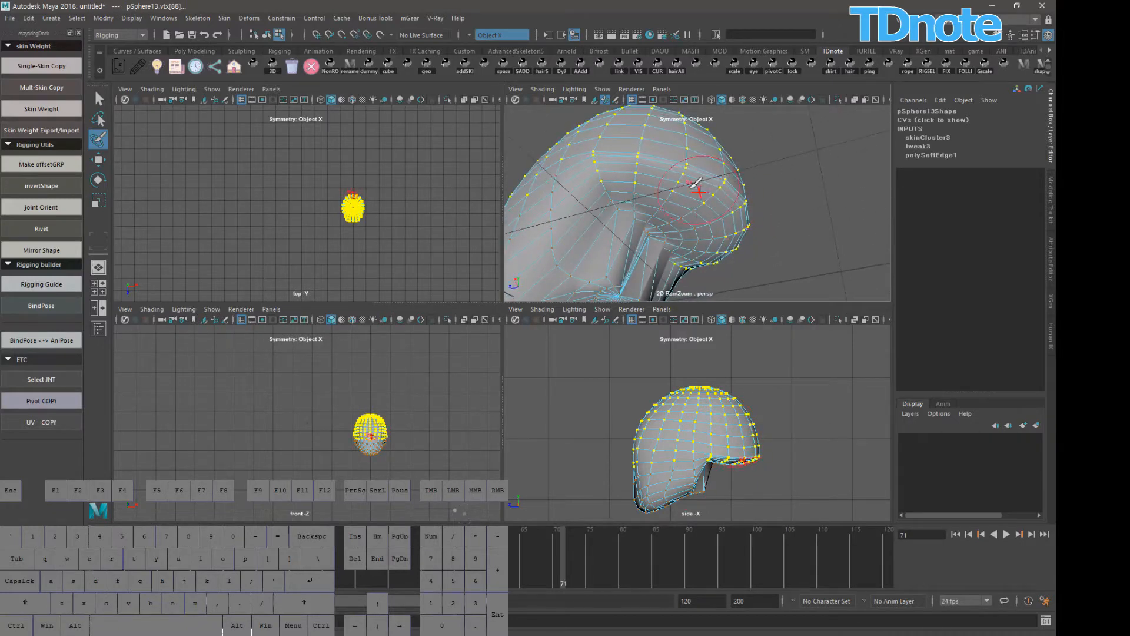
{"action": "mouse_move", "coordinate": [710, 219]}
{"action": "left_mouse_down"}
{"action": "mouse_move", "coordinate": [724, 228]}
{"action": "mouse_move", "coordinate": [700, 217]}
{"action": "left_mouse_up"}
{"action": "right_click_drag", "start_coordinate": [740, 220], "coordinate": [709, 216], "text": "alt"}
{"action": "left_click_drag", "start_coordinate": [716, 203], "coordinate": [730, 227], "text": "alt"}
{"action": "right_click_drag", "start_coordinate": [736, 206], "coordinate": [769, 200], "text": "alt"}
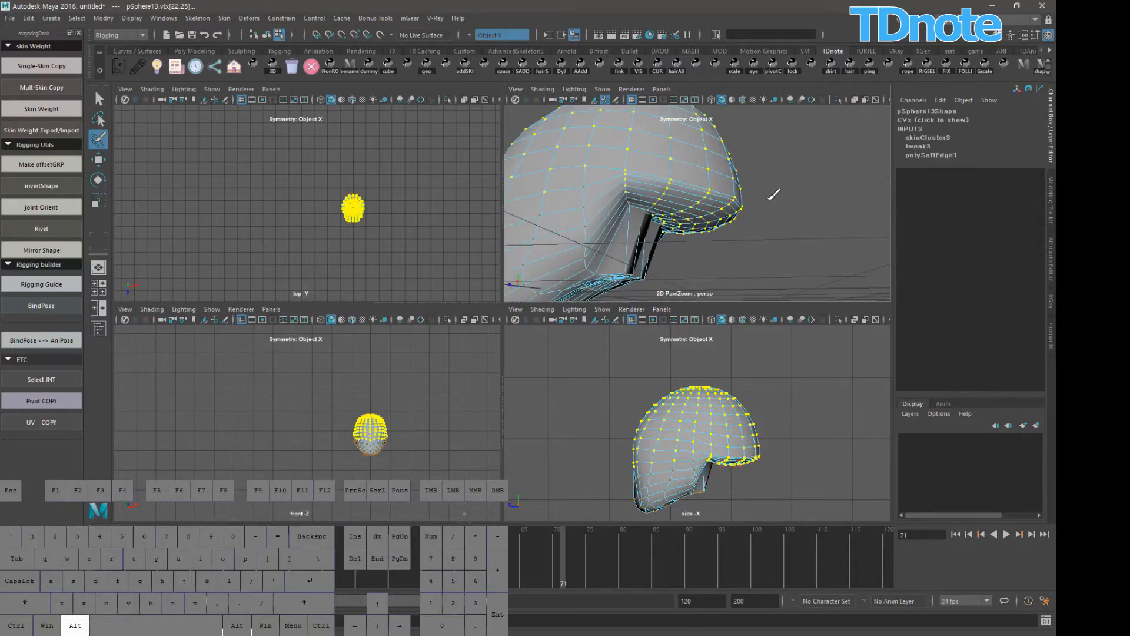
- Examine the painted vertex selection on pSphere13 from below and from both sides for coverage and symmetry
{"action": "middle_click_drag", "start_coordinate": [754, 194], "coordinate": [764, 217], "text": "alt"}
{"action": "left_click_drag", "start_coordinate": [764, 217], "coordinate": [684, 207], "text": "alt"}
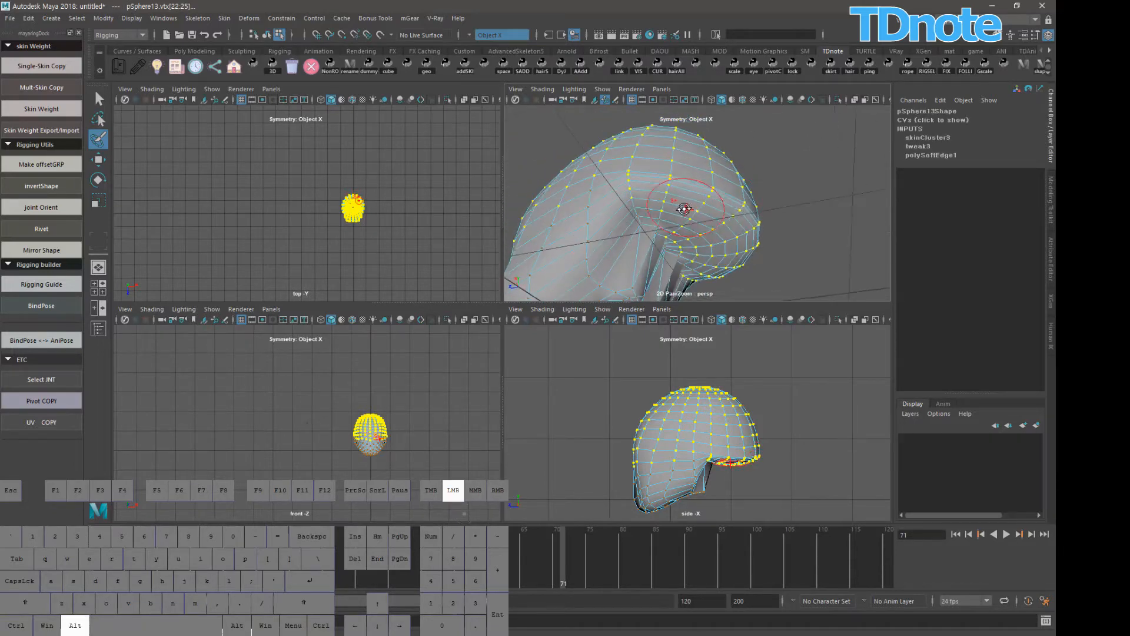
{"action": "middle_click_drag", "start_coordinate": [707, 206], "coordinate": [771, 205], "text": "alt"}
{"action": "mouse_move", "coordinate": [771, 205]}
{"action": "left_mouse_down", "text": "alt"}
{"action": "mouse_move", "coordinate": [719, 178]}
{"action": "mouse_move", "coordinate": [712, 204]}
{"action": "mouse_move", "coordinate": [685, 197]}
{"action": "mouse_move", "coordinate": [714, 213]}
{"action": "mouse_move", "coordinate": [691, 174]}
{"action": "mouse_move", "coordinate": [757, 203]}
{"action": "left_mouse_up", "text": "alt"}
{"action": "right_click_drag", "start_coordinate": [757, 203], "coordinate": [729, 185], "text": "alt"}
{"action": "left_click_drag", "start_coordinate": [729, 184], "coordinate": [778, 183], "text": "alt"}
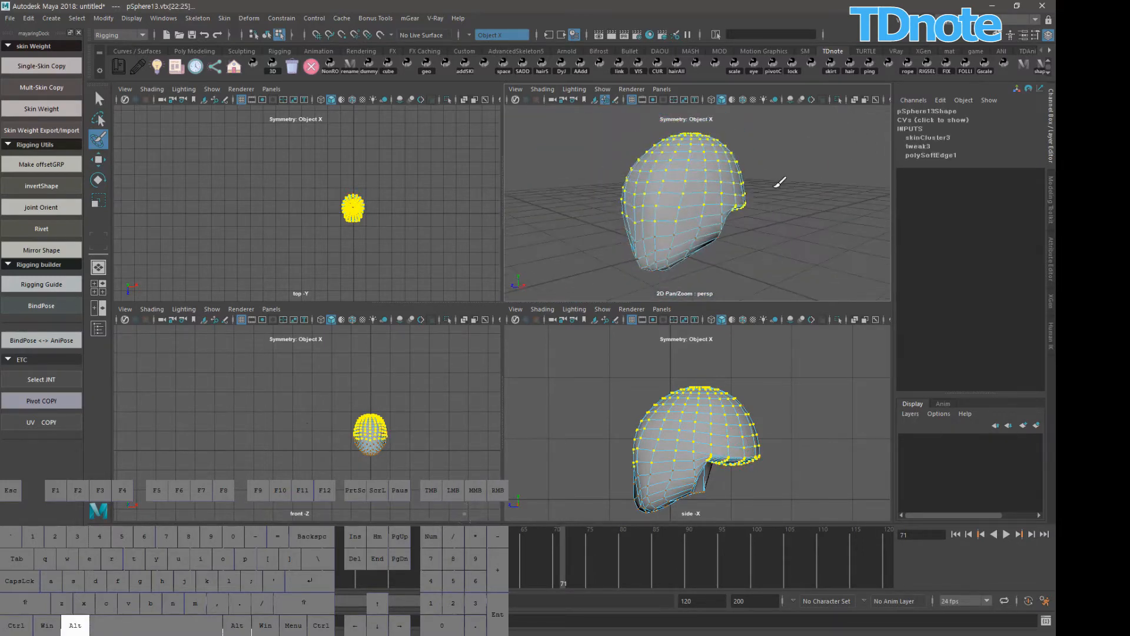
{"action": "mouse_move", "coordinate": [764, 222]}
{"action": "left_mouse_down", "text": "alt"}
{"action": "mouse_move", "coordinate": [808, 209]}
{"action": "mouse_move", "coordinate": [765, 210]}
{"action": "mouse_move", "coordinate": [758, 222]}
{"action": "mouse_move", "coordinate": [770, 212]}
{"action": "left_mouse_up", "text": "alt"}
{"action": "right_click_drag", "start_coordinate": [773, 195], "coordinate": [807, 204], "text": "alt"}
{"action": "left_click_drag", "start_coordinate": [807, 204], "coordinate": [713, 172], "text": "alt"}
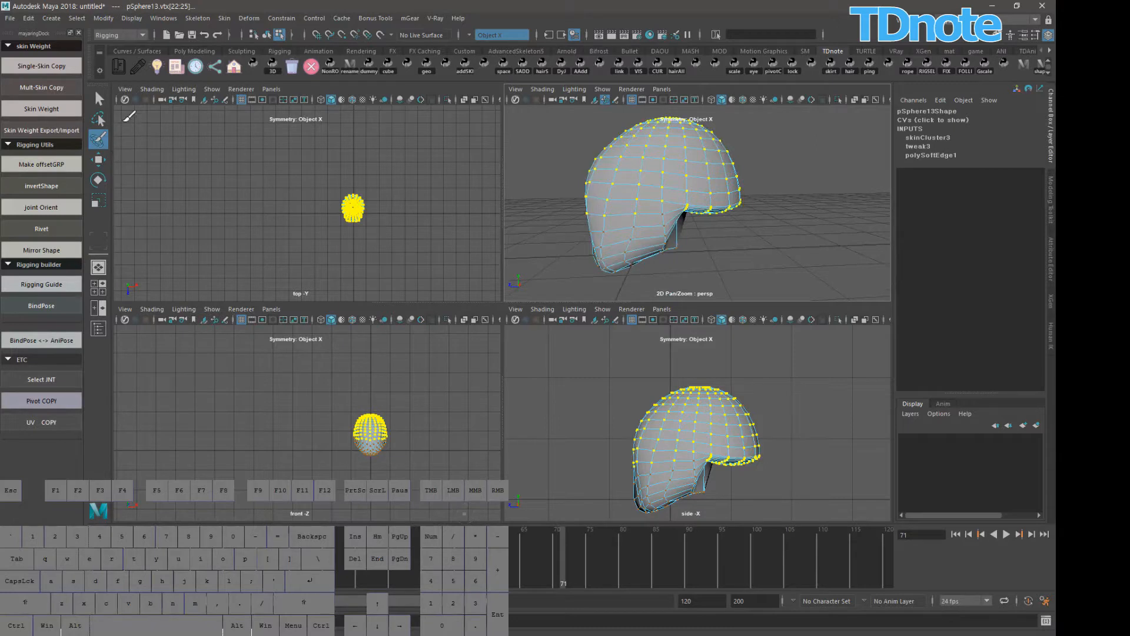
- Flood the joint1 influence onto the selected vertices of pSphere13 in ngSkinTools, close the tool and return to object mode
{"action": "left_click", "coordinate": [61, 111]}
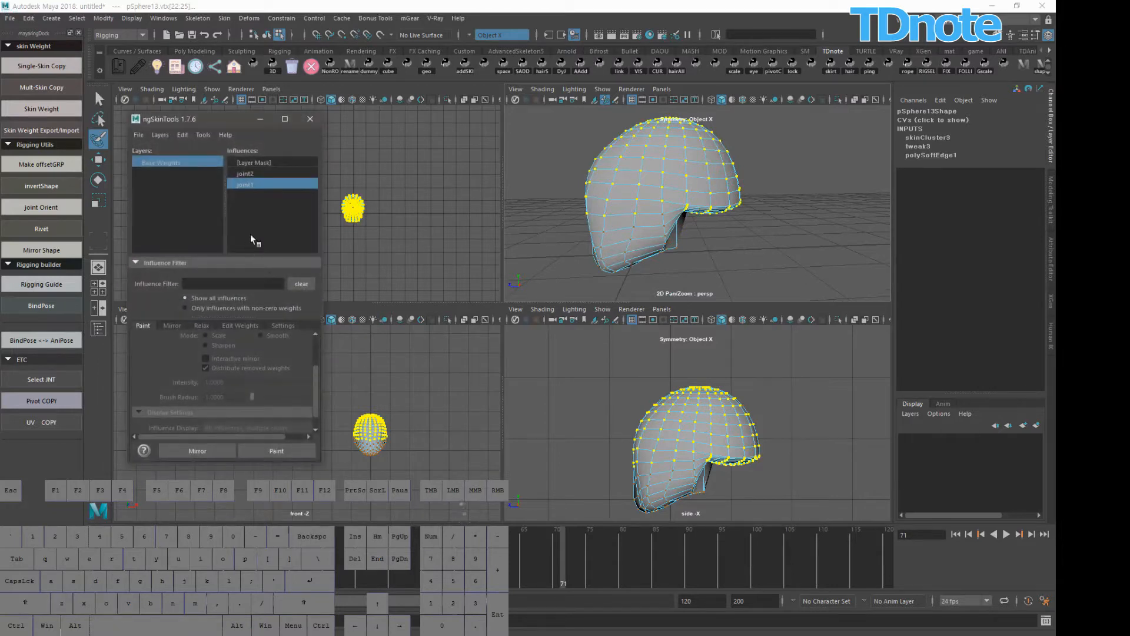
{"action": "left_click", "coordinate": [276, 449]}
{"action": "left_click", "coordinate": [285, 448]}
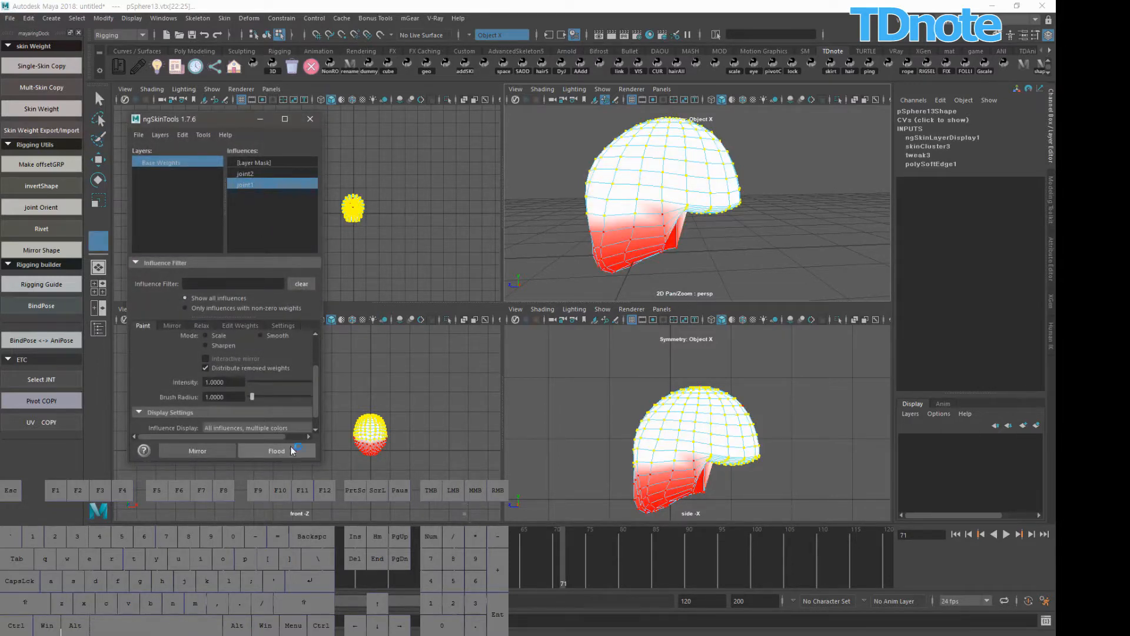
{"action": "left_click_drag", "start_coordinate": [775, 232], "coordinate": [715, 216], "text": "alt"}
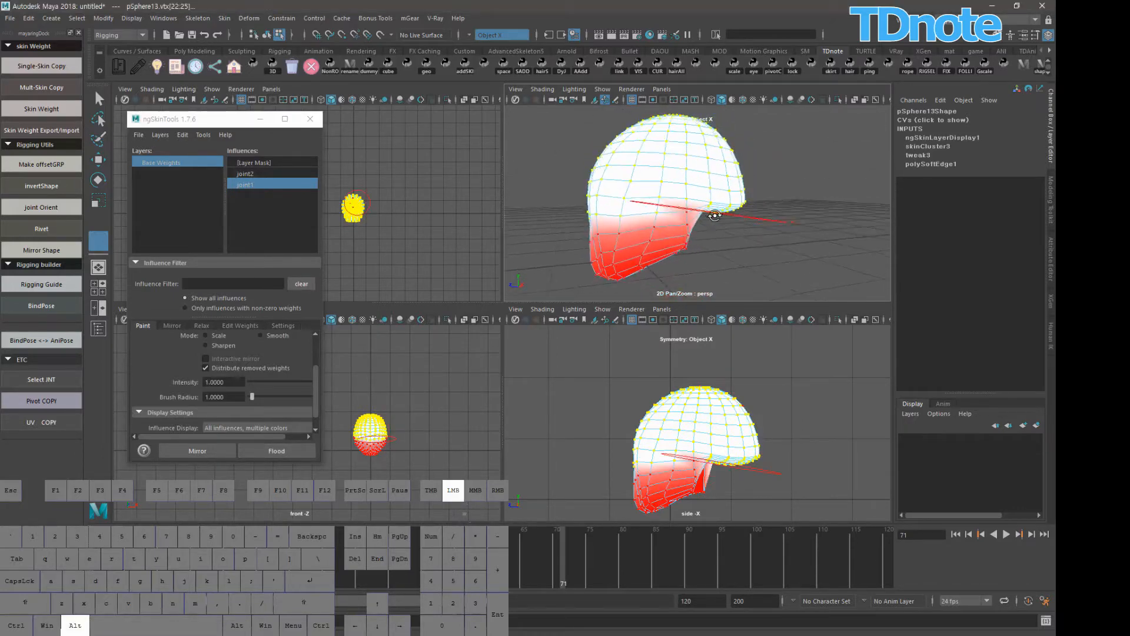
{"action": "left_click_drag", "start_coordinate": [747, 227], "coordinate": [723, 214], "text": "alt"}
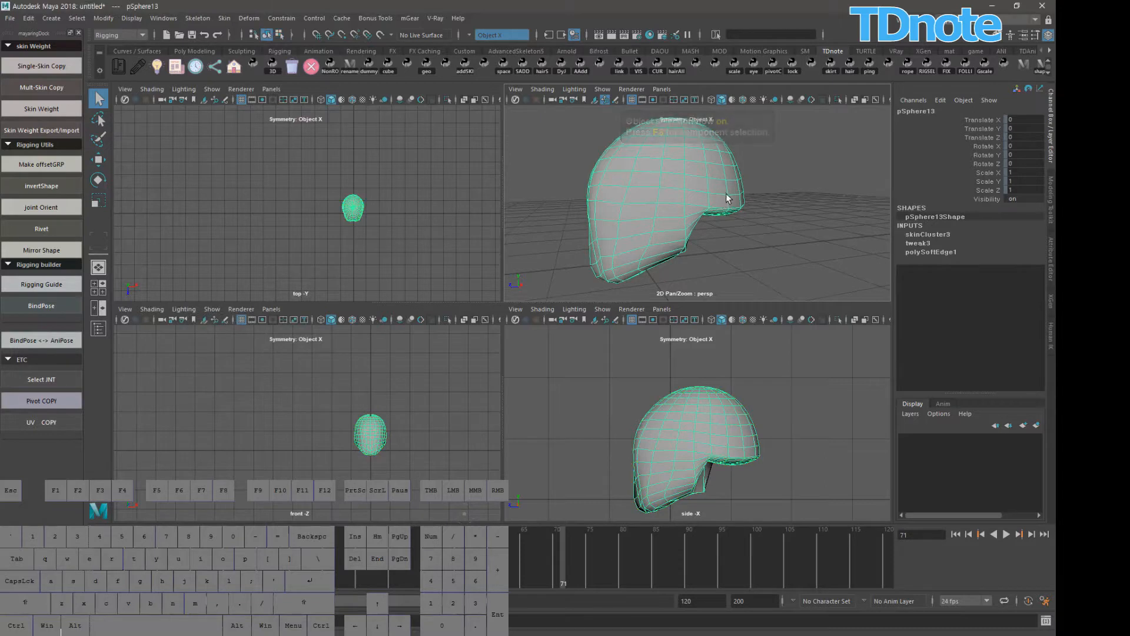
- Box-select the lower vertices of pSphere13 in component mode, and subtract them from the selection with further box selections
{"action": "key", "text": "F8"}
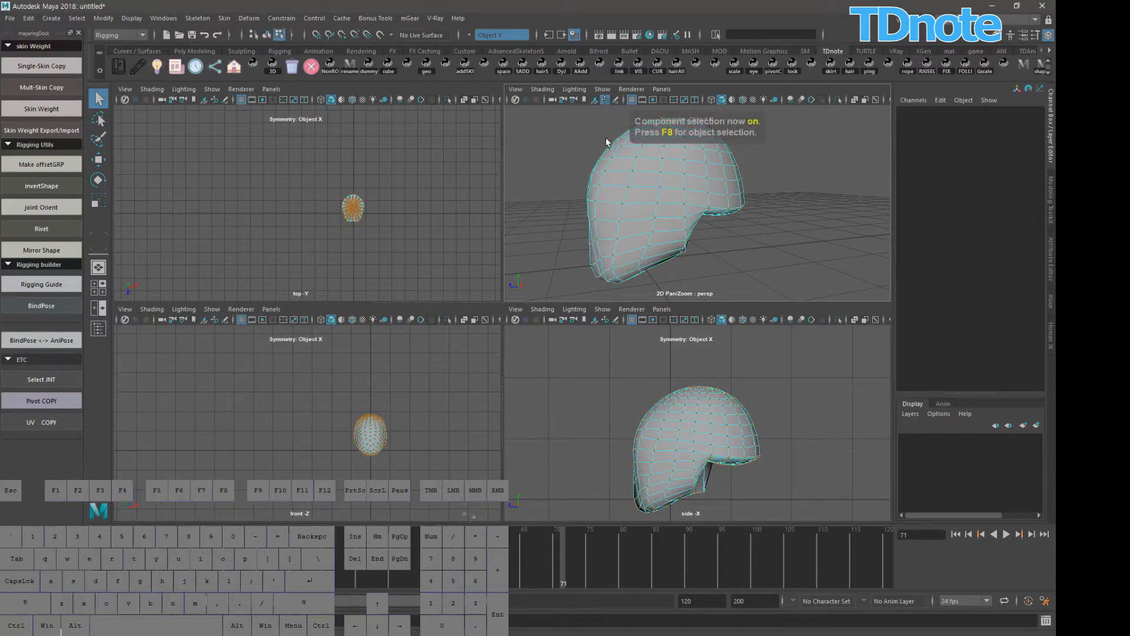
{"action": "left_click_drag", "start_coordinate": [730, 204], "coordinate": [677, 212], "text": "alt"}
{"action": "left_click", "coordinate": [383, 258]}
{"action": "left_click_drag", "start_coordinate": [571, 206], "coordinate": [768, 251]}
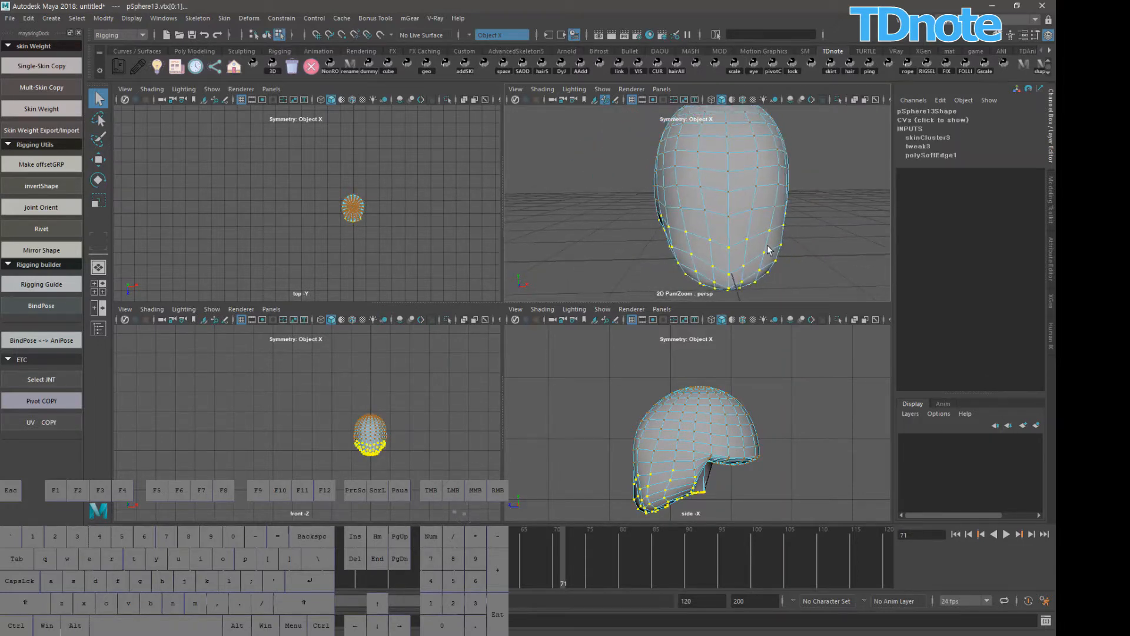
{"action": "left_click_drag", "start_coordinate": [622, 177], "coordinate": [821, 235], "text": "ctrl"}
{"action": "left_click_drag", "start_coordinate": [621, 171], "coordinate": [827, 282], "text": "ctrl"}
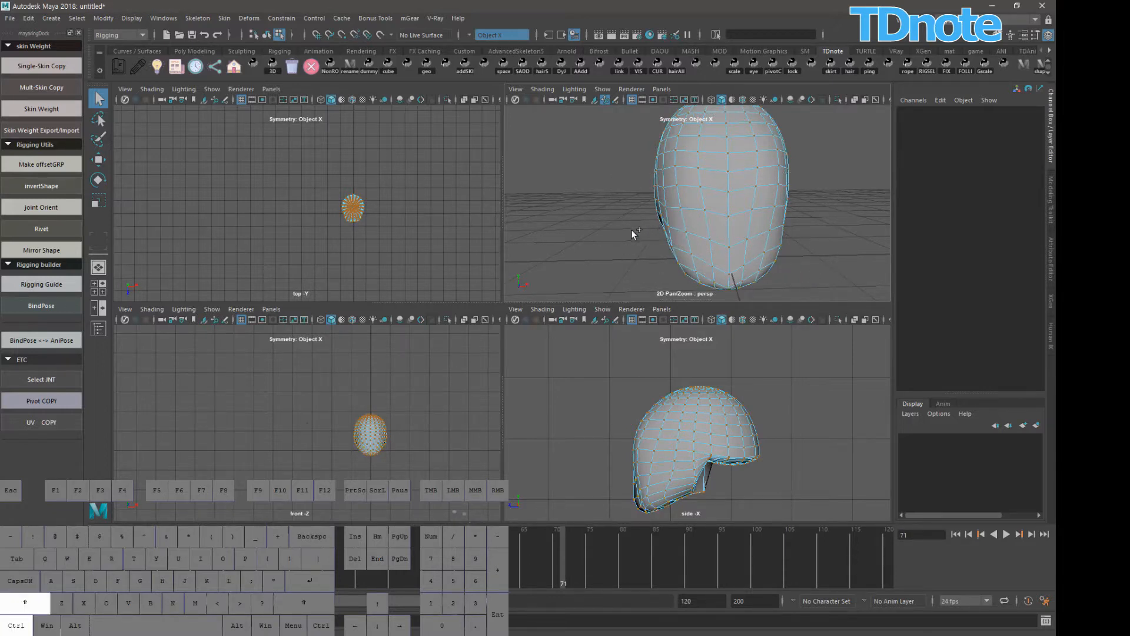
- Add the lower and middle vertex rows of pSphere13 with overlapping additive box selections, and toggle the selection across the upper rows
{"action": "left_click_drag", "start_coordinate": [631, 229], "coordinate": [836, 292], "text": "ctrl+shift"}
{"action": "left_click_drag", "start_coordinate": [630, 195], "coordinate": [806, 253], "text": "ctrl+shift"}
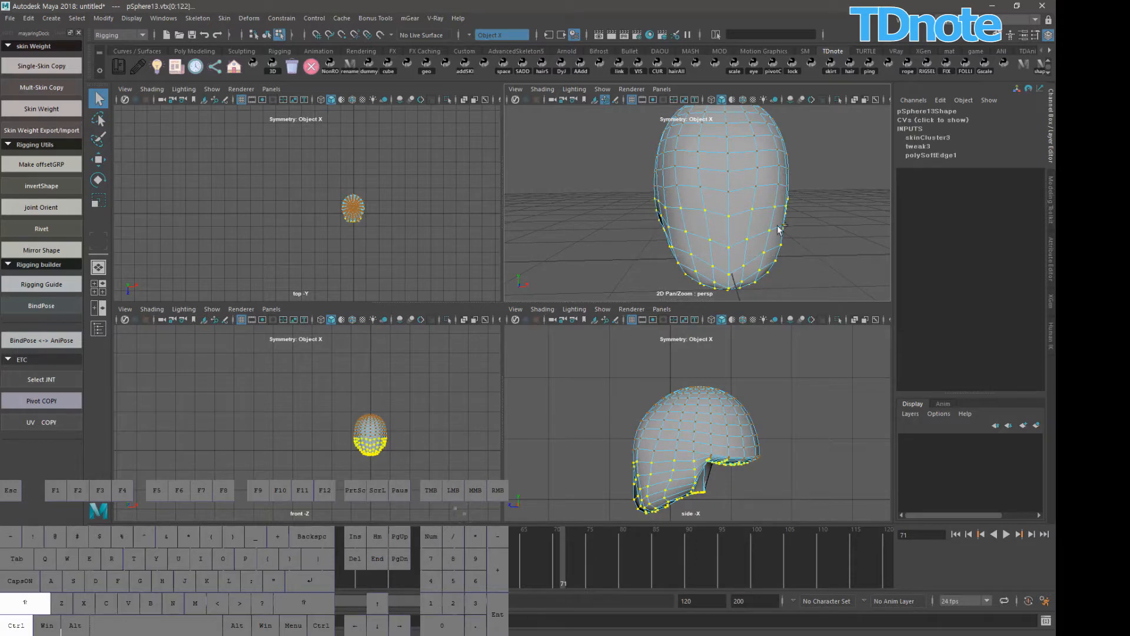
{"action": "left_click_drag", "start_coordinate": [622, 169], "coordinate": [824, 217], "text": "ctrl+shift"}
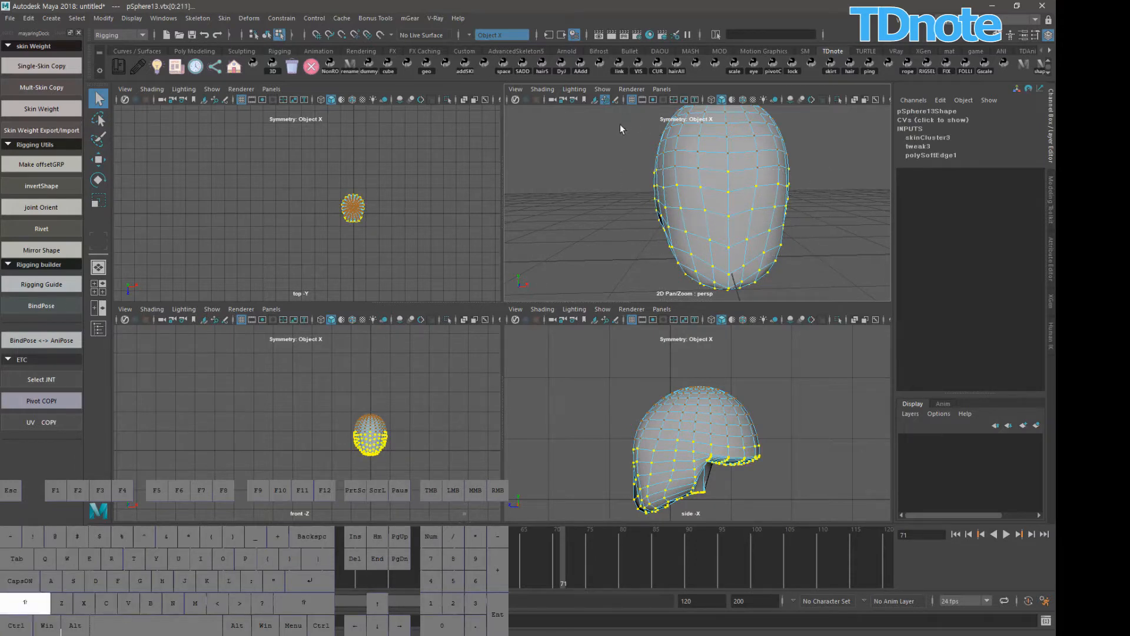
{"action": "left_click_drag", "start_coordinate": [603, 132], "coordinate": [828, 219], "text": "shift"}
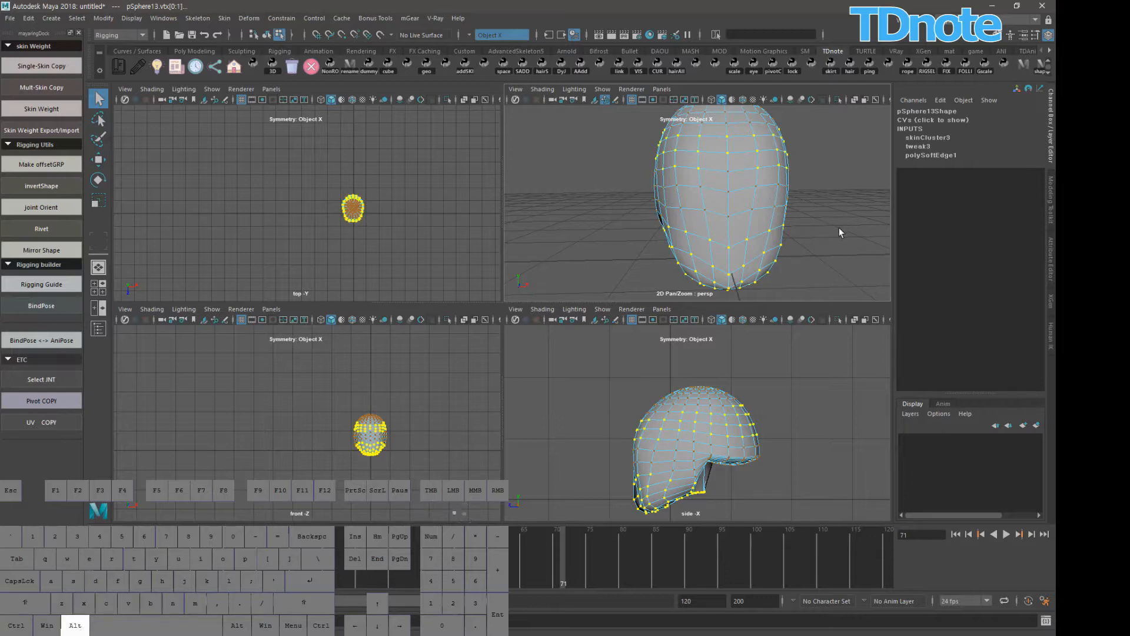
- Add the remaining crown vertices of pSphere13 to the selection and remove the lower ones, keeping only the crown selected
{"action": "left_click_drag", "start_coordinate": [839, 227], "coordinate": [698, 166], "text": "alt"}
{"action": "left_click_drag", "start_coordinate": [765, 206], "coordinate": [677, 109], "text": "ctrl+shift"}
{"action": "left_click_drag", "start_coordinate": [567, 109], "coordinate": [730, 146], "text": "ctrl+shift"}
{"action": "left_click_drag", "start_coordinate": [584, 108], "coordinate": [677, 153], "text": "ctrl+shift"}
{"action": "left_click_drag", "start_coordinate": [783, 227], "coordinate": [660, 205], "text": "ctrl"}
{"action": "mouse_move", "coordinate": [728, 255]}
{"action": "left_mouse_down", "text": "ctrl"}
{"action": "mouse_move", "coordinate": [540, 195]}
{"action": "mouse_move", "coordinate": [597, 232]}
{"action": "mouse_move", "coordinate": [537, 196]}
{"action": "left_mouse_up", "text": "ctrl"}
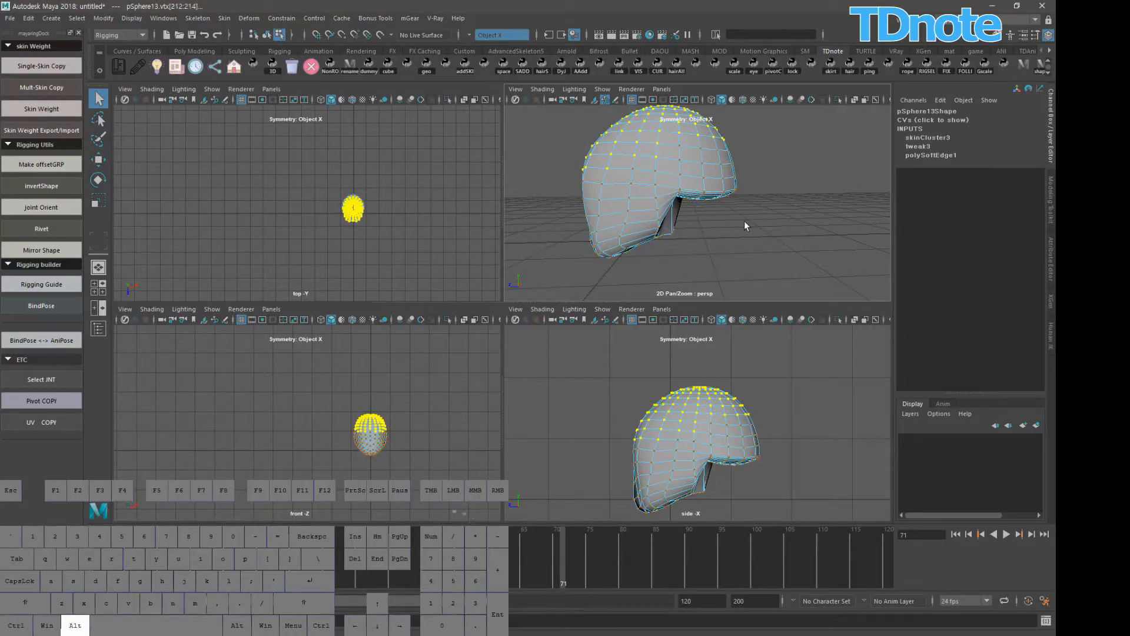
{"action": "left_click_drag", "start_coordinate": [745, 221], "coordinate": [842, 206], "text": "alt"}
{"action": "right_click_drag", "start_coordinate": [845, 187], "coordinate": [811, 204], "text": "alt"}
{"action": "left_click_drag", "start_coordinate": [811, 204], "coordinate": [779, 200], "text": "alt"}
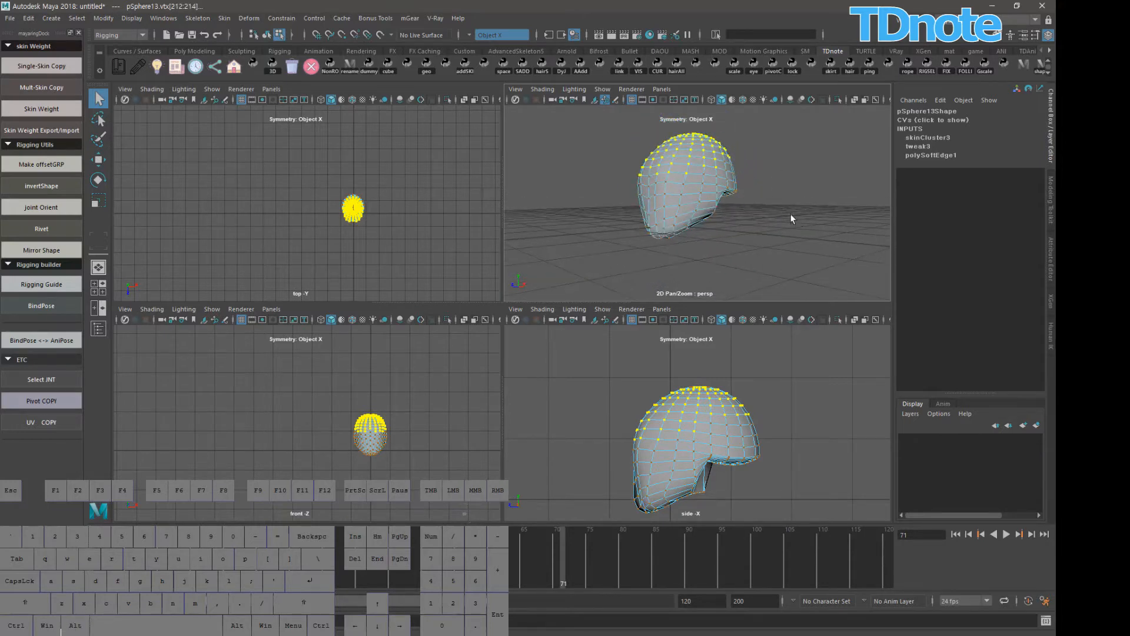
- Return to object mode, reselect pSphere13, open the Outliner and duplicate the mesh
{"action": "key", "text": "F8"}
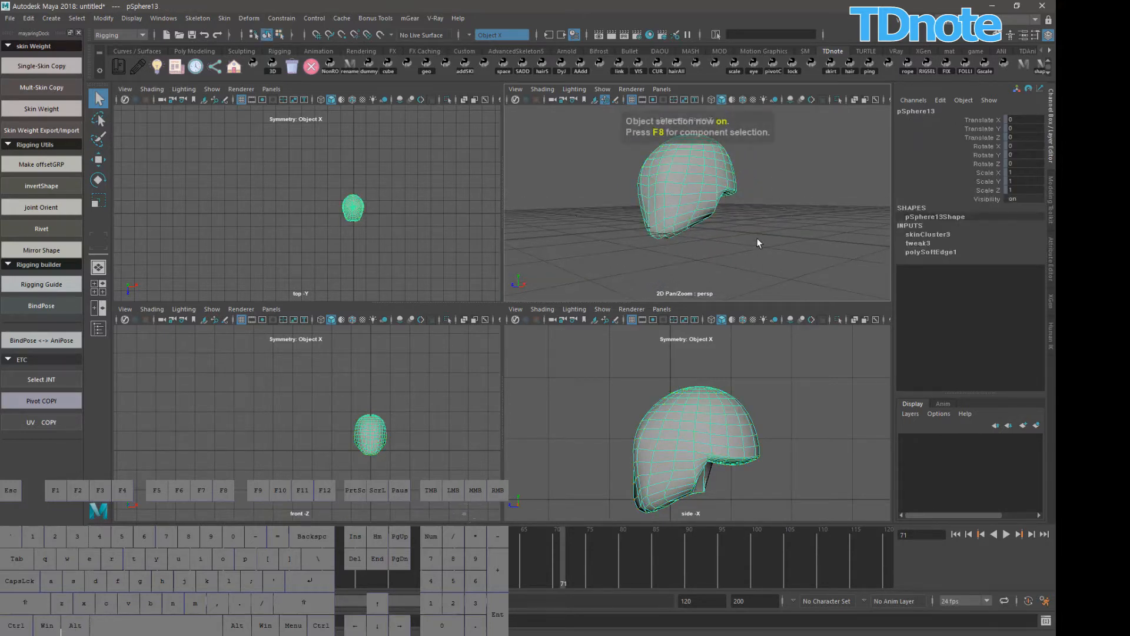
{"action": "left_click", "coordinate": [757, 239]}
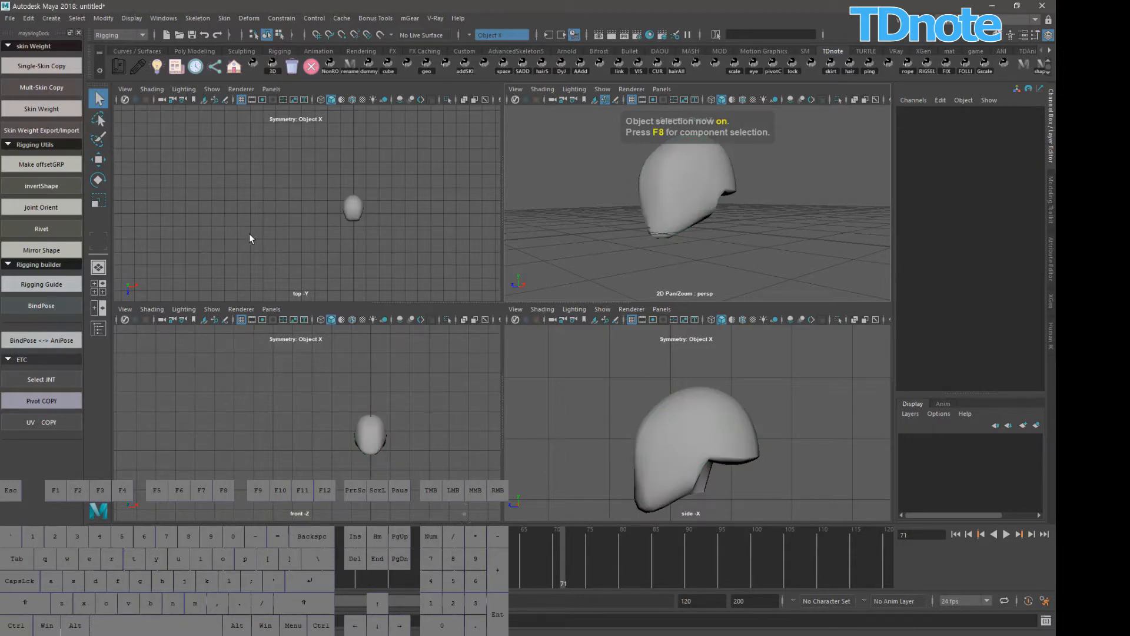
{"action": "left_click", "coordinate": [702, 204]}
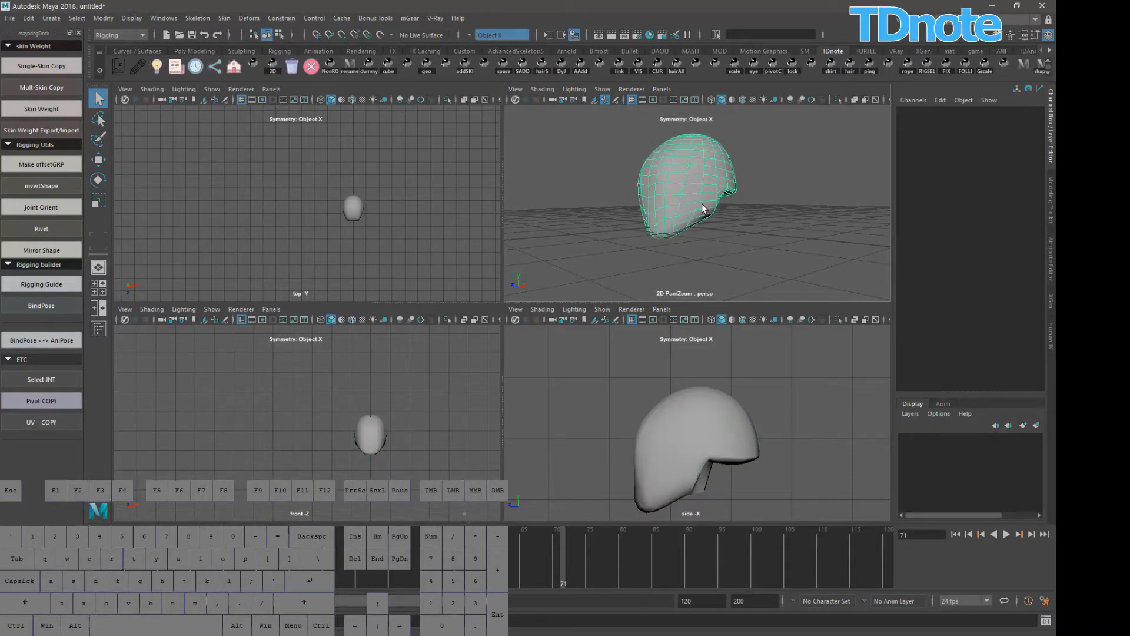
{"action": "left_click", "coordinate": [771, 255]}
{"action": "left_click", "coordinate": [697, 214]}
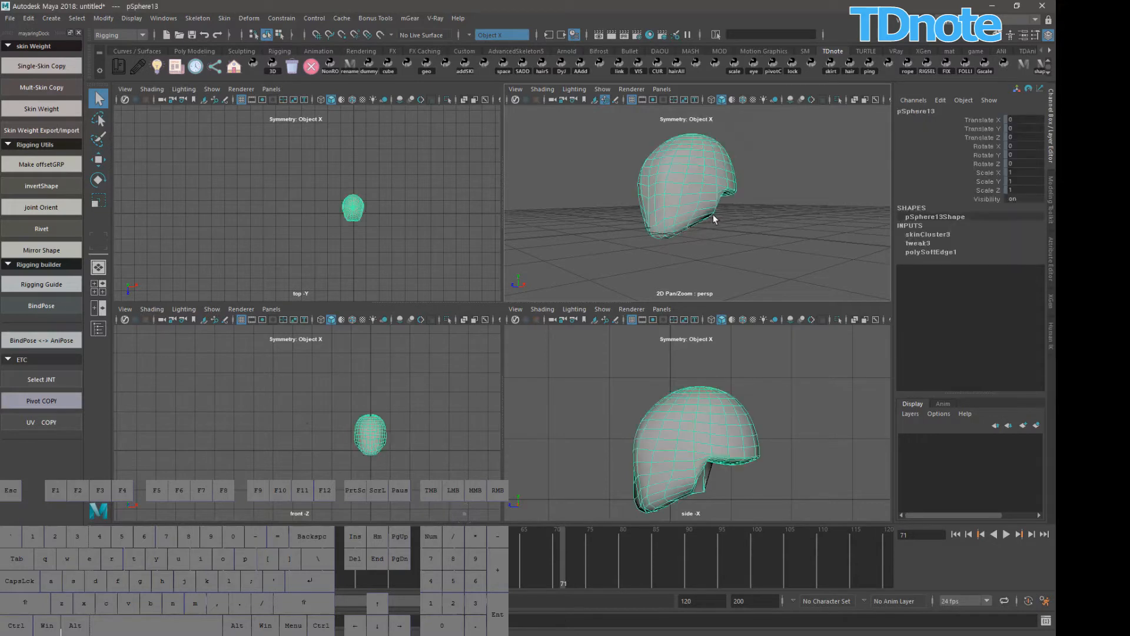
{"action": "left_click", "coordinate": [98, 329]}
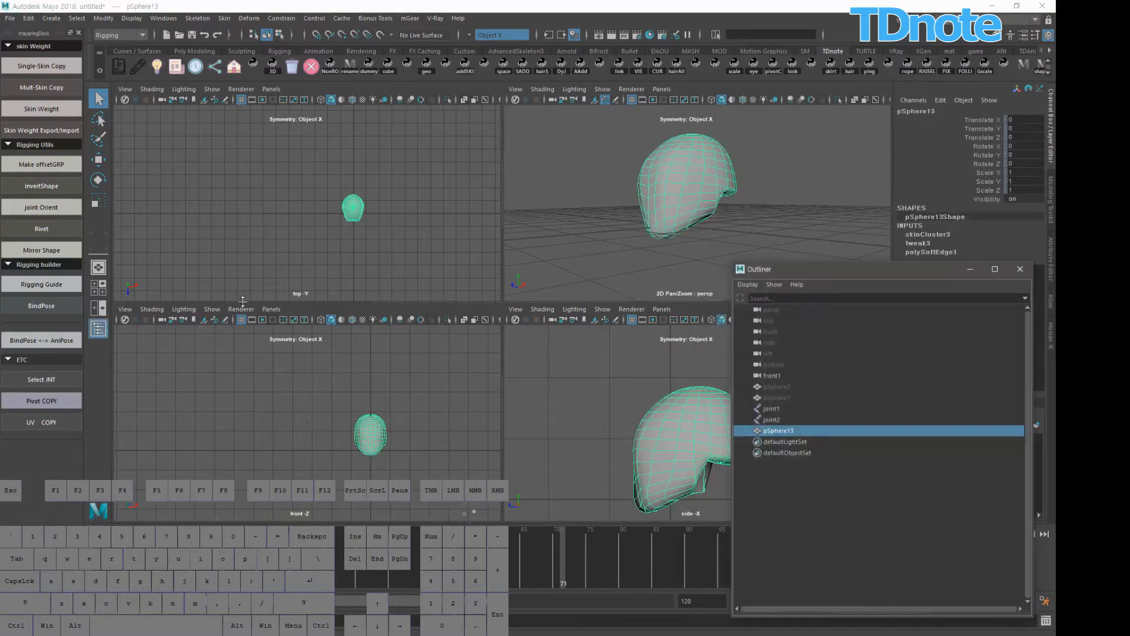
{"action": "key", "text": "ctrl+d"}
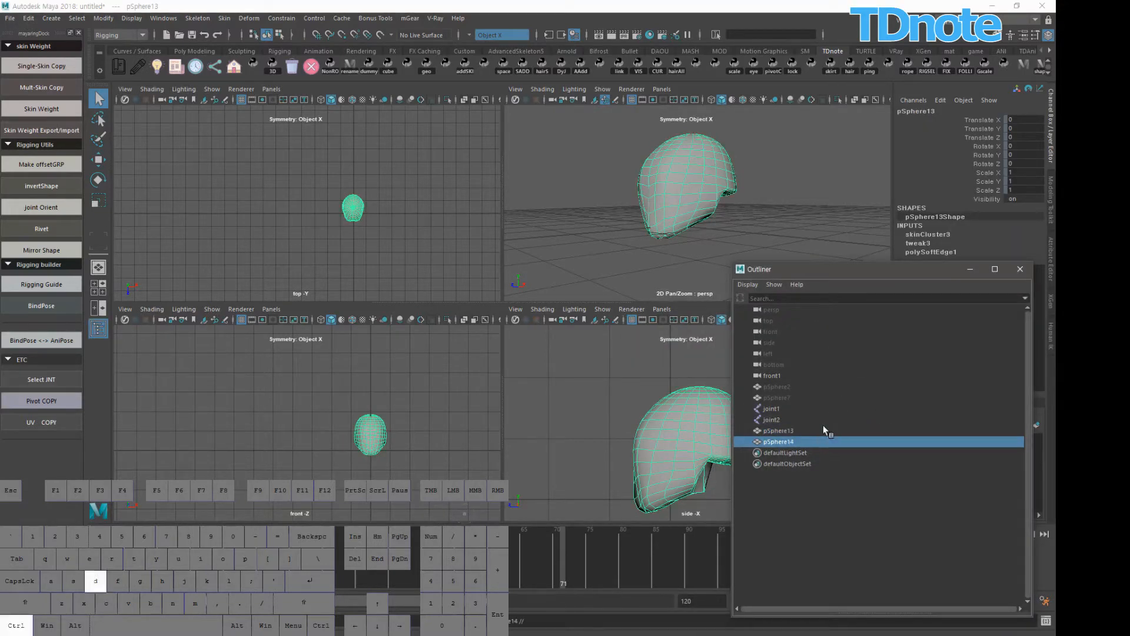
- Delete pSphere13, joint1, joint2 and the two hidden spheres, keeping only the duplicate pSphere14, and close the Outliner
{"action": "left_click_drag", "start_coordinate": [772, 429], "coordinate": [771, 389]}
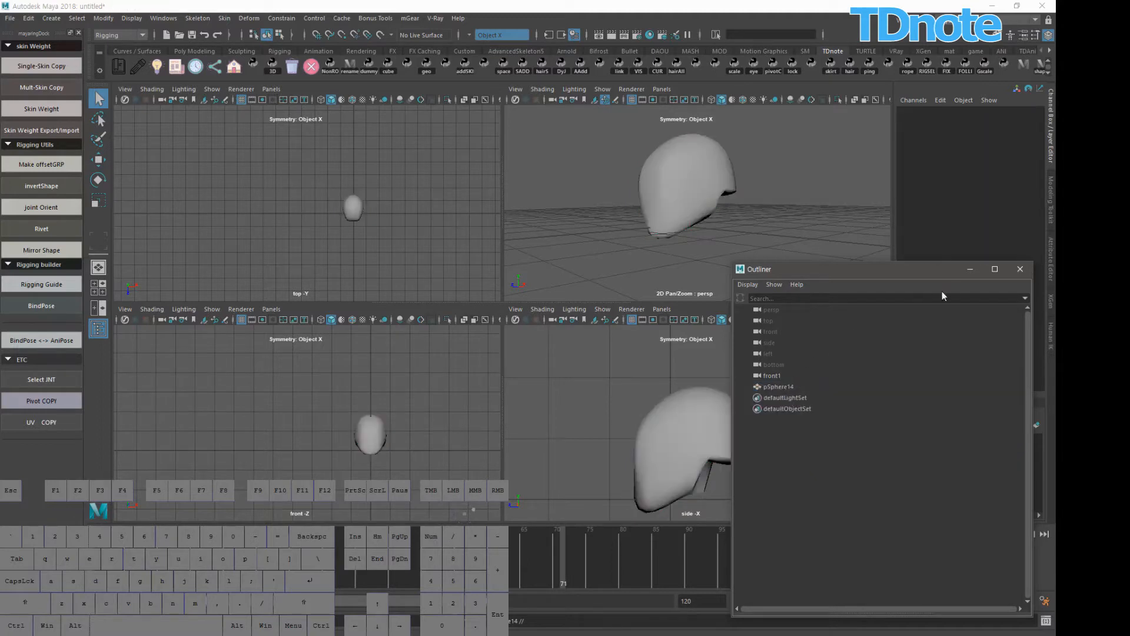
{"action": "left_click_drag", "start_coordinate": [932, 269], "coordinate": [907, 288]}
{"action": "left_click", "coordinate": [996, 287]}
- Select pSphere14, activate the Move tool and select its side vertices symmetrically in vertex mode
{"action": "left_click_drag", "start_coordinate": [708, 225], "coordinate": [750, 219], "text": "alt"}
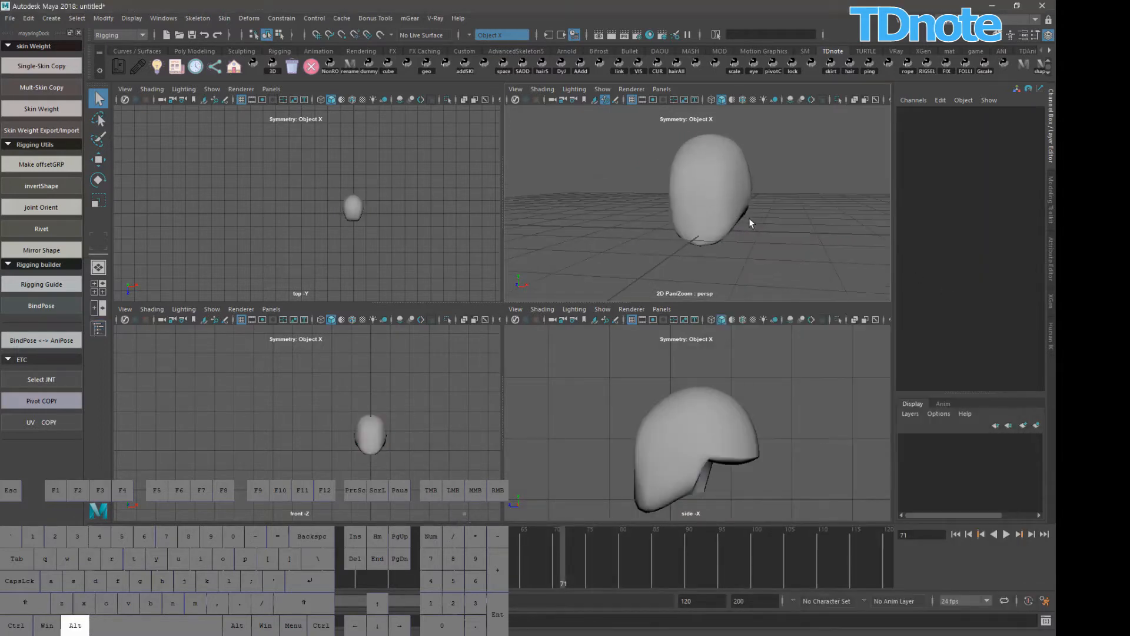
{"action": "middle_click_drag", "start_coordinate": [749, 219], "coordinate": [706, 246], "text": "alt"}
{"action": "left_click_drag", "start_coordinate": [748, 243], "coordinate": [776, 239], "text": "alt"}
{"action": "right_click_drag", "start_coordinate": [771, 236], "coordinate": [803, 228], "text": "alt"}
{"action": "middle_click_drag", "start_coordinate": [798, 219], "coordinate": [801, 195], "text": "alt"}
{"action": "left_click_drag", "start_coordinate": [774, 217], "coordinate": [788, 221], "text": "alt"}
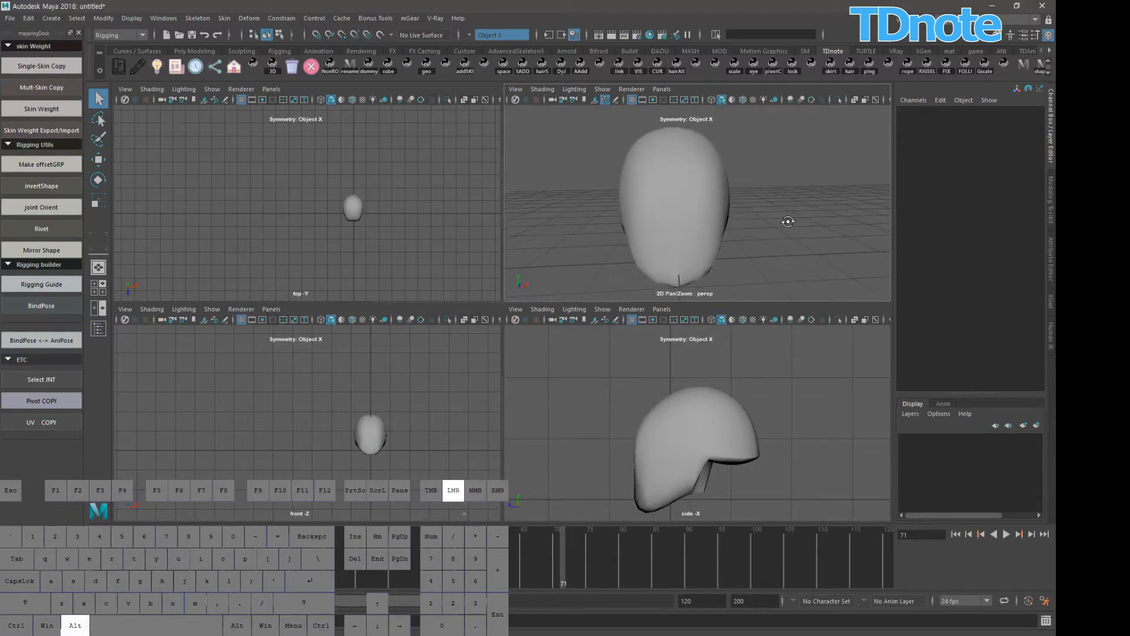
{"action": "left_click", "coordinate": [723, 192]}
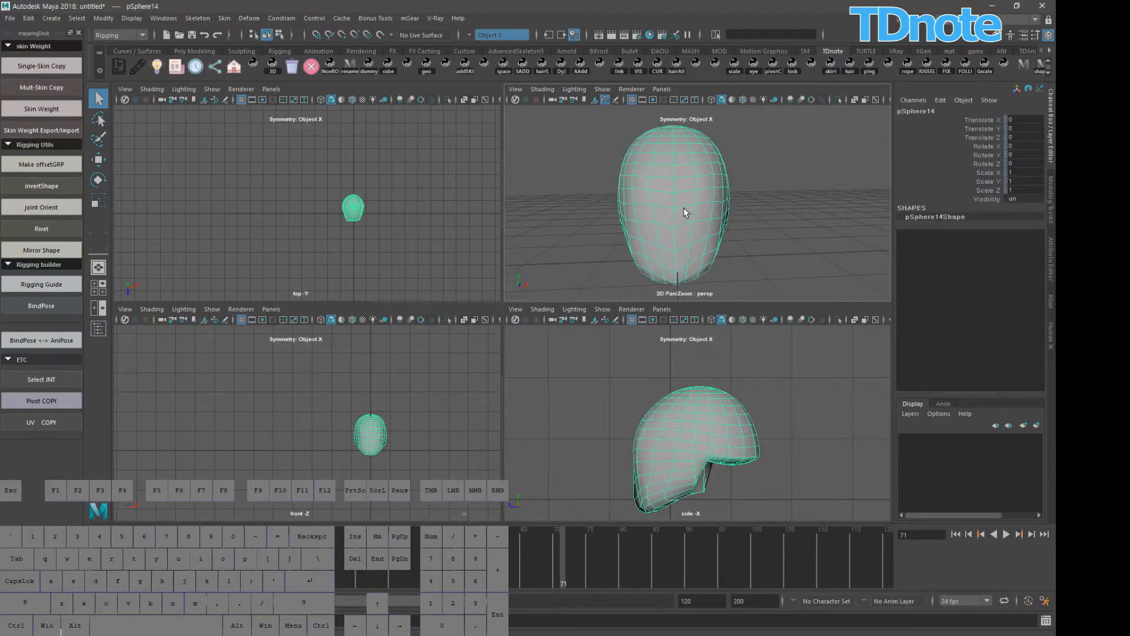
{"action": "key", "text": "w"}
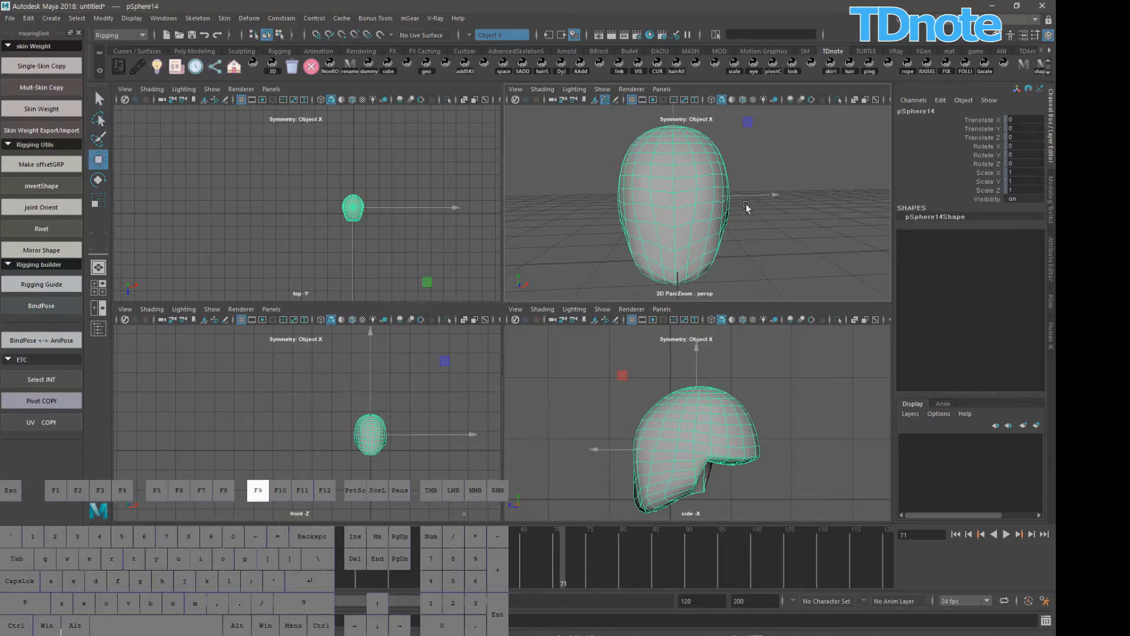
{"action": "key", "text": "F9"}
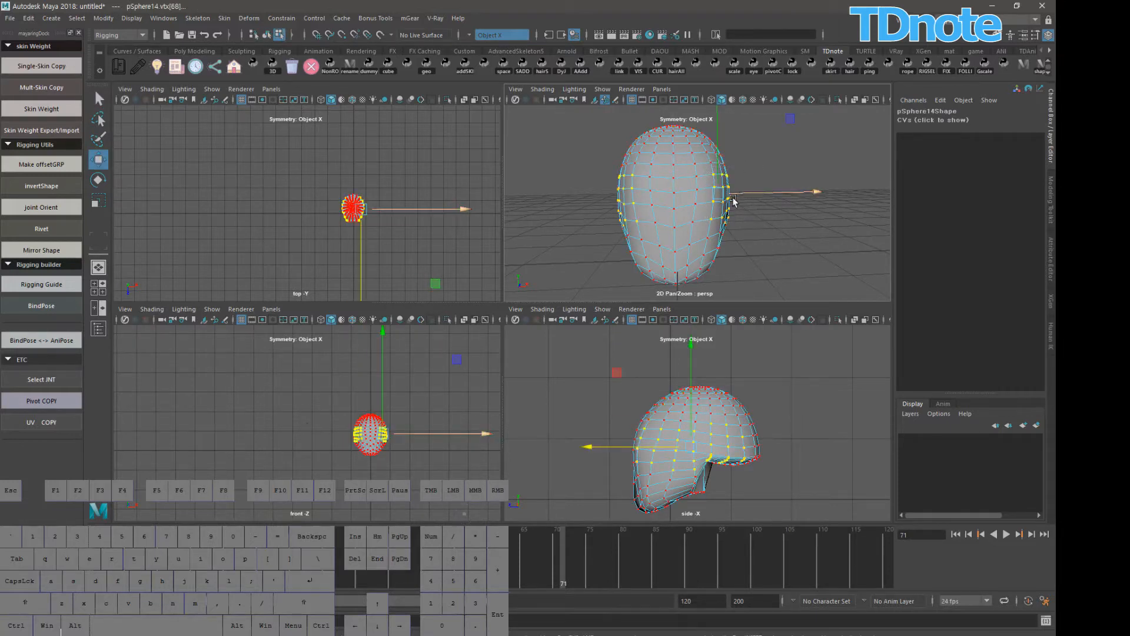
- Try moving pSphere14's symmetric side vertices outward along X, and undo the move
{"action": "left_click_drag", "start_coordinate": [722, 196], "coordinate": [777, 190]}
{"action": "key", "text": "ctrl+z"}
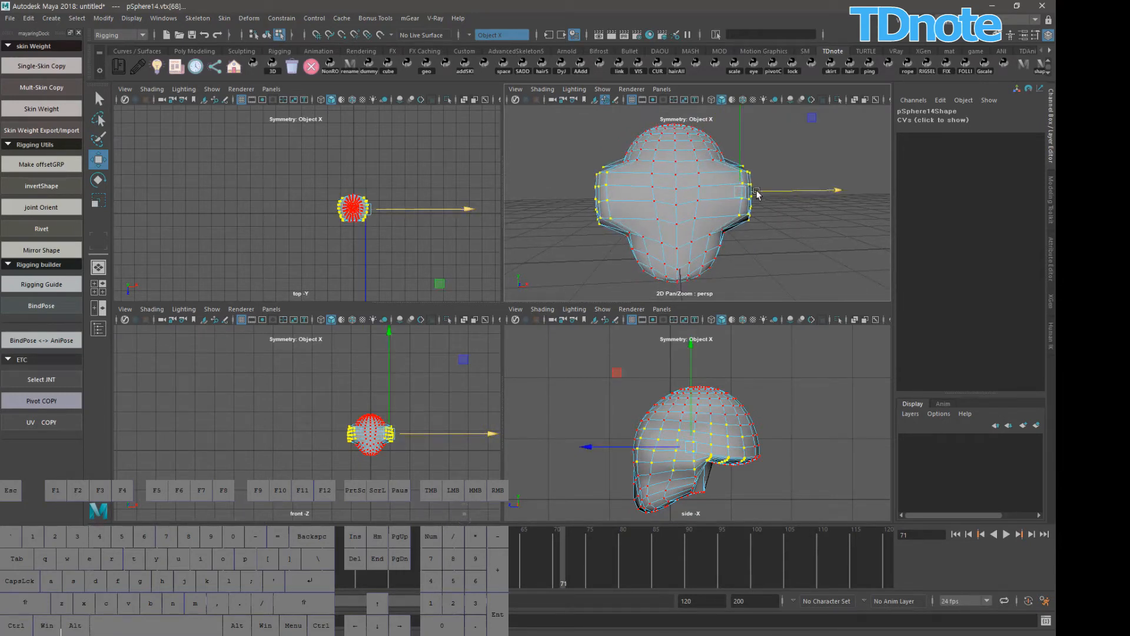
{"action": "key", "text": "ctrl+z"}
{"action": "key", "text": "ctrl+z"}
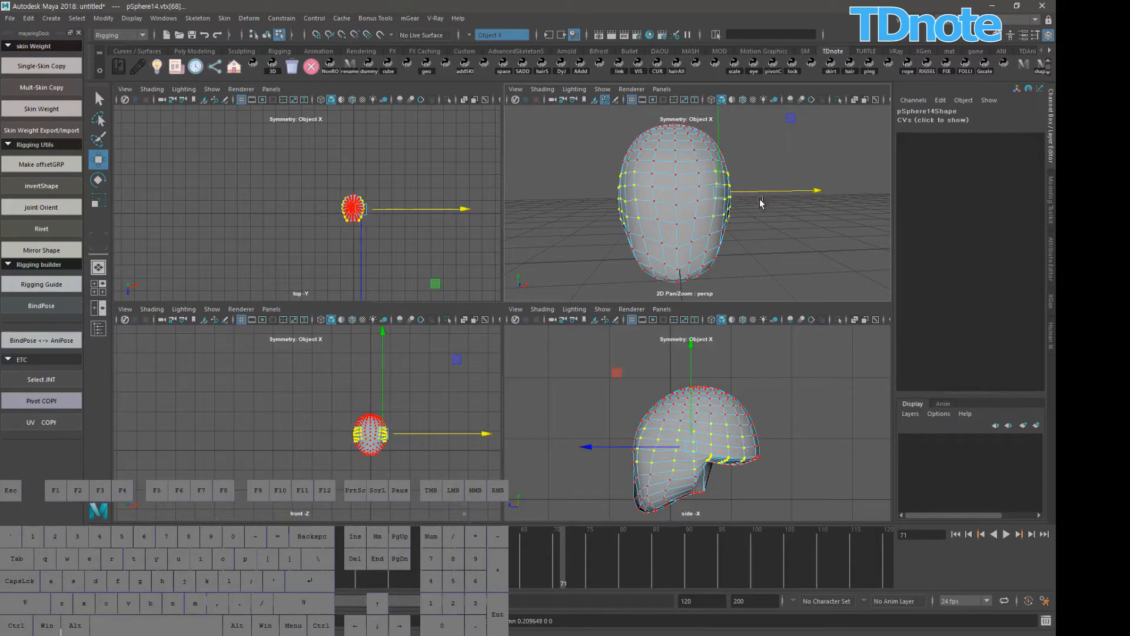
- Pull pSphere14's side vertices outward along X and its lowest vertices down along Y, keeping both edits symmetric
{"action": "left_click_drag", "start_coordinate": [729, 200], "coordinate": [778, 193]}
{"action": "left_click_drag", "start_coordinate": [779, 193], "coordinate": [785, 188], "text": "alt"}
{"action": "left_click_drag", "start_coordinate": [747, 228], "coordinate": [733, 290]}
{"action": "left_click", "coordinate": [676, 283]}
{"action": "left_click_drag", "start_coordinate": [711, 246], "coordinate": [712, 277]}
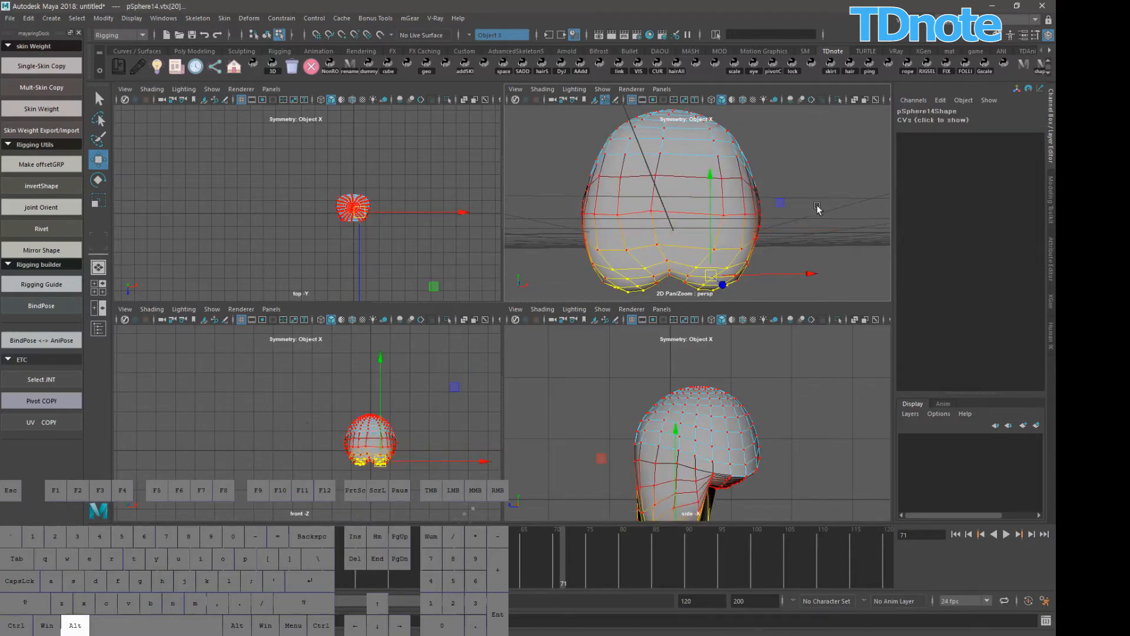
- Pull the vertices at the overhanging end of pSphere14 outward along Z and clear the vertex selection
{"action": "right_click_drag", "start_coordinate": [817, 208], "coordinate": [796, 209], "text": "alt"}
{"action": "left_click_drag", "start_coordinate": [796, 209], "coordinate": [679, 196], "text": "alt"}
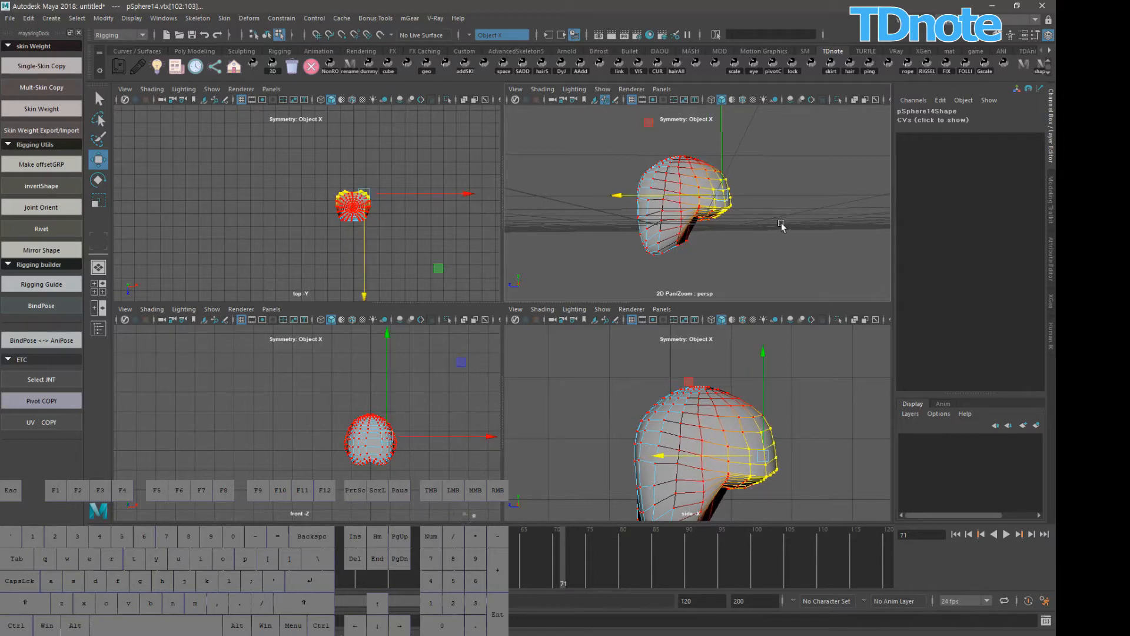
{"action": "left_click", "coordinate": [780, 224]}
{"action": "mouse_move", "coordinate": [761, 217]}
{"action": "left_mouse_down", "text": "alt"}
{"action": "mouse_move", "coordinate": [635, 227]}
{"action": "mouse_move", "coordinate": [857, 219]}
{"action": "mouse_move", "coordinate": [794, 232]}
{"action": "mouse_move", "coordinate": [766, 214]}
{"action": "left_mouse_up", "text": "alt"}
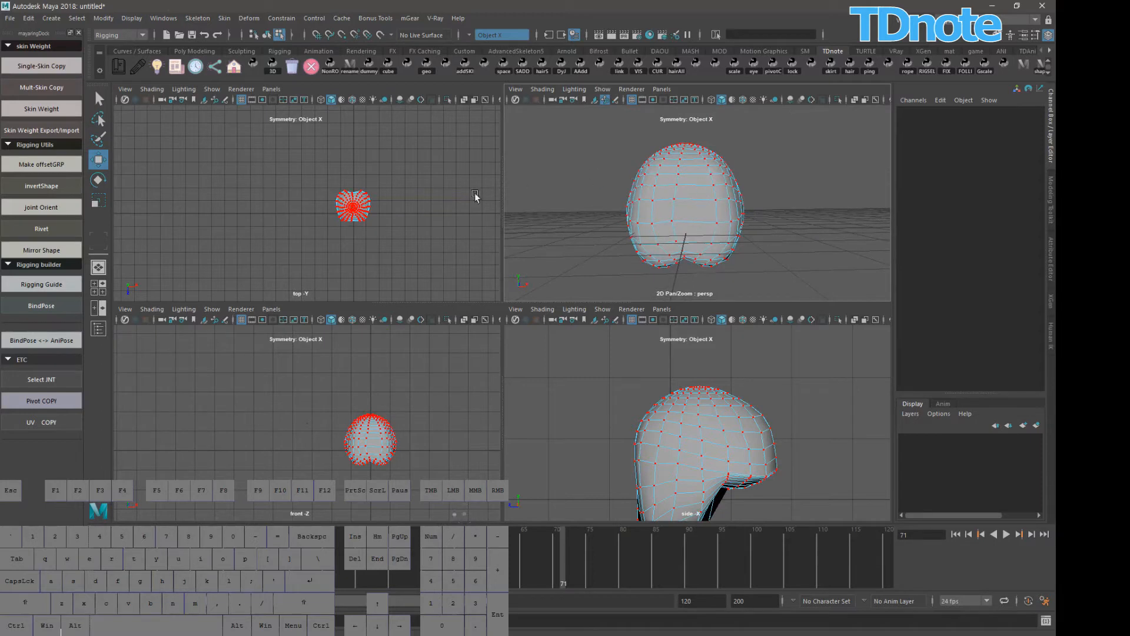
- Turn off Soft Select in the Move tool settings, try moving the symmetric side vertices outward, and undo the move
{"action": "left_click", "coordinate": [99, 160]}
{"action": "double_click", "coordinate": [100, 161]}
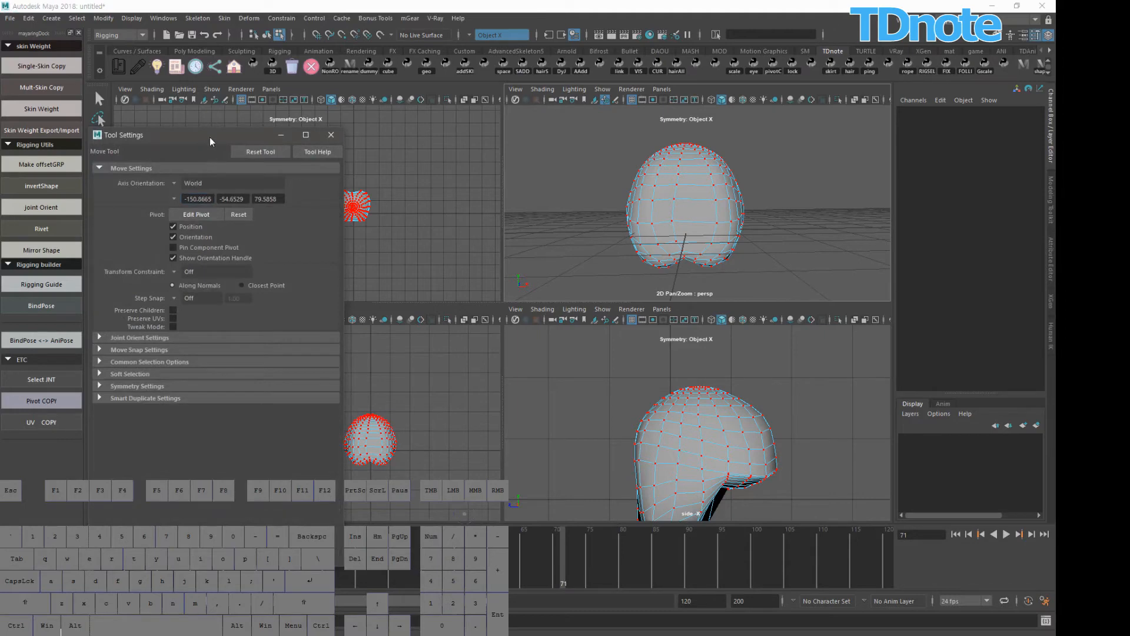
{"action": "left_click_drag", "start_coordinate": [209, 137], "coordinate": [378, 129]}
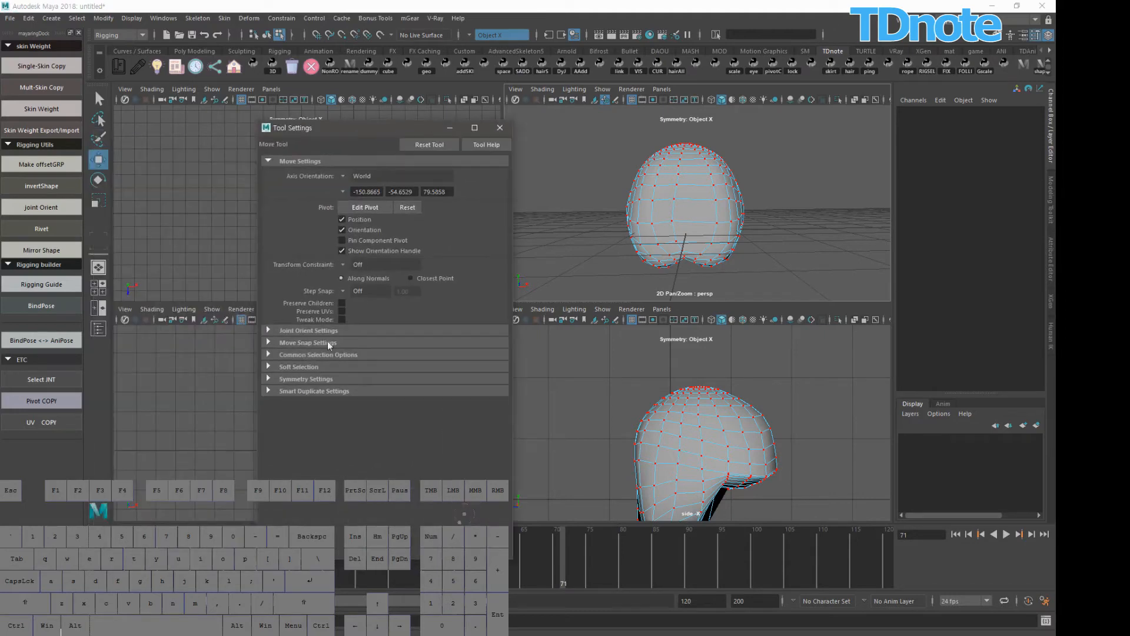
{"action": "left_click", "coordinate": [268, 367]}
{"action": "left_click", "coordinate": [342, 380]}
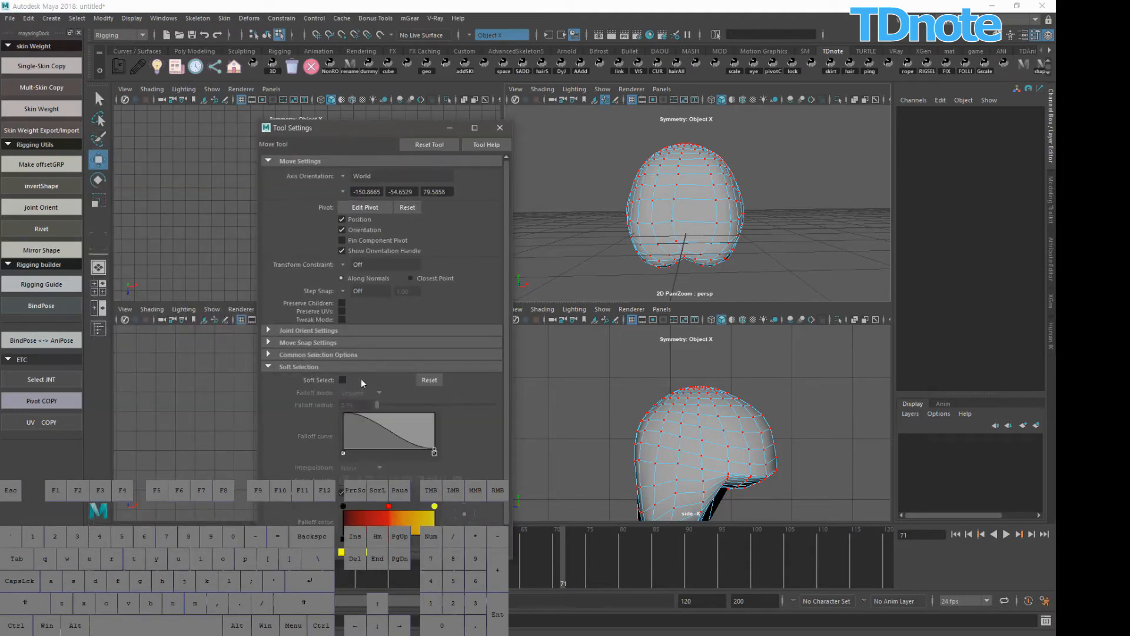
{"action": "left_click", "coordinate": [759, 230]}
{"action": "left_click_drag", "start_coordinate": [759, 229], "coordinate": [766, 198]}
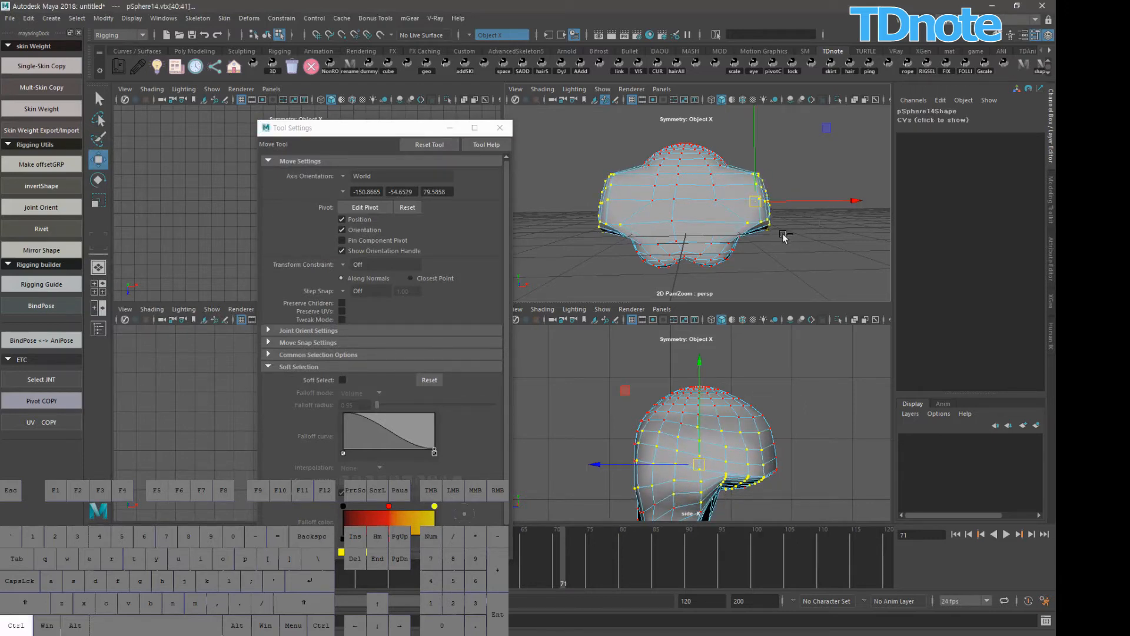
{"action": "key", "text": "ctrl+z"}
- Turn Soft Select back on, raise the falloff radius to 10.80, and try moving the side vertices at each radius, undoing both moves
{"action": "left_click", "coordinate": [342, 380]}
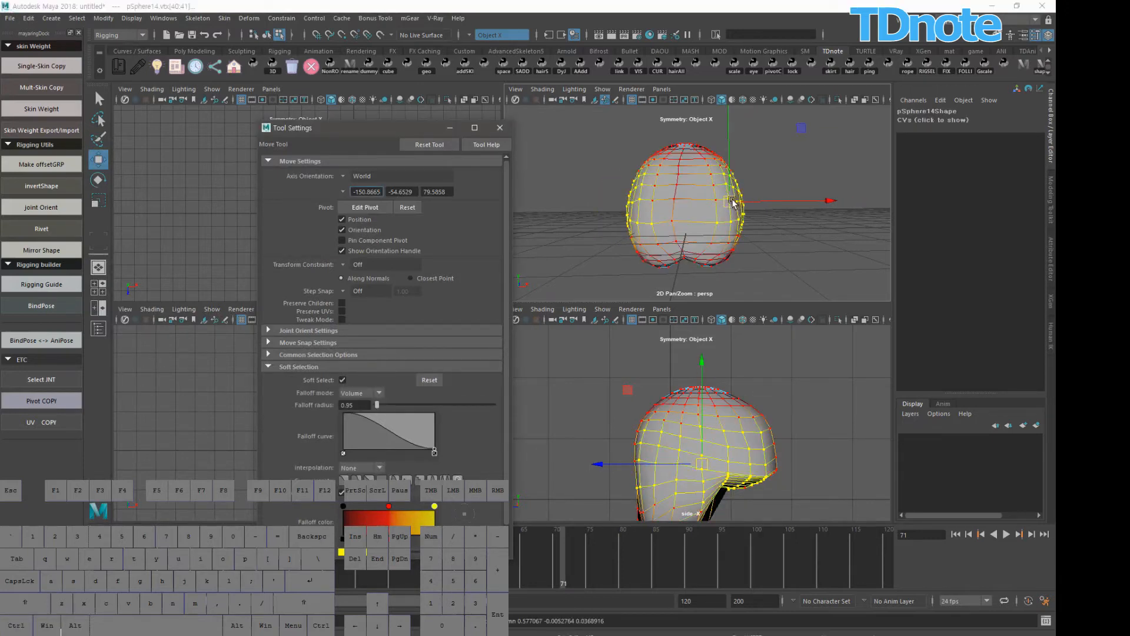
{"action": "left_click_drag", "start_coordinate": [733, 203], "coordinate": [750, 200]}
{"action": "key", "text": "ctrl+z"}
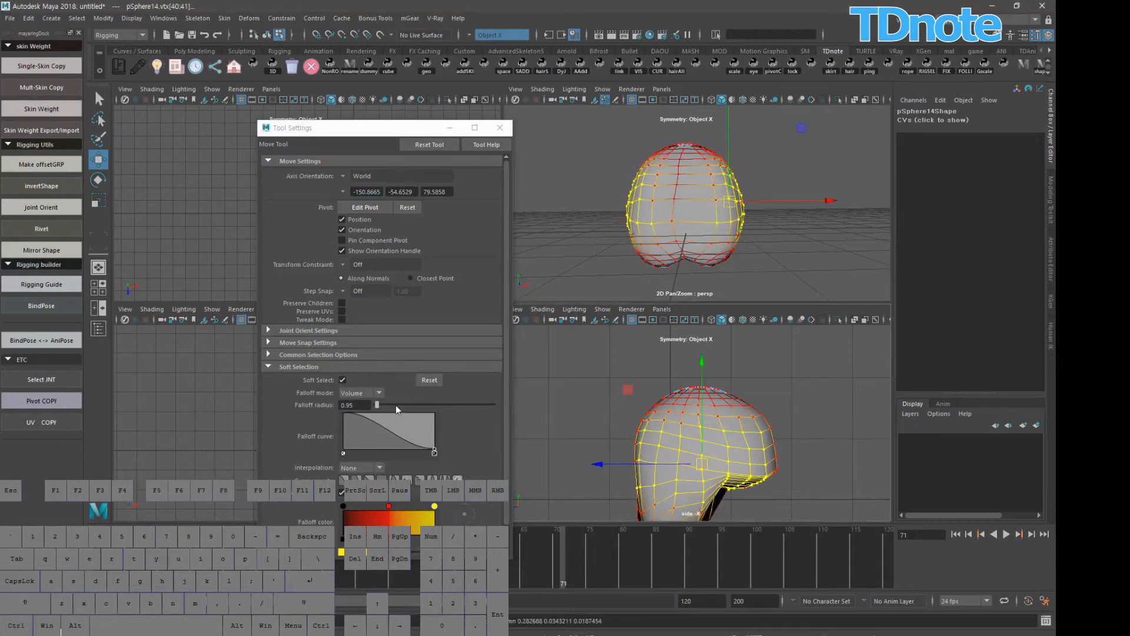
{"action": "left_click_drag", "start_coordinate": [379, 406], "coordinate": [402, 405]}
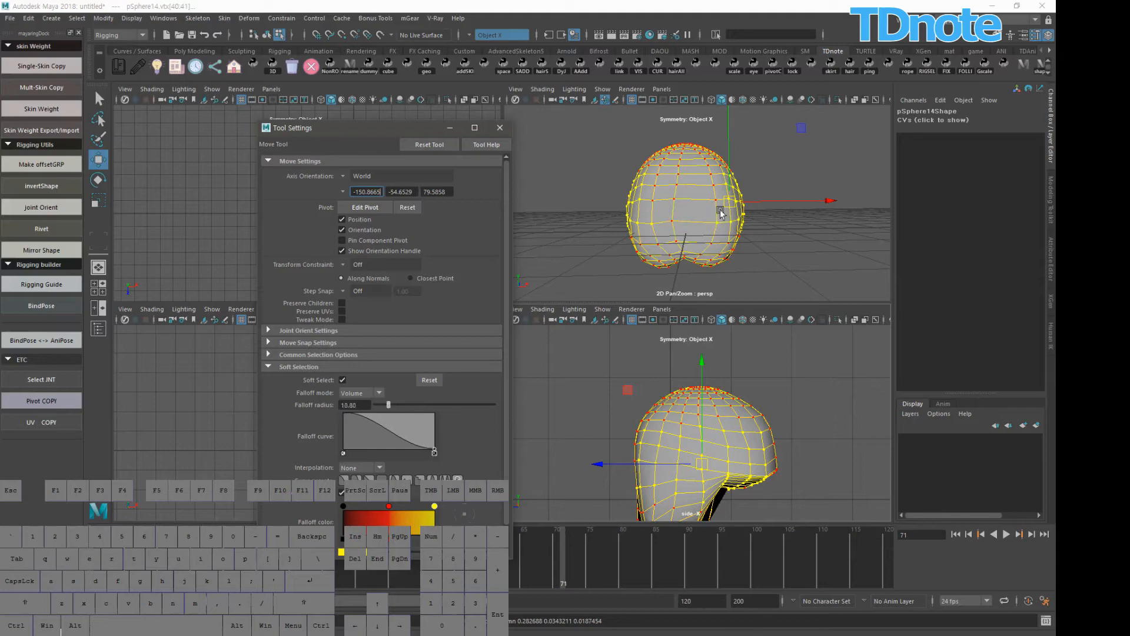
{"action": "left_click_drag", "start_coordinate": [730, 200], "coordinate": [709, 213]}
{"action": "key", "text": "ctrl+z"}
- Shrink the soft-selection falloff radius interactively, activate the Select tool, clear the vertex selection and close the tool settings
{"action": "key", "text": "b"}
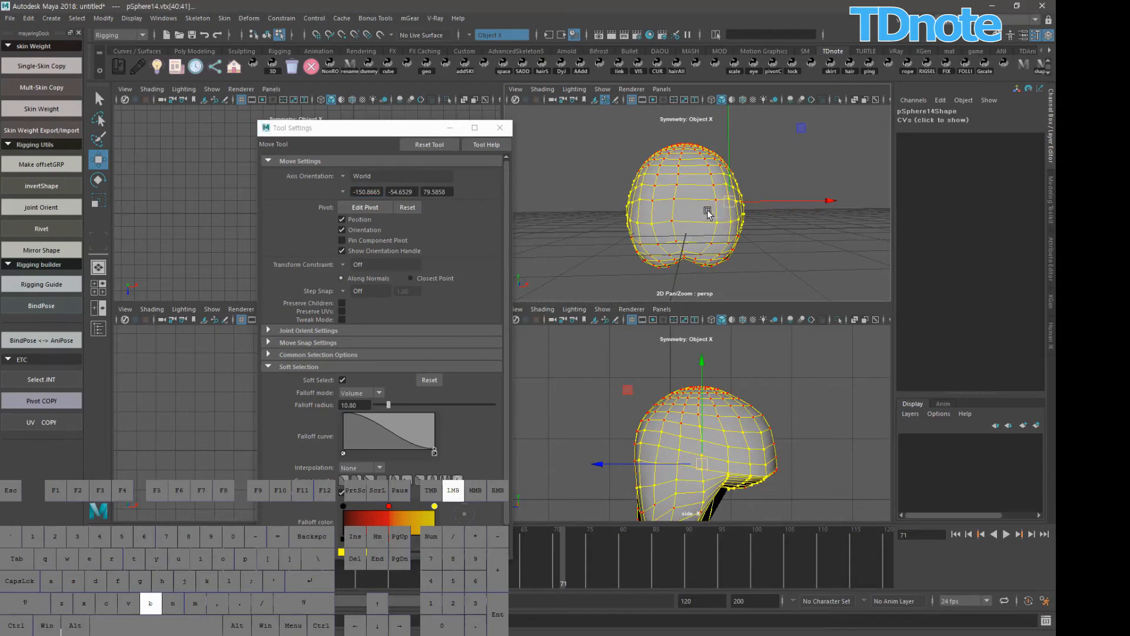
{"action": "left_click_drag", "start_coordinate": [438, 252], "coordinate": [265, 284]}
{"action": "key", "text": "q"}
{"action": "left_click", "coordinate": [787, 241]}
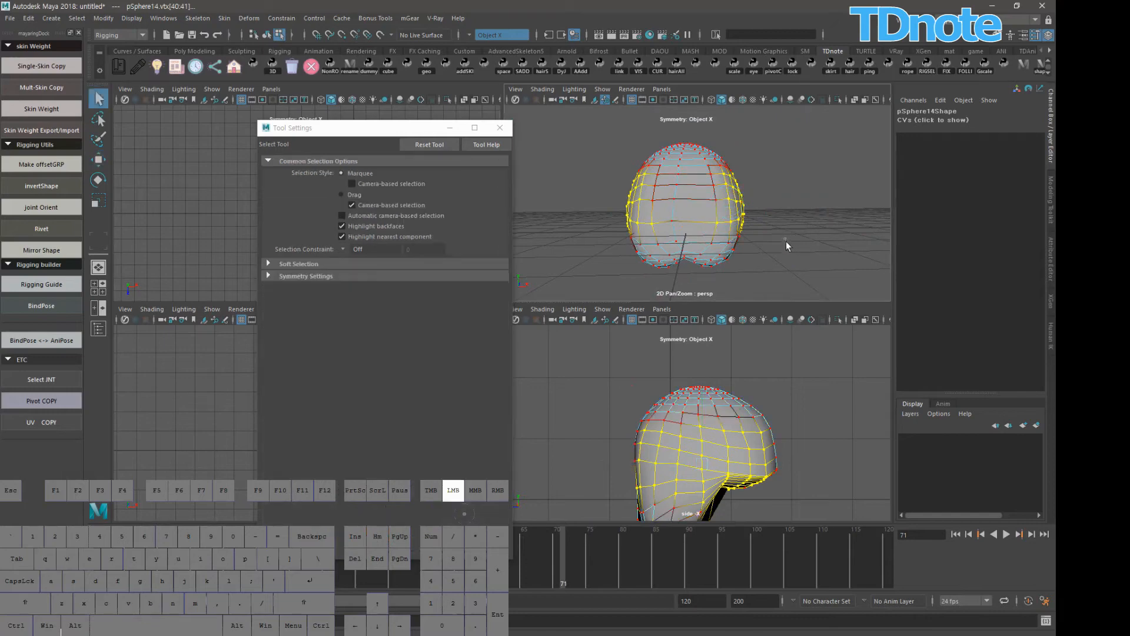
{"action": "left_click", "coordinate": [500, 129]}
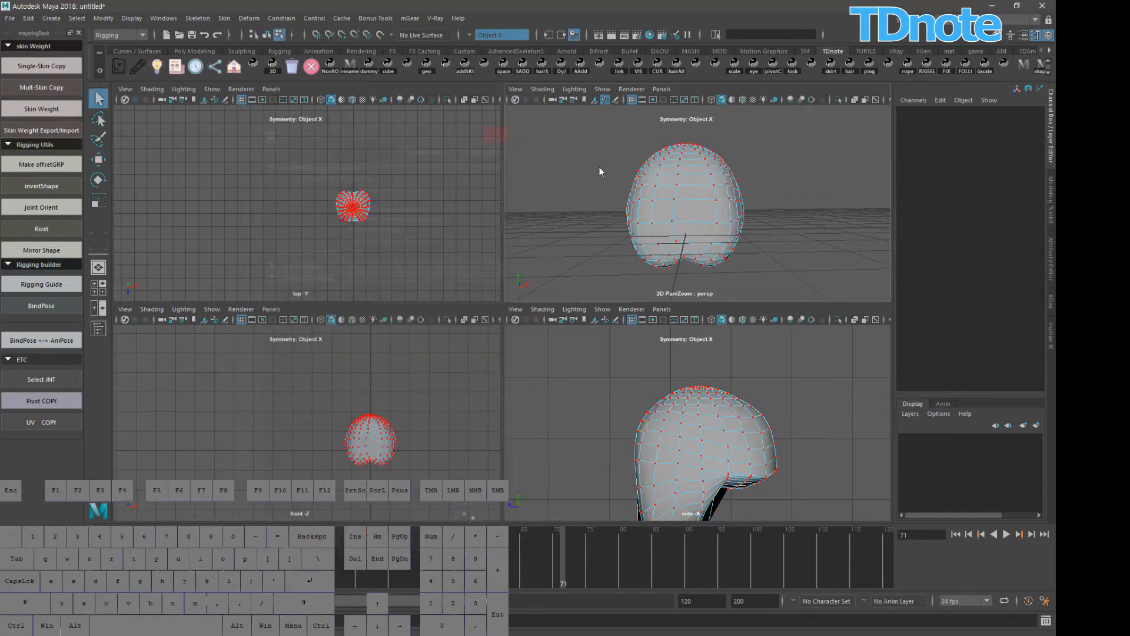
- Return to object mode and select pSphere14 as a whole object
{"action": "key", "text": "F8"}
{"action": "left_click", "coordinate": [757, 244]}
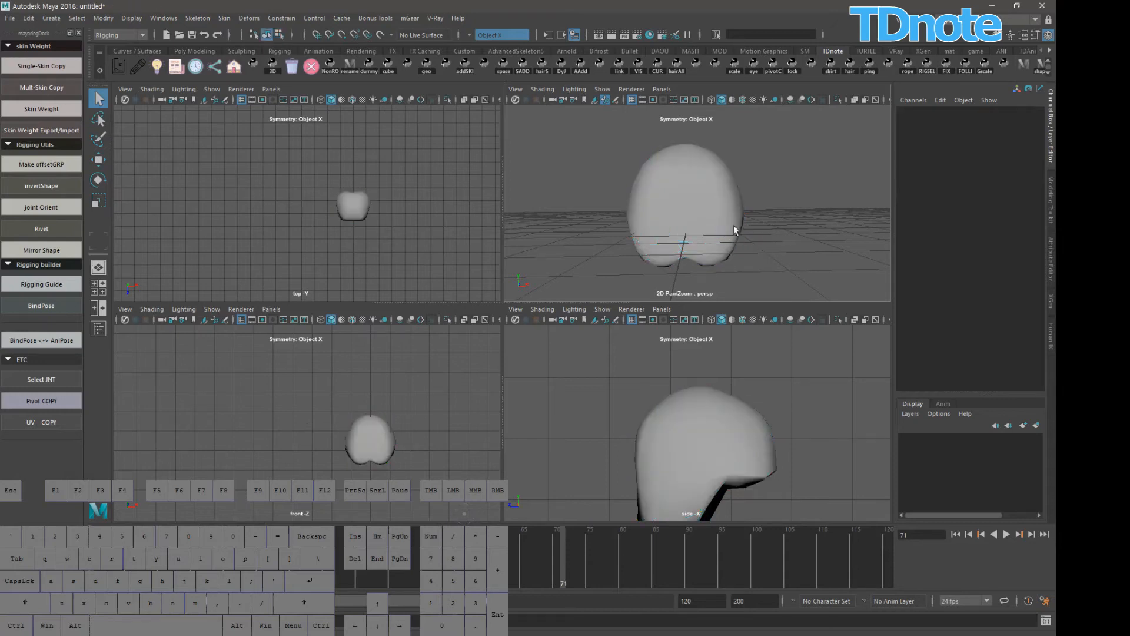
{"action": "left_click_drag", "start_coordinate": [733, 225], "coordinate": [624, 248], "text": "alt"}
{"action": "left_click", "coordinate": [718, 230]}
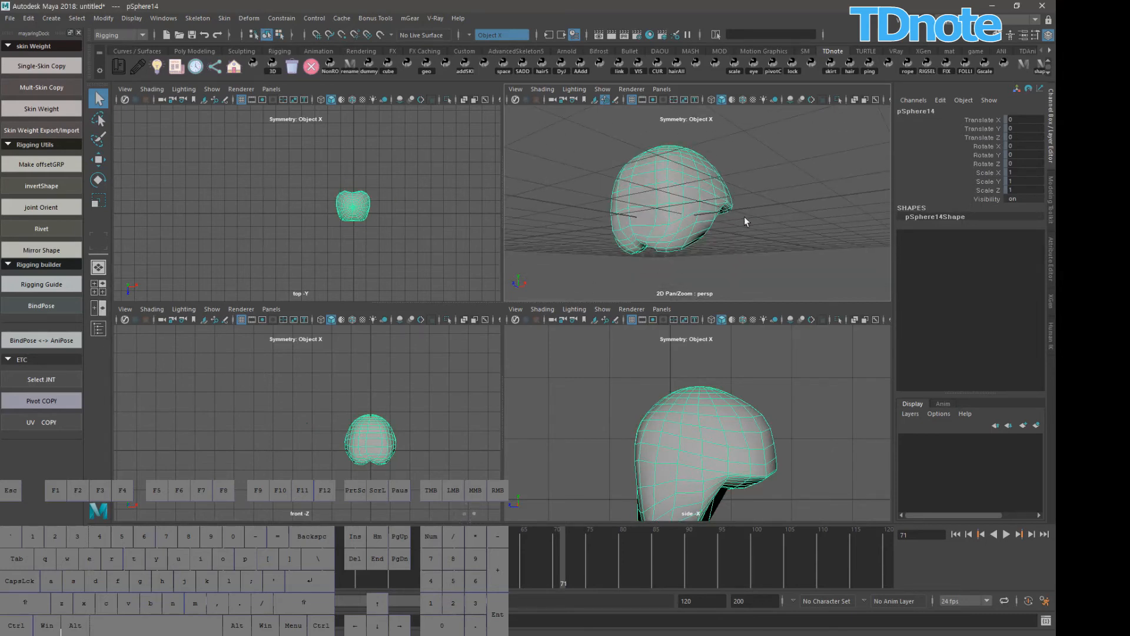
- Undo the vertex edits, the deletions and the duplication, back to the skinned pSphere13 with its vertices selected
{"action": "key", "text": "ctrl+z"}
{"action": "key", "text": "ctrl+z"}
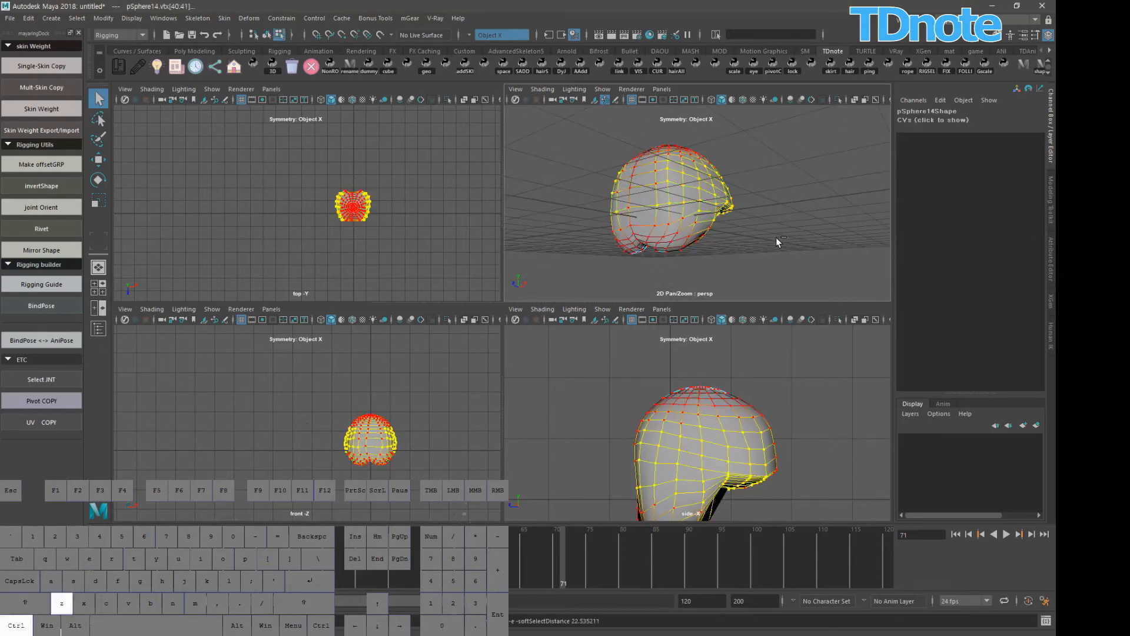
{"action": "key", "text": "ctrl+z"}
{"action": "key", "text": "ctrl+z"}
{"action": "key", "text": "ctrl+z"}
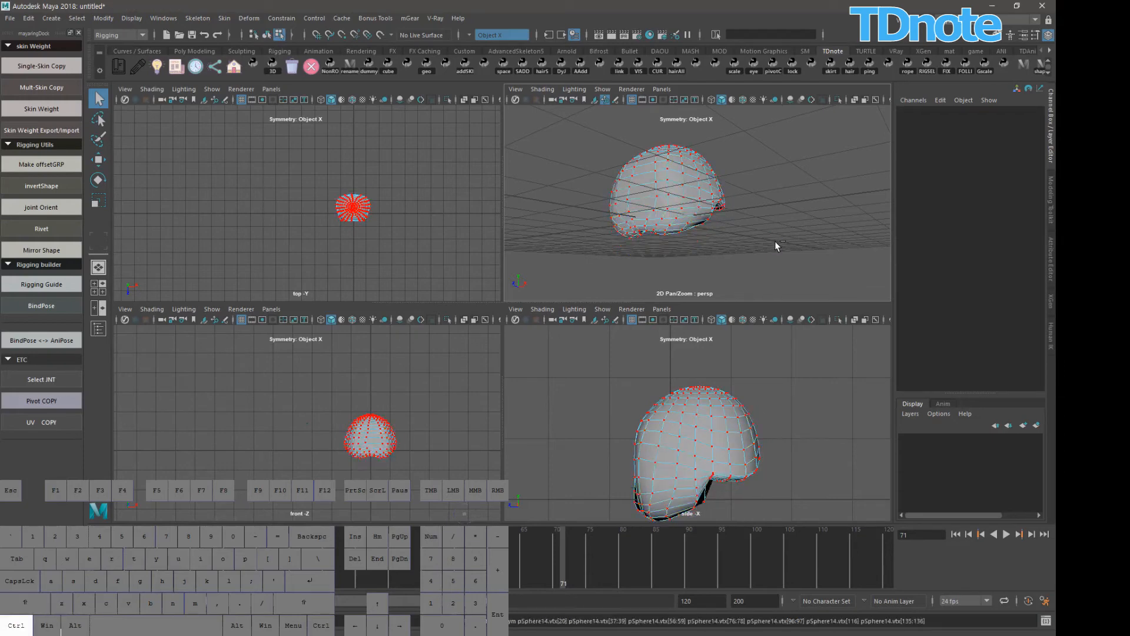
{"action": "key", "text": "ctrl+z"}
{"action": "key", "text": "ctrl+z"}
{"action": "key", "text": "ctrl+z"}
{"action": "key", "text": "ctrl+z"}
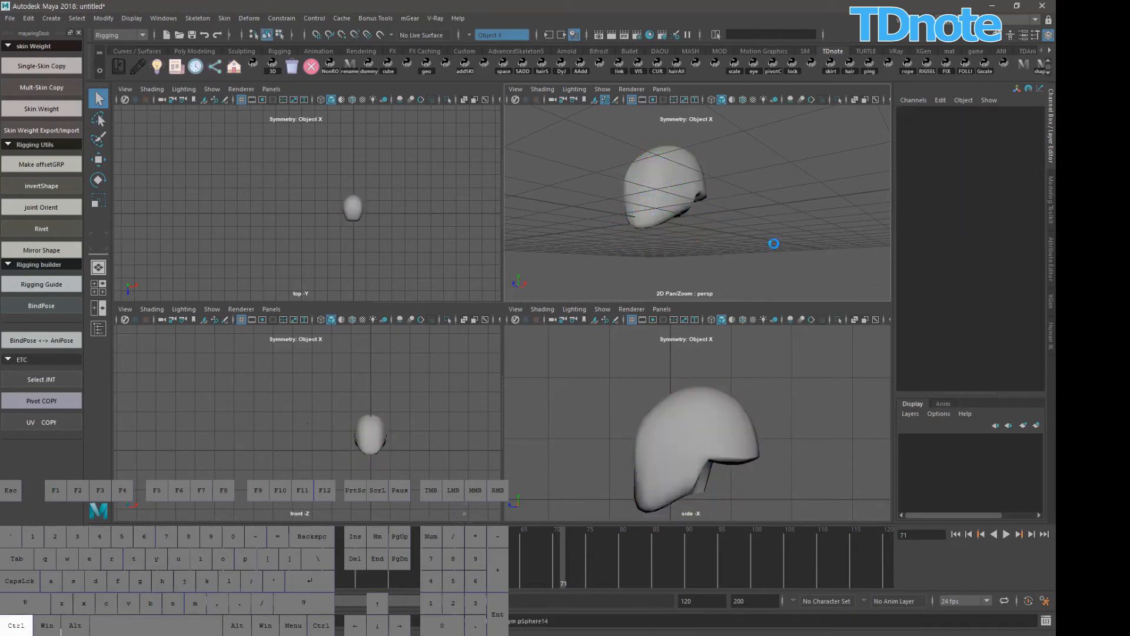
{"action": "key", "text": "ctrl+z"}
{"action": "key", "text": "ctrl+z"}
{"action": "key", "text": "ctrl+z"}
{"action": "key", "text": "ctrl+z"}
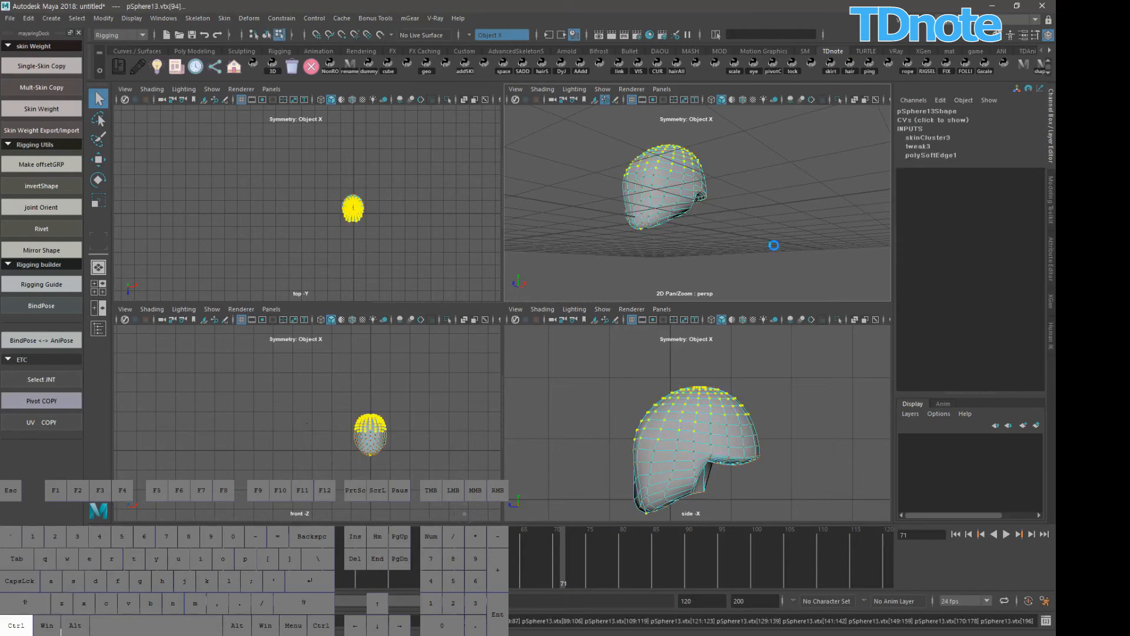
{"action": "key", "text": "ctrl+z"}
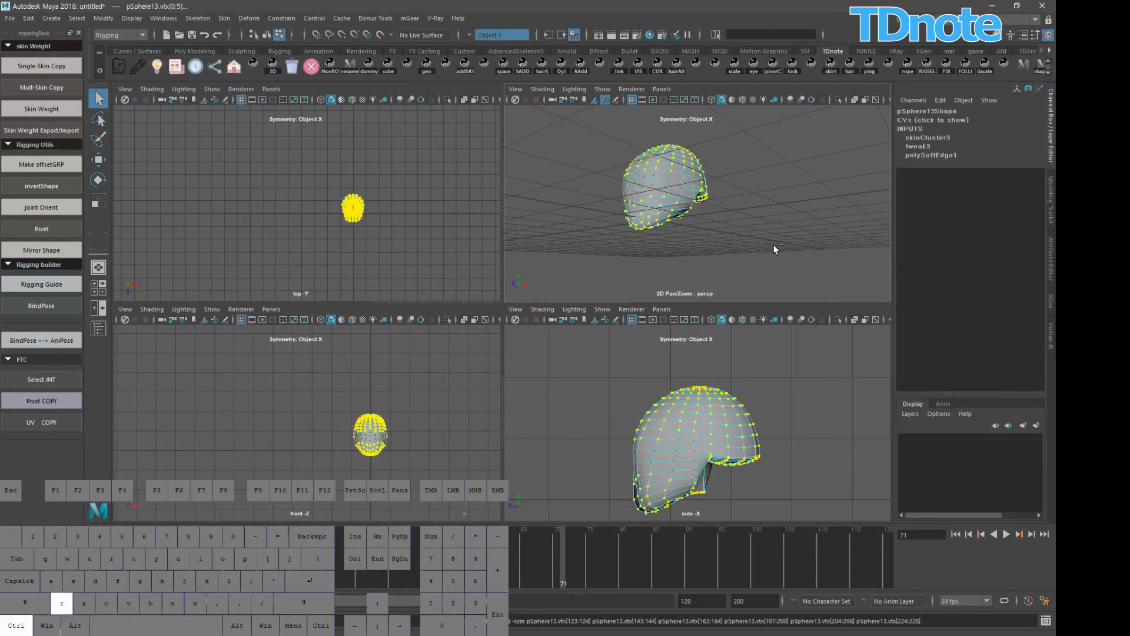
- Open the Outliner, return to object mode and select the skinned pSphere13
{"action": "left_click", "coordinate": [97, 329]}
{"action": "left_click_drag", "start_coordinate": [790, 287], "coordinate": [341, 233]}
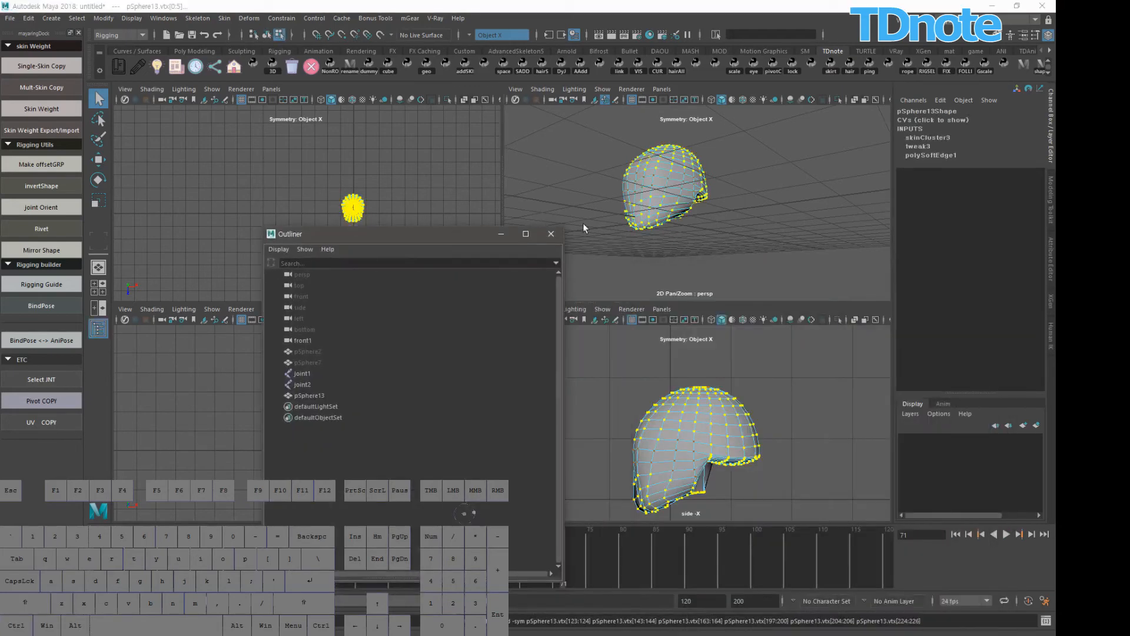
{"action": "left_click", "coordinate": [719, 216]}
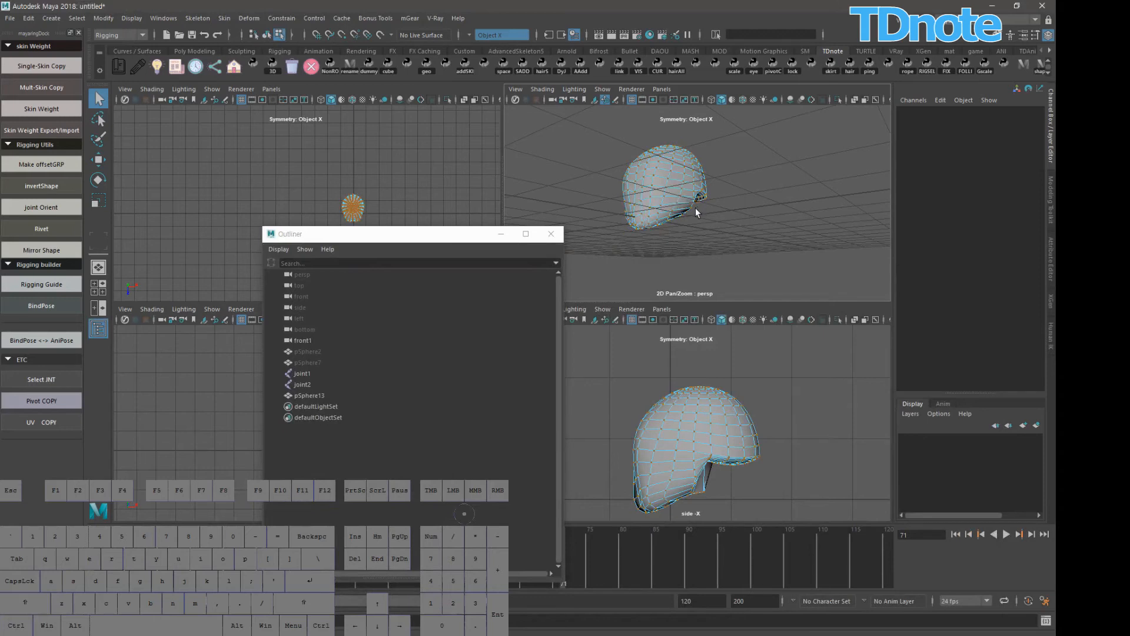
{"action": "key", "text": "F8"}
{"action": "left_click", "coordinate": [732, 216]}
{"action": "left_click", "coordinate": [676, 206]}
{"action": "left_click_drag", "start_coordinate": [711, 203], "coordinate": [816, 226], "text": "alt"}
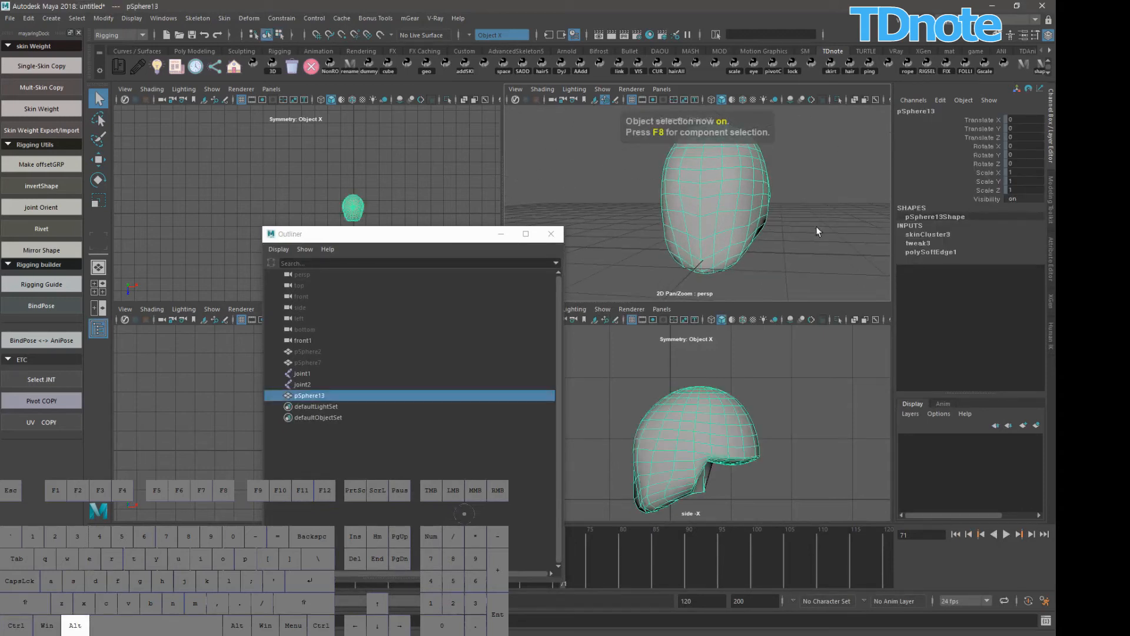
- Minimize the Outliner, open ngSkinTools for pSphere13 and start painting weights with joint1 as the influence
{"action": "left_click", "coordinate": [501, 234]}
{"action": "left_click", "coordinate": [41, 108]}
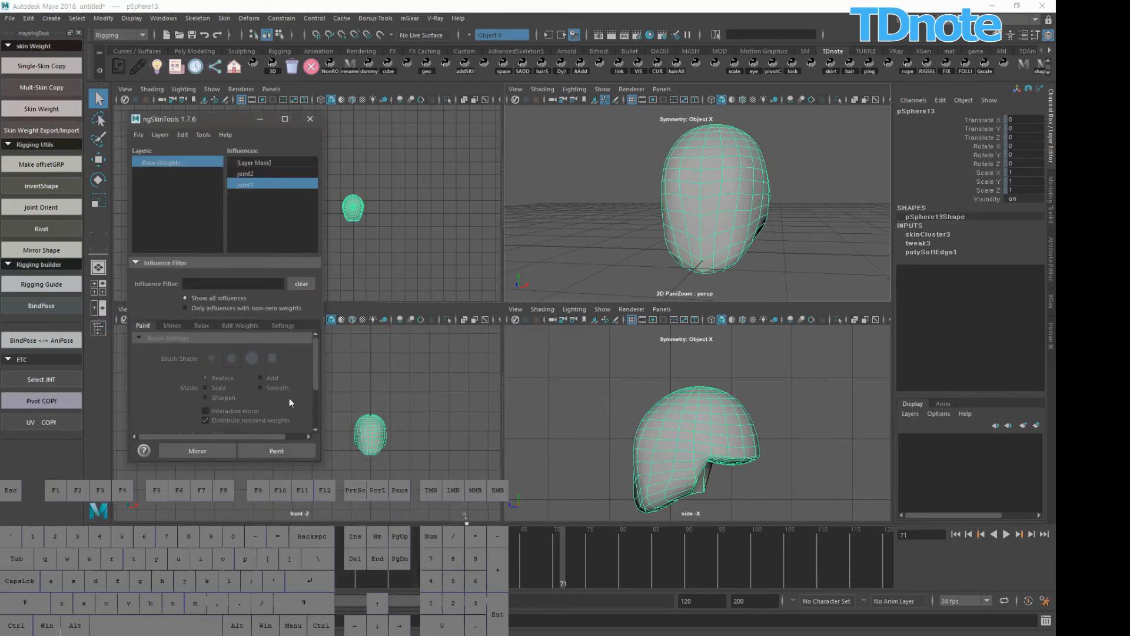
{"action": "left_click", "coordinate": [284, 449]}
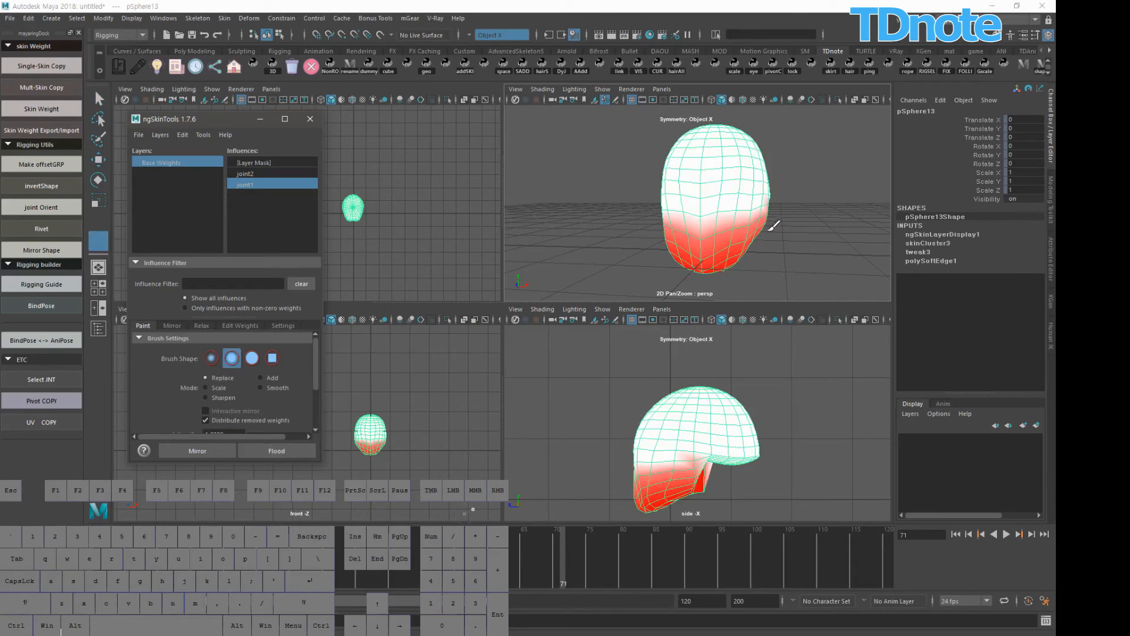
- Resize the ngSkinTools brush, set its mode to Add and paint joint1 weights on the side of pSphere13
{"action": "mouse_move", "coordinate": [770, 195]}
{"action": "left_mouse_down", "text": "alt"}
{"action": "mouse_move", "coordinate": [677, 203]}
{"action": "mouse_move", "coordinate": [721, 209]}
{"action": "mouse_move", "coordinate": [710, 219]}
{"action": "mouse_move", "coordinate": [743, 206]}
{"action": "mouse_move", "coordinate": [743, 239]}
{"action": "mouse_move", "coordinate": [768, 191]}
{"action": "mouse_move", "coordinate": [749, 208]}
{"action": "mouse_move", "coordinate": [715, 187]}
{"action": "mouse_move", "coordinate": [734, 199]}
{"action": "mouse_move", "coordinate": [700, 206]}
{"action": "mouse_move", "coordinate": [807, 222]}
{"action": "mouse_move", "coordinate": [830, 211]}
{"action": "left_mouse_up", "text": "alt"}
{"action": "key", "text": "b"}
{"action": "key", "text": "b"}
{"action": "left_click", "coordinate": [272, 378]}
{"action": "mouse_move", "coordinate": [741, 216]}
{"action": "left_mouse_down"}
{"action": "mouse_move", "coordinate": [675, 221]}
{"action": "mouse_move", "coordinate": [740, 217]}
{"action": "mouse_move", "coordinate": [672, 210]}
{"action": "mouse_move", "coordinate": [721, 212]}
{"action": "mouse_move", "coordinate": [730, 194]}
{"action": "left_mouse_up"}
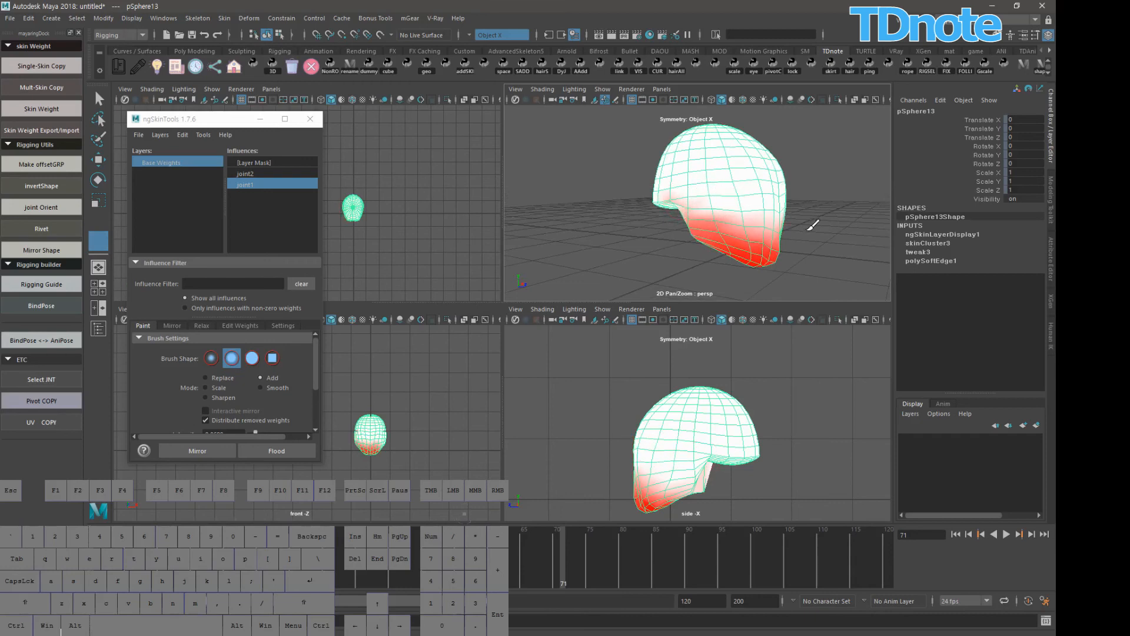
- Resize the paint brush interactively over pSphere13, return to the Select tool, deselect the mesh and close ngSkinTools
{"action": "mouse_move", "coordinate": [812, 222]}
{"action": "left_mouse_down", "text": "alt"}
{"action": "mouse_move", "coordinate": [767, 232]}
{"action": "mouse_move", "coordinate": [826, 231]}
{"action": "left_mouse_up", "text": "alt"}
{"action": "key", "text": "b"}
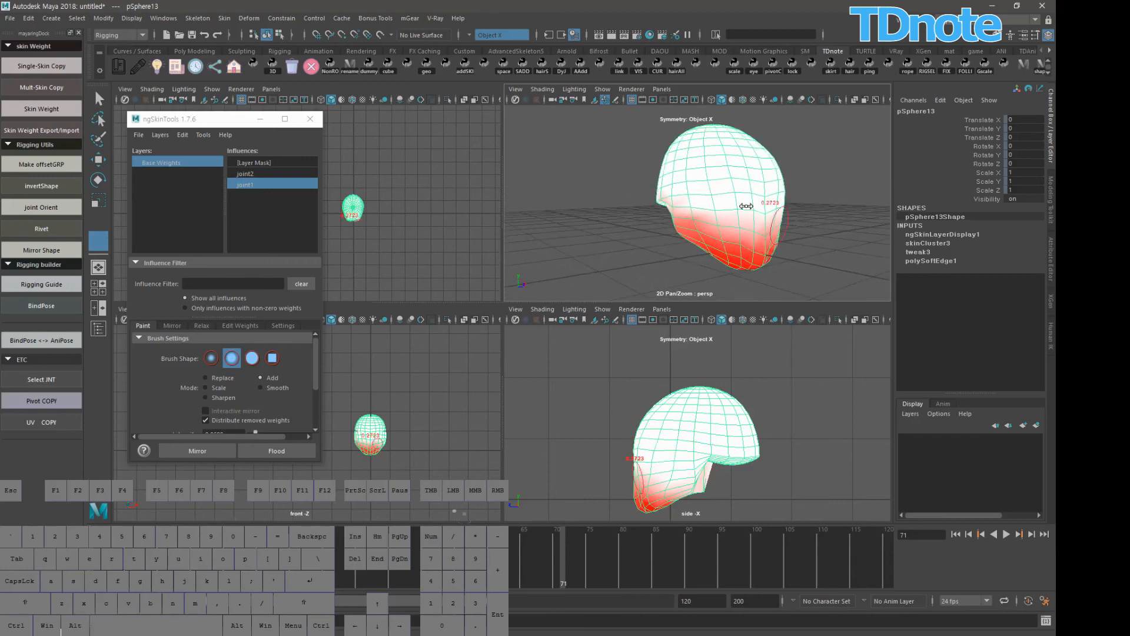
{"action": "key", "text": "b"}
{"action": "left_click_drag", "start_coordinate": [748, 206], "coordinate": [780, 209]}
{"action": "key", "text": "q"}
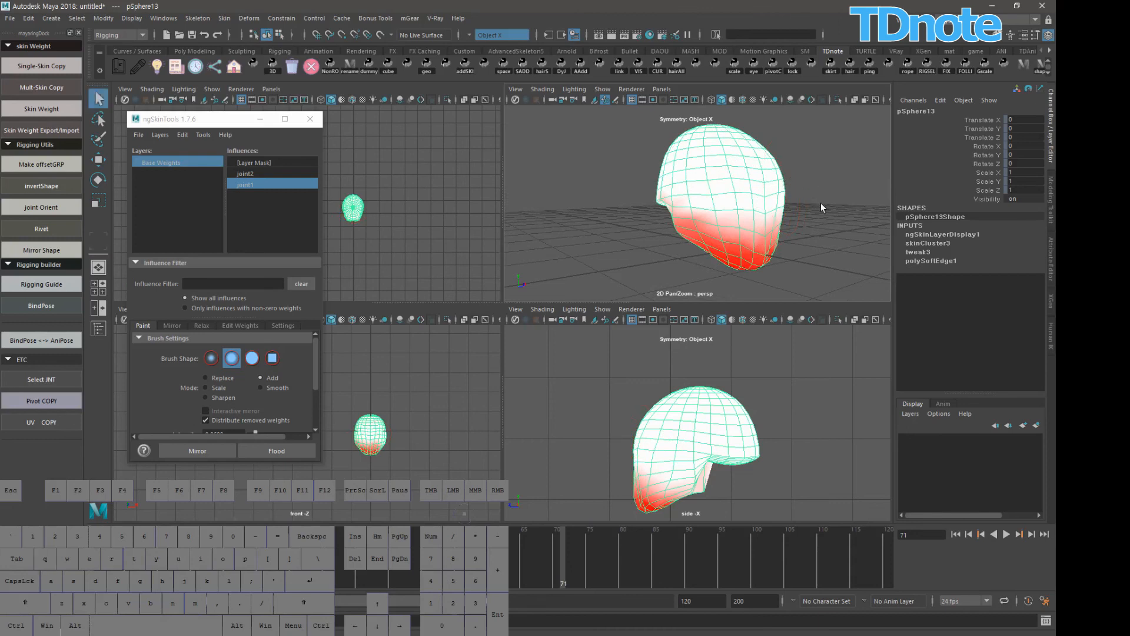
{"action": "left_click", "coordinate": [822, 206]}
{"action": "left_click", "coordinate": [310, 120]}
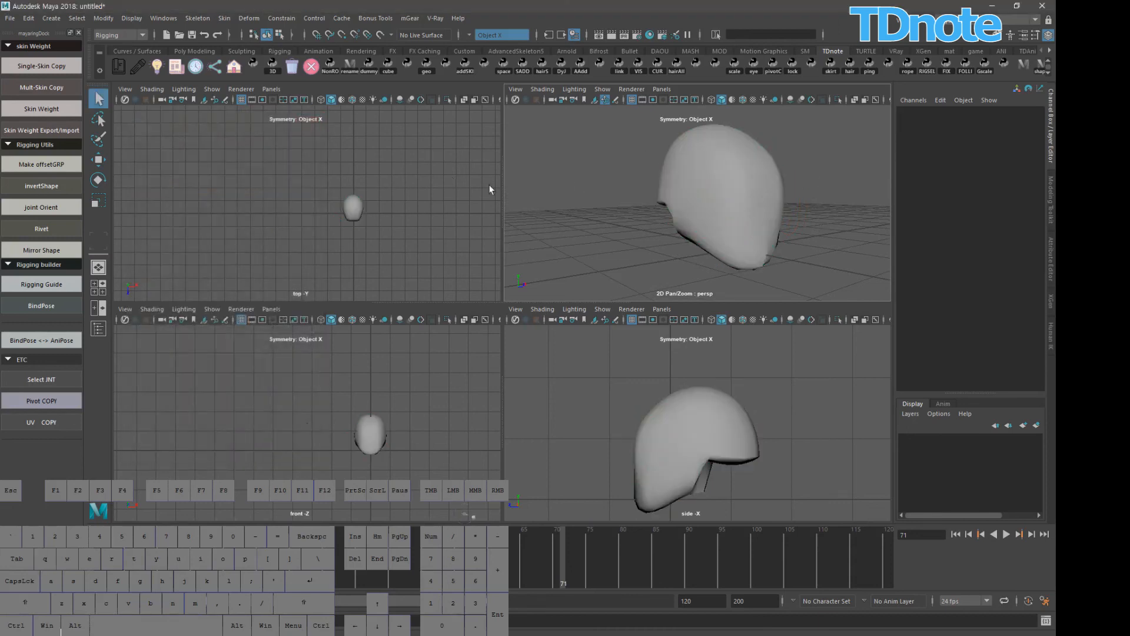
{"action": "left_click_drag", "start_coordinate": [740, 236], "coordinate": [761, 222], "text": "alt"}
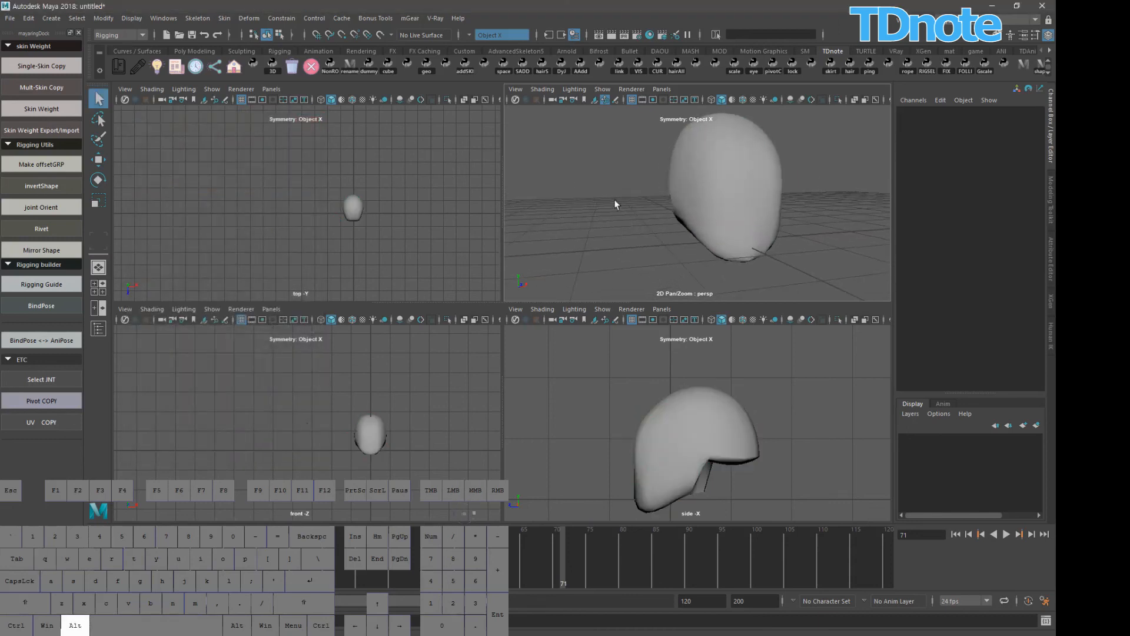
{"action": "right_click_drag", "start_coordinate": [614, 203], "coordinate": [706, 187], "text": "alt"}
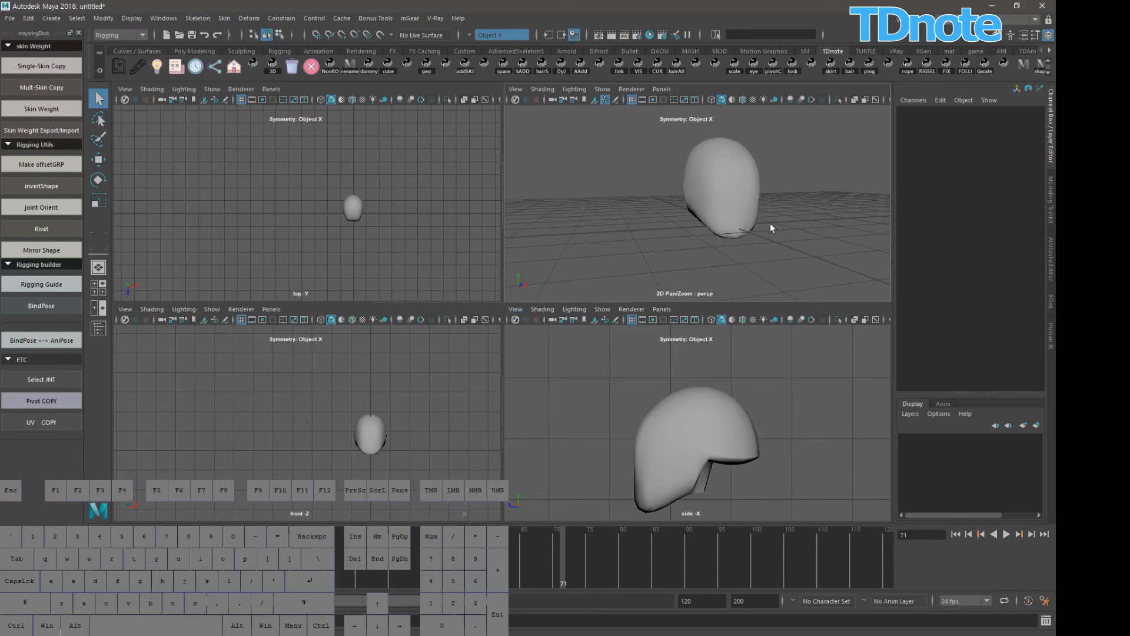
{"action": "mouse_move", "coordinate": [768, 234]}
{"action": "left_mouse_down", "text": "alt"}
{"action": "mouse_move", "coordinate": [694, 243]}
{"action": "mouse_move", "coordinate": [769, 234]}
{"action": "left_mouse_up", "text": "alt"}
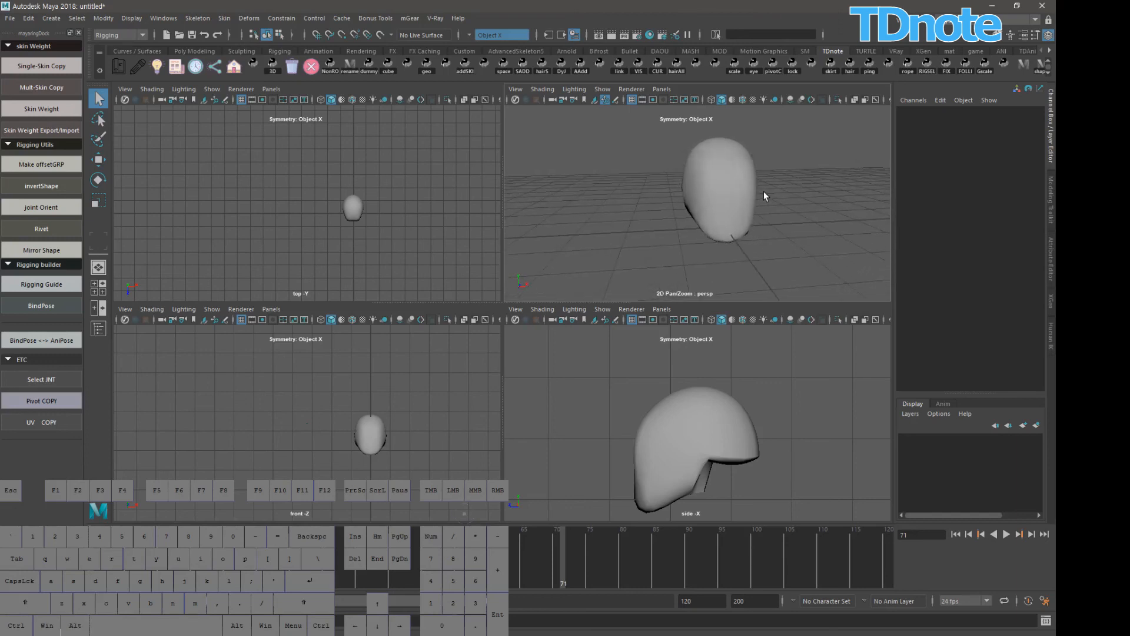